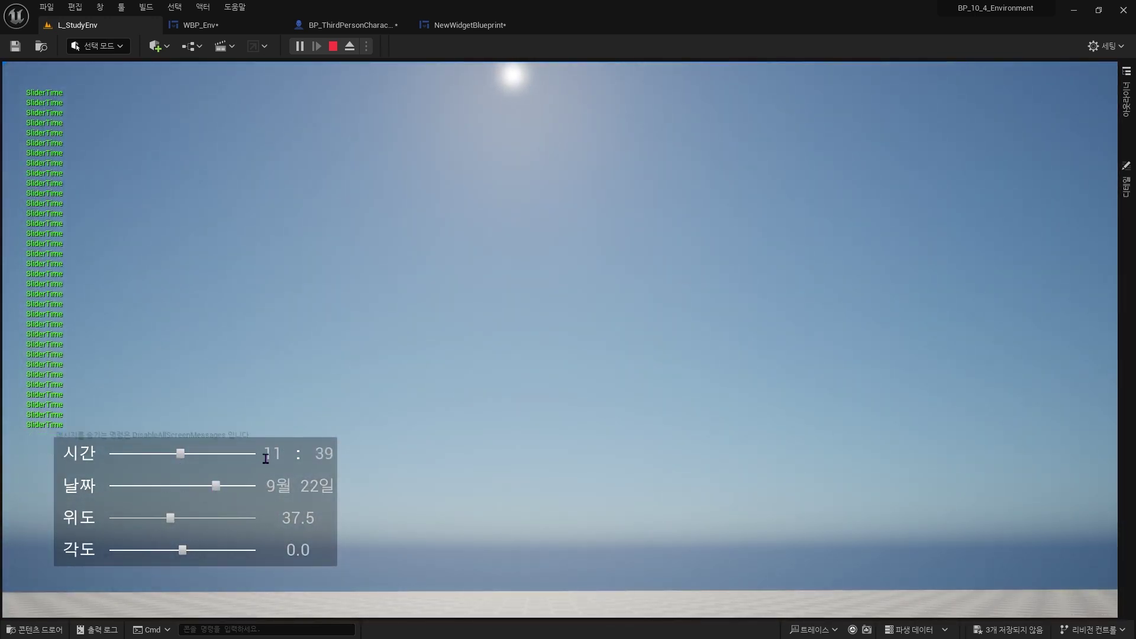
- Test the hour value of the time setting in the running preview with 9 and 13
{"action": "left_click", "coordinate": [274, 454]}
{"action": "type", "text": "9"}
{"action": "key", "text": "Return"}
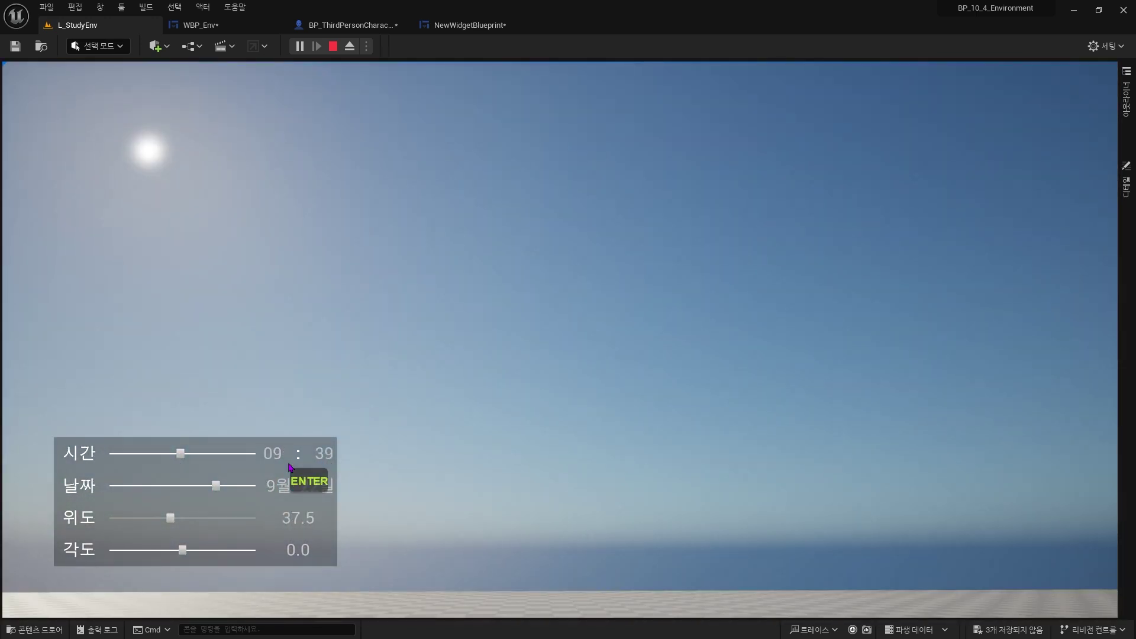
{"action": "left_click", "coordinate": [274, 454]}
{"action": "type", "text": "13"}
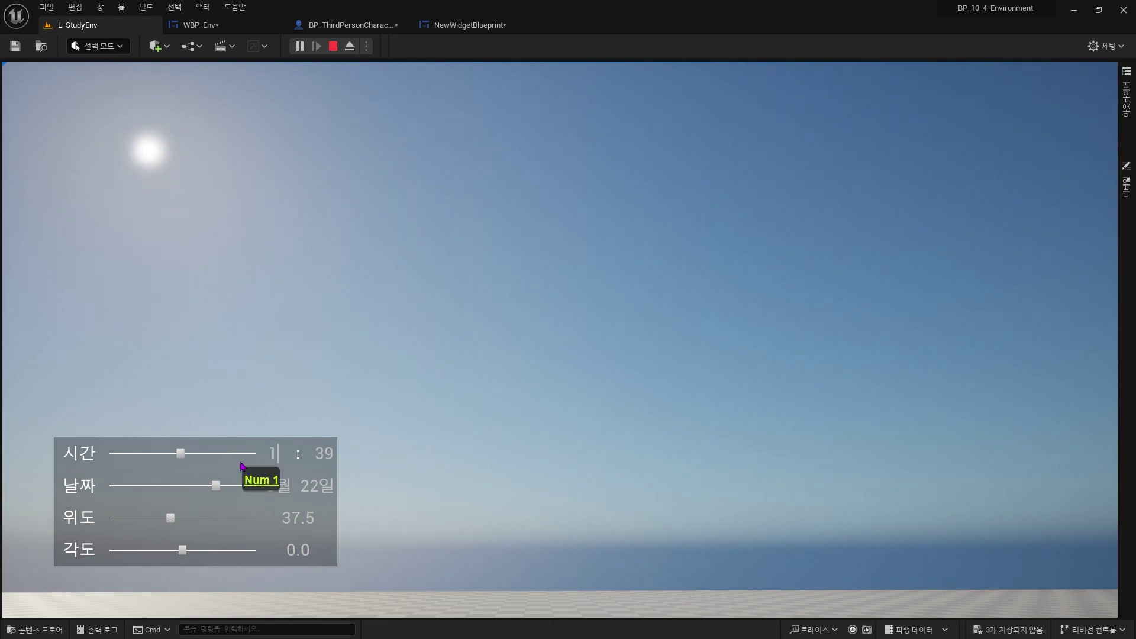
{"action": "key", "text": "Return"}
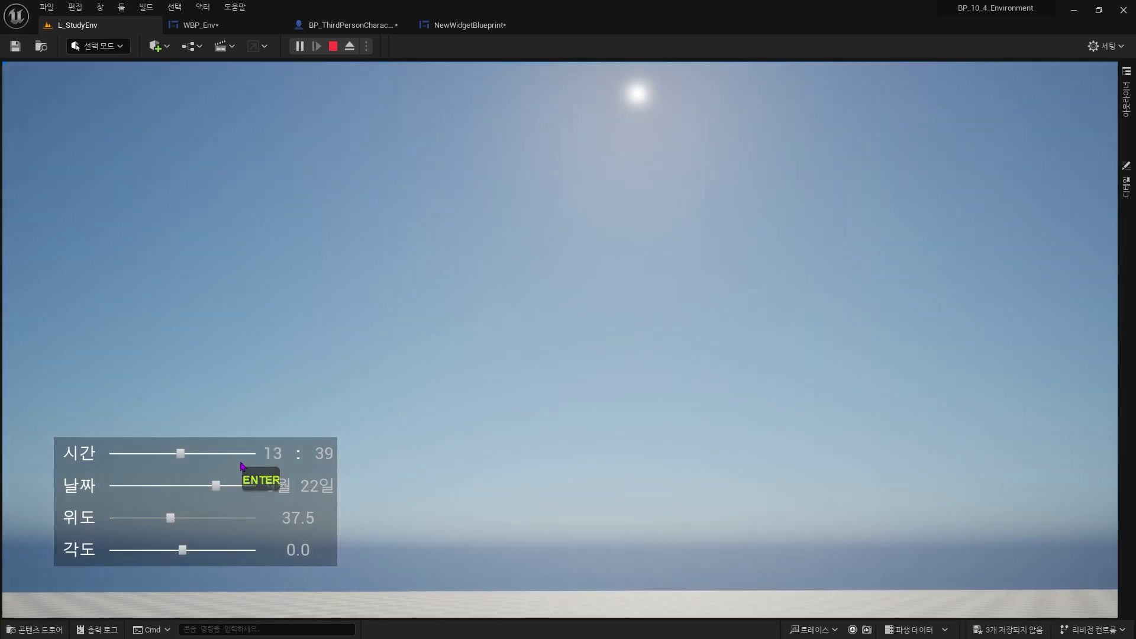
- Test the date slider at its maximum, 11월 22일, and set the latitude to 50
{"action": "left_click", "coordinate": [223, 491]}
{"action": "left_click_drag", "start_coordinate": [224, 493], "coordinate": [259, 492]}
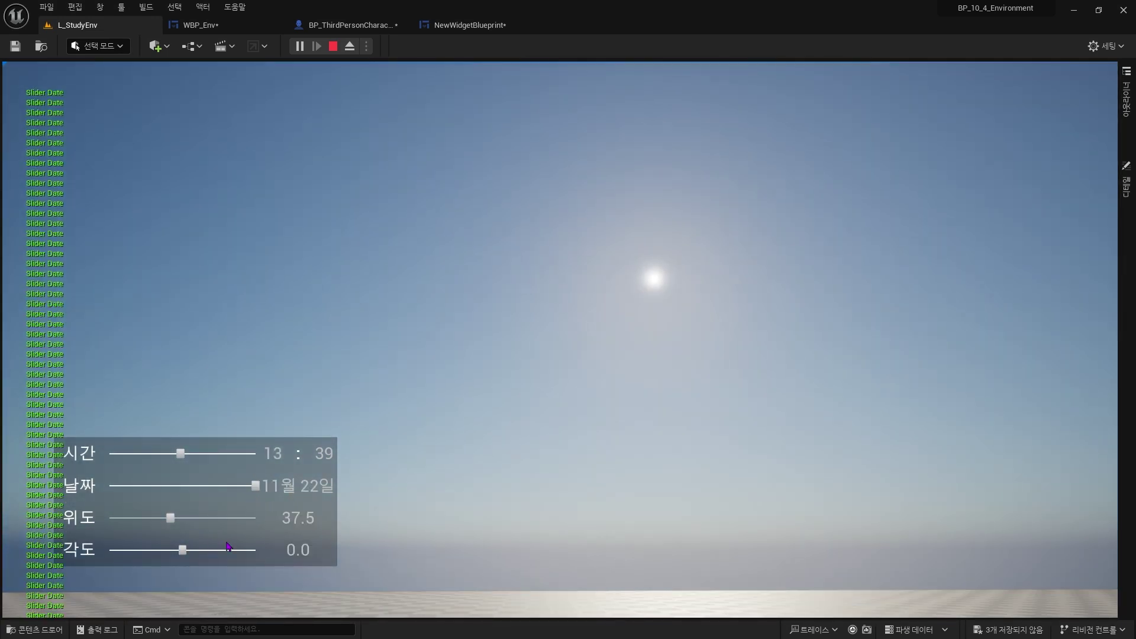
{"action": "mouse_move", "coordinate": [181, 527]}
{"action": "left_mouse_down"}
{"action": "mouse_move", "coordinate": [187, 518]}
{"action": "mouse_move", "coordinate": [162, 519]}
{"action": "left_mouse_up"}
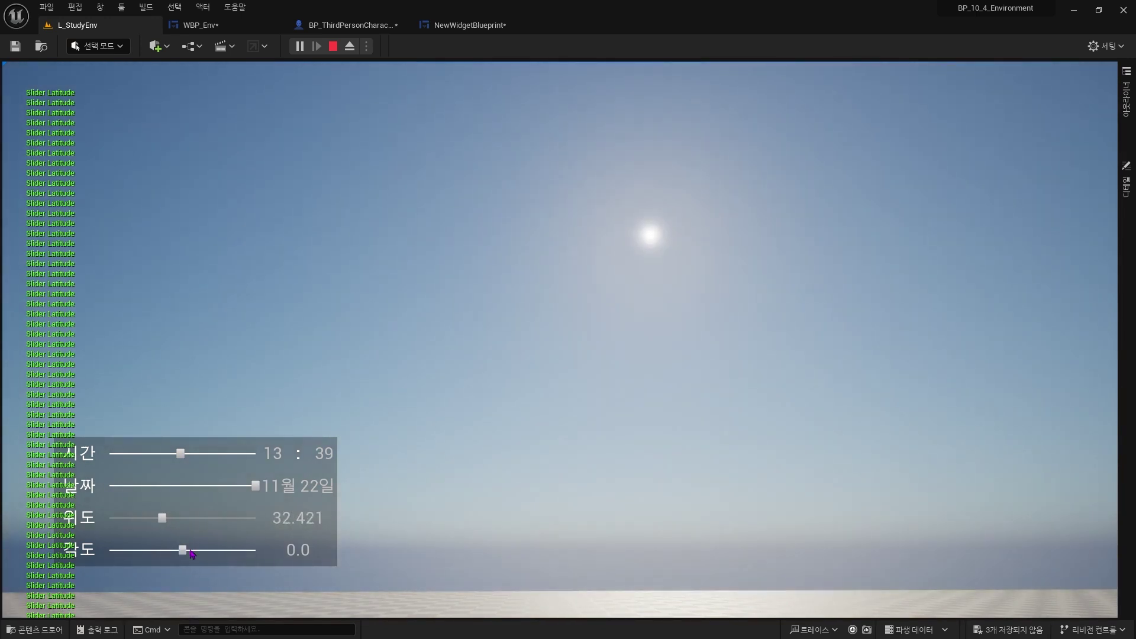
{"action": "left_click", "coordinate": [284, 518]}
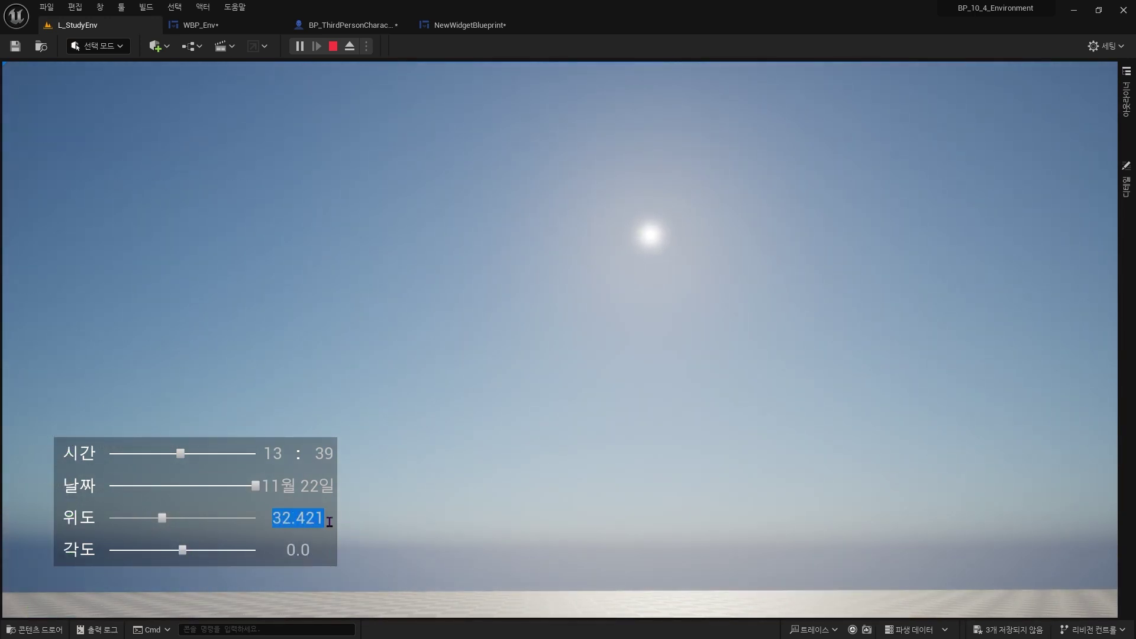
{"action": "type", "text": "50"}
{"action": "key", "text": "Return"}
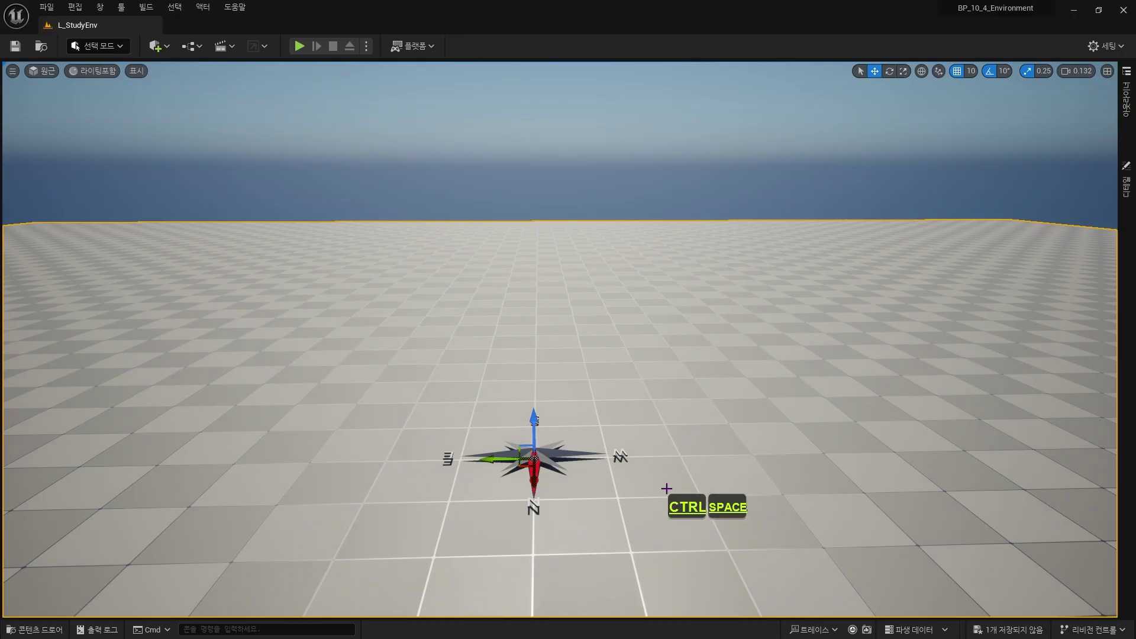
- Create a folder named 0_UI in the project's root content folder
{"action": "key", "text": "ctrl+space"}
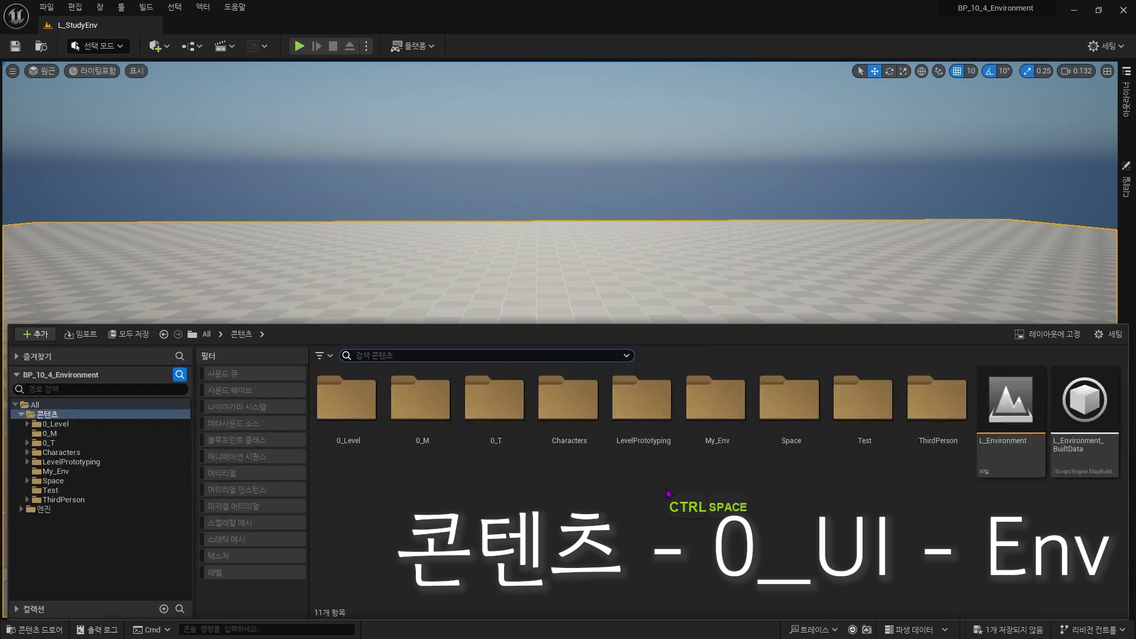
{"action": "right_click", "coordinate": [499, 508]}
{"action": "left_click", "coordinate": [548, 141]}
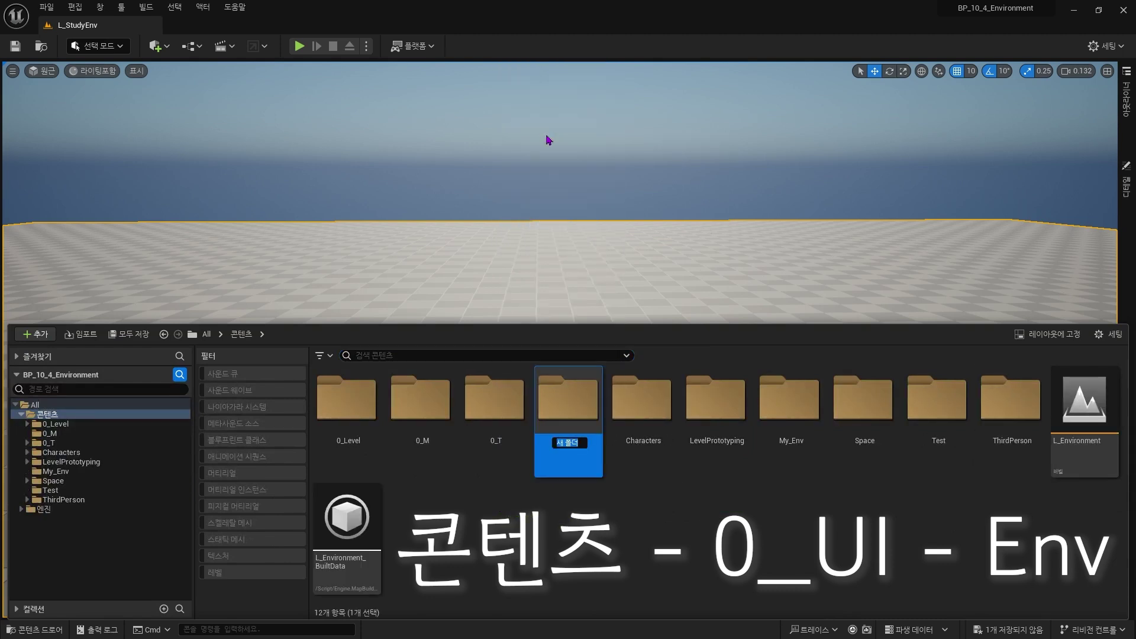
{"action": "type", "text": "0_UI"}
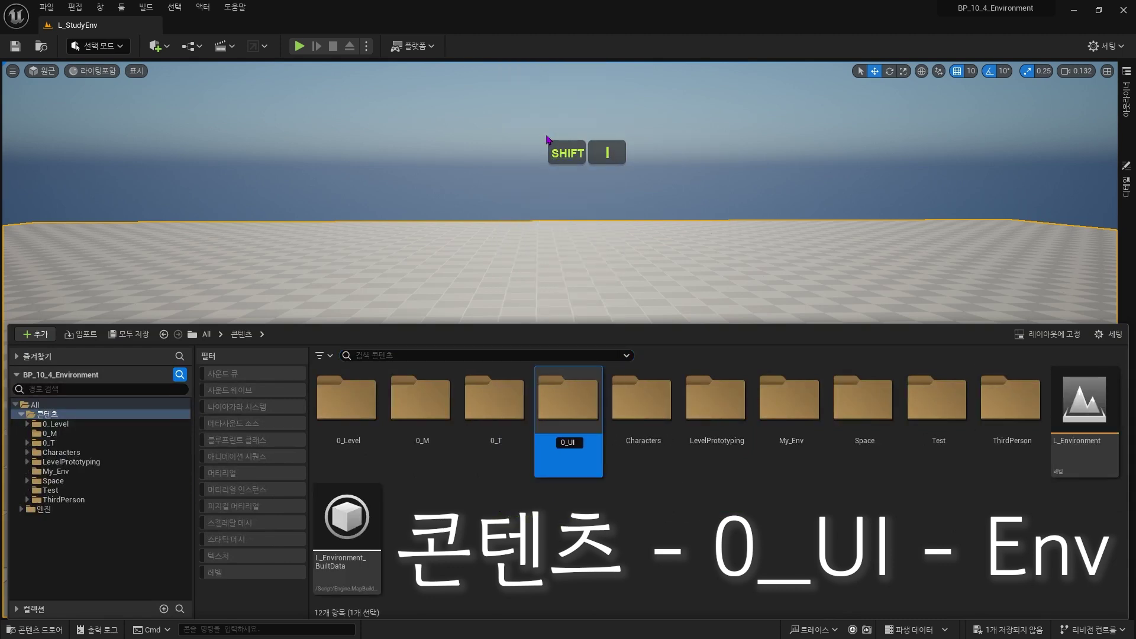
{"action": "key", "text": "Return"}
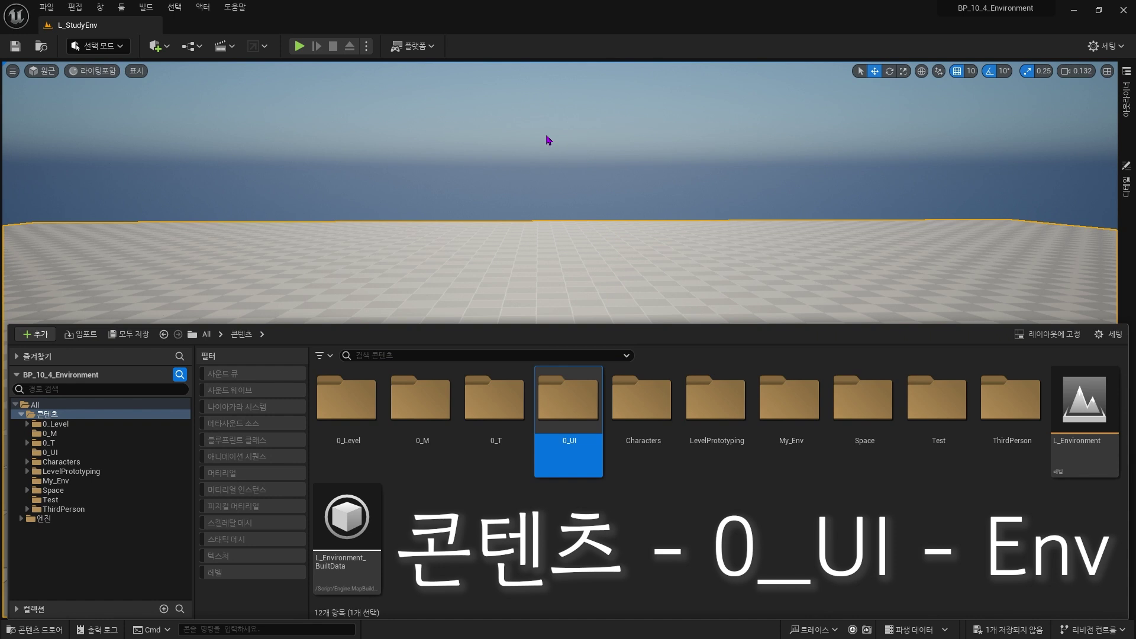
- Create a subfolder named Env inside the 0_UI folder
{"action": "key", "text": "Return"}
{"action": "right_click", "coordinate": [425, 441]}
{"action": "mouse_move", "coordinate": [426, 445]}
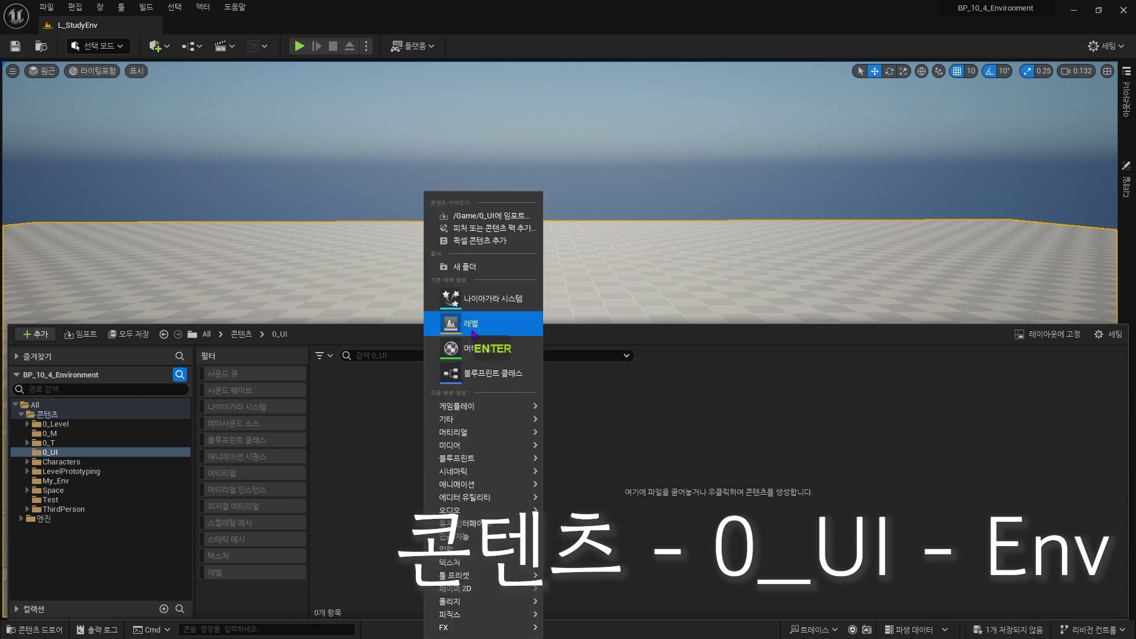
{"action": "left_click", "coordinate": [477, 267]}
{"action": "type", "text": "Env"}
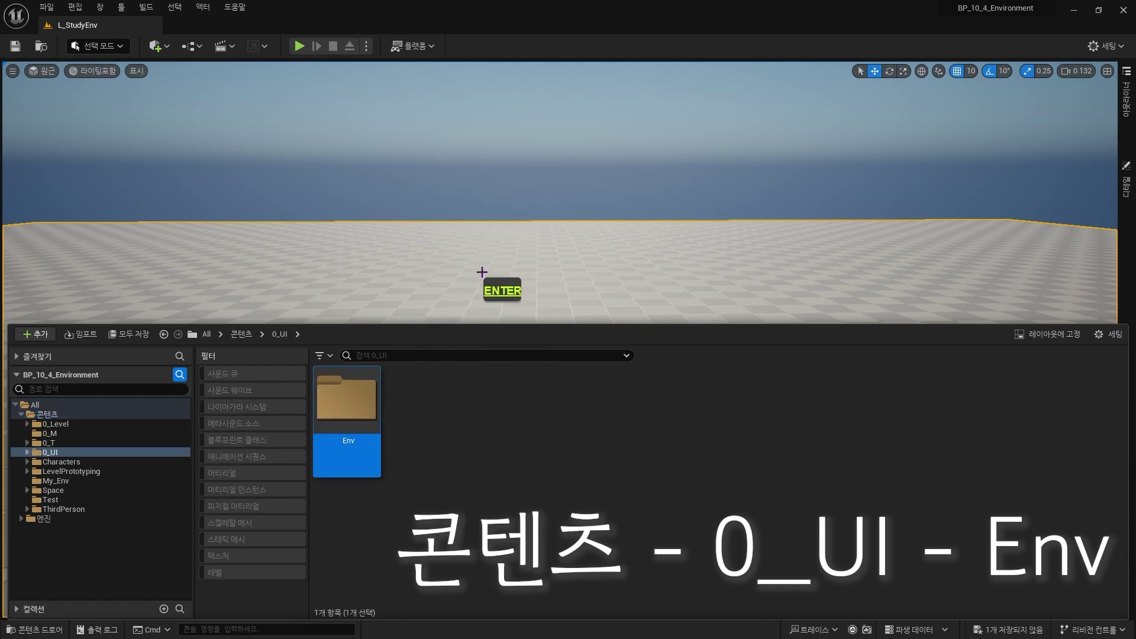
{"action": "key", "text": "Return"}
- Create a widget blueprint named WBP_Env in the Env folder with User Widget as parent class, and open it
{"action": "key", "text": "Return"}
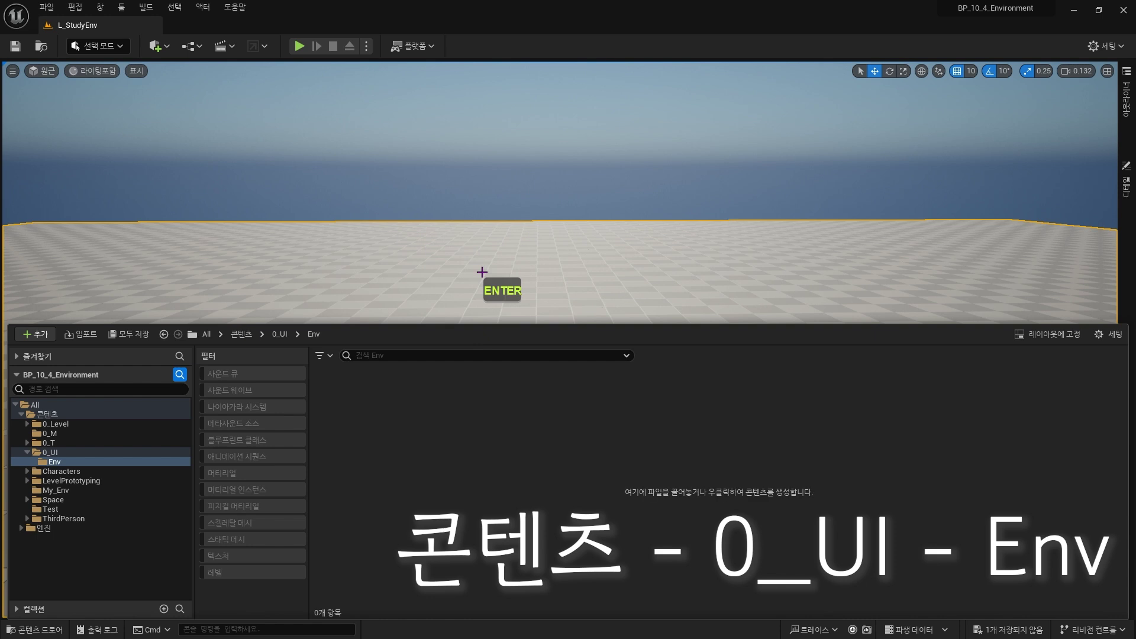
{"action": "right_click", "coordinate": [463, 477]}
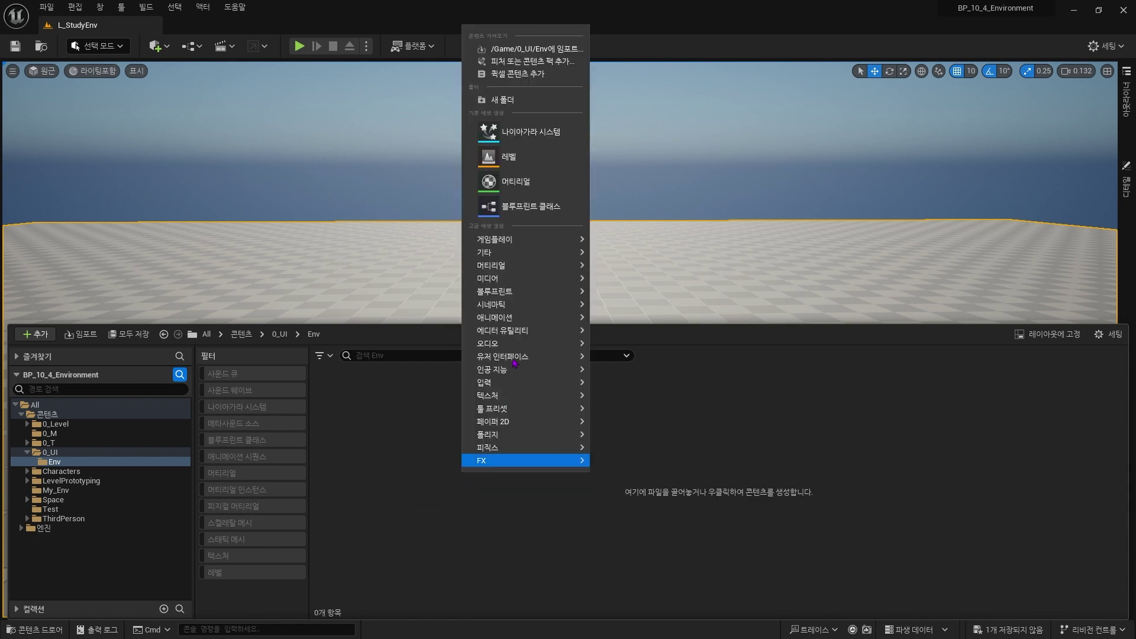
{"action": "mouse_move", "coordinate": [530, 361]}
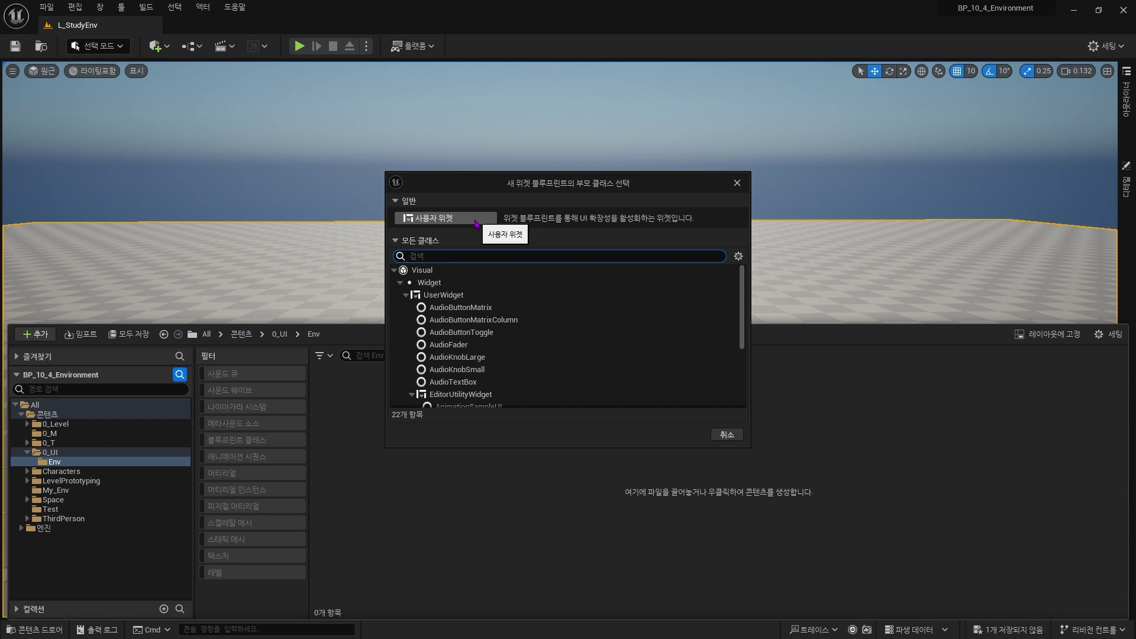
{"action": "left_click", "coordinate": [475, 224]}
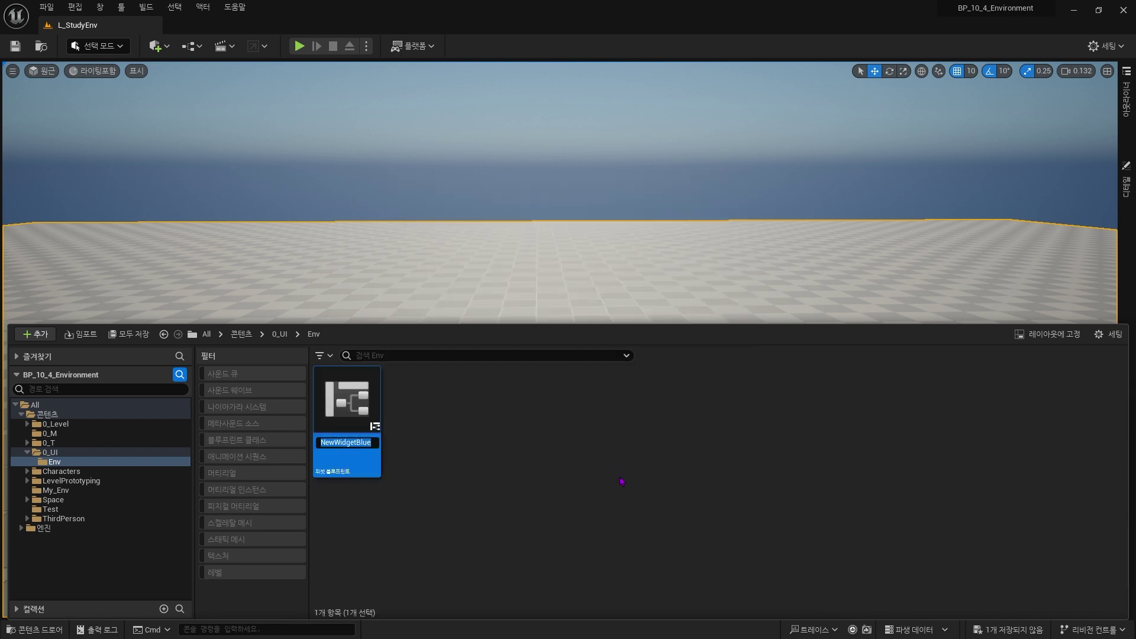
{"action": "key", "text": "F2"}
{"action": "type", "text": "WBP_"}
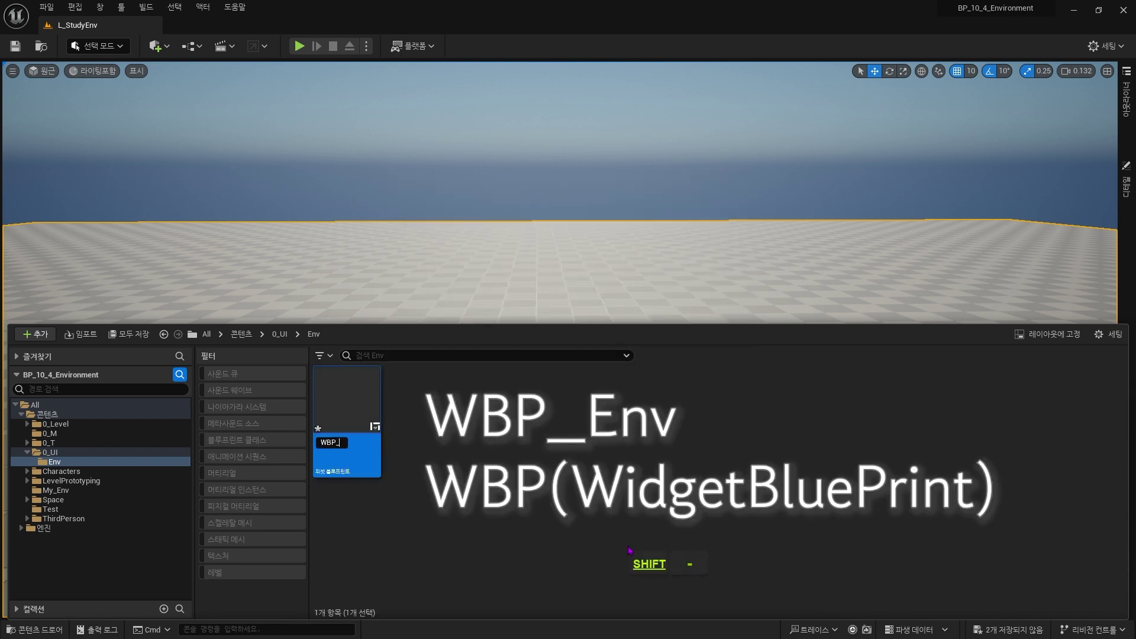
{"action": "type", "text": "Env"}
{"action": "key", "text": "Return"}
{"action": "key", "text": "Return"}
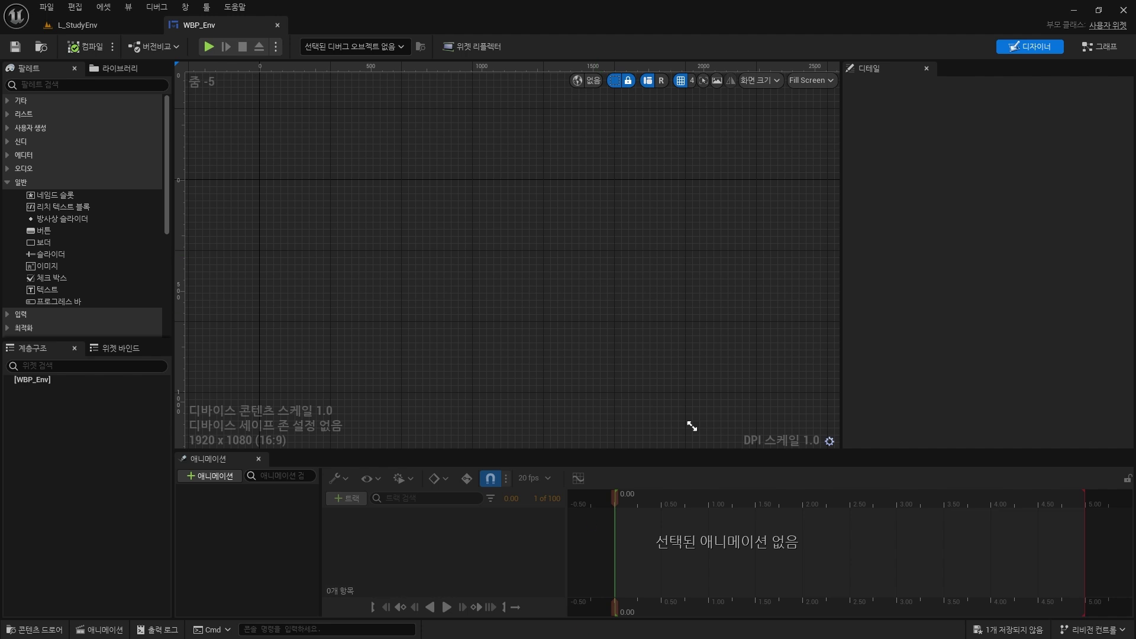
- Add a Cube component to BP_ThirdPersonCharacter and try moving it in the viewport
{"action": "scroll", "coordinate": [509, 254], "scroll_direction": "down", "scroll_amount": 1}
{"action": "scroll", "coordinate": [692, 426], "scroll_direction": "down", "scroll_amount": 1}
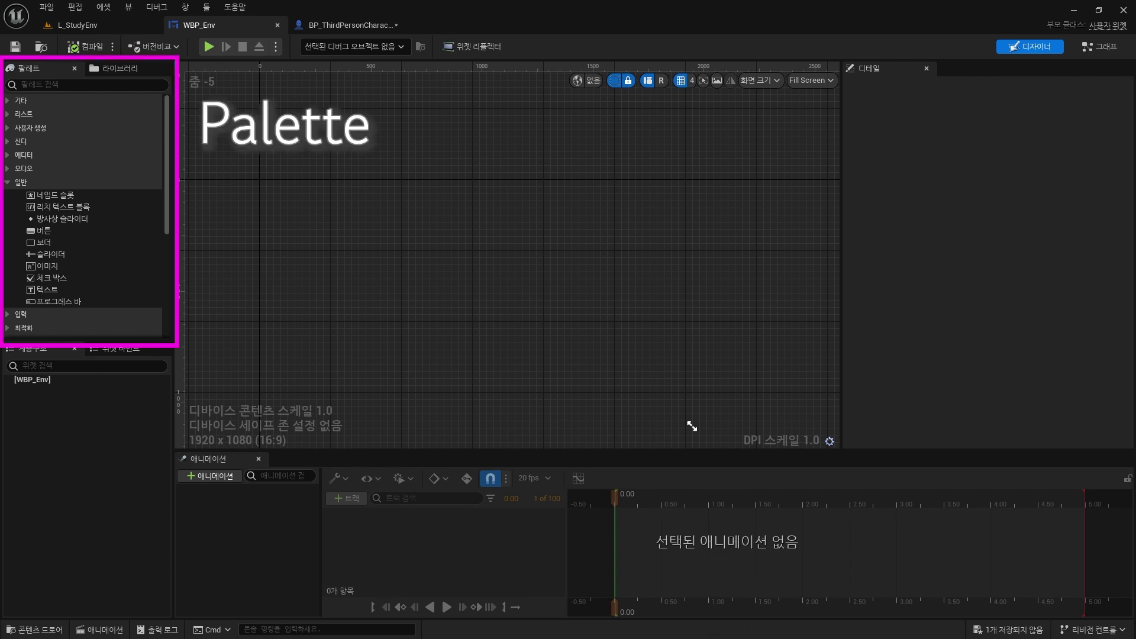
{"action": "left_click", "coordinate": [349, 25]}
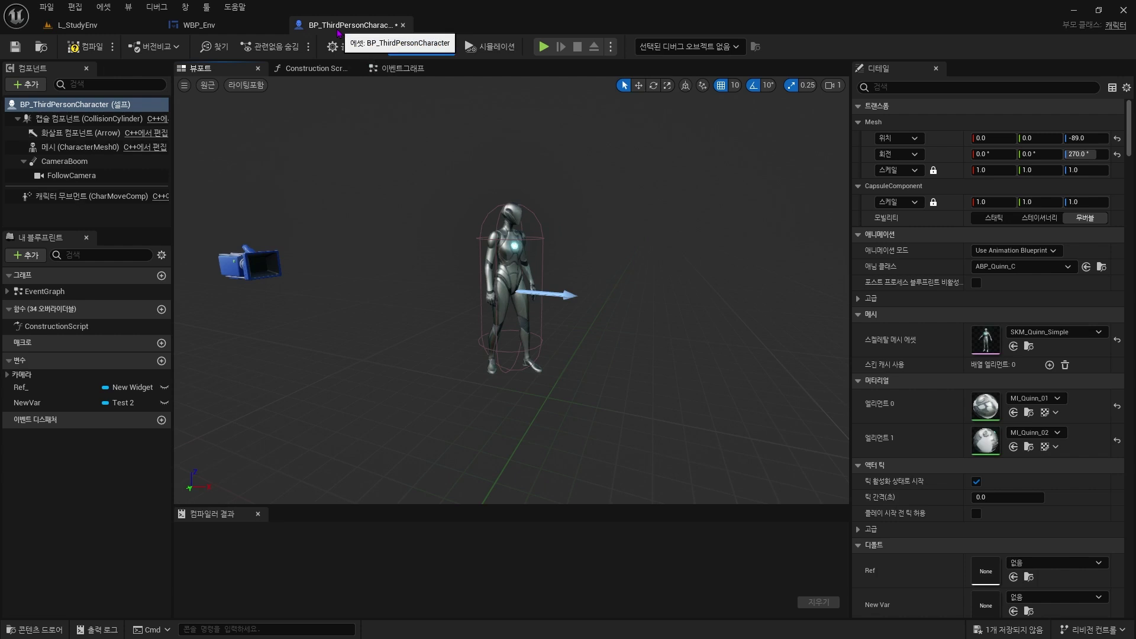
{"action": "left_click", "coordinate": [26, 85]}
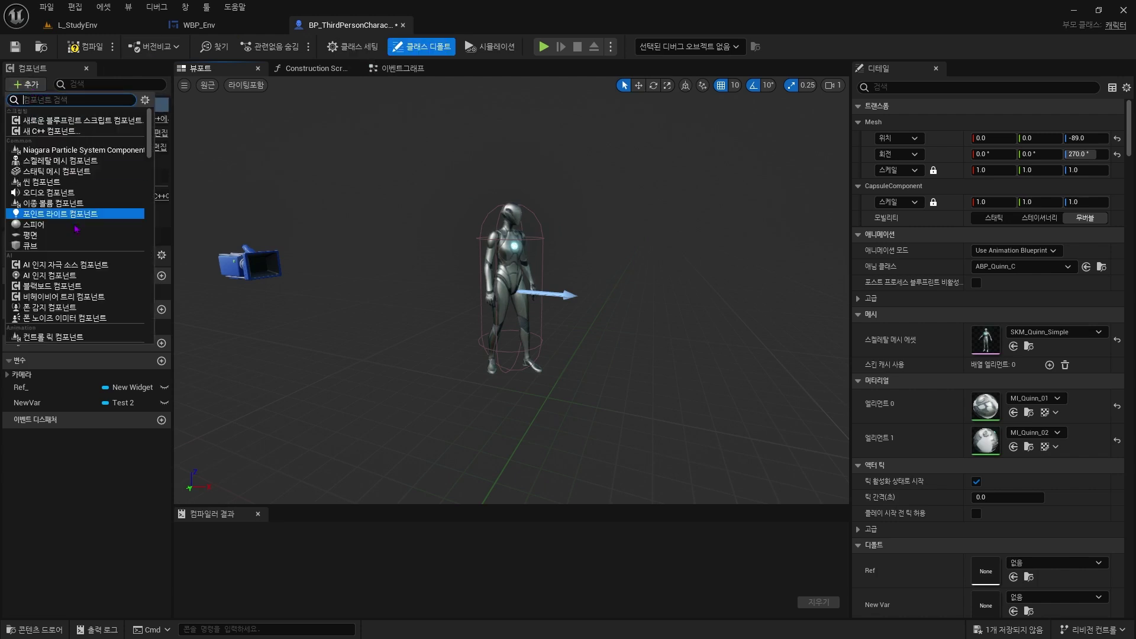
{"action": "left_click", "coordinate": [71, 245]}
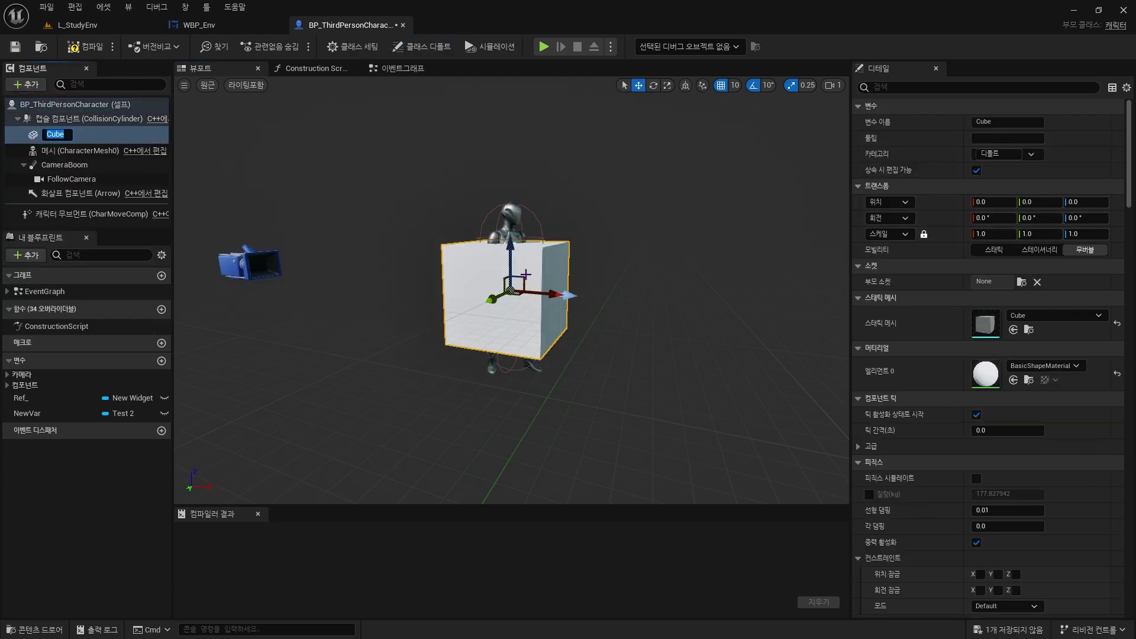
{"action": "left_click", "coordinate": [479, 320]}
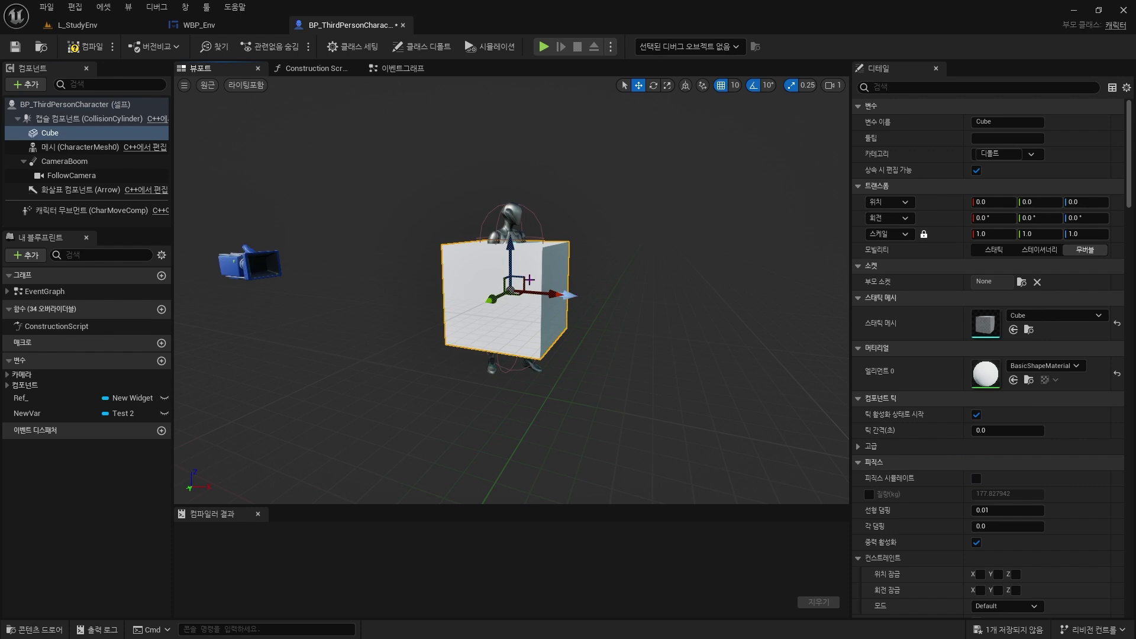
{"action": "left_click_drag", "start_coordinate": [510, 260], "coordinate": [545, 249]}
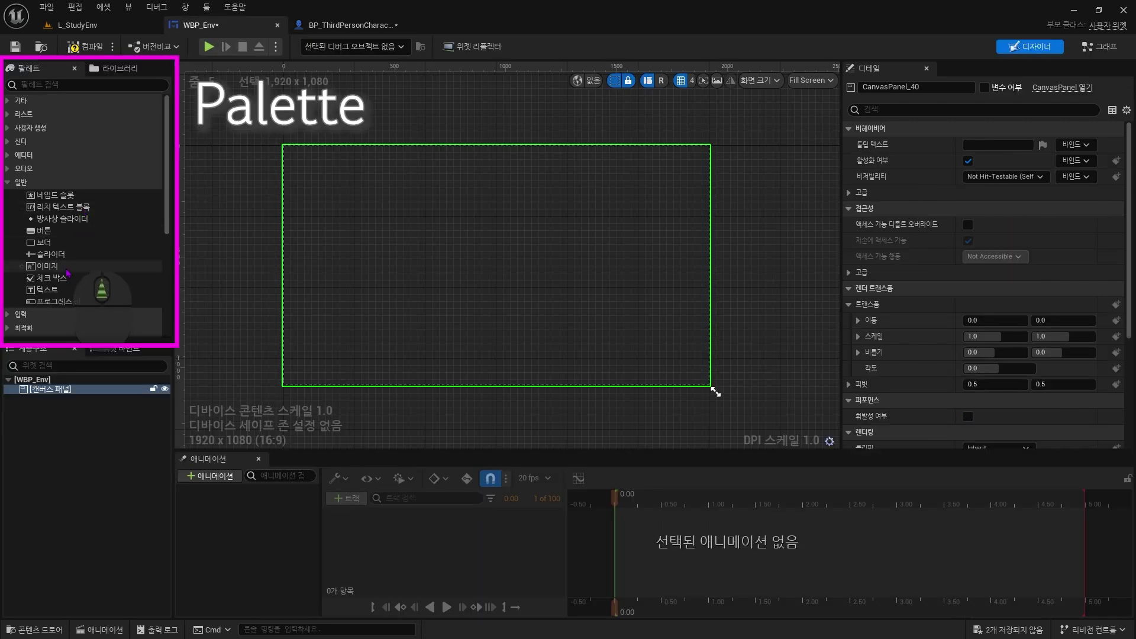
- Place an Image widget on the canvas panel of WBP_Env
{"action": "left_click_drag", "start_coordinate": [67, 272], "coordinate": [445, 224]}
{"action": "left_click", "coordinate": [522, 238]}
{"action": "left_click", "coordinate": [430, 235]}
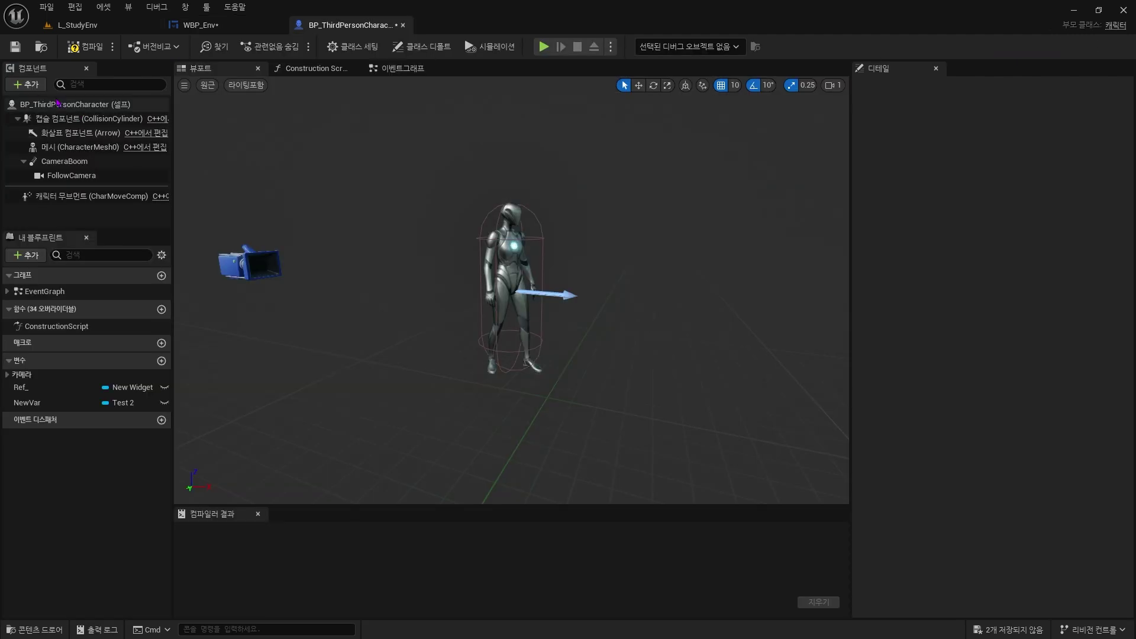
- Add a Cube component to BP_ThirdPersonCharacter, attach it to the character mesh component and move it in the viewport
{"action": "left_click", "coordinate": [26, 84]}
{"action": "left_click", "coordinate": [77, 246]}
{"action": "left_click", "coordinate": [100, 137]}
{"action": "mouse_move", "coordinate": [100, 138]}
{"action": "left_mouse_down"}
{"action": "mouse_move", "coordinate": [102, 163]}
{"action": "mouse_move", "coordinate": [102, 147]}
{"action": "left_mouse_up"}
{"action": "left_click_drag", "start_coordinate": [549, 376], "coordinate": [661, 395]}
- Undo the latest Cube and character mesh edits in BP_ThirdPersonCharacter
{"action": "key", "text": "ctrl+z"}
{"action": "key", "text": "ctrl+z"}
{"action": "key", "text": "ctrl+z"}
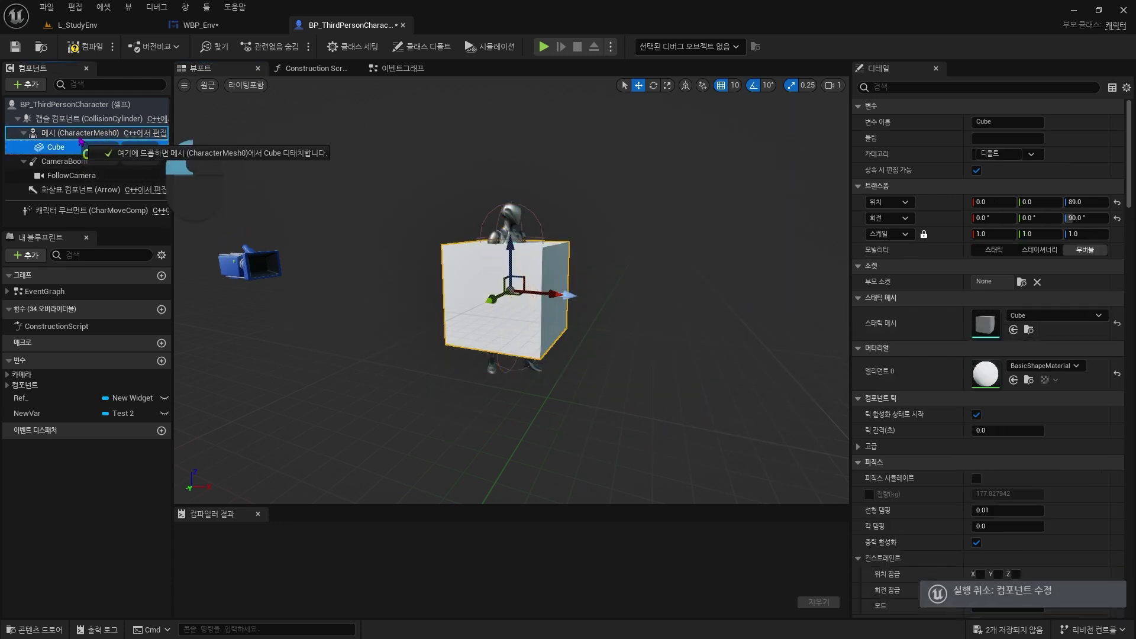
{"action": "key", "text": "ctrl+z"}
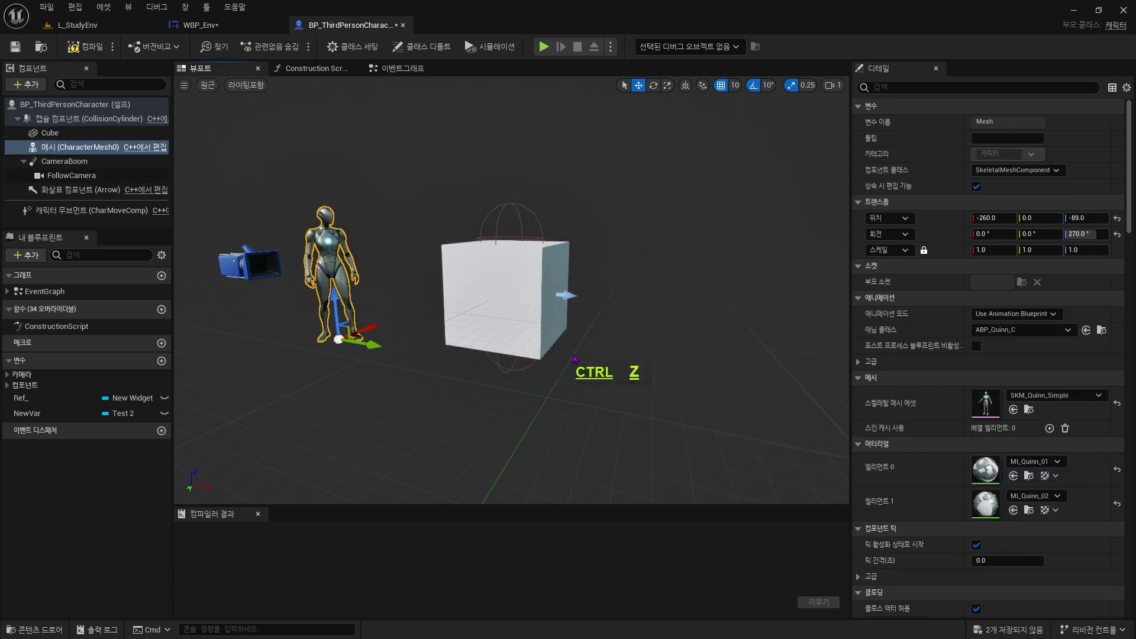
{"action": "key", "text": "ctrl+z"}
- In WBP_Env, move the horizontal box holding the image to about X 460, Y 448
{"action": "left_click", "coordinate": [195, 24]}
{"action": "left_click_drag", "start_coordinate": [96, 415], "coordinate": [95, 413]}
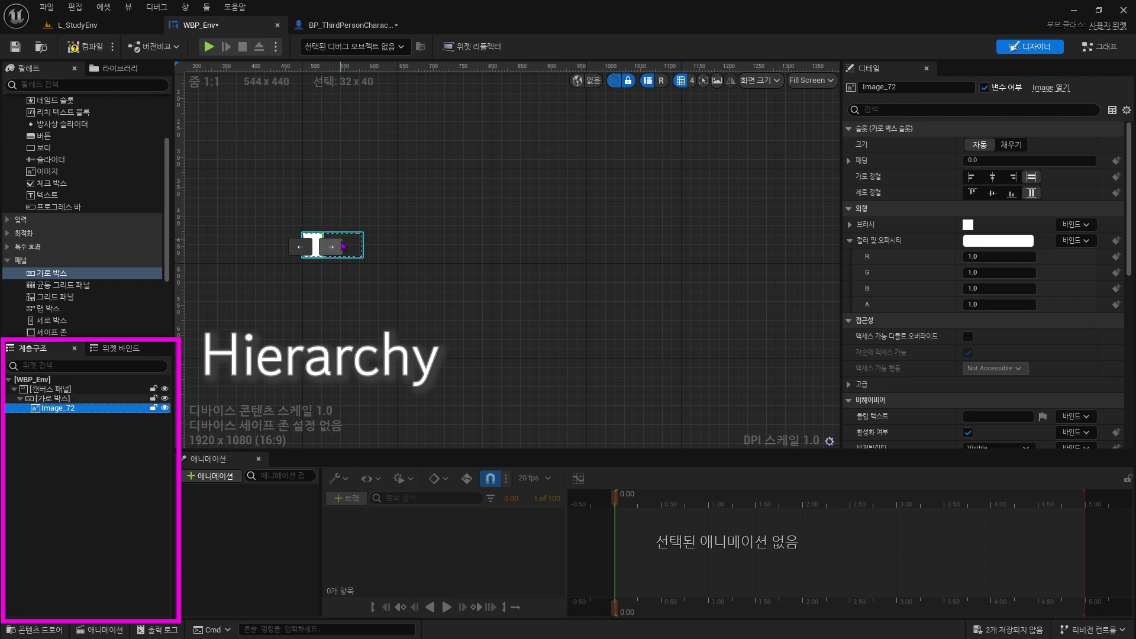
{"action": "left_click", "coordinate": [343, 254]}
{"action": "mouse_move", "coordinate": [343, 253]}
{"action": "left_mouse_down"}
{"action": "mouse_move", "coordinate": [649, 271]}
{"action": "mouse_move", "coordinate": [338, 261]}
{"action": "mouse_move", "coordinate": [348, 265]}
{"action": "left_mouse_up"}
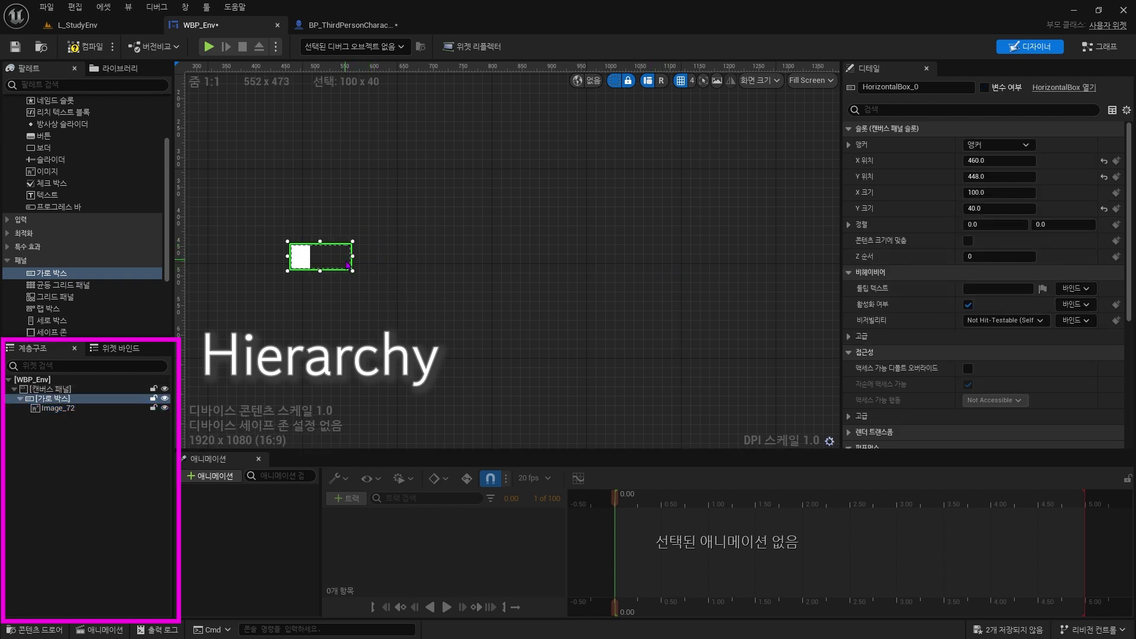
- Reparent Image_72 from the horizontal box to the canvas panel, and move the empty horizontal box down and to the right
{"action": "left_click_drag", "start_coordinate": [58, 407], "coordinate": [77, 397]}
{"action": "left_click", "coordinate": [78, 410]}
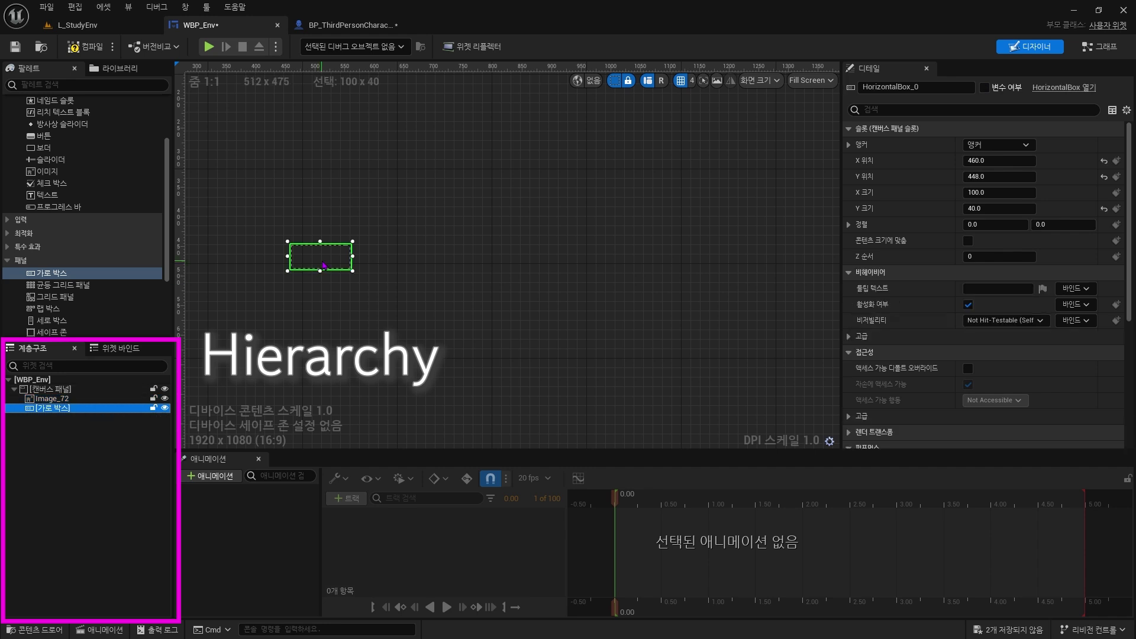
{"action": "left_click_drag", "start_coordinate": [325, 258], "coordinate": [408, 296]}
{"action": "left_click", "coordinate": [55, 401]}
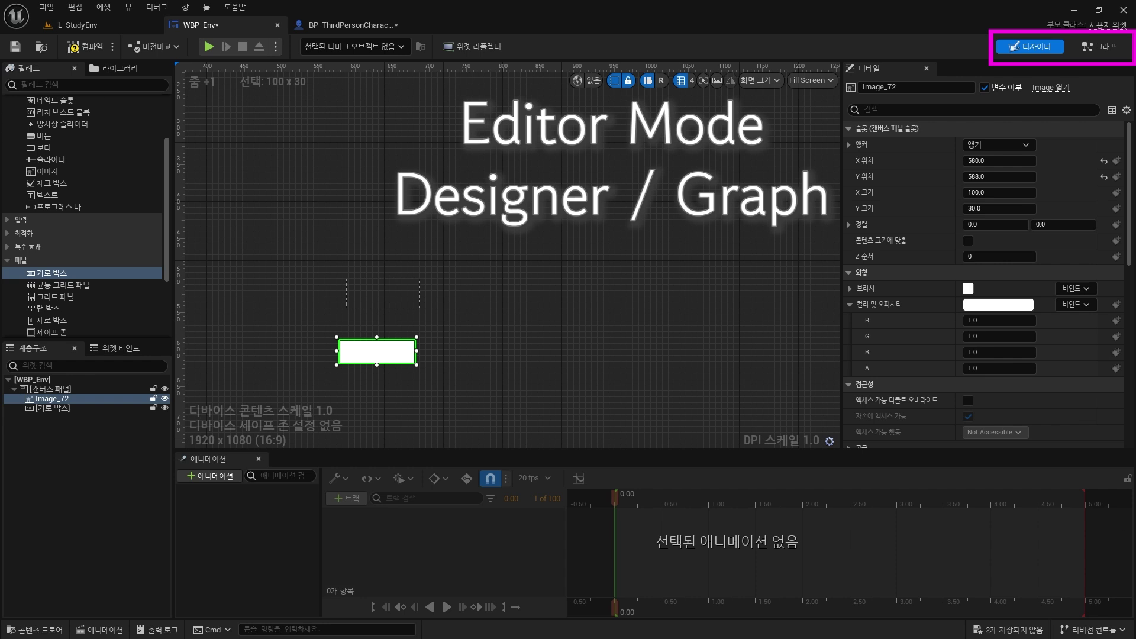
- Compare the Graph and Designer modes of WBP_Env, ending in Designer mode
{"action": "left_click", "coordinate": [1103, 47]}
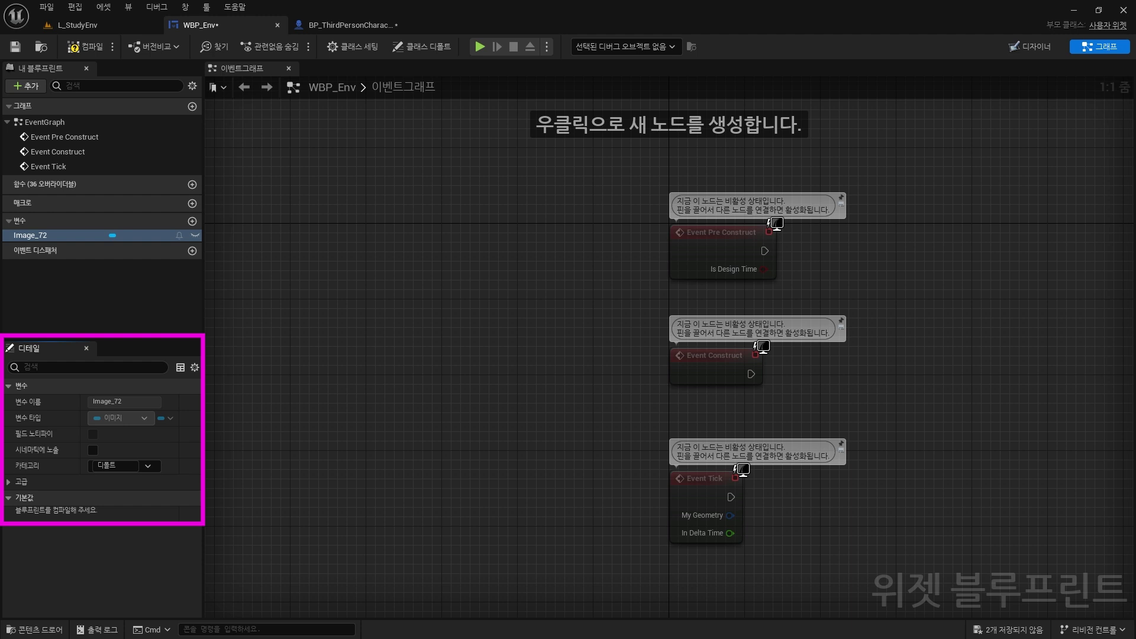
{"action": "left_click", "coordinate": [1033, 54]}
{"action": "left_click", "coordinate": [1097, 49]}
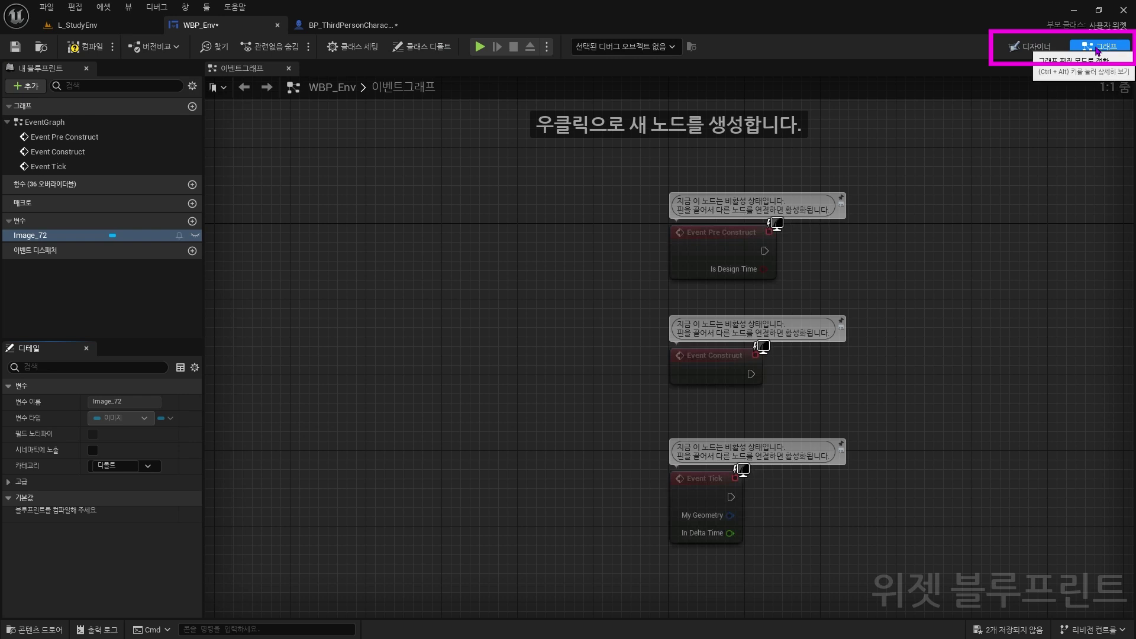
{"action": "left_click", "coordinate": [1043, 54]}
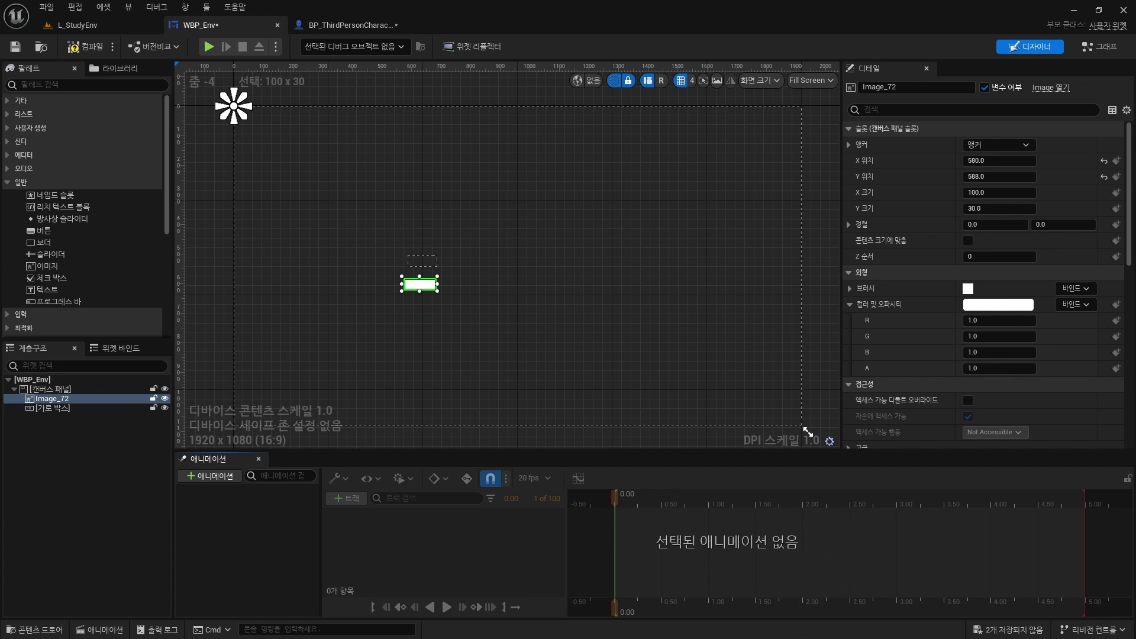
- Close the Animations panel in the WBP_Env designer, reopen it once, and leave it closed
{"action": "left_click", "coordinate": [258, 459]}
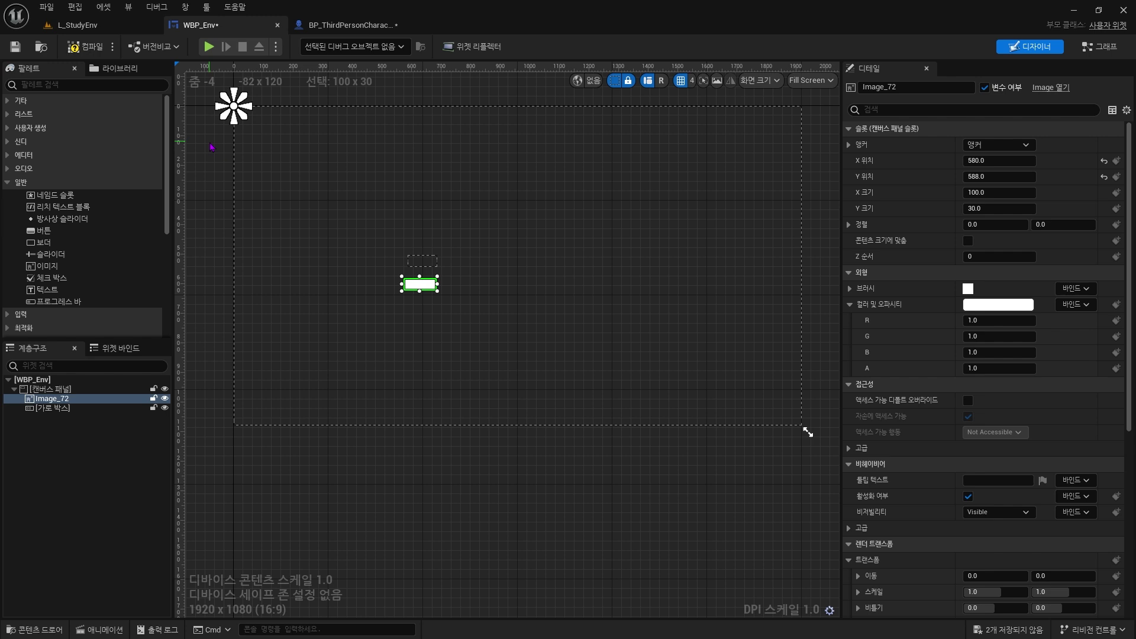
{"action": "left_click", "coordinate": [185, 6]}
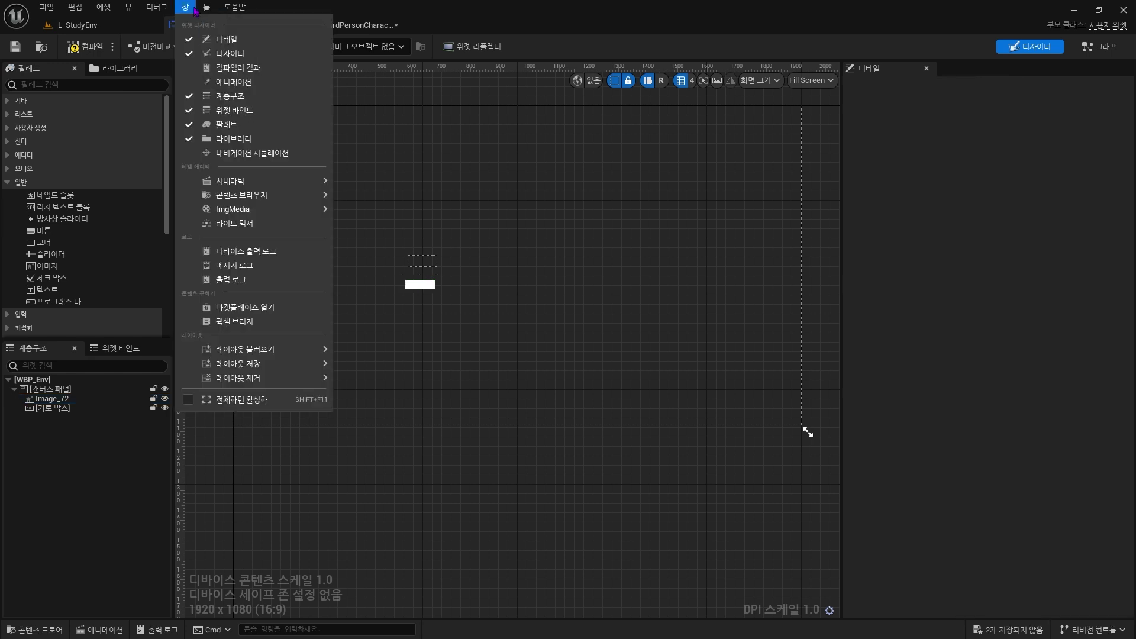
{"action": "left_click", "coordinate": [234, 87]}
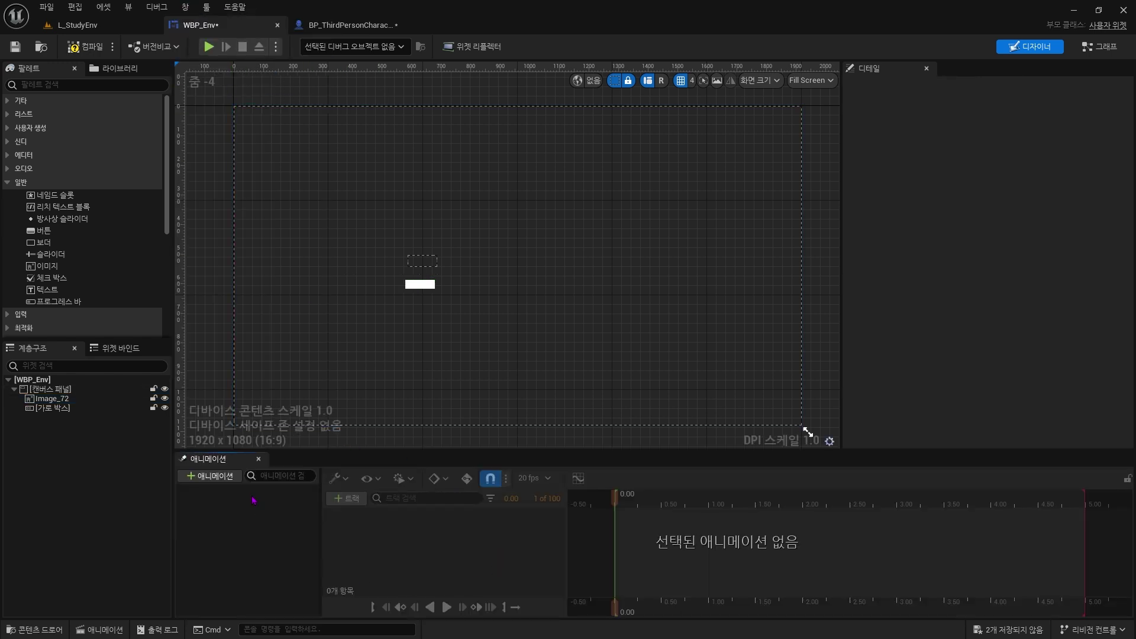
{"action": "left_click", "coordinate": [263, 464]}
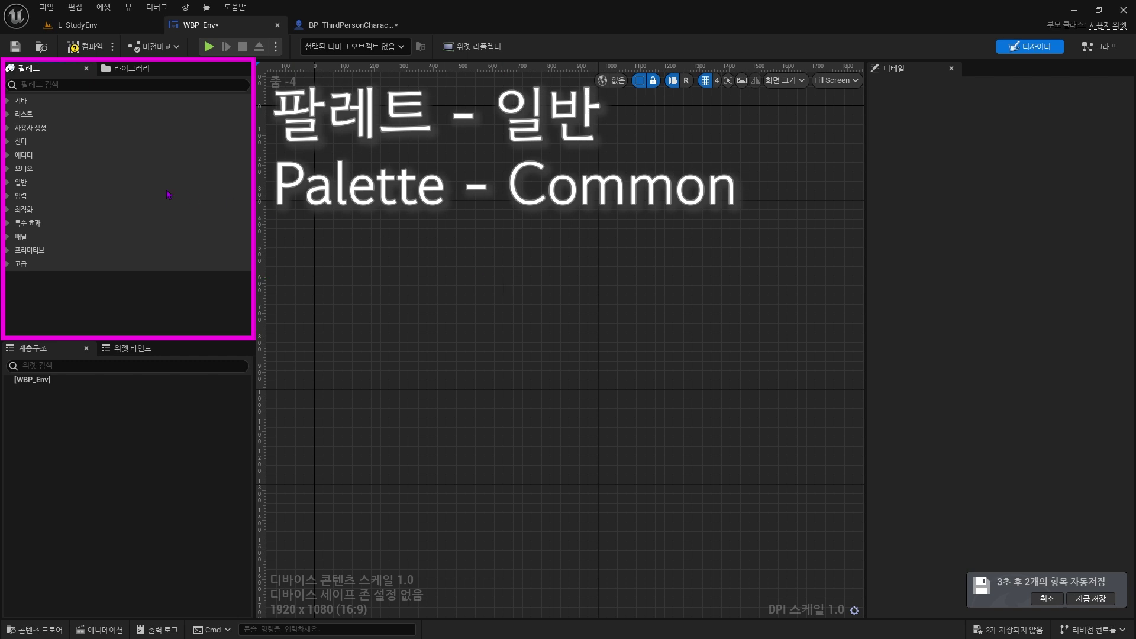
- Place an Image widget from the Common (일반) category directly under the WBP_Env root and delete it
{"action": "left_click", "coordinate": [113, 183]}
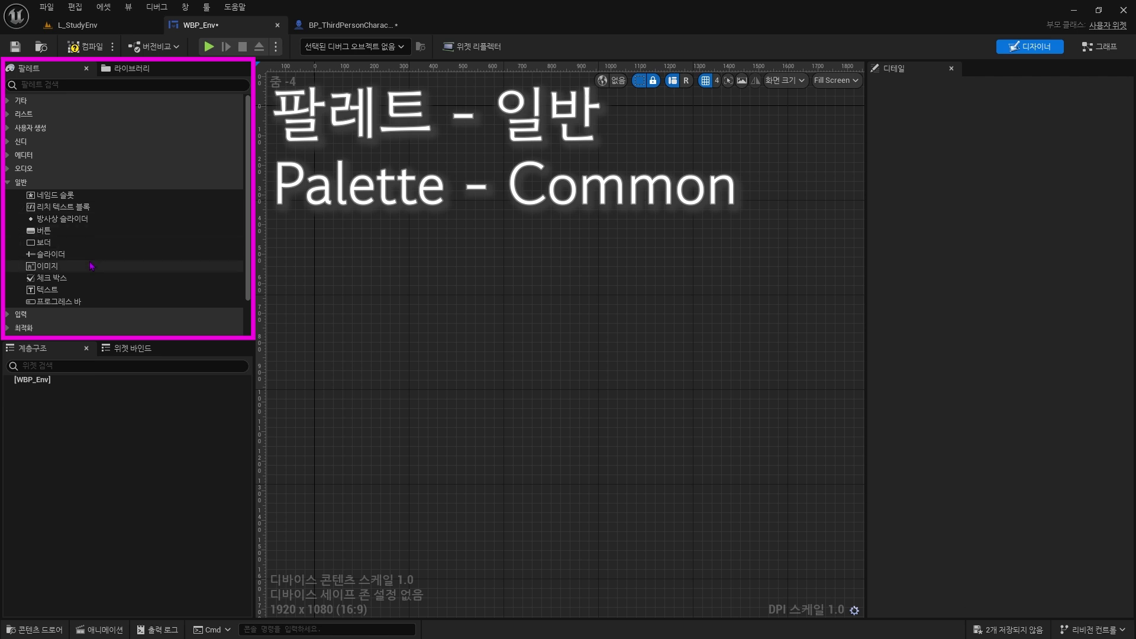
{"action": "left_click_drag", "start_coordinate": [92, 266], "coordinate": [458, 255]}
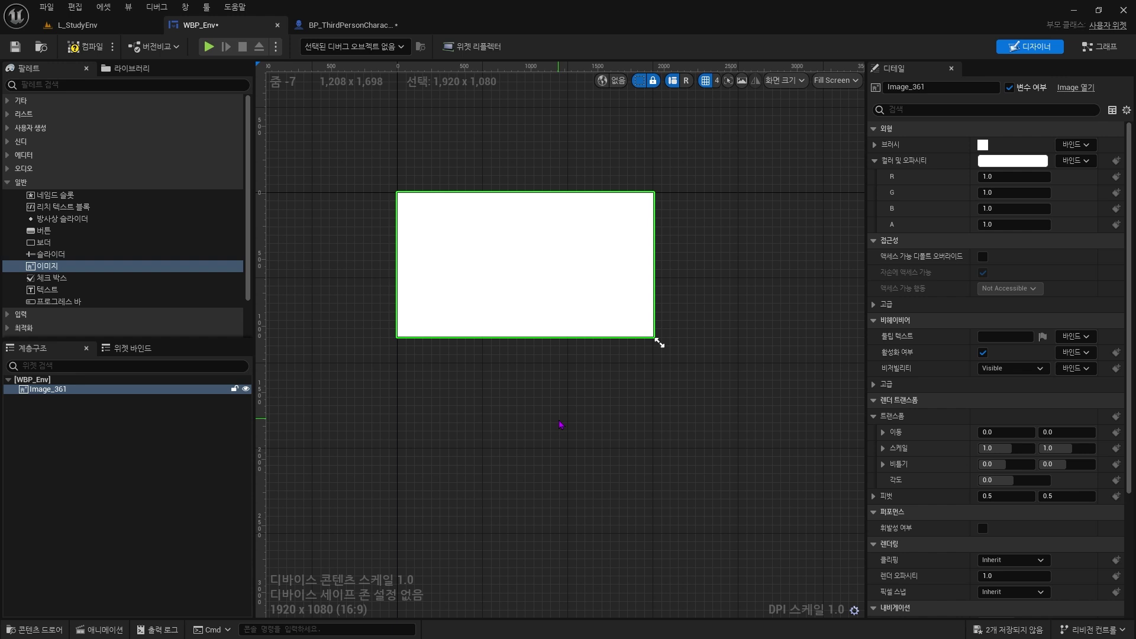
{"action": "right_click_drag", "start_coordinate": [722, 392], "coordinate": [649, 535]}
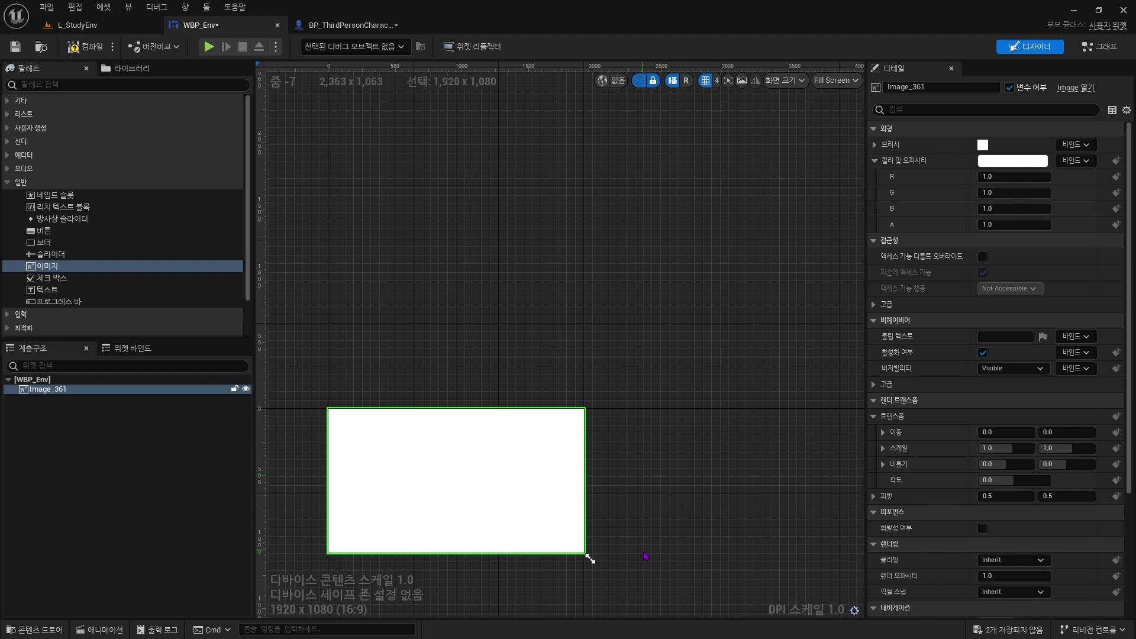
{"action": "right_click_drag", "start_coordinate": [645, 556], "coordinate": [776, 242]}
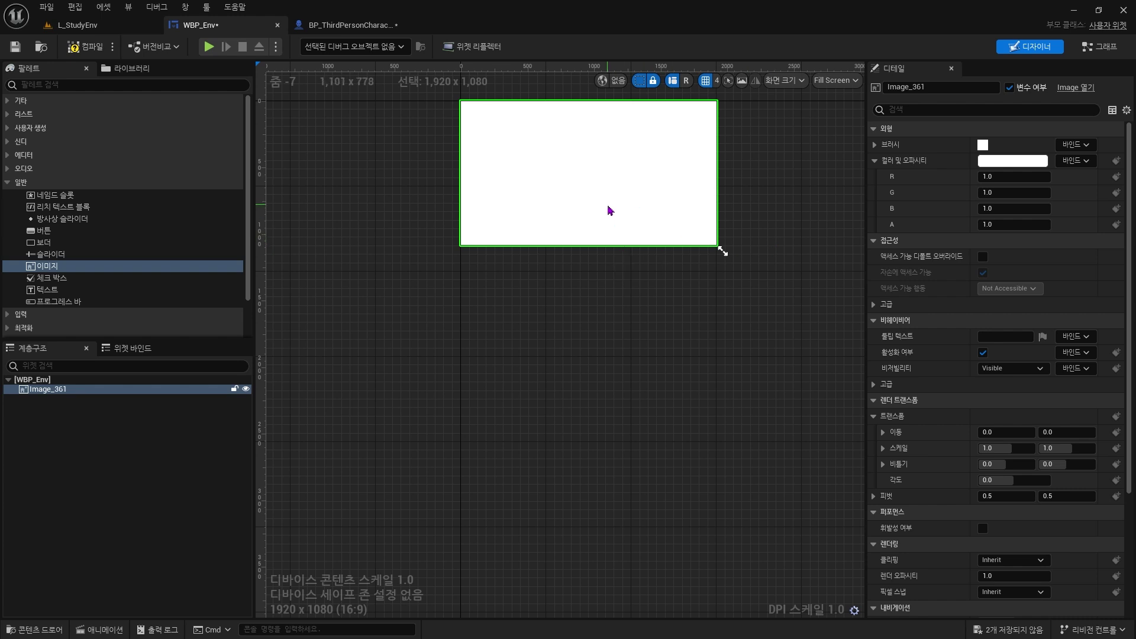
{"action": "key", "text": "Delete"}
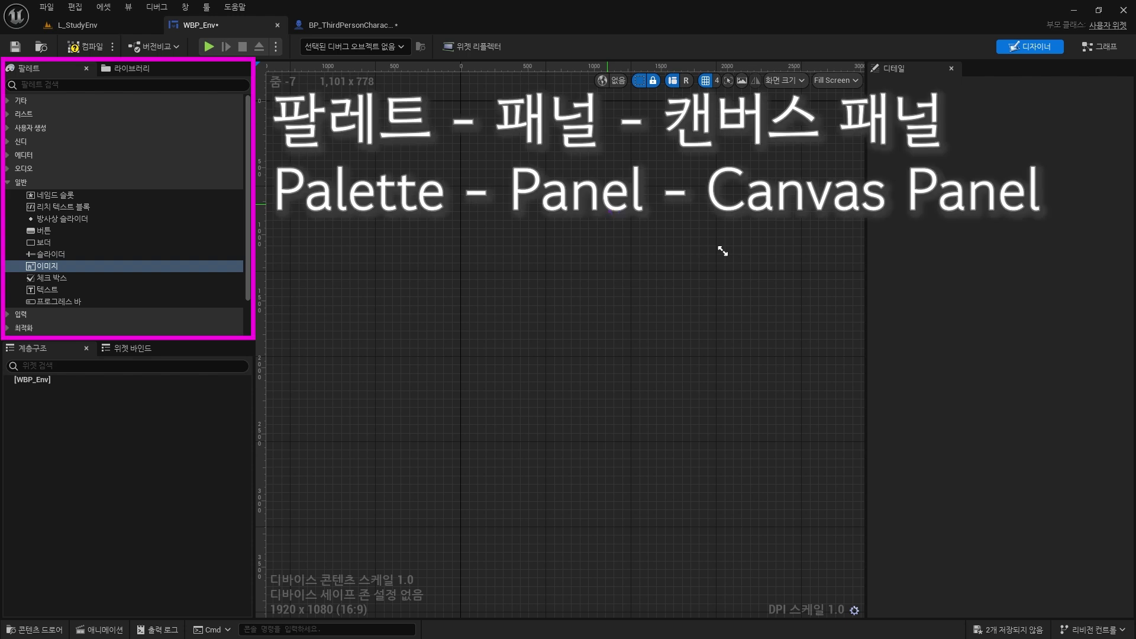
- Add a Canvas Panel (캔버스 패널) from the Panel category under the WBP_Env root, and look it up in the palette with 캔버스
{"action": "scroll", "coordinate": [101, 249], "scroll_direction": "down", "scroll_amount": 2}
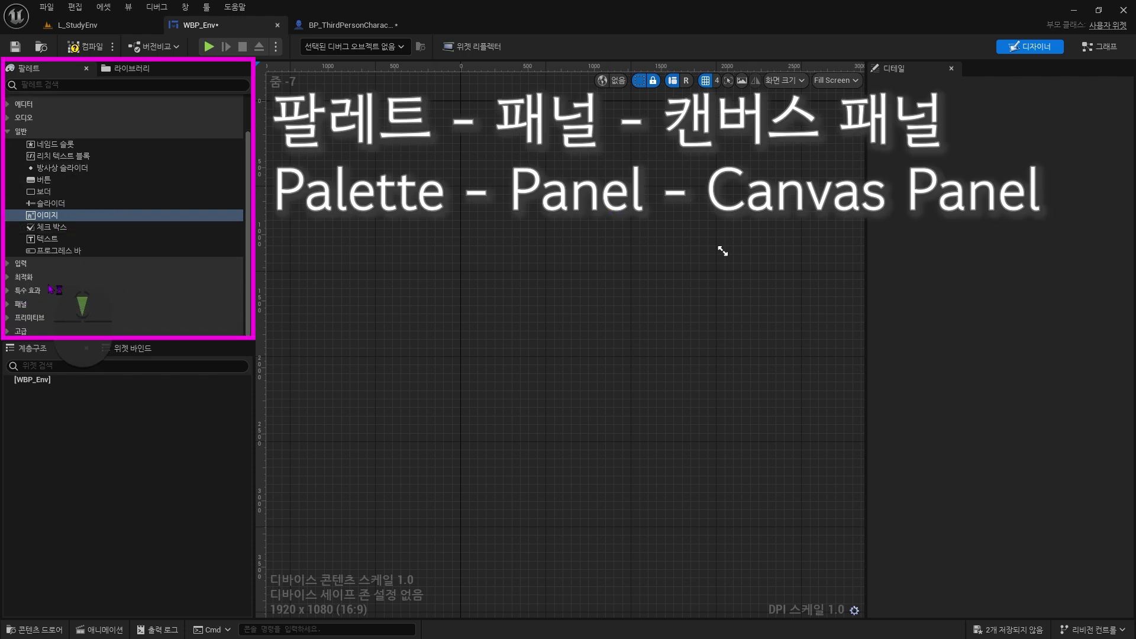
{"action": "left_click", "coordinate": [13, 305]}
{"action": "scroll", "coordinate": [130, 321], "scroll_direction": "down", "scroll_amount": 5}
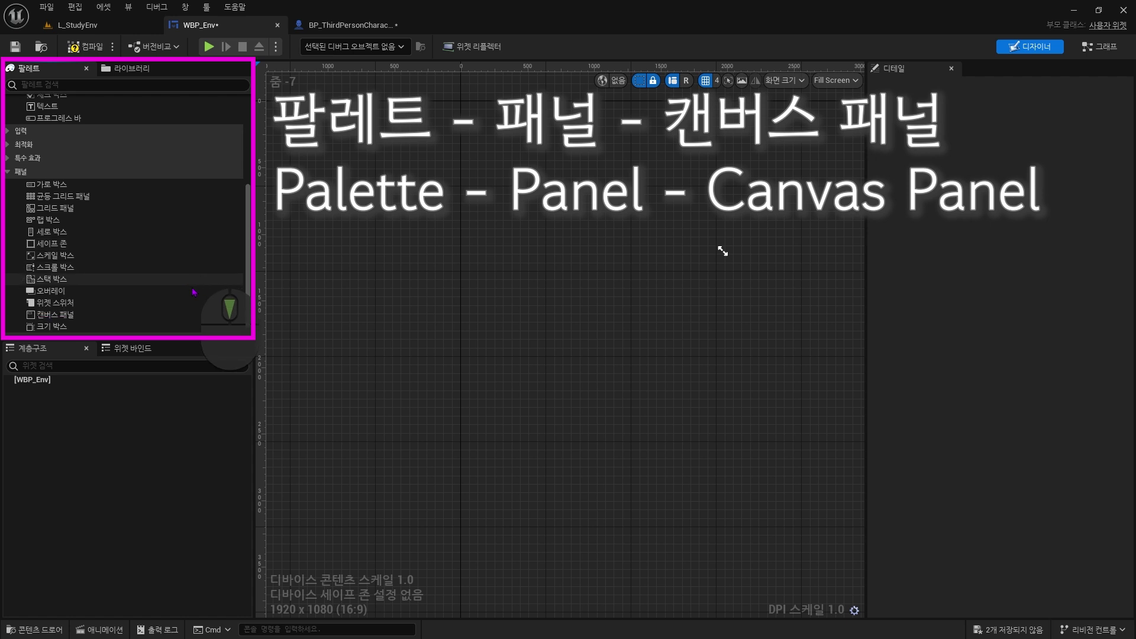
{"action": "left_click_drag", "start_coordinate": [131, 318], "coordinate": [506, 250]}
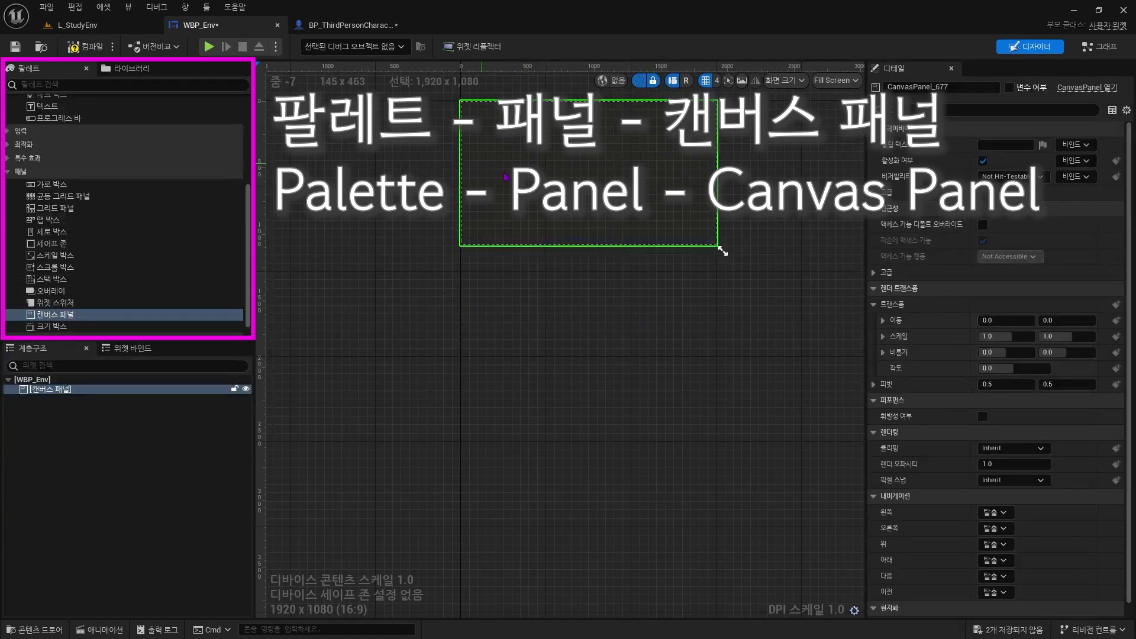
{"action": "left_click", "coordinate": [105, 84]}
{"action": "type", "text": "캔버스"}
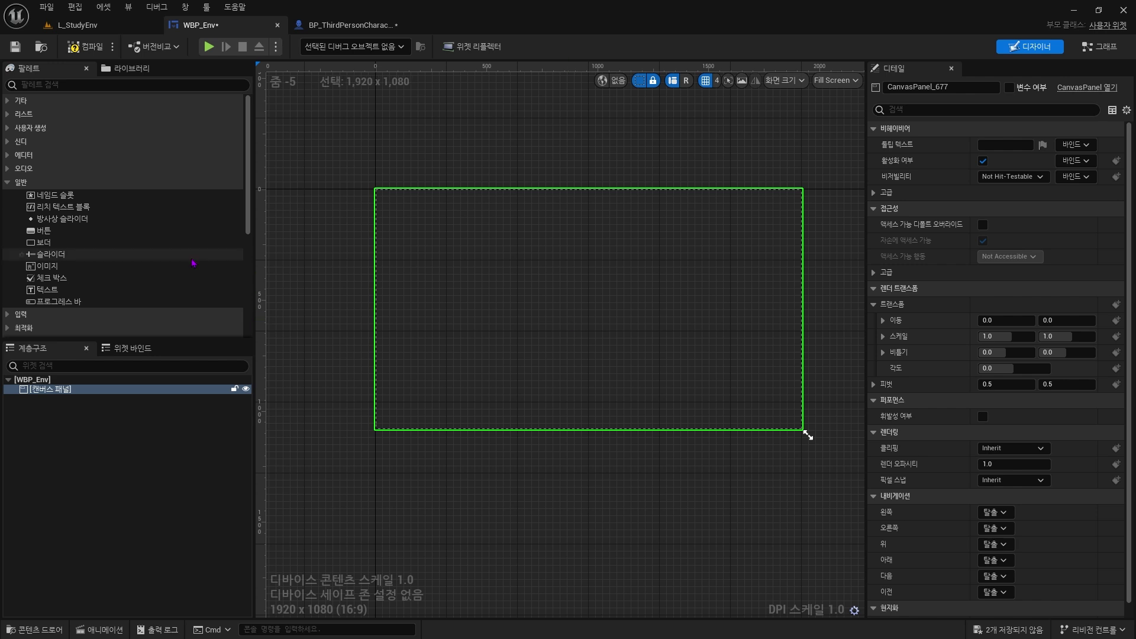
{"action": "scroll", "coordinate": [193, 256], "scroll_direction": "down", "scroll_amount": 5}
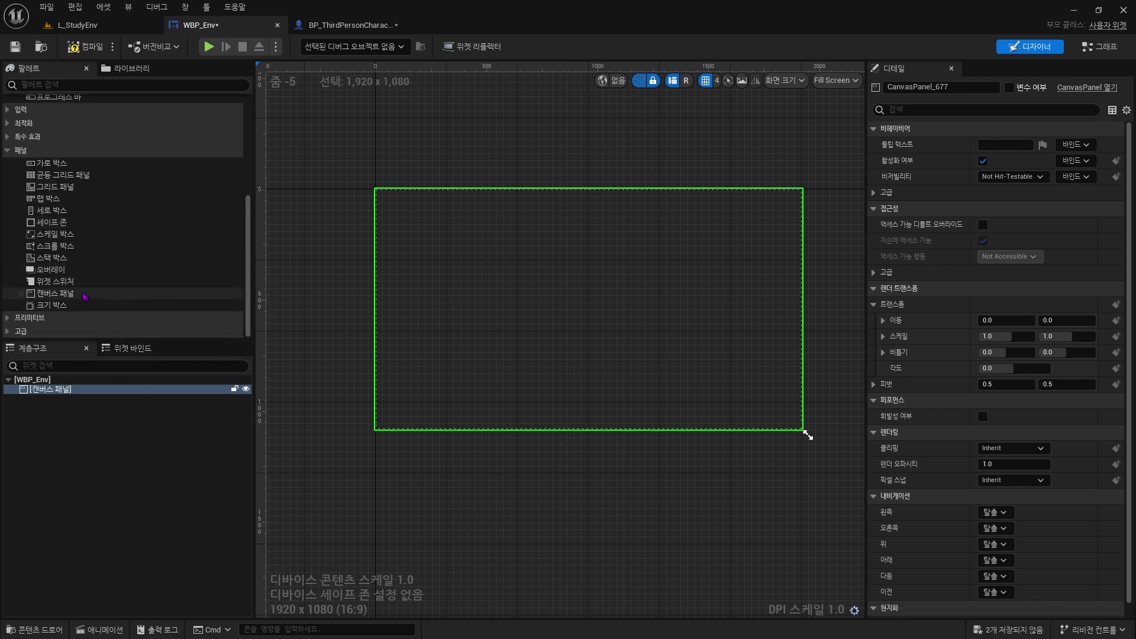
{"action": "mouse_move", "coordinate": [63, 296]}
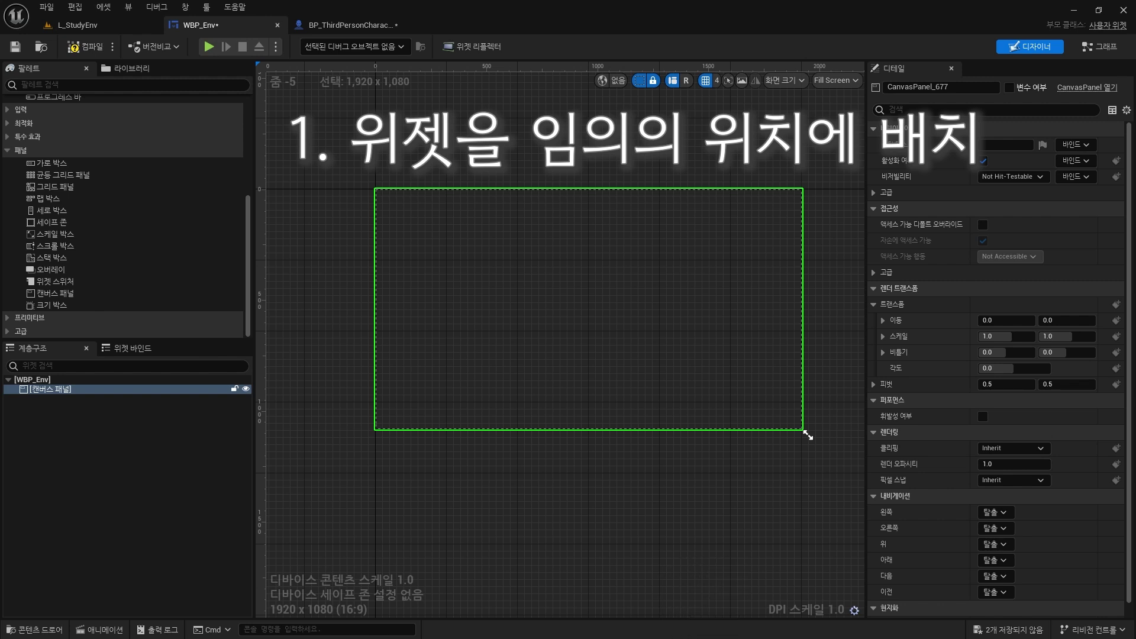
- Add an Image widget from the Common category to the canvas panel at about X 132, Y 200
{"action": "scroll", "coordinate": [133, 232], "scroll_direction": "up", "scroll_amount": 5}
{"action": "left_click_drag", "start_coordinate": [133, 232], "coordinate": [406, 235]}
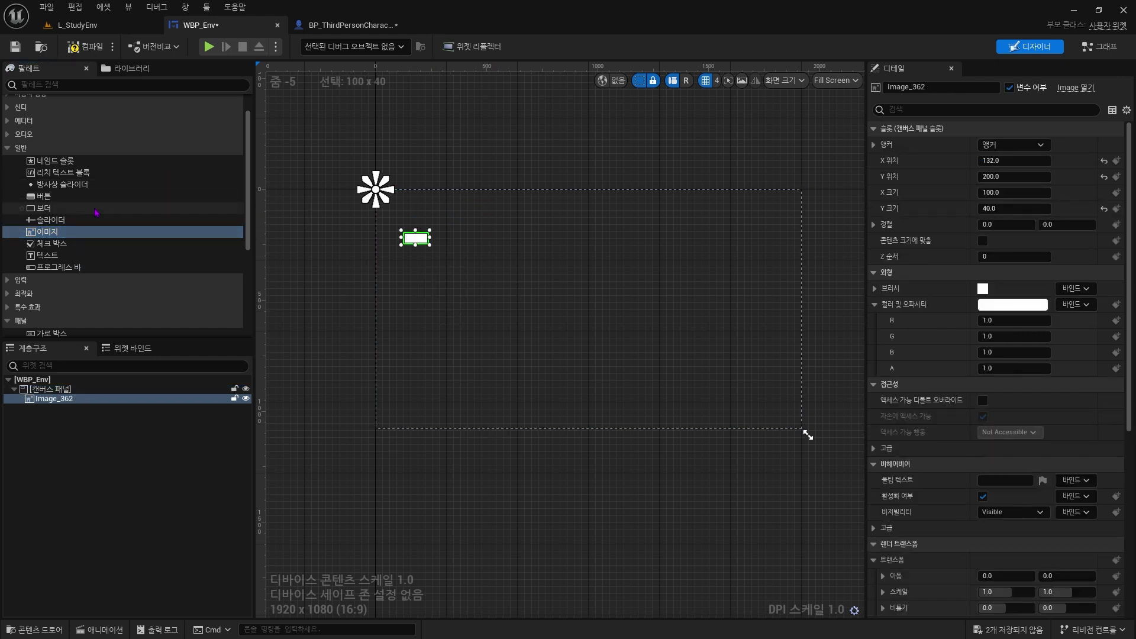
- Place a Border (보더) widget on the canvas panel at about X 240, Y 588 and delete it
{"action": "left_click_drag", "start_coordinate": [44, 208], "coordinate": [294, 278]}
{"action": "left_click_drag", "start_coordinate": [88, 213], "coordinate": [426, 316]}
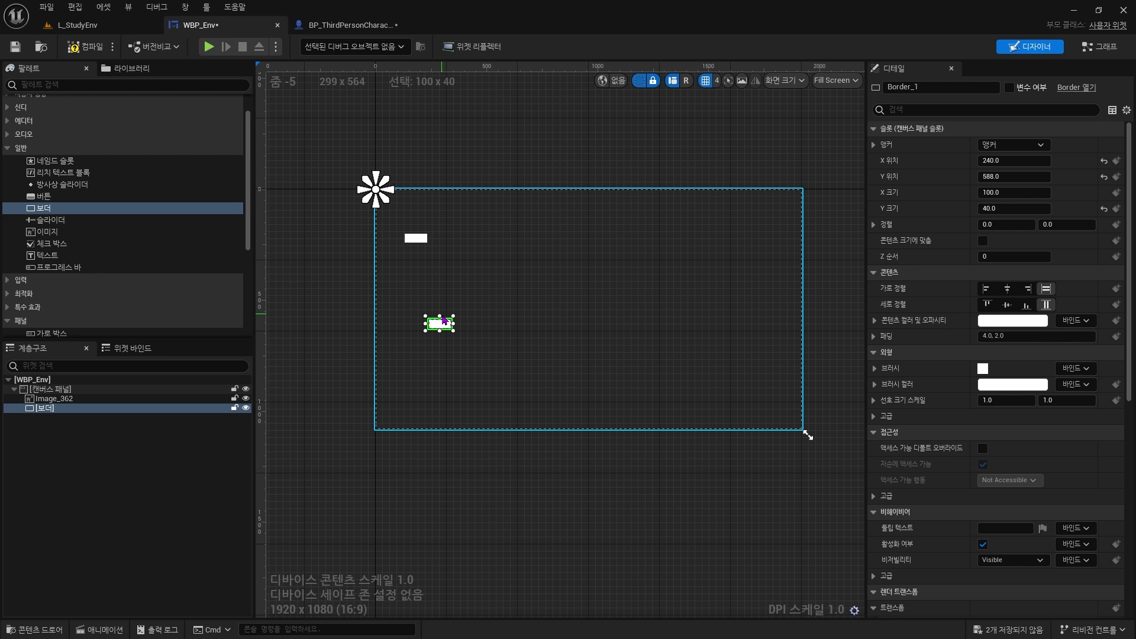
{"action": "key", "text": "Delete"}
- Move Image_362 to about X 920, Y 520 near the canvas centre, and test-play the level briefly
{"action": "left_click_drag", "start_coordinate": [417, 239], "coordinate": [595, 313]}
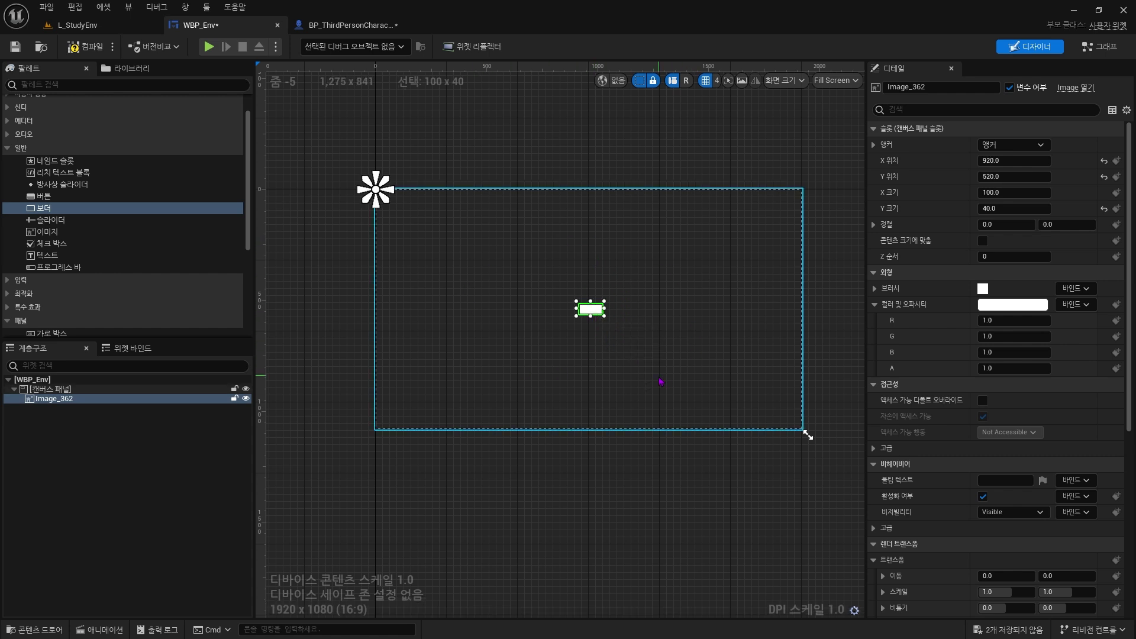
{"action": "key", "text": "alt+p"}
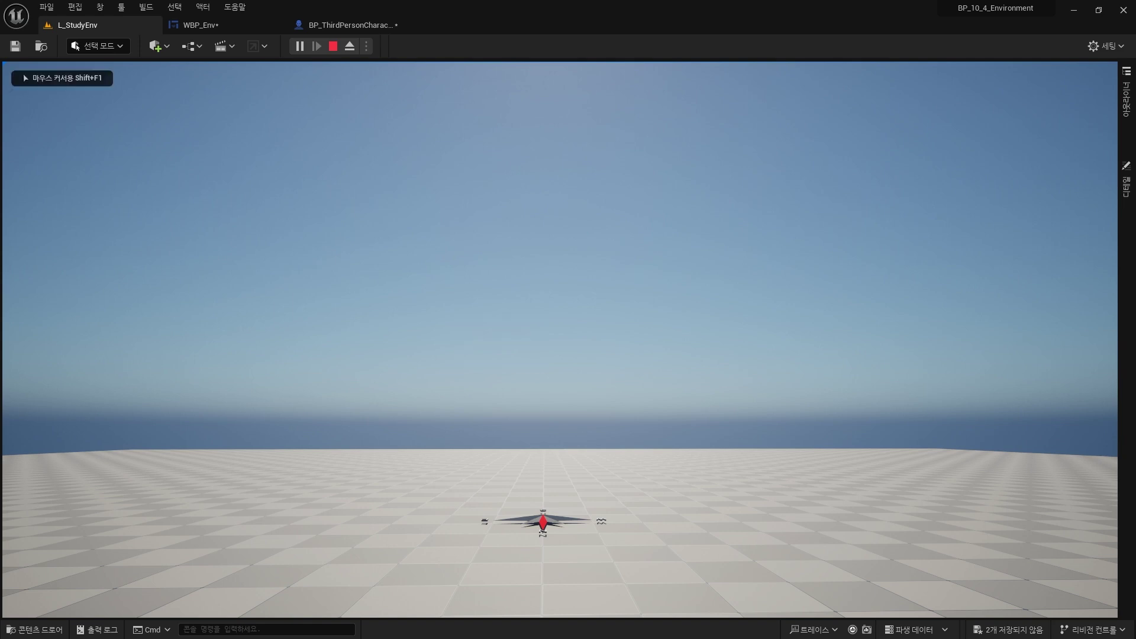
{"action": "key", "text": "Escape"}
{"action": "left_click", "coordinate": [216, 25]}
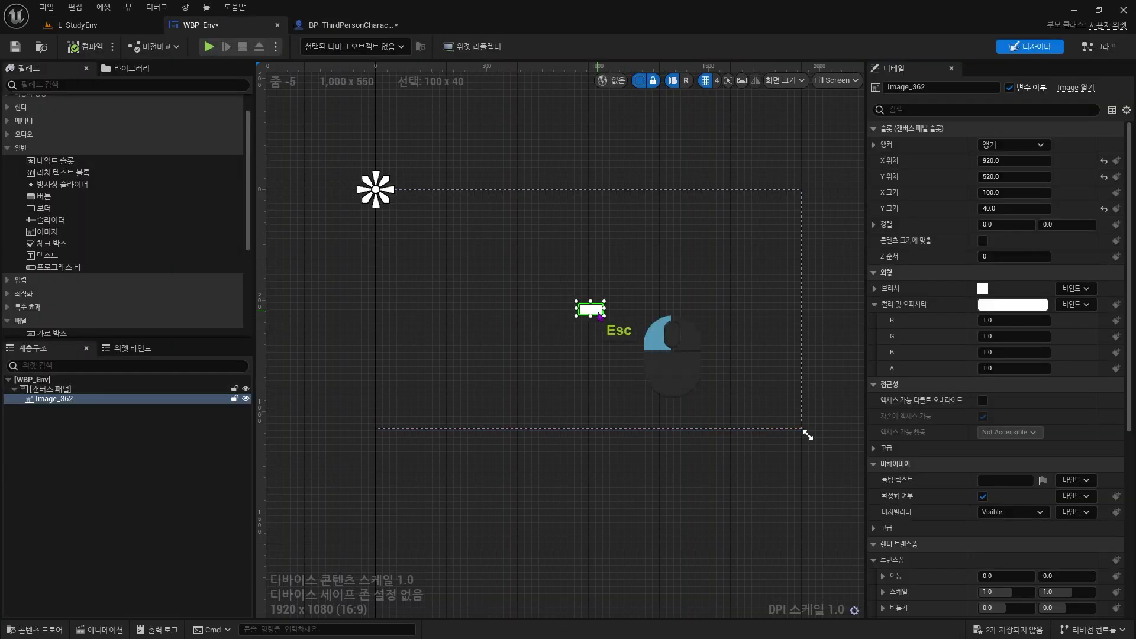
- Move Image_362 to about X 76, Y 972 near the canvas's lower-left corner, and test its position in the play preview
{"action": "left_click_drag", "start_coordinate": [590, 309], "coordinate": [403, 408]}
{"action": "key", "text": "alt+p"}
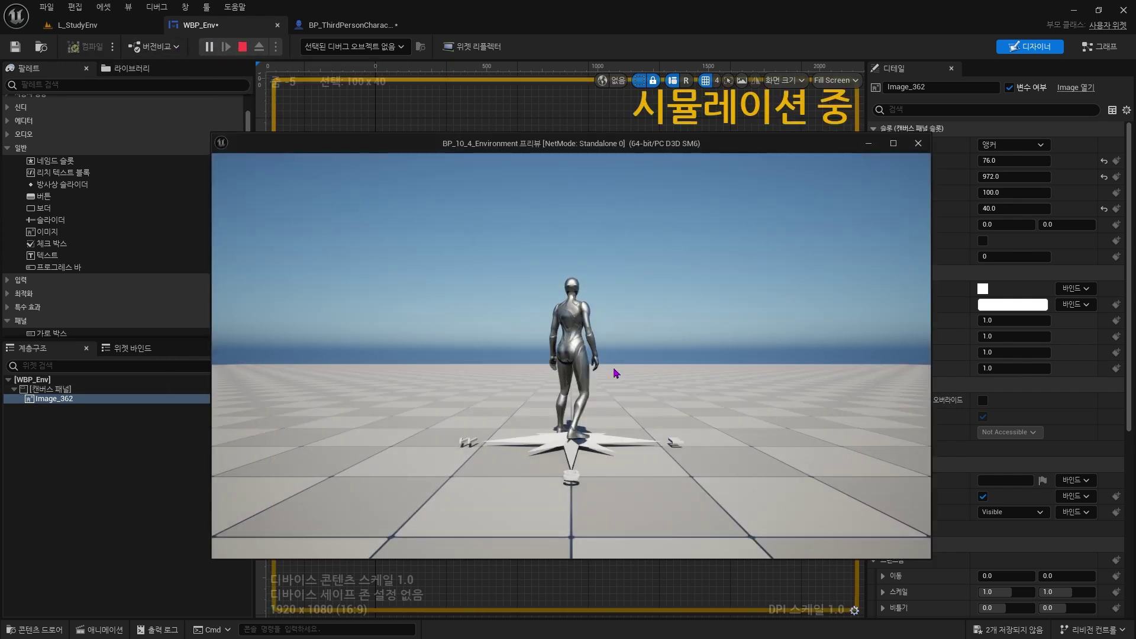
{"action": "left_click", "coordinate": [616, 373]}
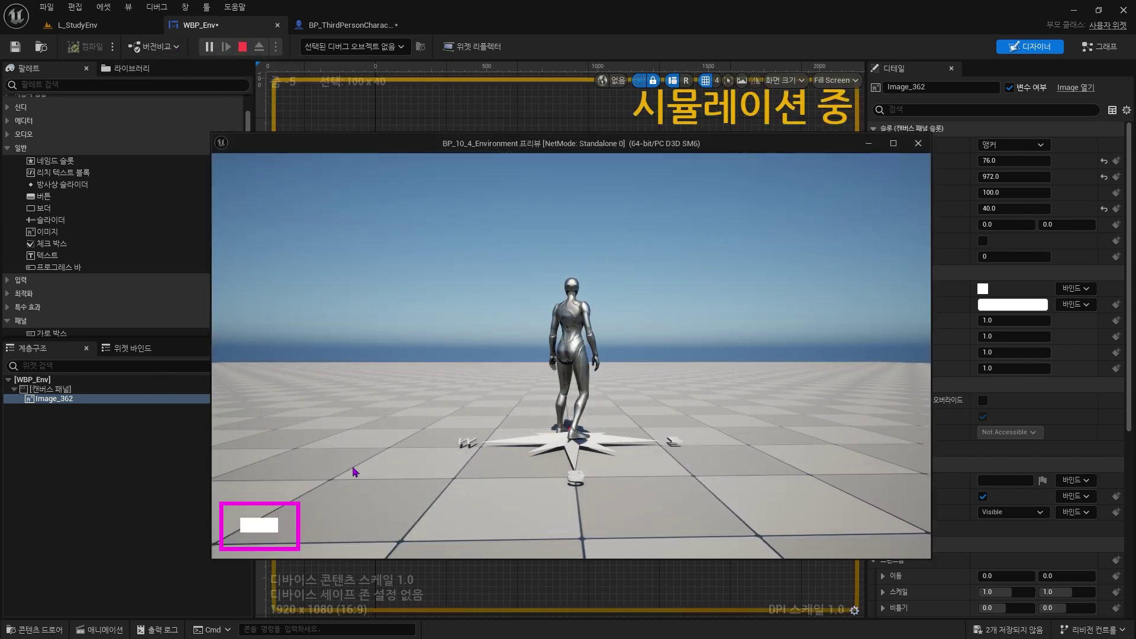
{"action": "key", "text": "Escape"}
{"action": "key", "text": "Escape"}
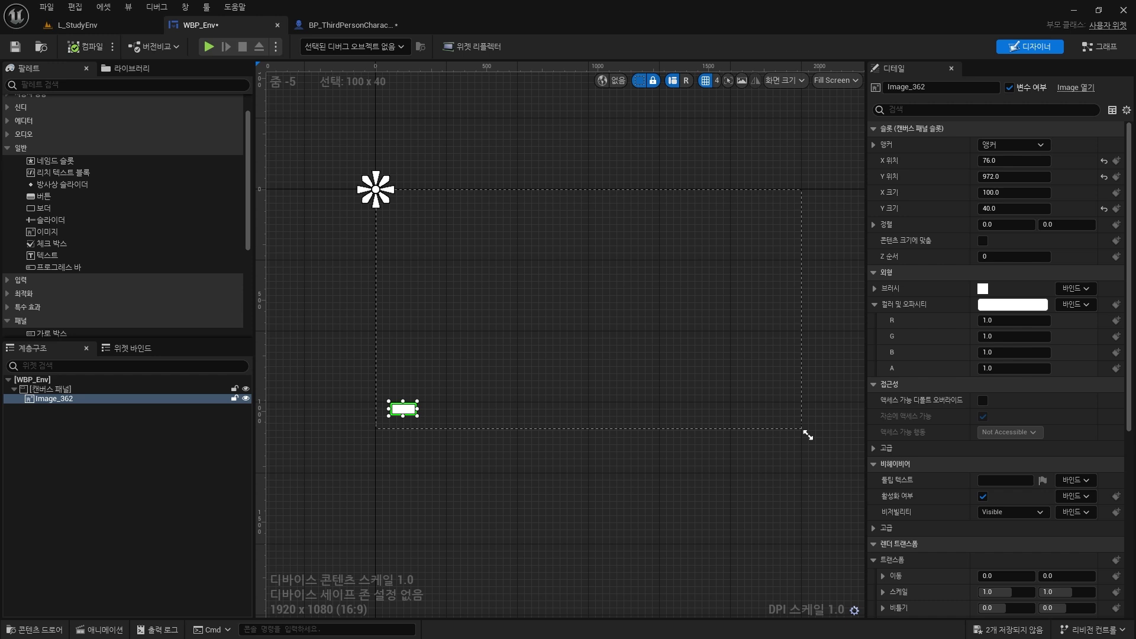
- Move Image_362 to about X 84, Y 92 near the canvas's upper-left corner and enlarge it to about 328 x 181
{"action": "left_click", "coordinate": [616, 381]}
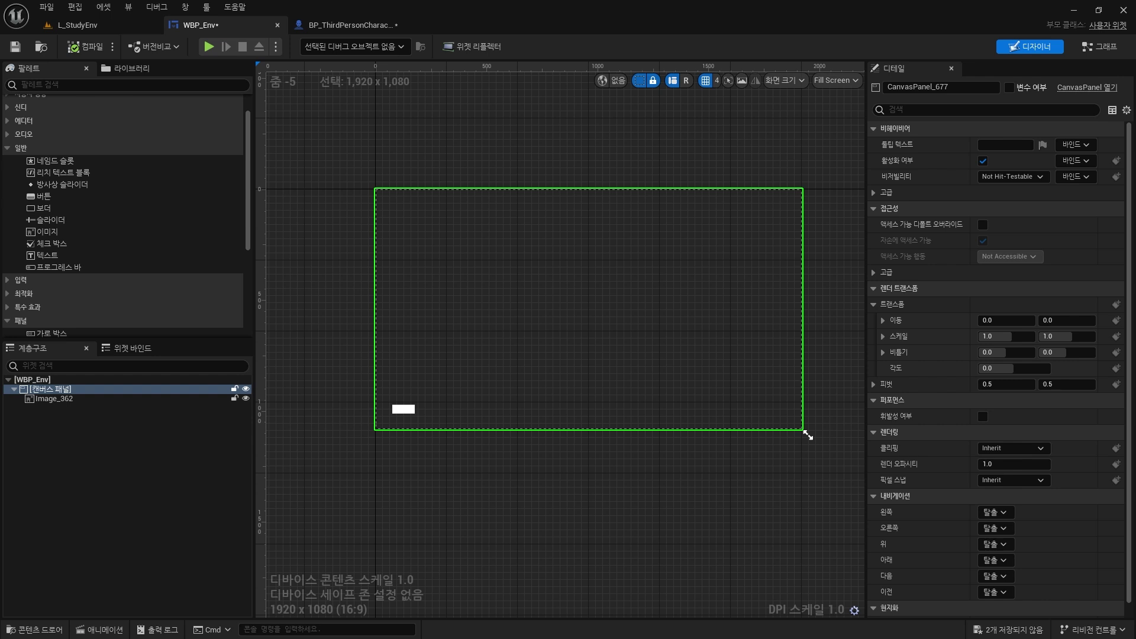
{"action": "left_click", "coordinate": [405, 410]}
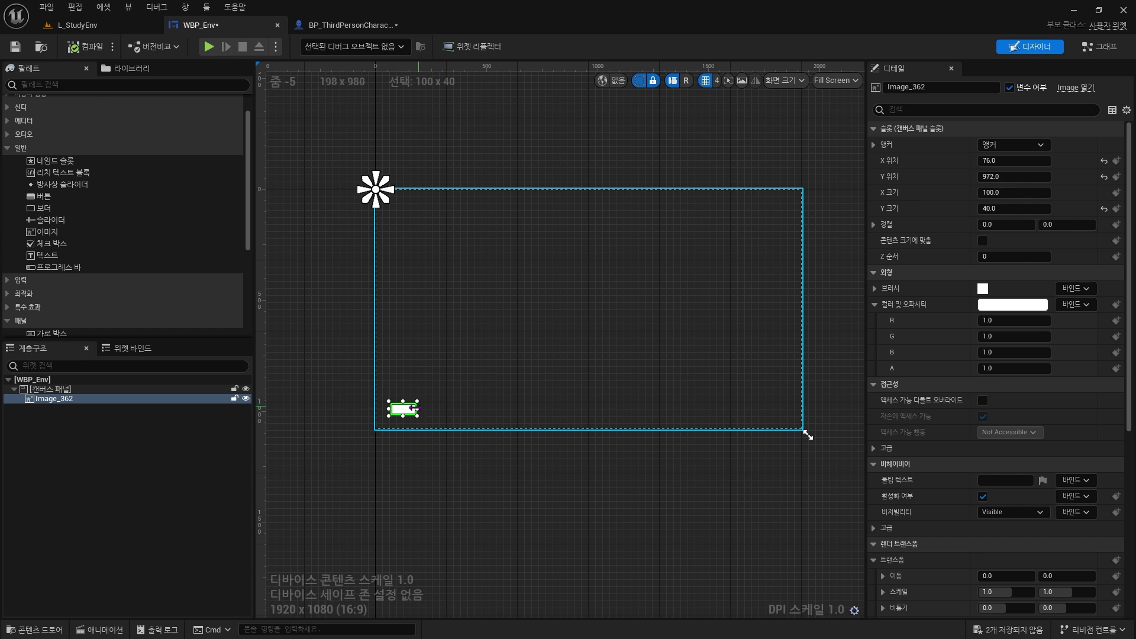
{"action": "left_click", "coordinate": [409, 412]}
{"action": "left_click_drag", "start_coordinate": [408, 412], "coordinate": [411, 219]}
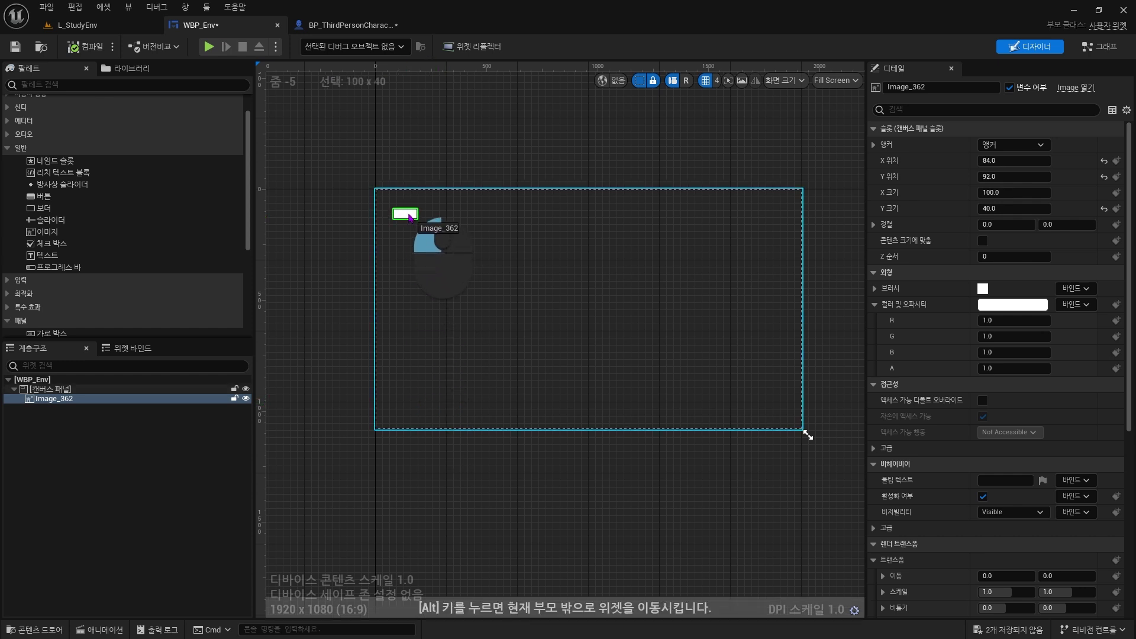
{"action": "scroll", "coordinate": [308, 177], "scroll_direction": "up", "scroll_amount": 2}
{"action": "scroll", "coordinate": [308, 178], "scroll_direction": "up", "scroll_amount": 4}
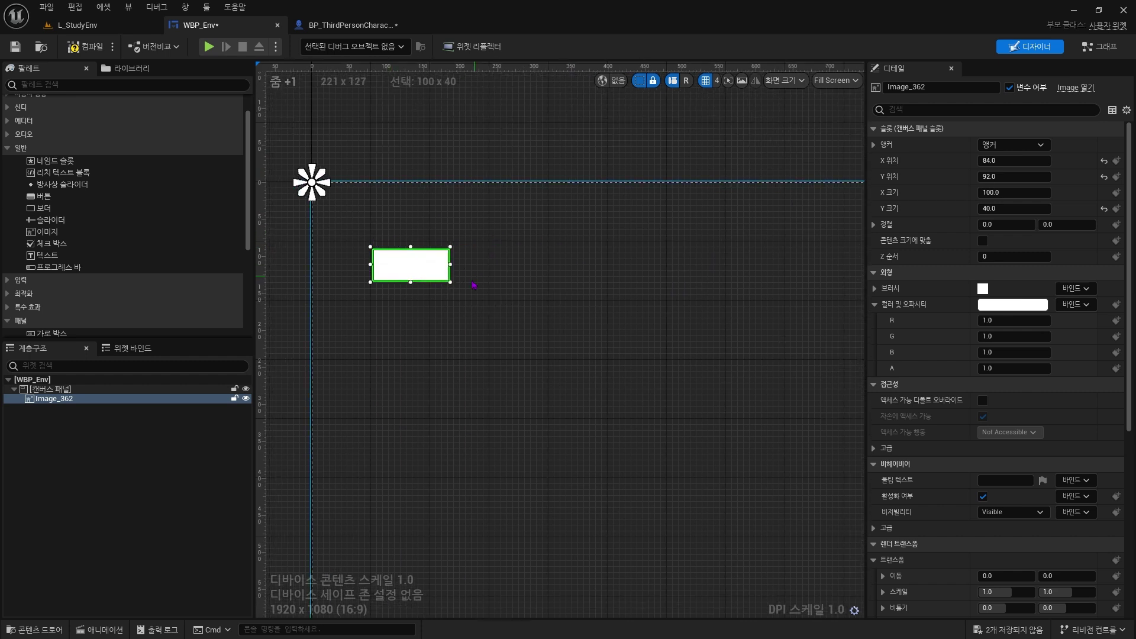
{"action": "left_click_drag", "start_coordinate": [450, 279], "coordinate": [619, 387]}
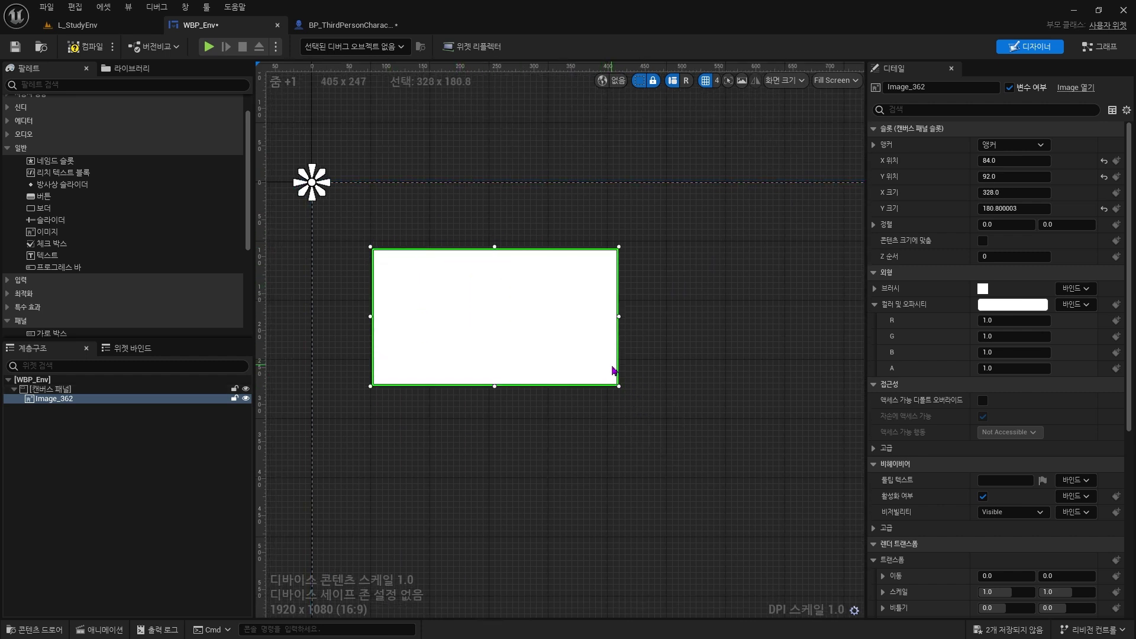
- Play the level in the preview window and resize that window to check how the enlarged image is displayed
{"action": "key", "text": "alt+p"}
{"action": "left_click_drag", "start_coordinate": [894, 535], "coordinate": [943, 545]}
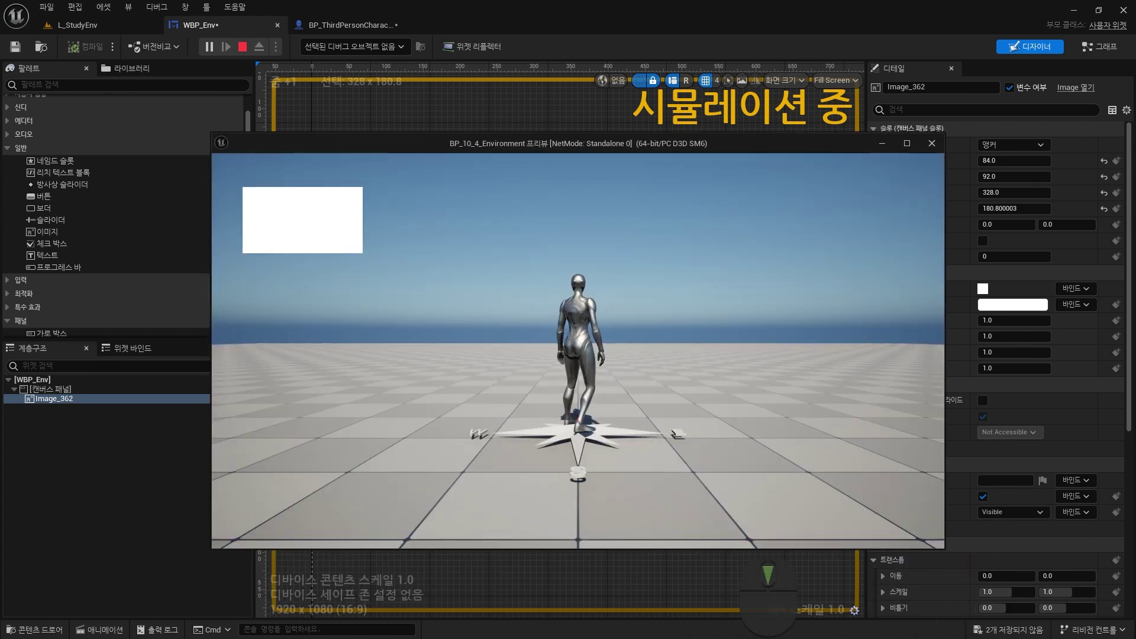
{"action": "key", "text": "Escape"}
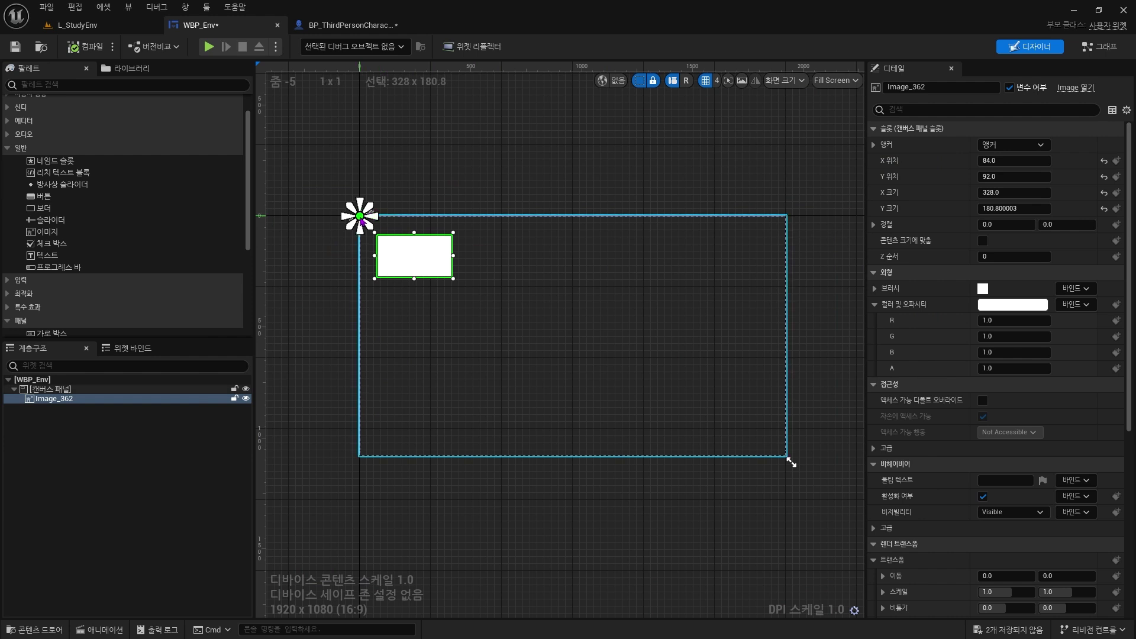
- Try the bottom-right, bottom-left and centre anchor presets on Image_362, and return its anchor to the top-left preset
{"action": "mouse_move", "coordinate": [360, 216]}
{"action": "left_mouse_down"}
{"action": "mouse_move", "coordinate": [368, 447]}
{"action": "mouse_move", "coordinate": [786, 456]}
{"action": "mouse_move", "coordinate": [787, 216]}
{"action": "mouse_move", "coordinate": [358, 204]}
{"action": "mouse_move", "coordinate": [360, 216]}
{"action": "left_mouse_up"}
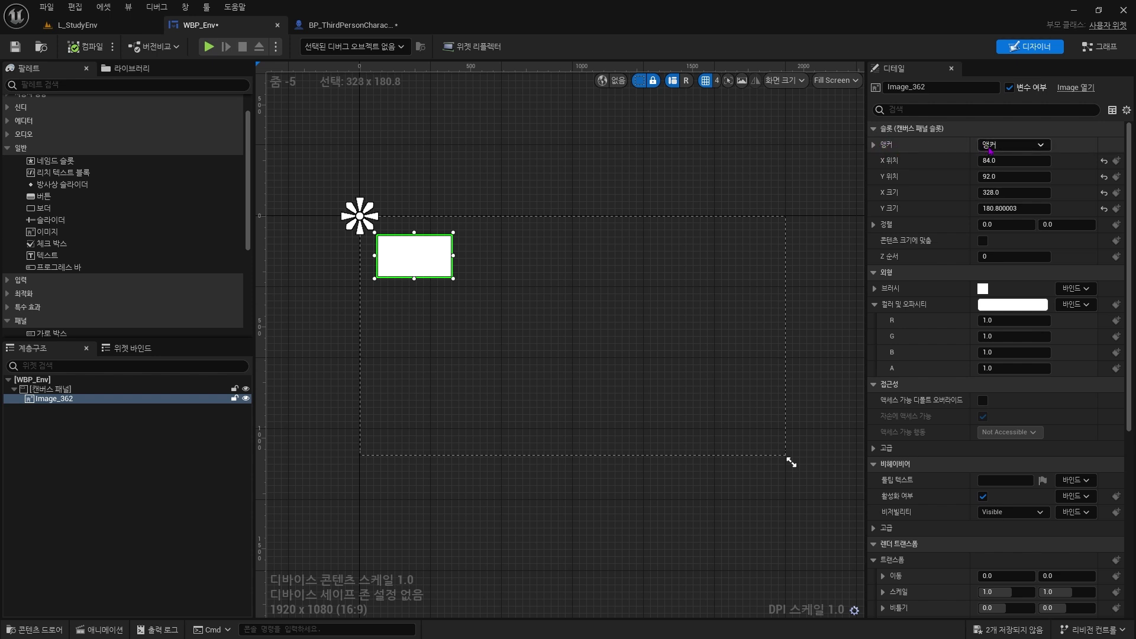
{"action": "left_click", "coordinate": [989, 150]}
{"action": "left_click", "coordinate": [1047, 210]}
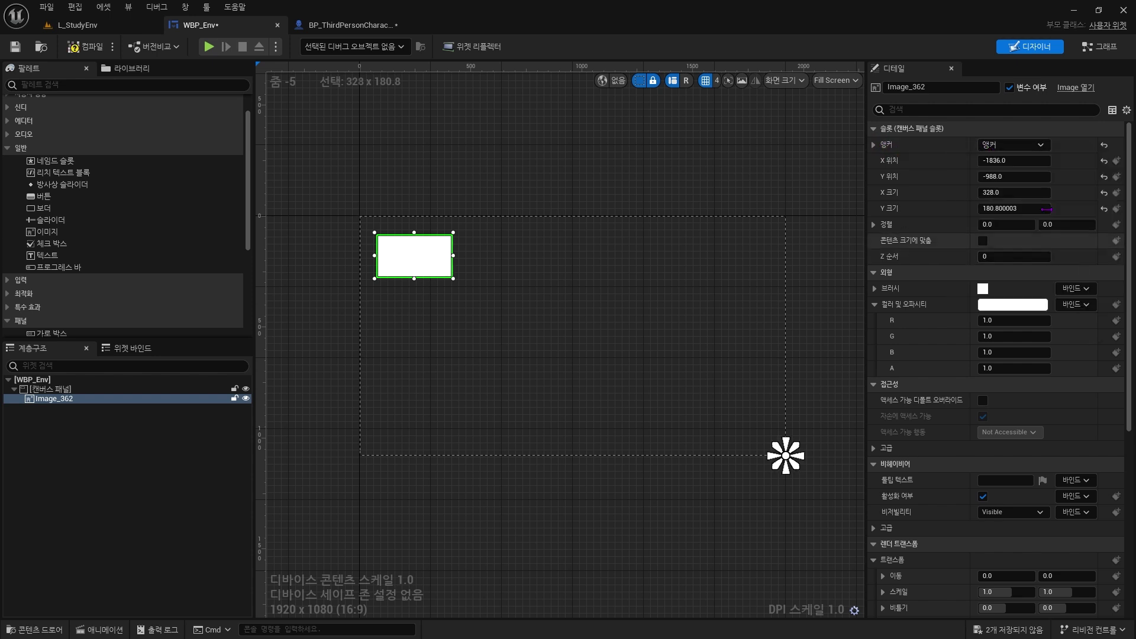
{"action": "left_click", "coordinate": [1013, 145]}
{"action": "left_click", "coordinate": [974, 256]}
{"action": "left_click", "coordinate": [1018, 148]}
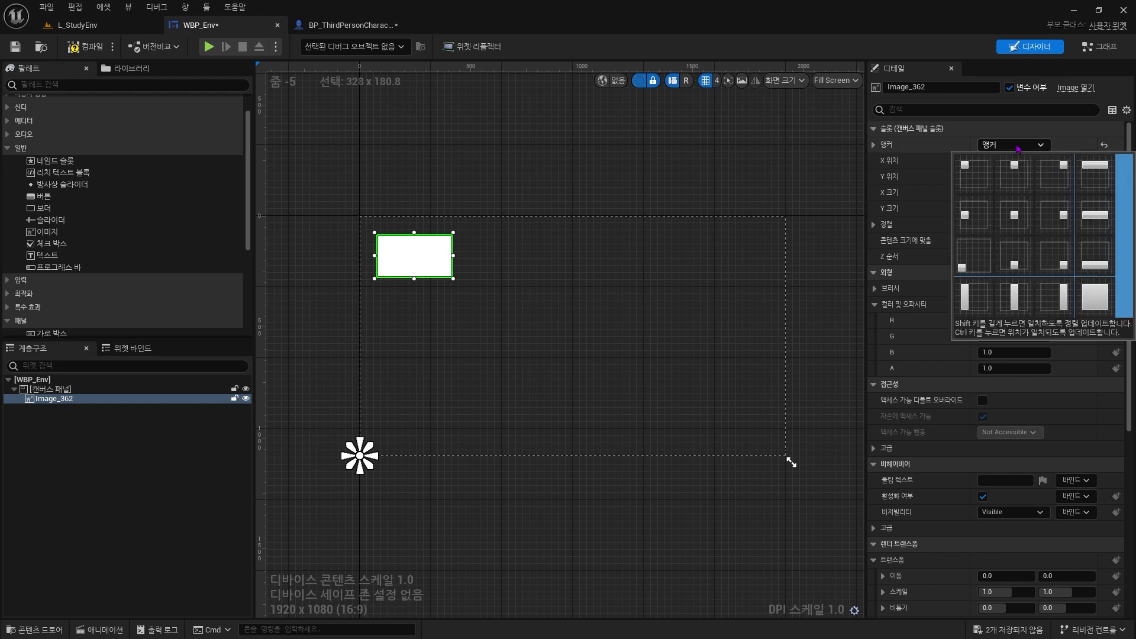
{"action": "left_click", "coordinate": [1014, 214]}
{"action": "left_click", "coordinate": [1014, 148]}
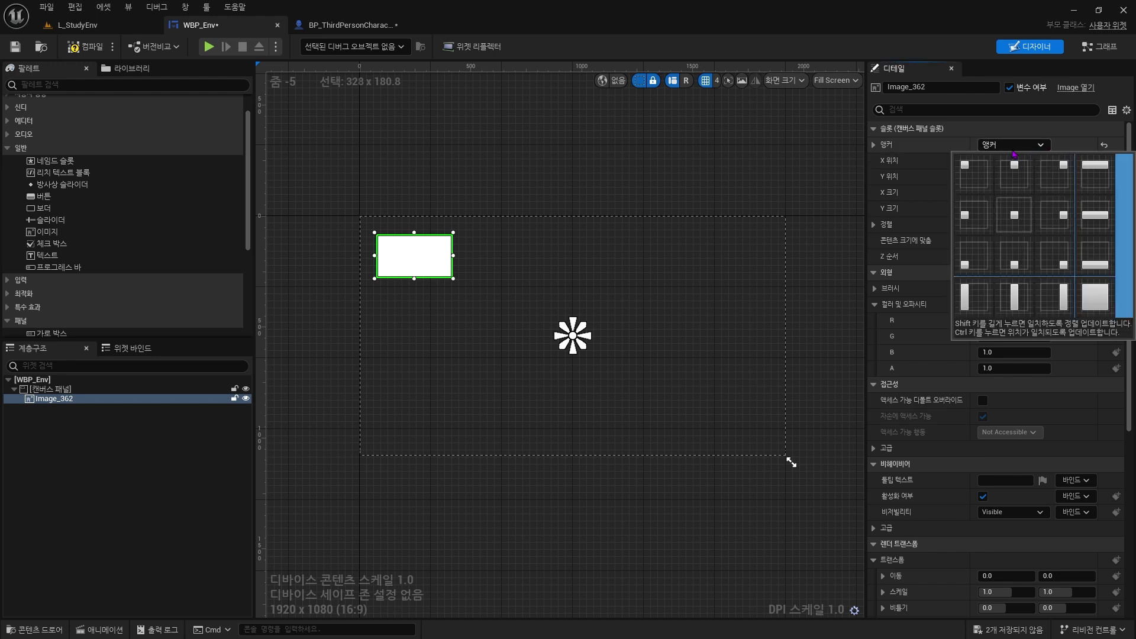
{"action": "left_click", "coordinate": [974, 173]}
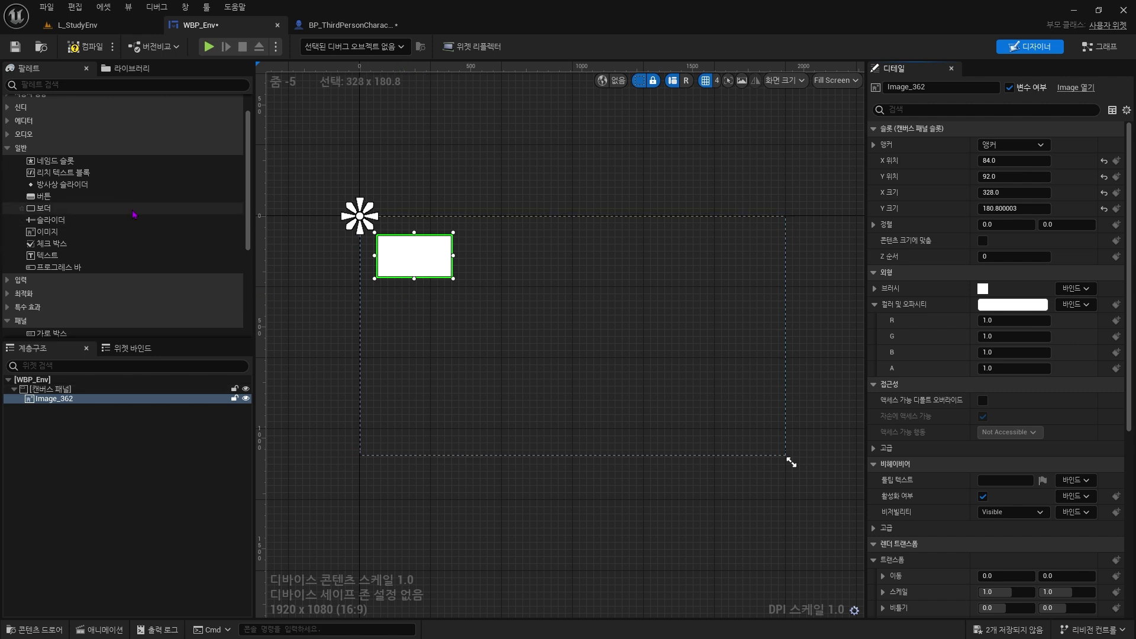
- Add a text block at about X 200, Y 172 and a progress bar at about X 208, Y 172 over Image_362
{"action": "scroll", "coordinate": [556, 302], "scroll_direction": "up", "scroll_amount": 6}
{"action": "right_click_drag", "start_coordinate": [409, 263], "coordinate": [558, 317]}
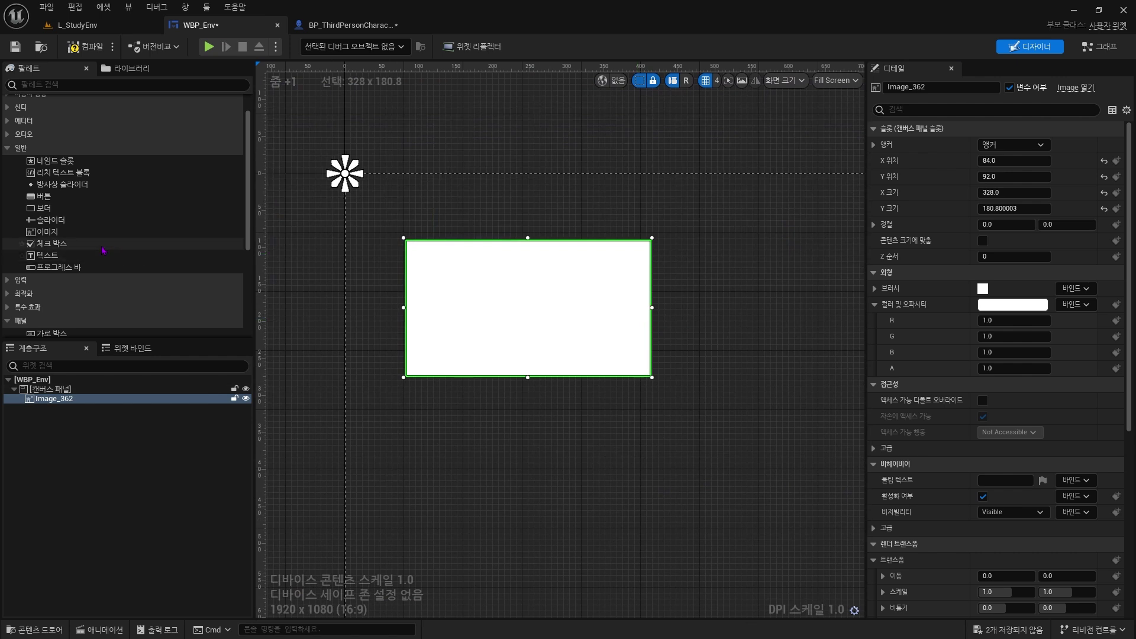
{"action": "left_click_drag", "start_coordinate": [69, 262], "coordinate": [497, 306]}
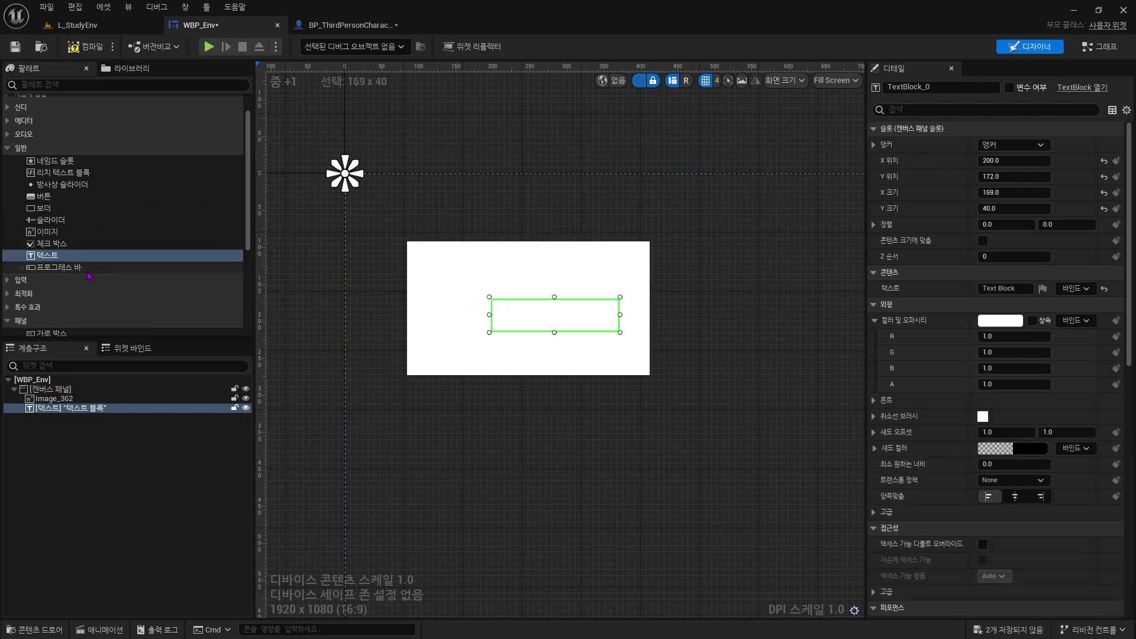
{"action": "left_click_drag", "start_coordinate": [60, 267], "coordinate": [507, 325]}
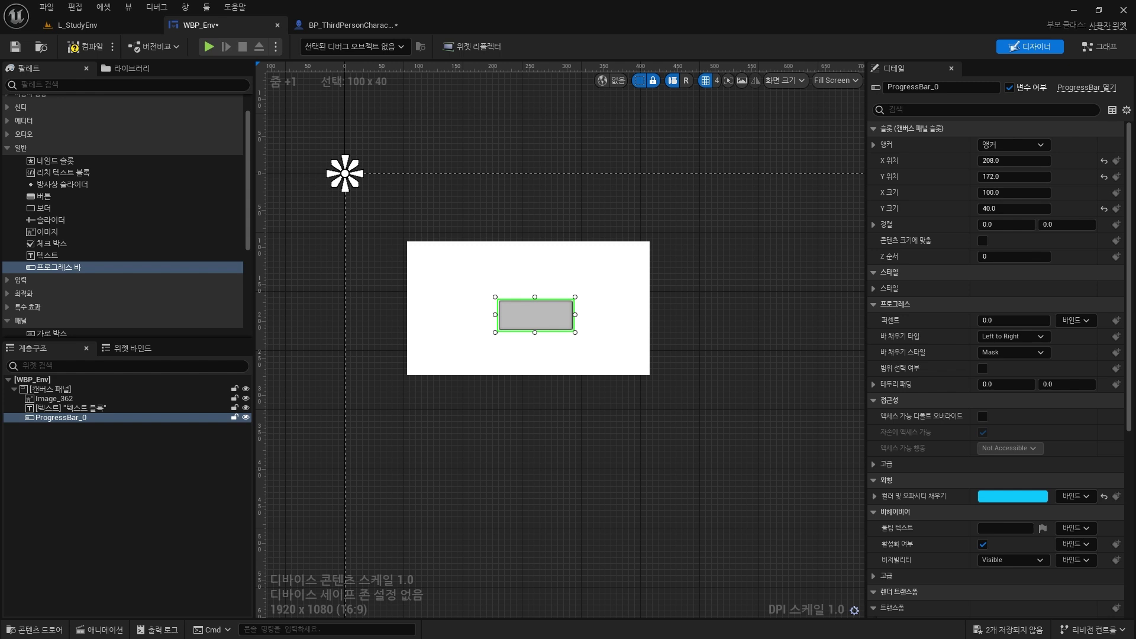
- Set the text block's Z order to 1 to bring it forward, and reset the Z order to its default
{"action": "left_click", "coordinate": [89, 408]}
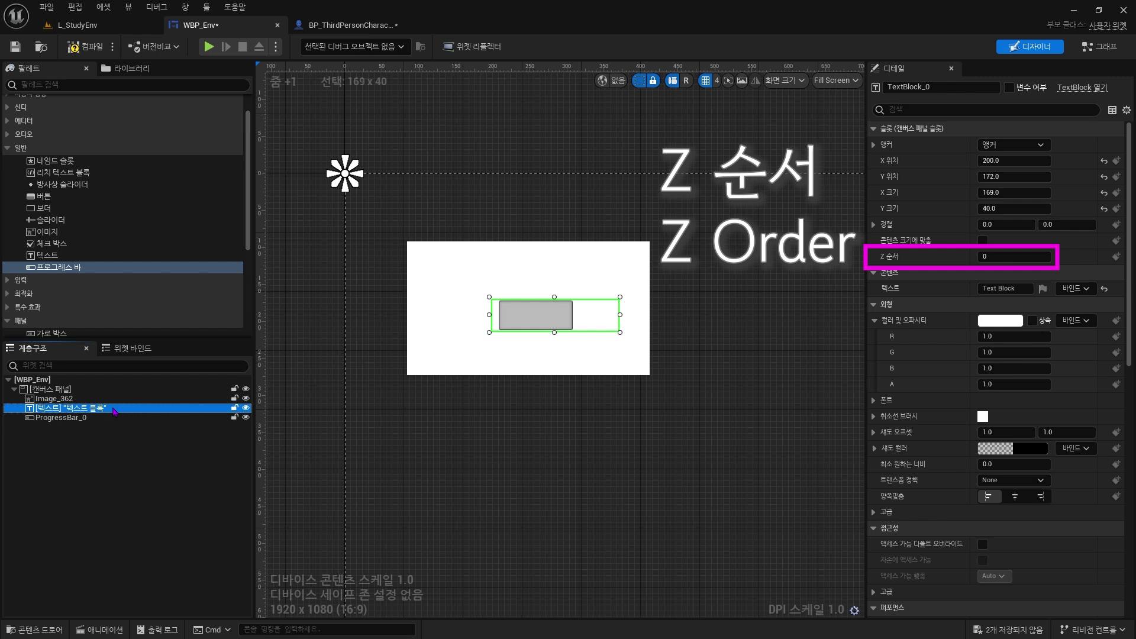
{"action": "left_click", "coordinate": [1040, 256]}
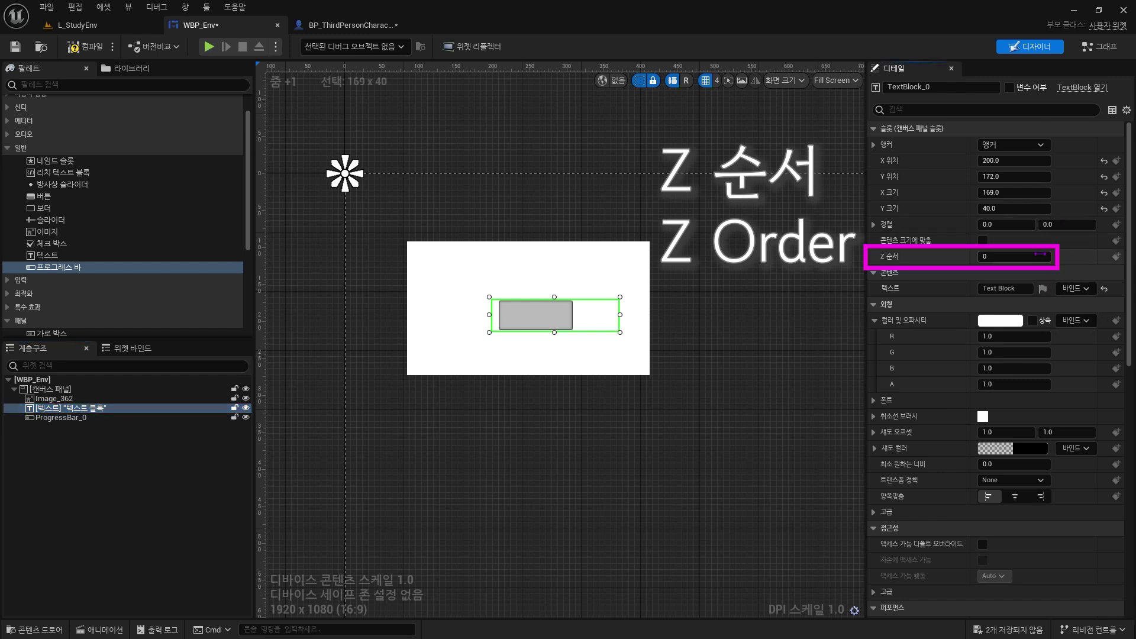
{"action": "type", "text": "1"}
{"action": "key", "text": "Return"}
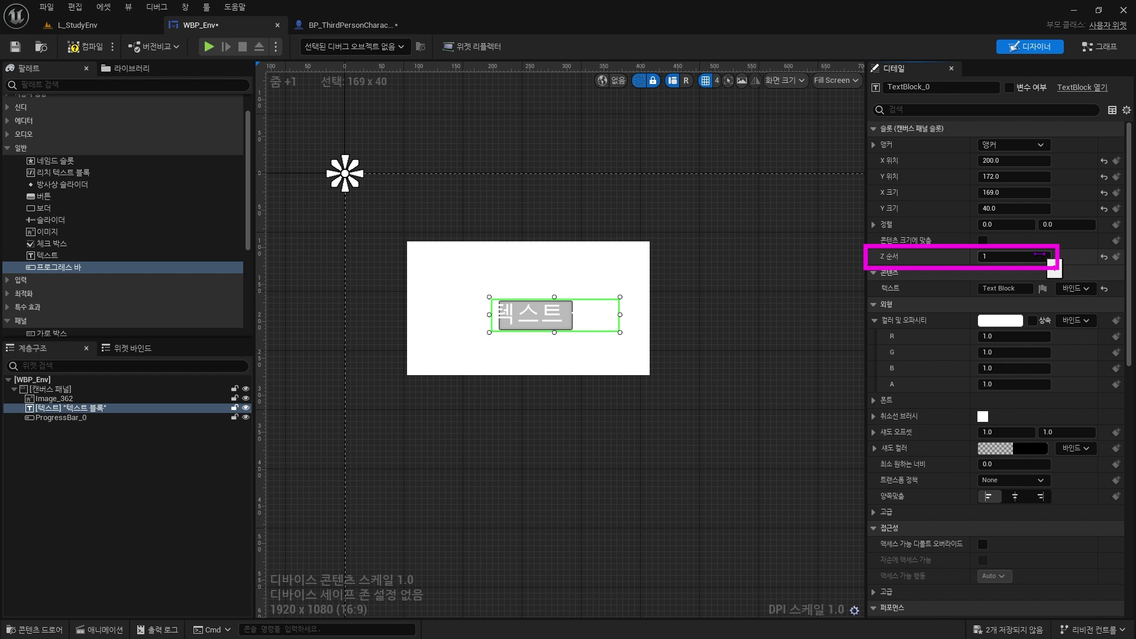
{"action": "left_click", "coordinate": [1105, 256]}
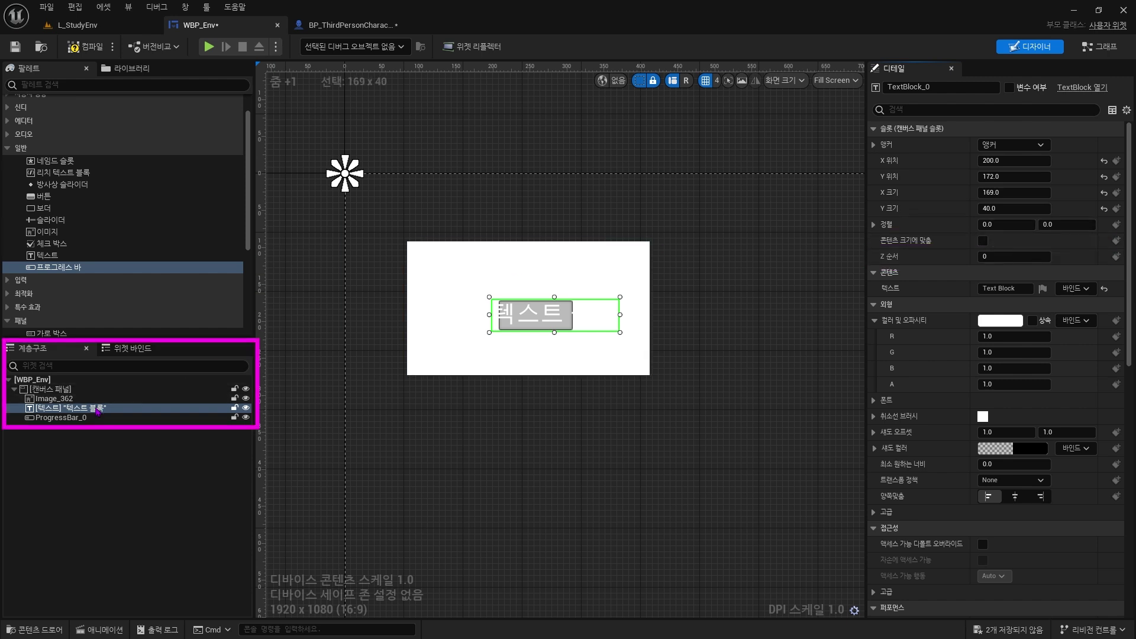
- Reorder the text block below ProgressBar_0 in the hierarchy so it draws in front of the progress bar
{"action": "left_click_drag", "start_coordinate": [98, 411], "coordinate": [97, 423]}
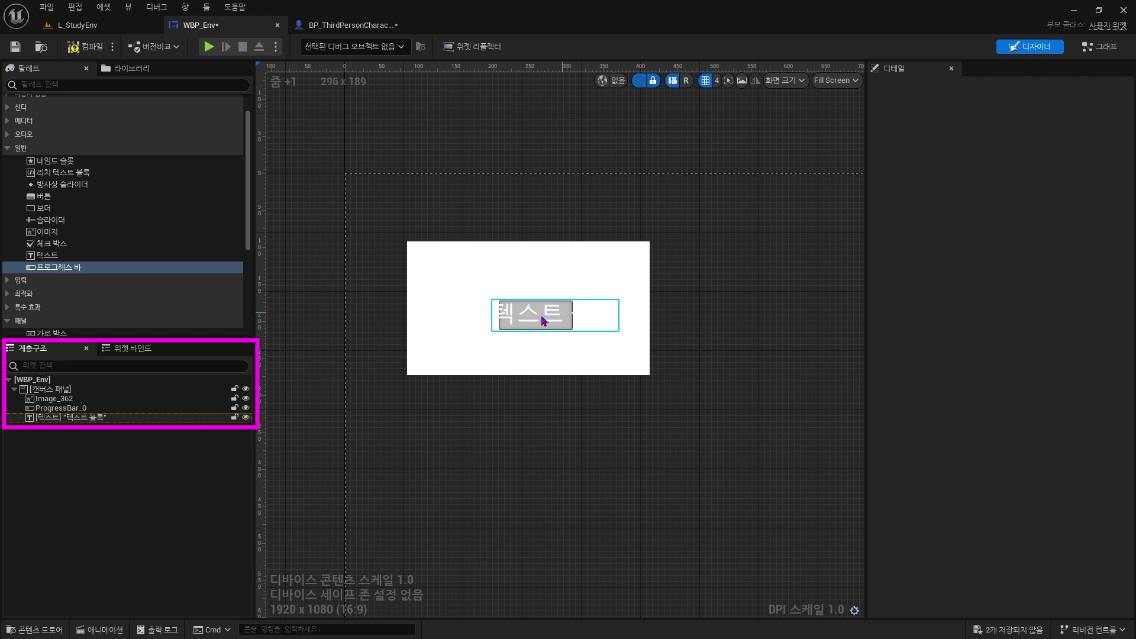
{"action": "left_click", "coordinate": [107, 417]}
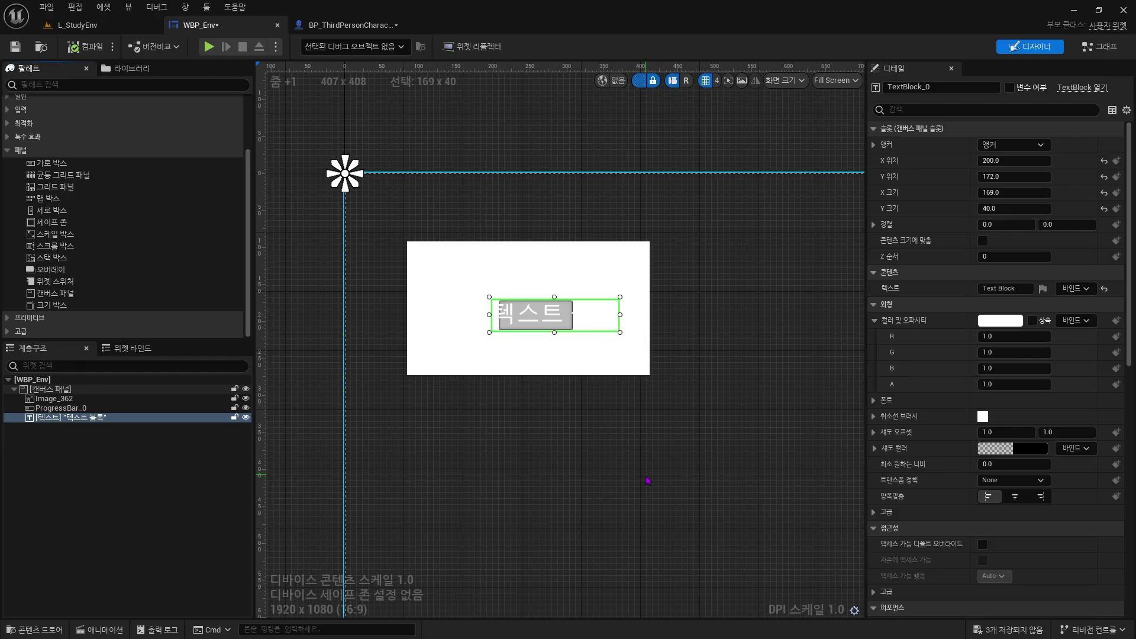
- Delete Image_362, ProgressBar_0 and the text block from the canvas panel
{"action": "left_click", "coordinate": [116, 419]}
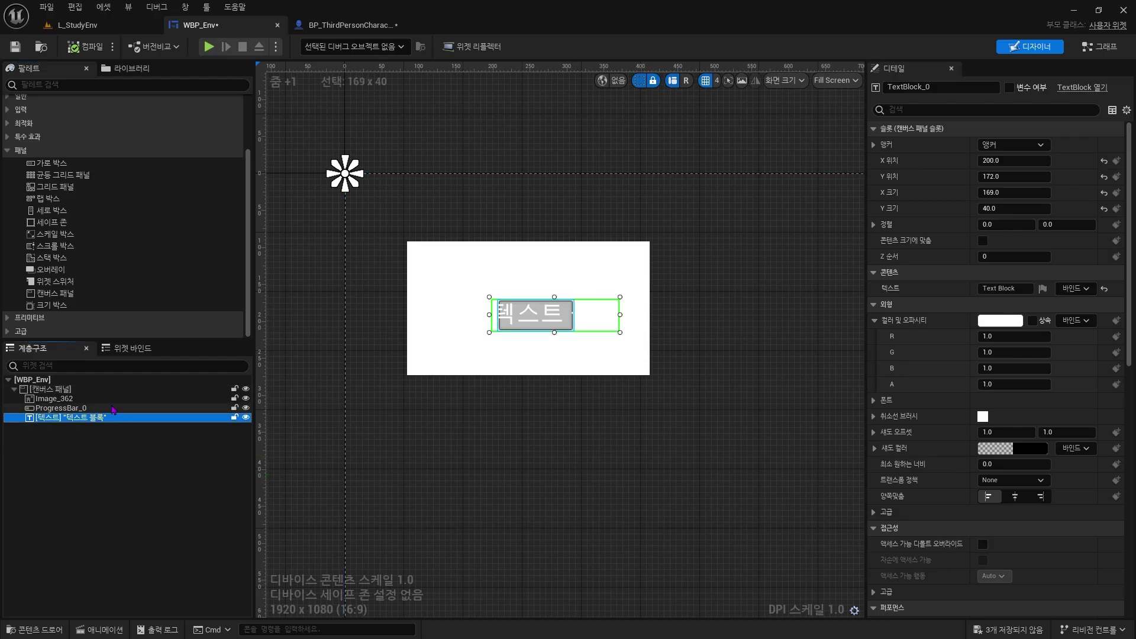
{"action": "left_click", "coordinate": [111, 402], "text": "shift"}
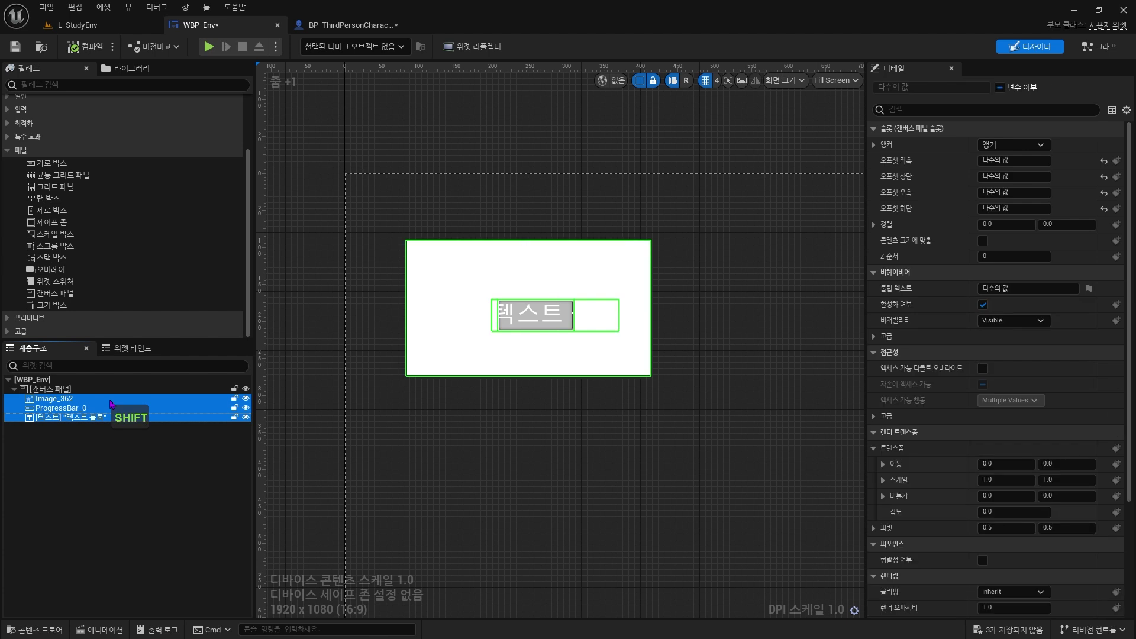
{"action": "key", "text": "Delete"}
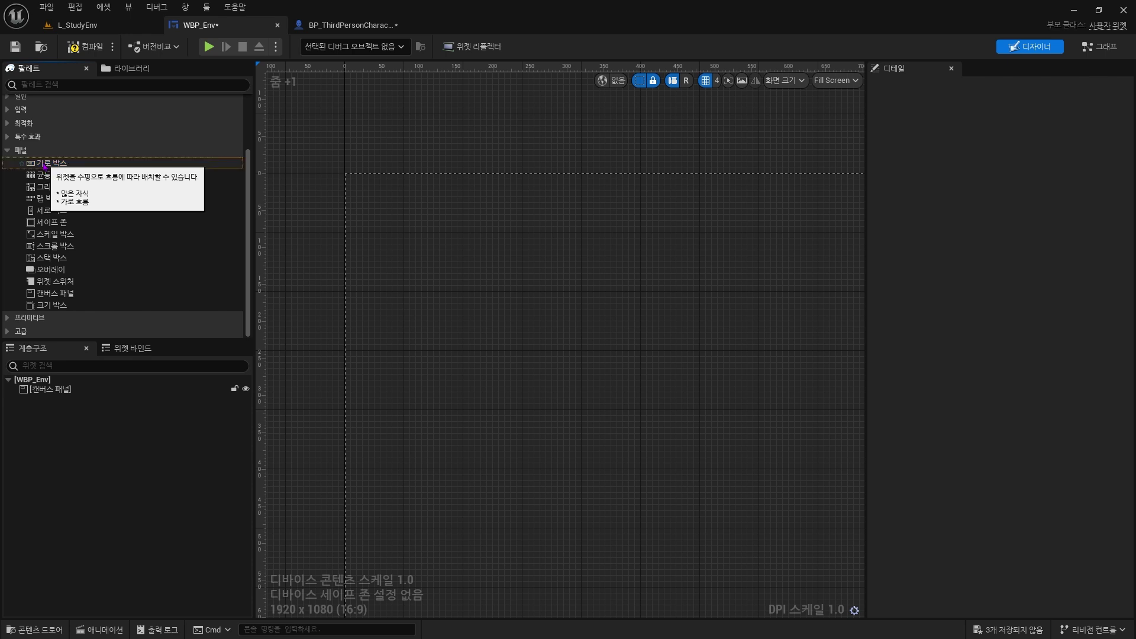
- Draw a horizontal box about 524 x 113 at X 88, Y 148 on the canvas and add a text block inside it
{"action": "left_click_drag", "start_coordinate": [65, 168], "coordinate": [801, 370]}
{"action": "scroll", "coordinate": [177, 243], "scroll_direction": "up", "scroll_amount": 3}
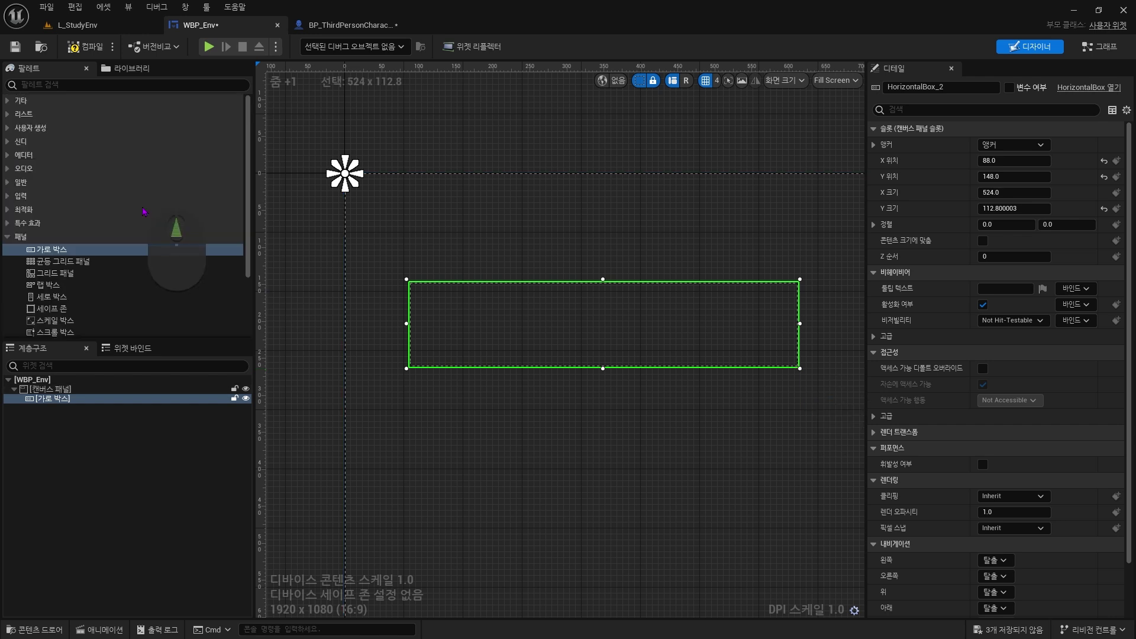
{"action": "left_click", "coordinate": [9, 183]}
{"action": "left_click_drag", "start_coordinate": [48, 290], "coordinate": [454, 312]}
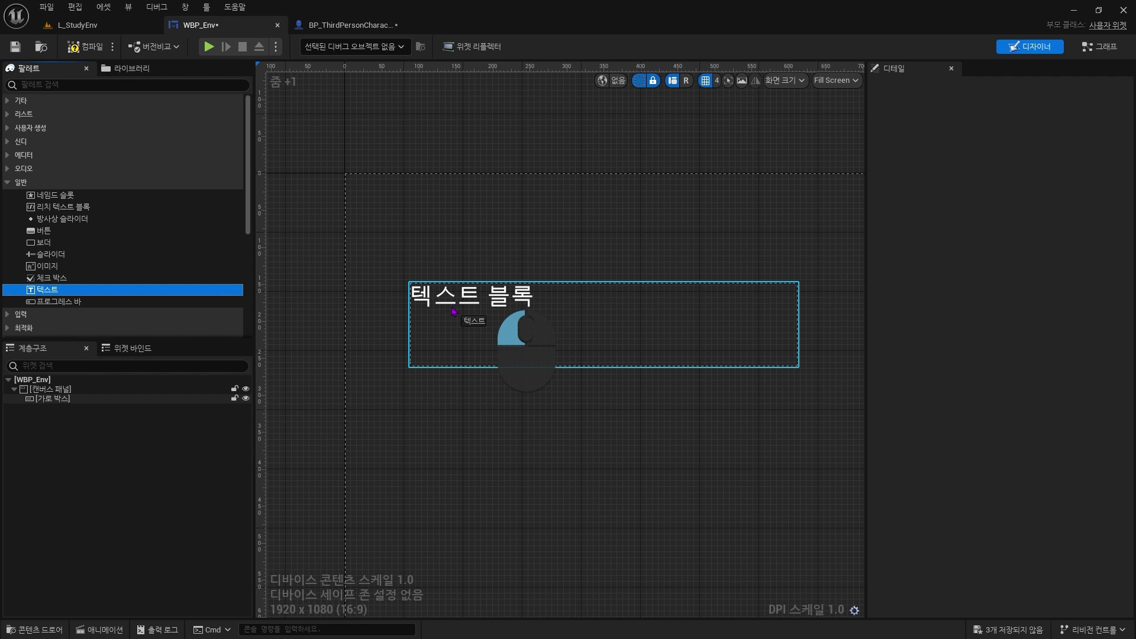
{"action": "left_click_drag", "start_coordinate": [454, 312], "coordinate": [453, 312]}
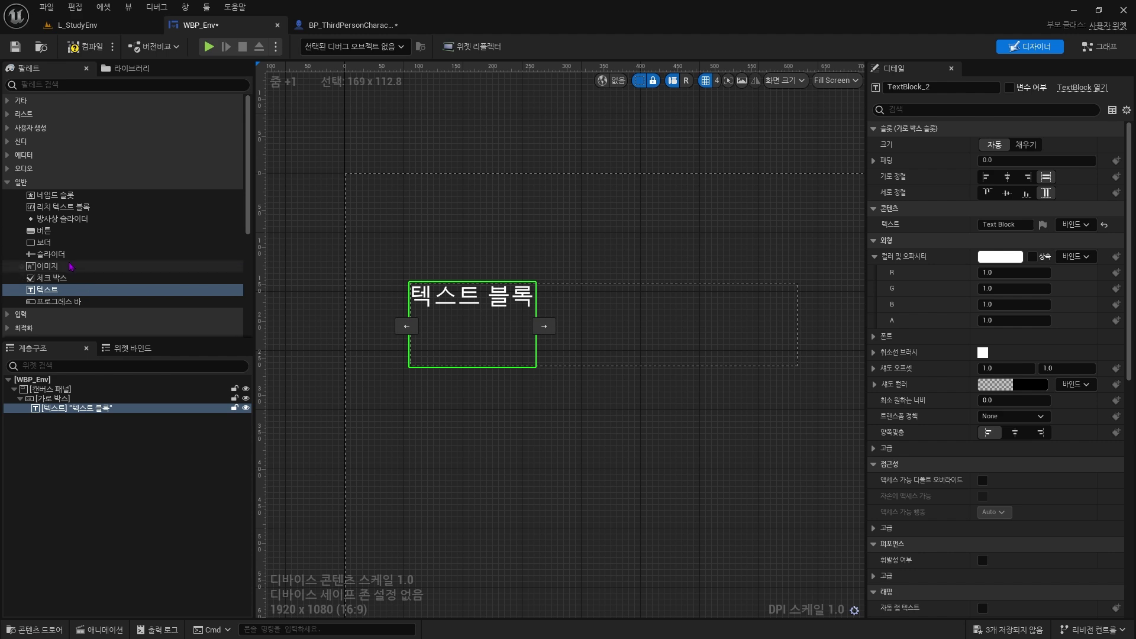
- Add a slider as a child of the horizontal box in the hierarchy, following the text block
{"action": "left_click_drag", "start_coordinate": [61, 256], "coordinate": [75, 402]}
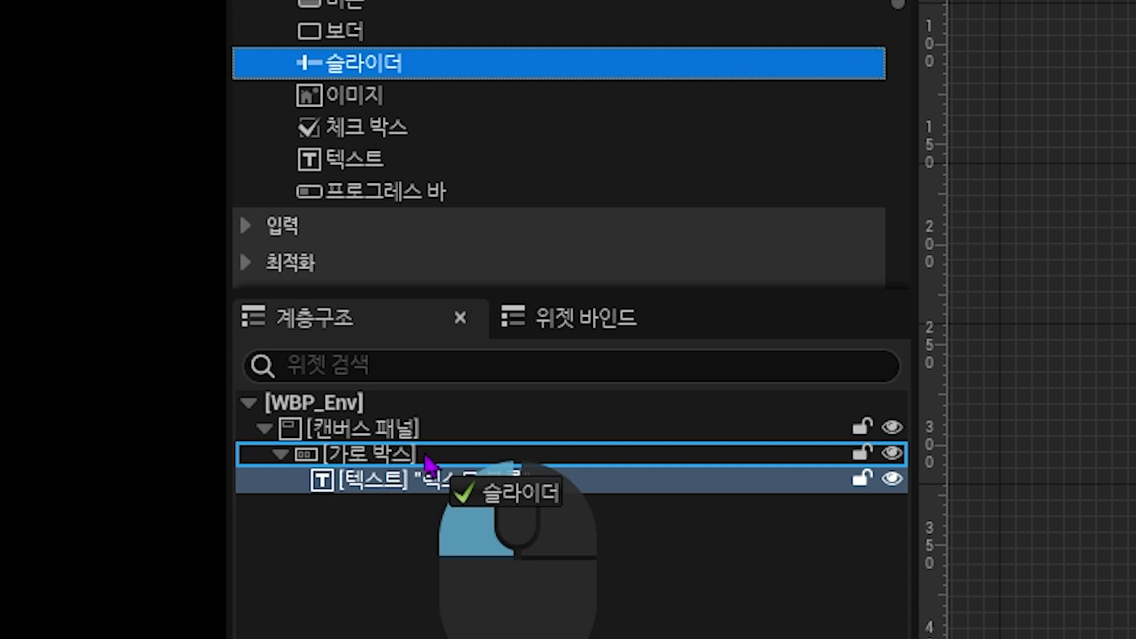
{"action": "left_click_drag", "start_coordinate": [427, 464], "coordinate": [426, 451]}
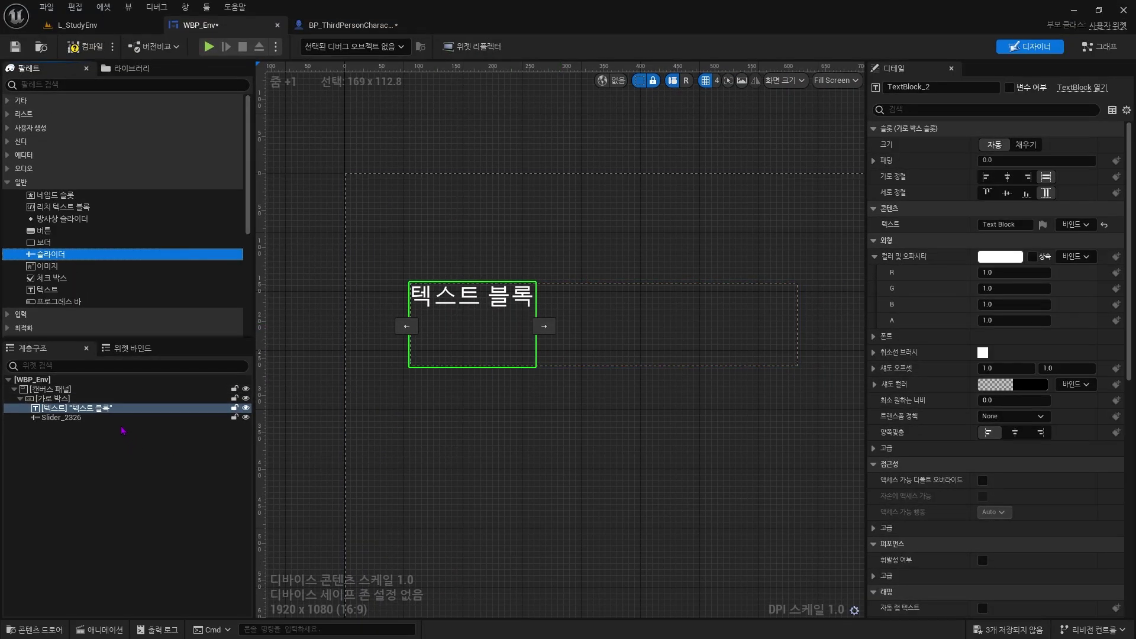
{"action": "left_click", "coordinate": [539, 322]}
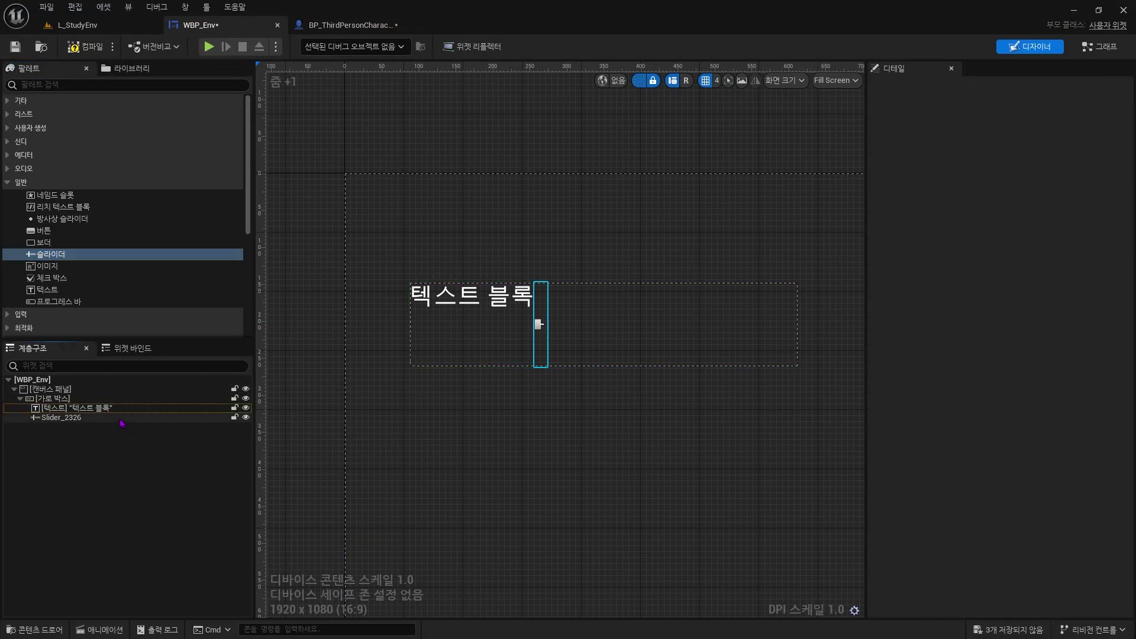
{"action": "left_click", "coordinate": [538, 466]}
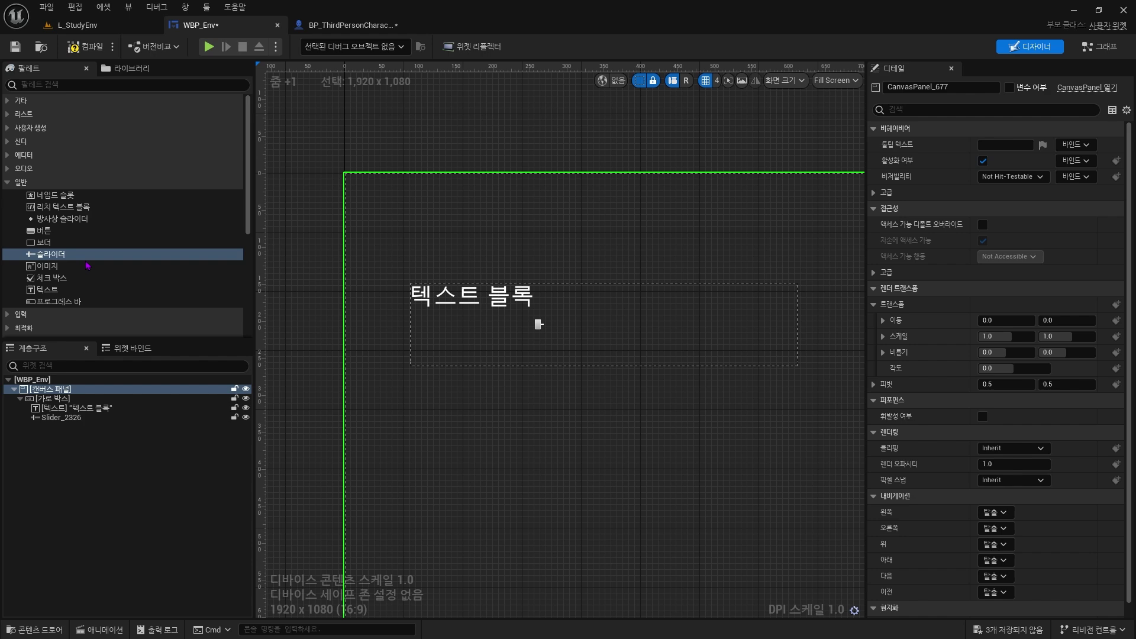
- Add a second slider under the canvas panel, outside the horizontal box, and delete it again
{"action": "left_click_drag", "start_coordinate": [59, 254], "coordinate": [58, 401]}
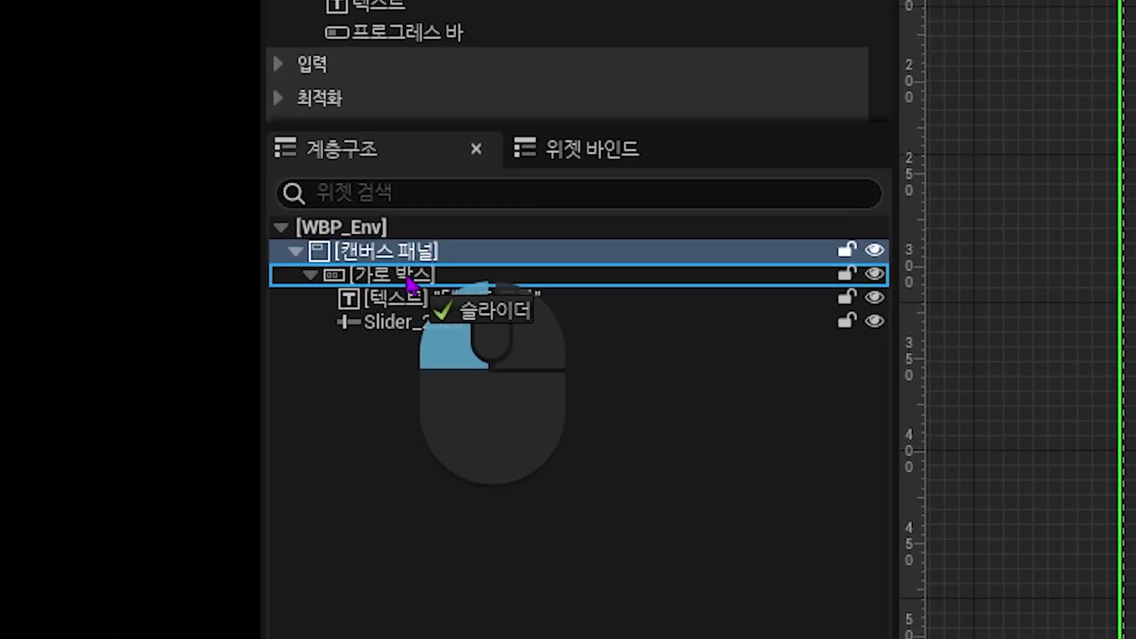
{"action": "left_click_drag", "start_coordinate": [408, 278], "coordinate": [422, 296]}
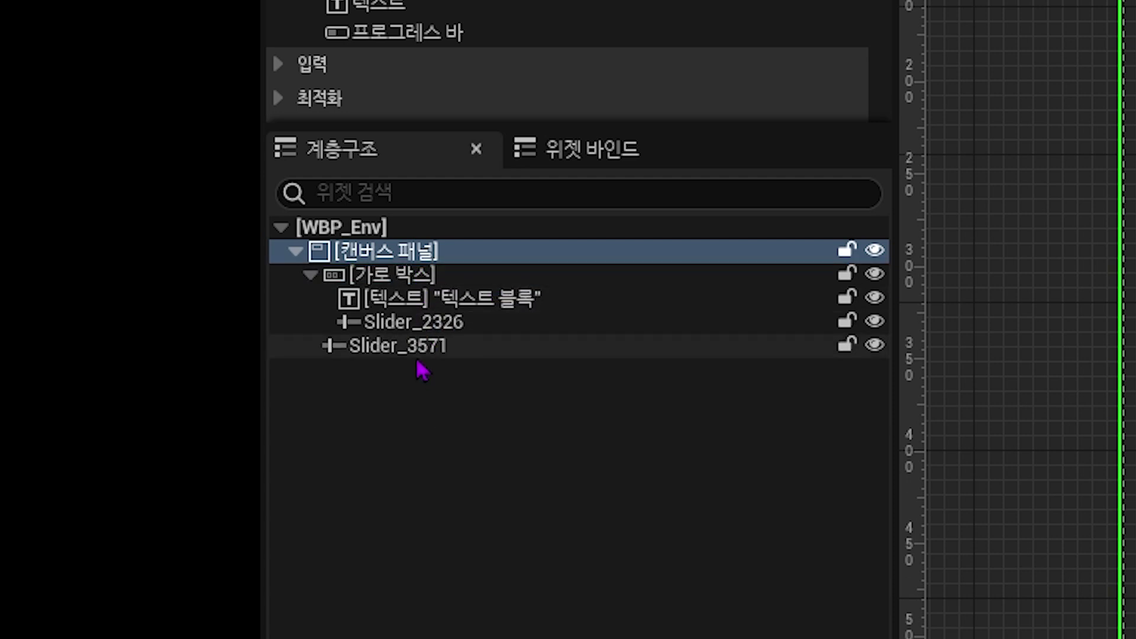
{"action": "left_click", "coordinate": [419, 355]}
{"action": "key", "text": "Delete"}
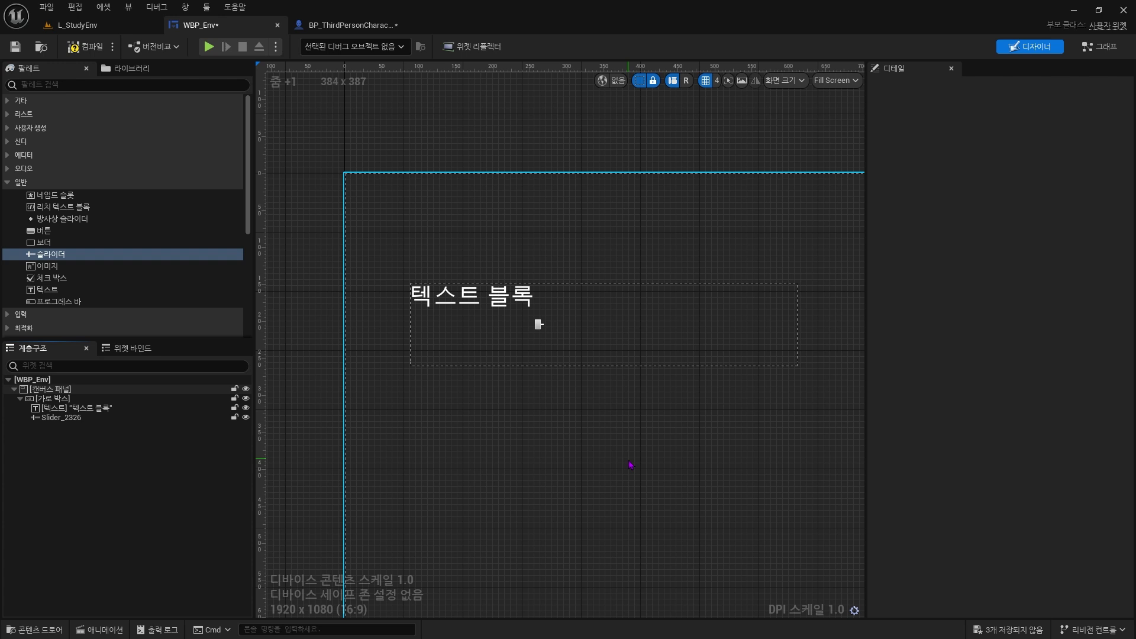
- Add a second text block to the horizontal box after the slider and check the placement of both widgets
{"action": "left_click_drag", "start_coordinate": [47, 289], "coordinate": [603, 313]}
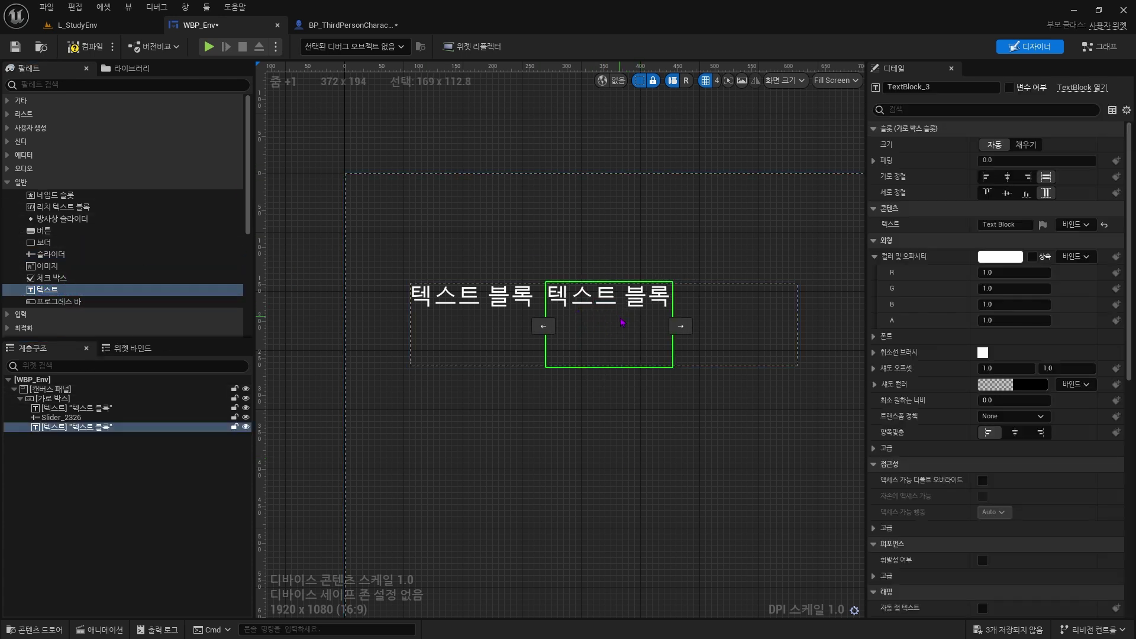
{"action": "left_click", "coordinate": [526, 314]}
{"action": "left_click", "coordinate": [541, 308]}
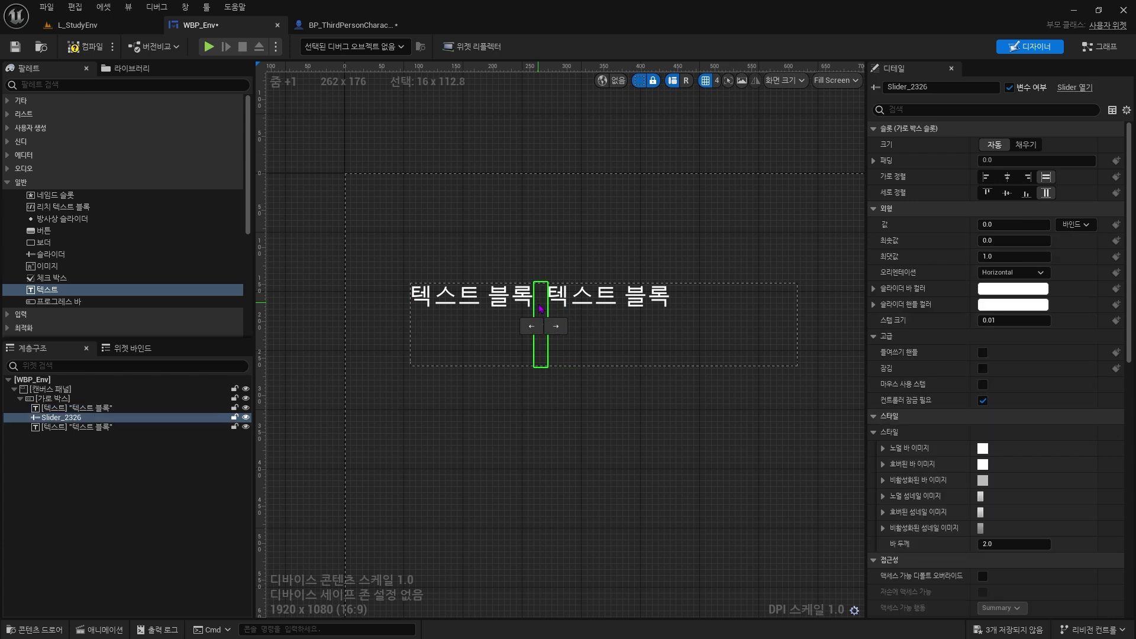
{"action": "left_click", "coordinate": [606, 304]}
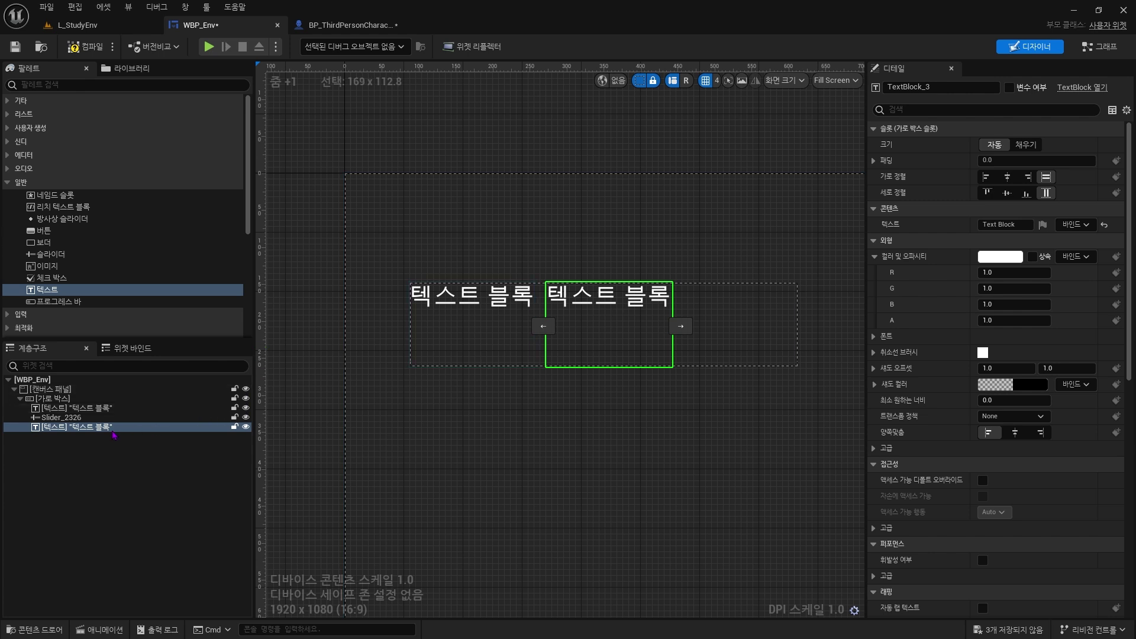
{"action": "left_click", "coordinate": [103, 431]}
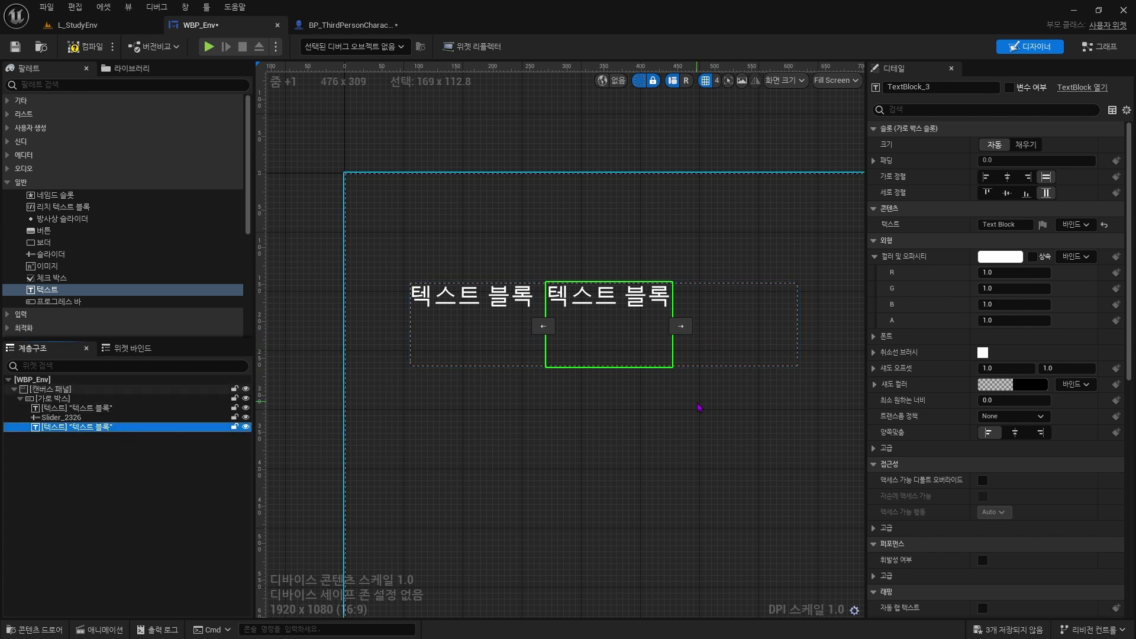
{"action": "left_click", "coordinate": [626, 338]}
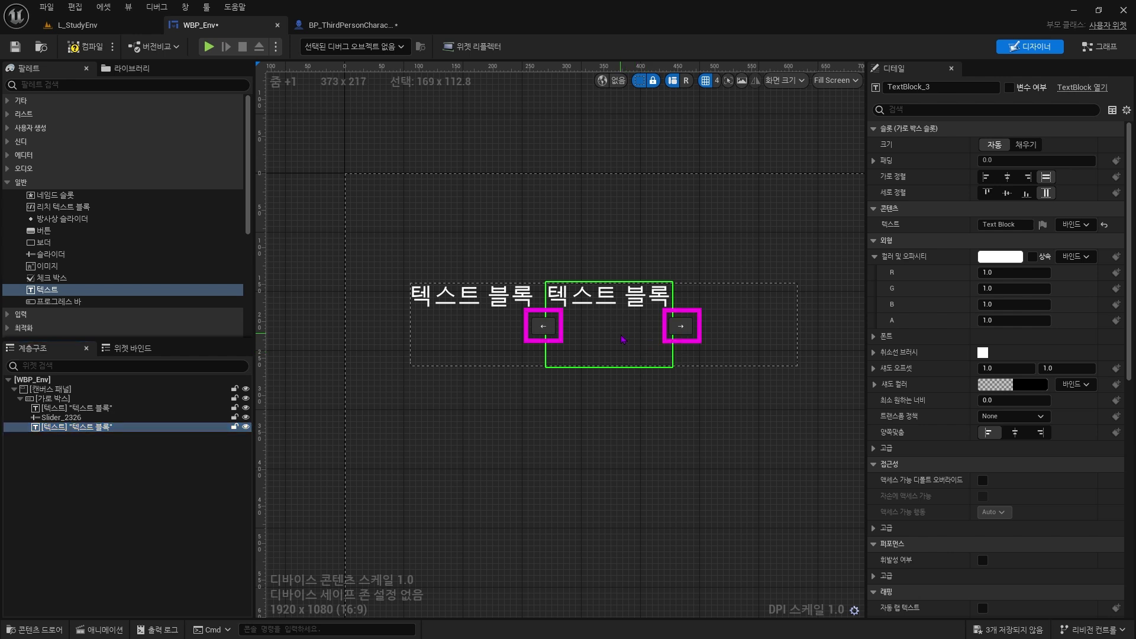
- Shift the second text block to the front of the horizontal box on the canvas and back to the last place
{"action": "left_click", "coordinate": [548, 327]}
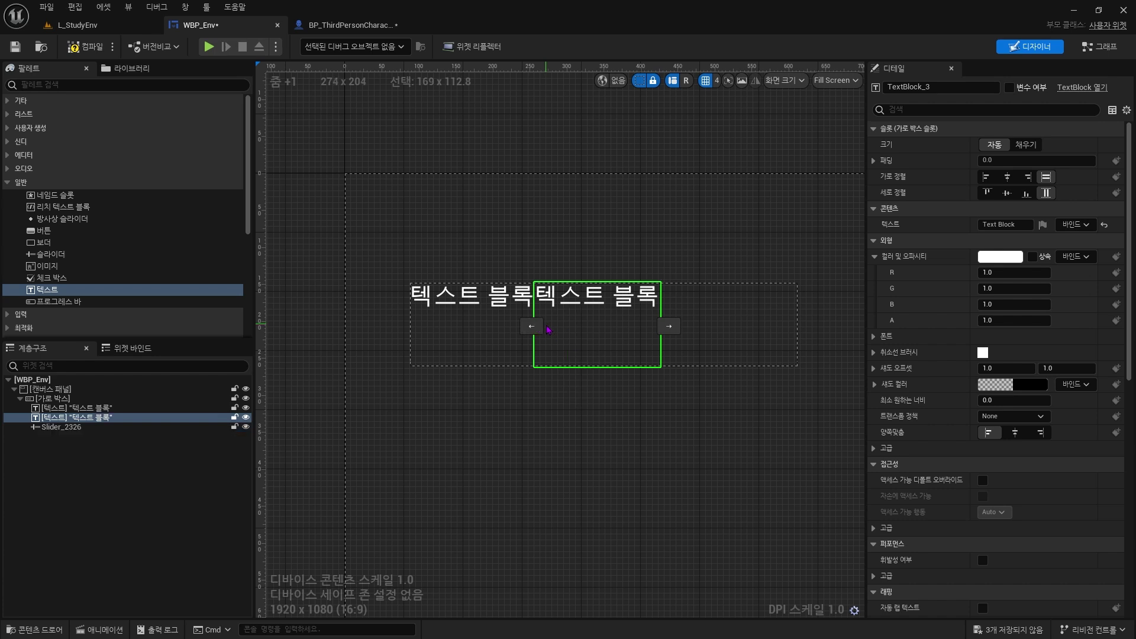
{"action": "left_click", "coordinate": [527, 328]}
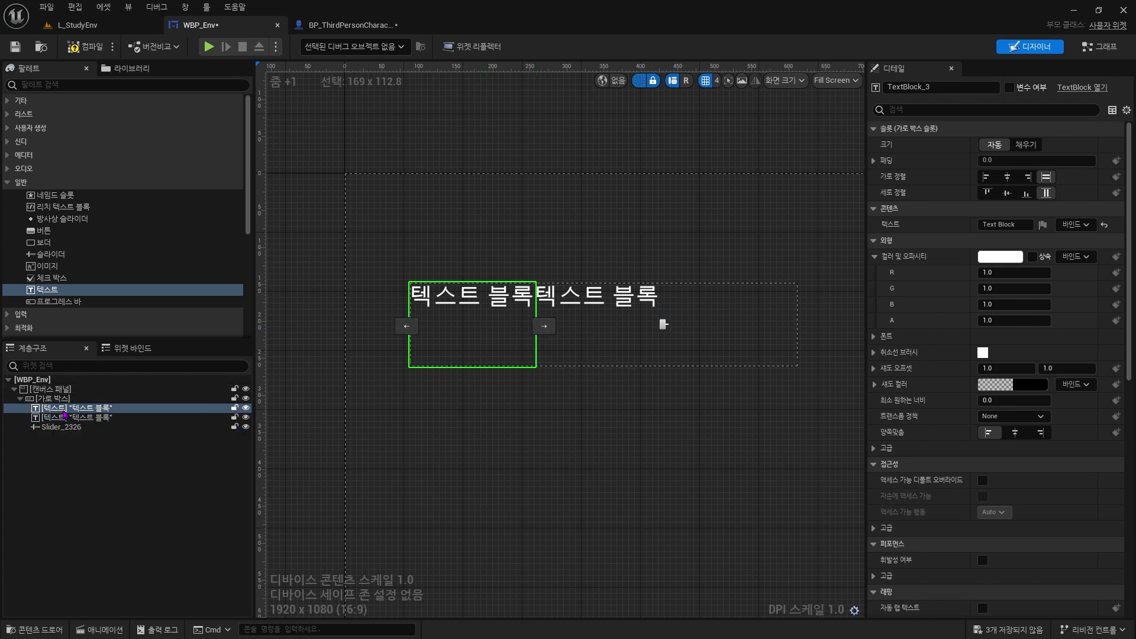
{"action": "left_click", "coordinate": [543, 326]}
{"action": "left_click", "coordinate": [670, 326]}
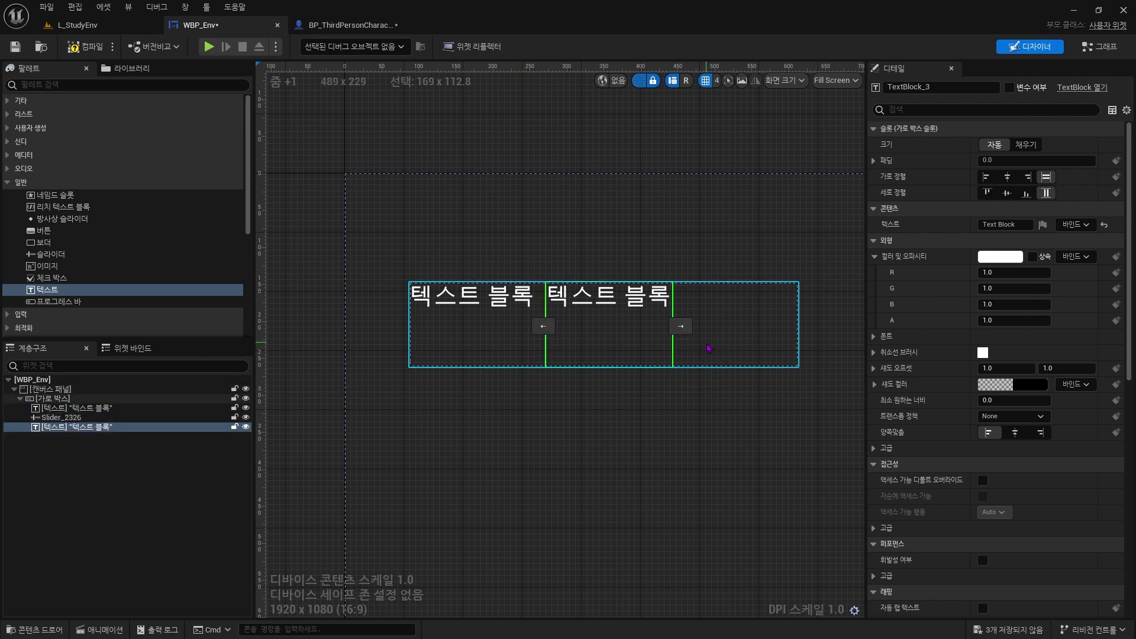
- Reorder the second text block ahead of the slider in the hierarchy and return it to the end of the horizontal box
{"action": "left_click", "coordinate": [709, 349]}
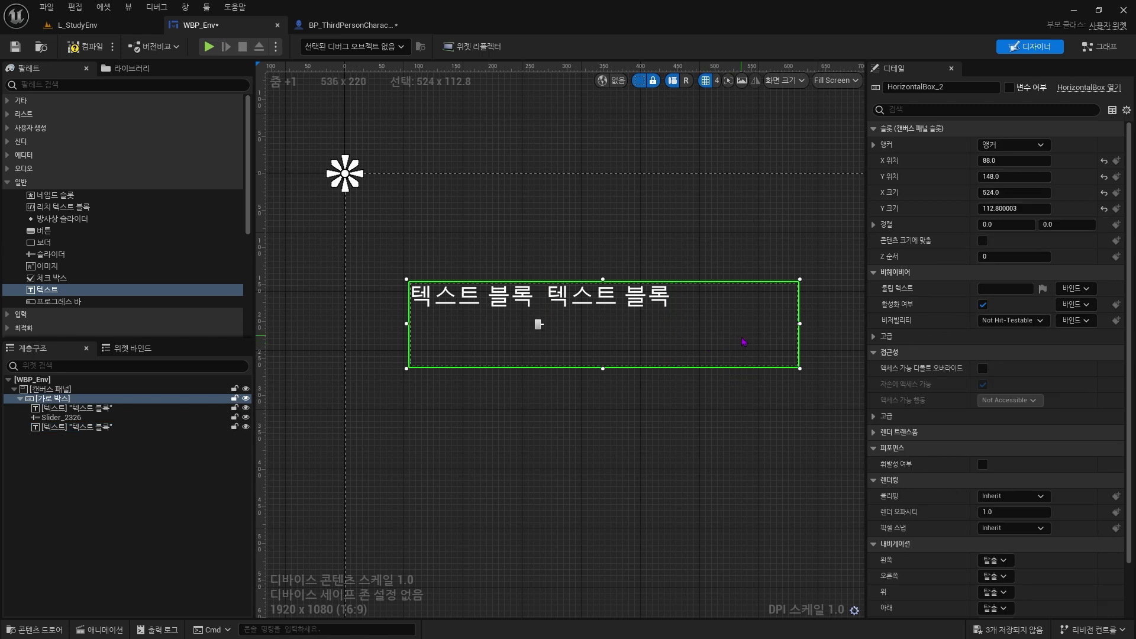
{"action": "left_click", "coordinate": [625, 328]}
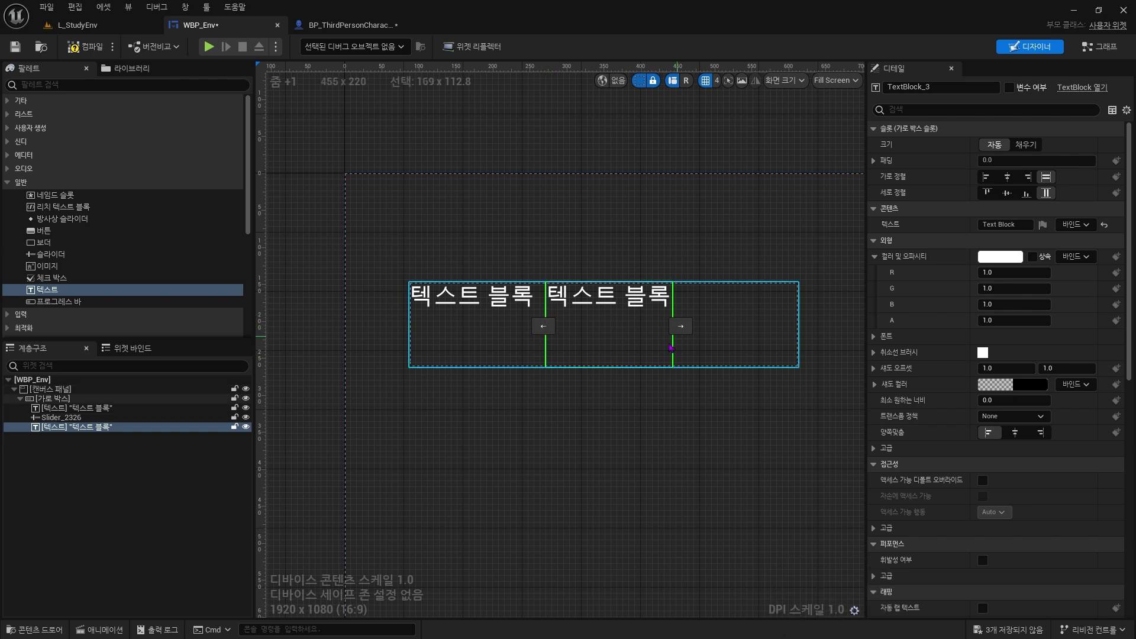
{"action": "left_click_drag", "start_coordinate": [80, 432], "coordinate": [79, 409]}
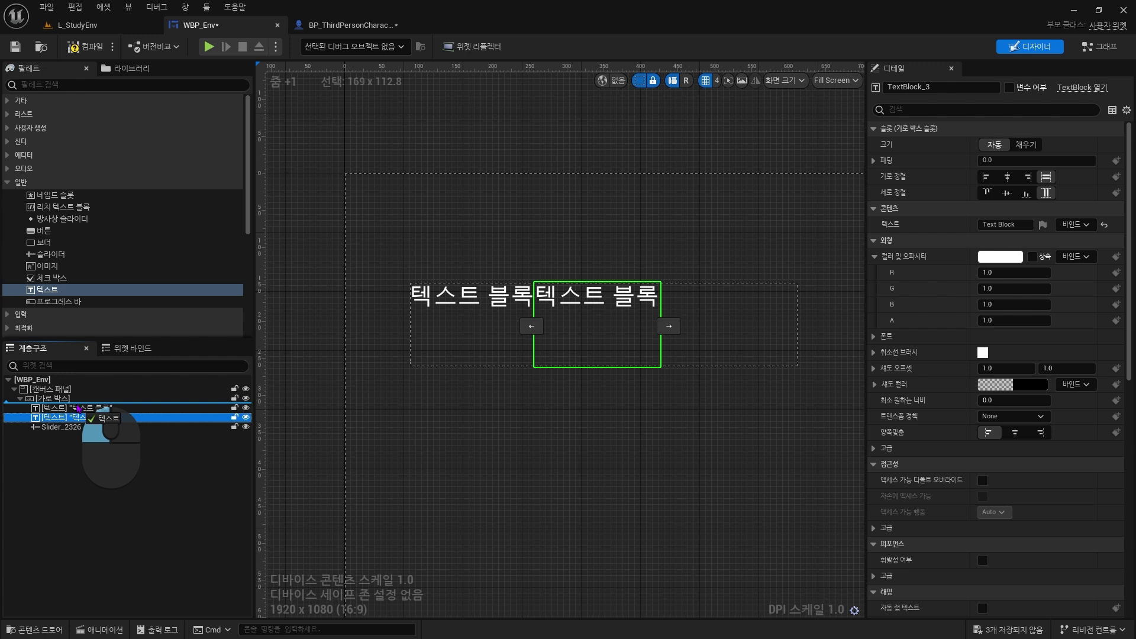
{"action": "left_click_drag", "start_coordinate": [79, 408], "coordinate": [74, 403]}
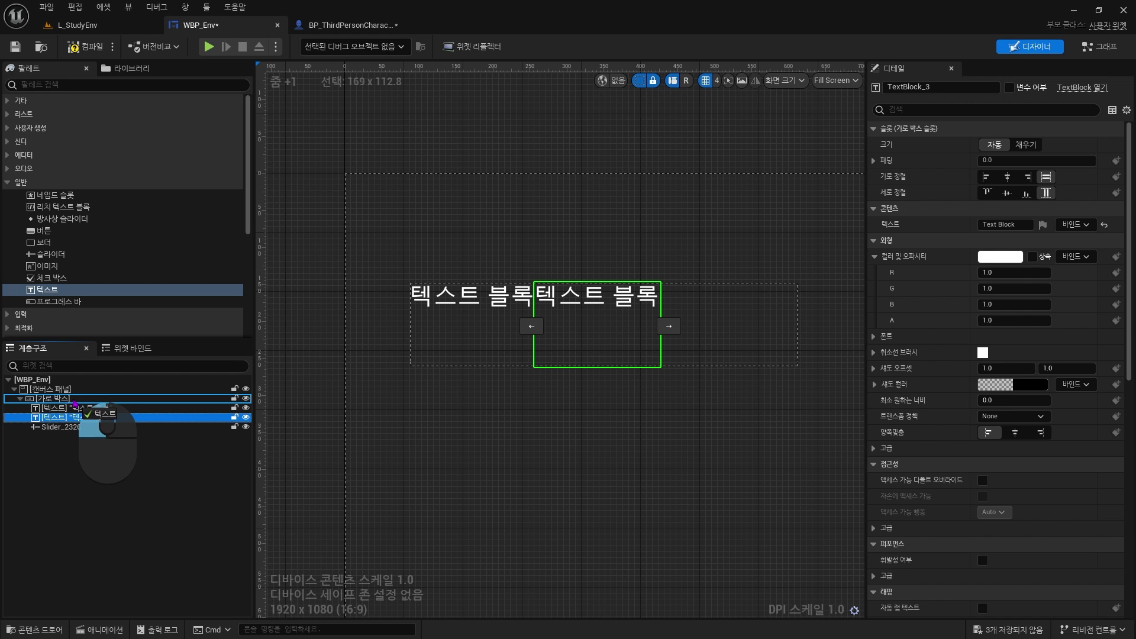
{"action": "left_click_drag", "start_coordinate": [75, 403], "coordinate": [75, 404]}
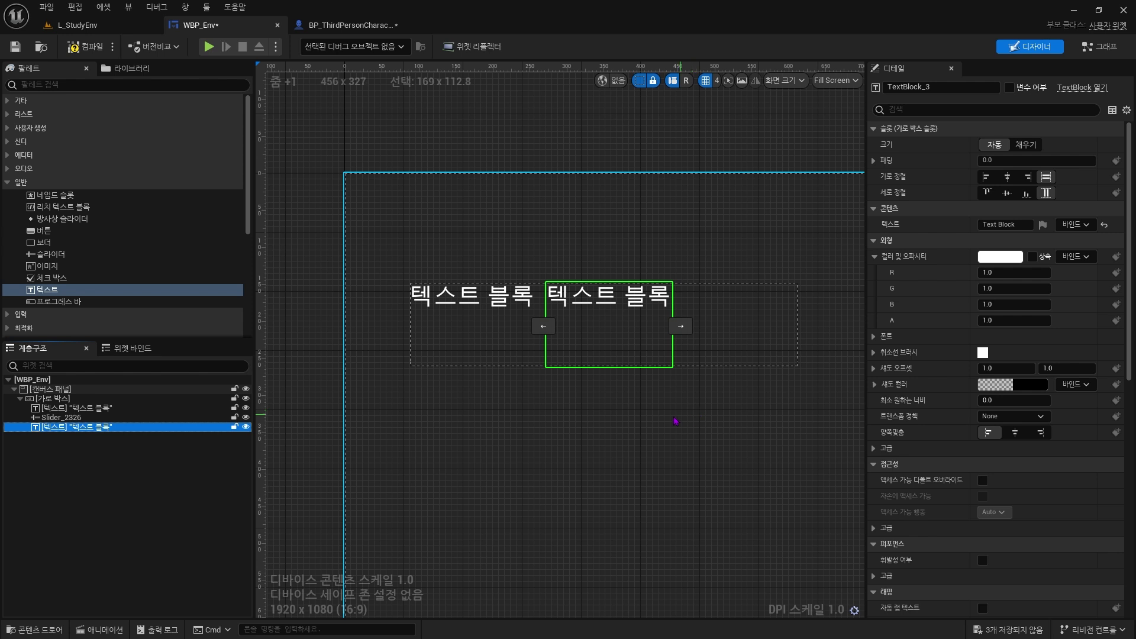
- Move the second text block ahead of the slider and back, and inspect the slider between the two text blocks
{"action": "left_click", "coordinate": [543, 326]}
{"action": "left_click", "coordinate": [668, 327]}
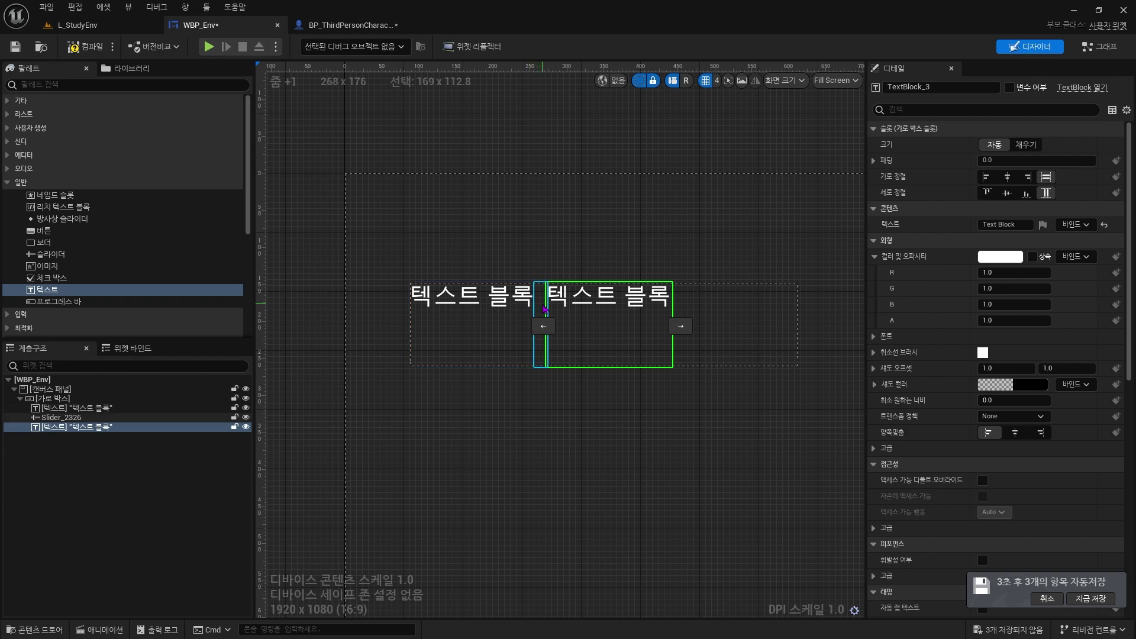
{"action": "left_click", "coordinate": [540, 343]}
{"action": "scroll", "coordinate": [585, 365], "scroll_direction": "up", "scroll_amount": 11}
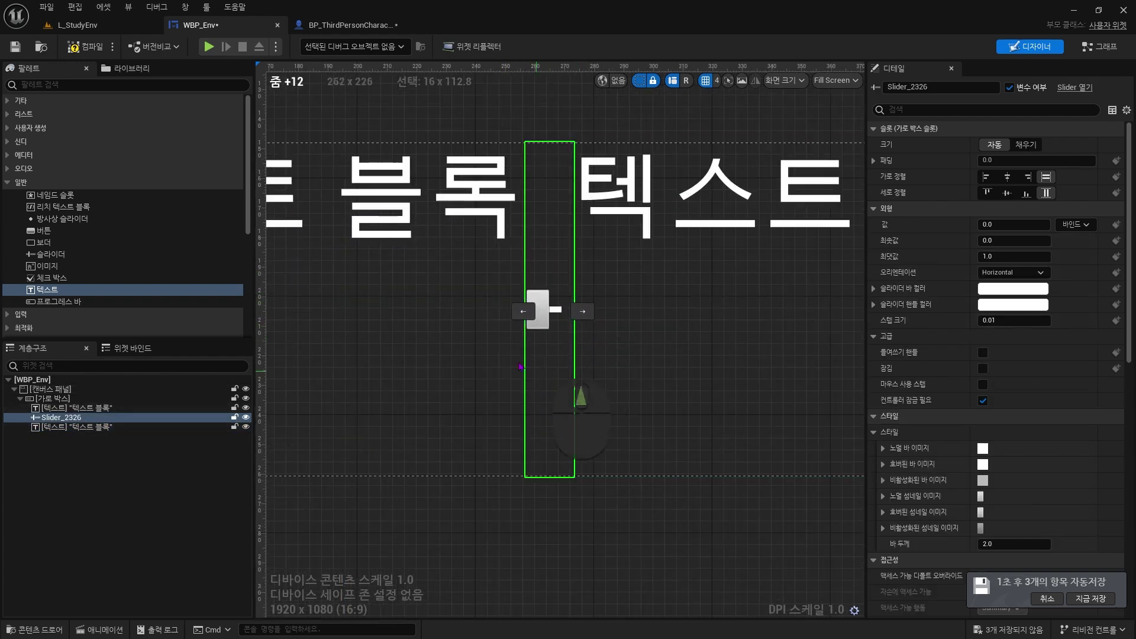
{"action": "scroll", "coordinate": [628, 240], "scroll_direction": "down", "scroll_amount": 10}
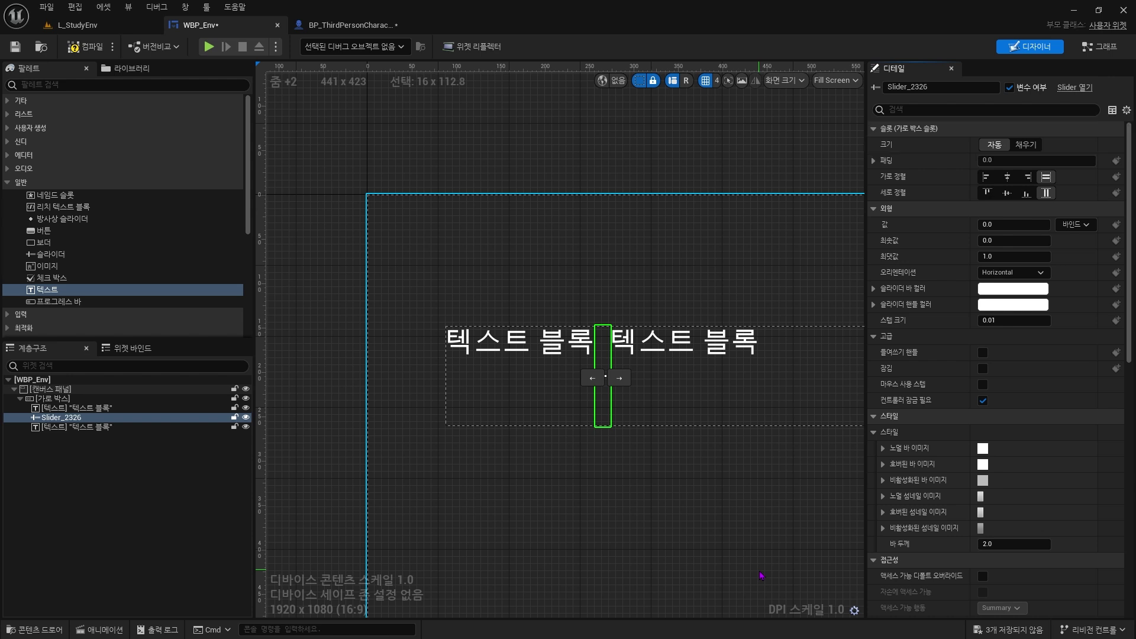
- Widen the horizontal box and reduce its height, to about 774 by 85
{"action": "right_click_drag", "start_coordinate": [817, 479], "coordinate": [649, 421]}
{"action": "left_click", "coordinate": [434, 317]}
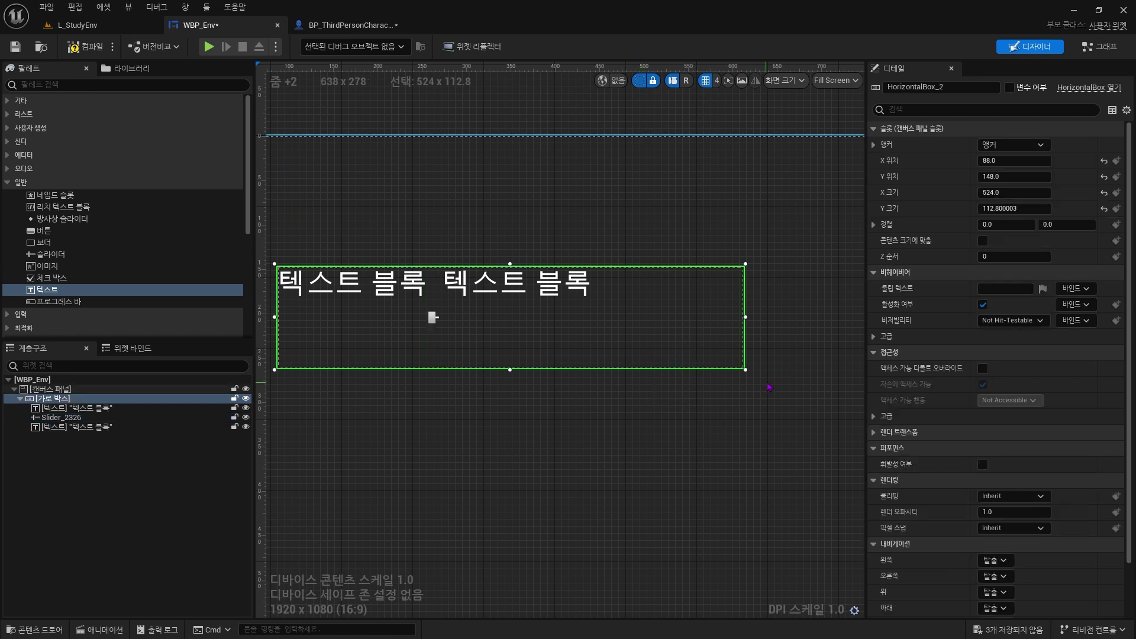
{"action": "left_click_drag", "start_coordinate": [746, 371], "coordinate": [963, 343]}
{"action": "scroll", "coordinate": [728, 386], "scroll_direction": "down", "scroll_amount": 5}
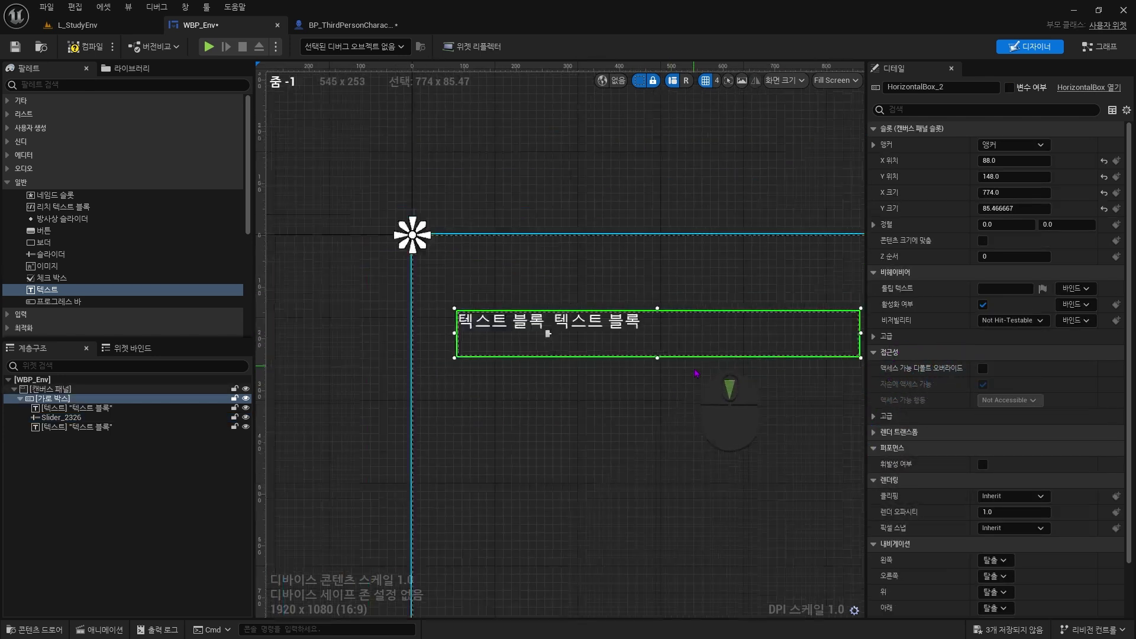
{"action": "right_click_drag", "start_coordinate": [723, 398], "coordinate": [526, 354]}
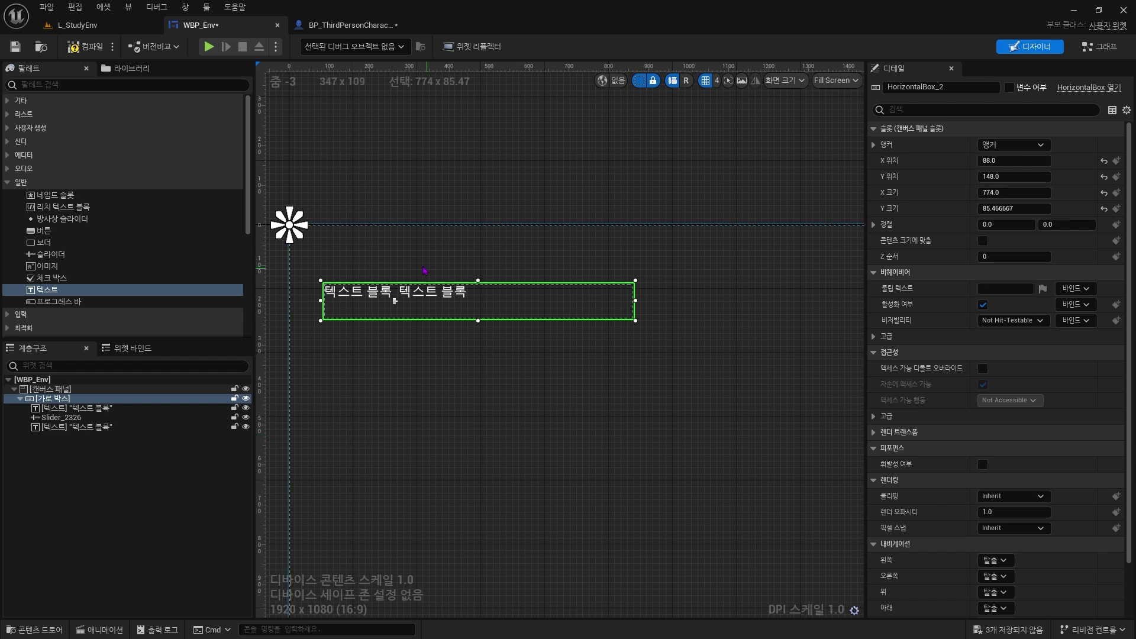
- Set the slider's slot size in the horizontal box to Fill
{"action": "left_click", "coordinate": [395, 306]}
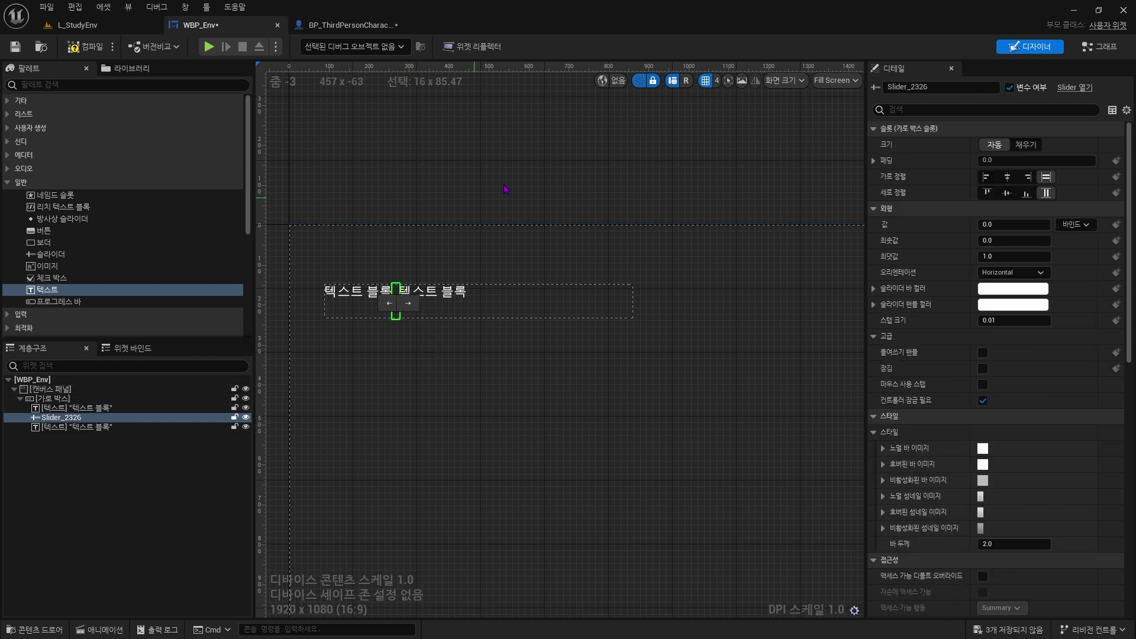
{"action": "left_click", "coordinate": [1026, 145]}
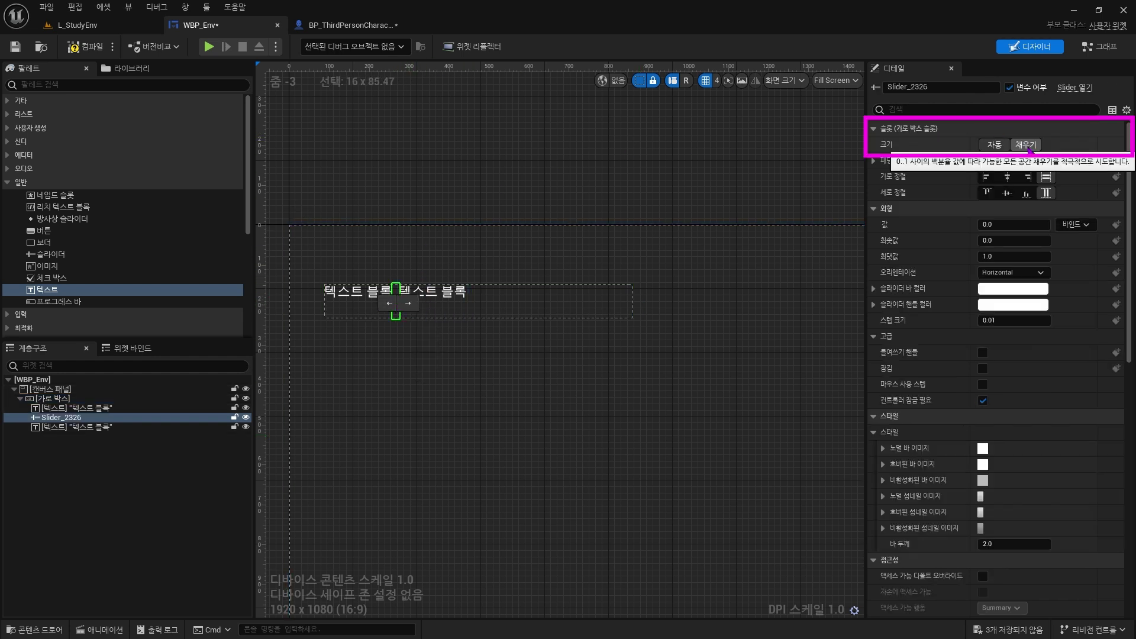
{"action": "left_click", "coordinate": [775, 414]}
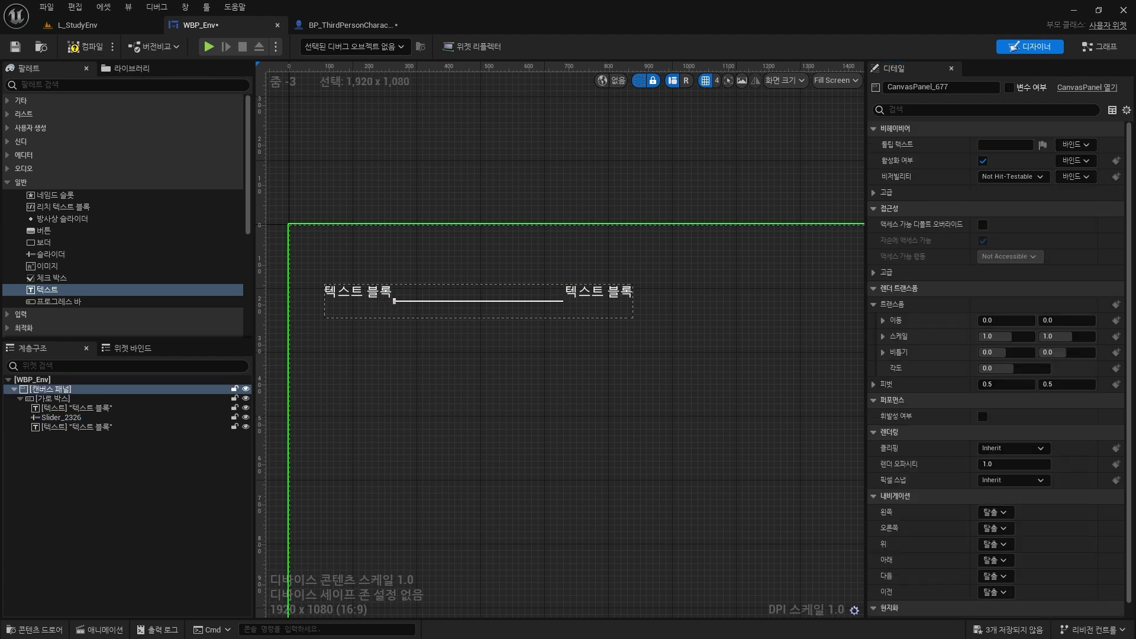
{"action": "scroll", "coordinate": [592, 379], "scroll_direction": "down", "scroll_amount": 1}
- Compare the padding values of the slider and both text blocks, and give the slider a left and right padding of 20 each
{"action": "left_click", "coordinate": [481, 303]}
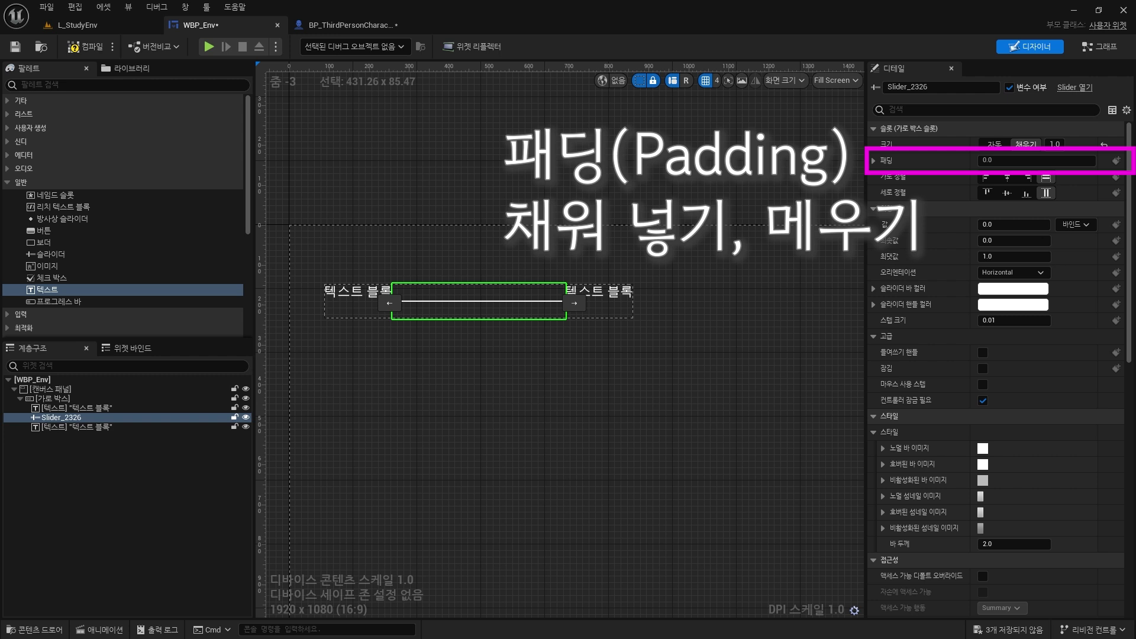
{"action": "left_click", "coordinate": [874, 160]}
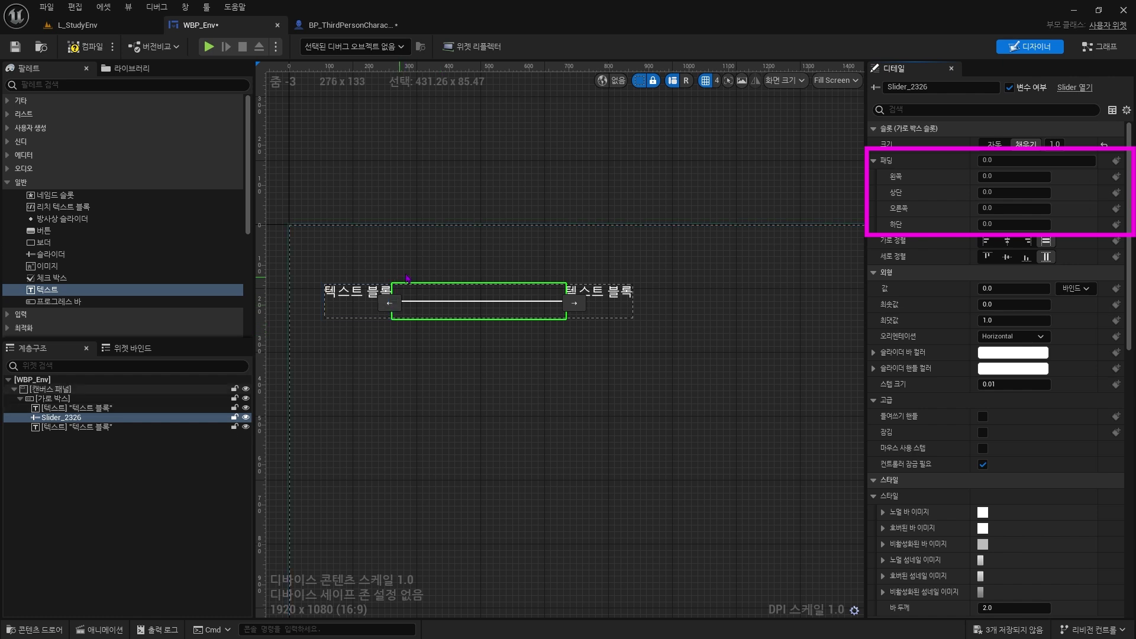
{"action": "left_click", "coordinate": [371, 297]}
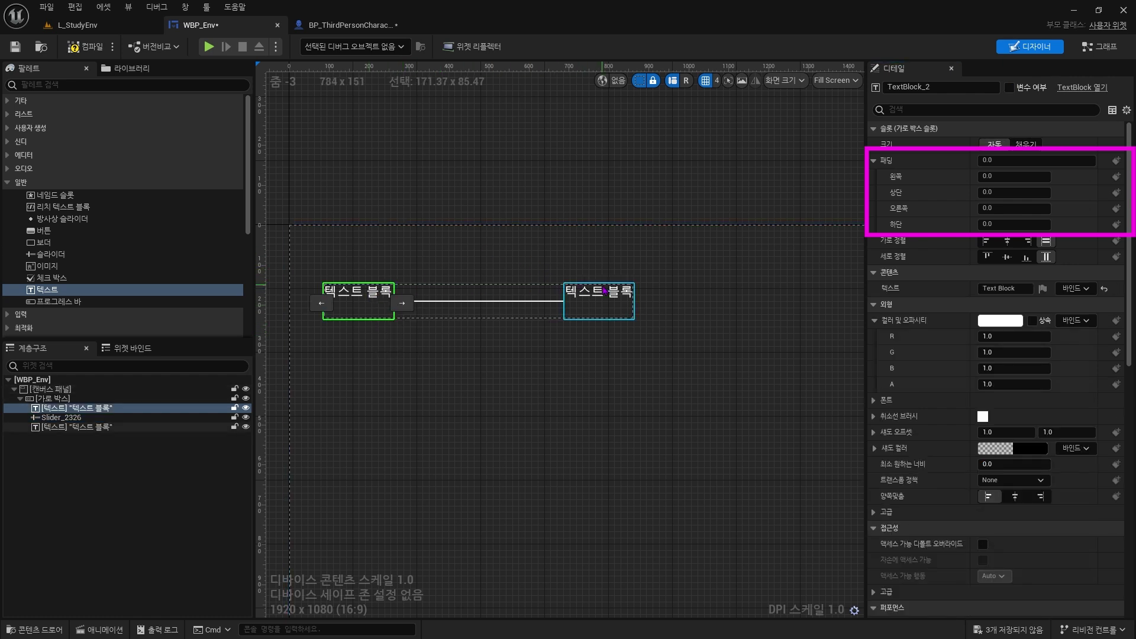
{"action": "left_click", "coordinate": [597, 299]}
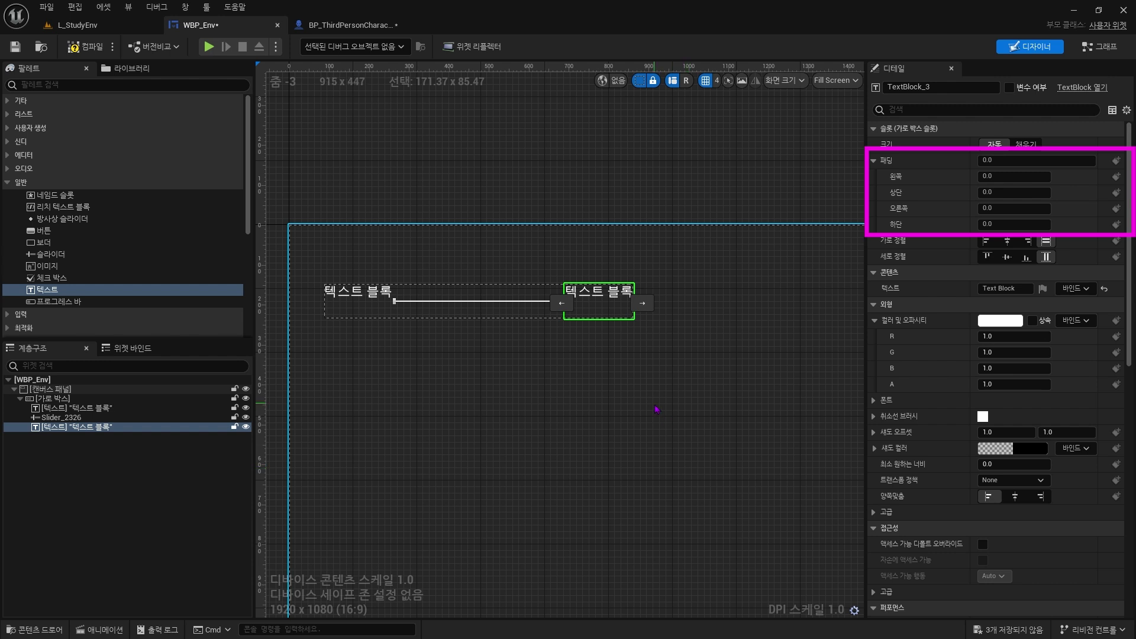
{"action": "left_click", "coordinate": [506, 312]}
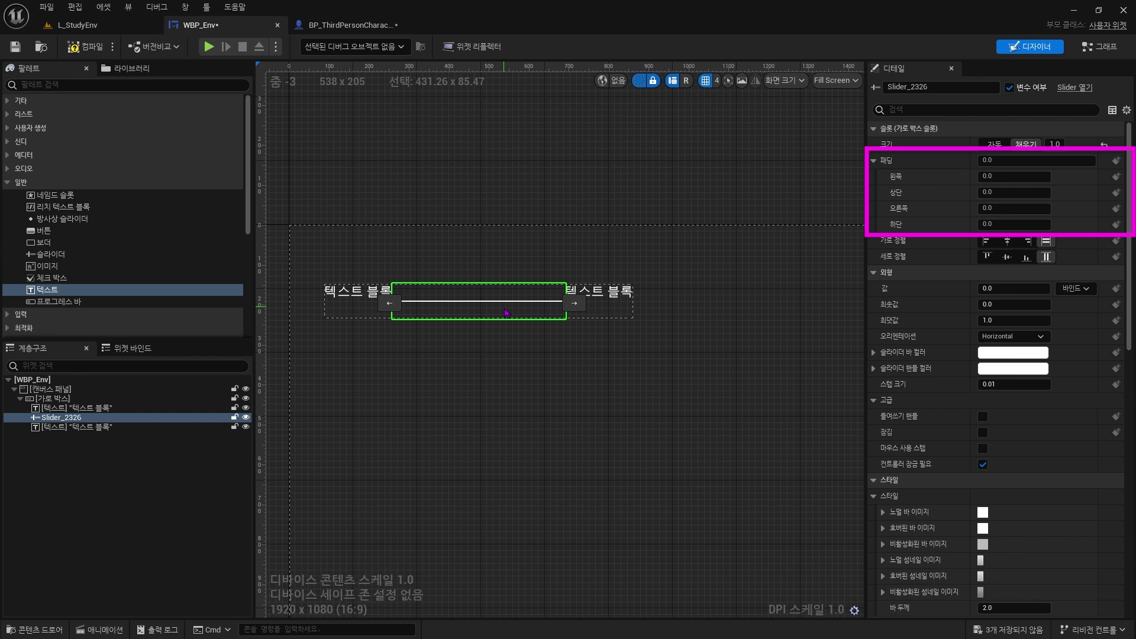
{"action": "left_click", "coordinate": [1012, 176]}
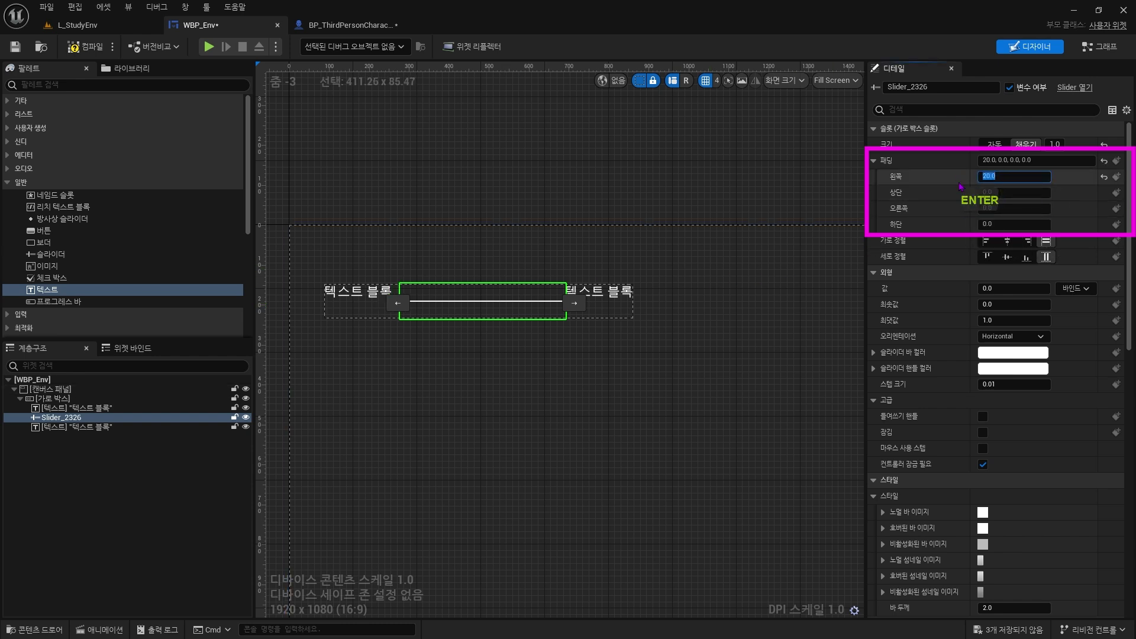
{"action": "type", "text": "20"}
{"action": "key", "text": "Return"}
{"action": "left_click", "coordinate": [1009, 208]}
{"action": "type", "text": "20"}
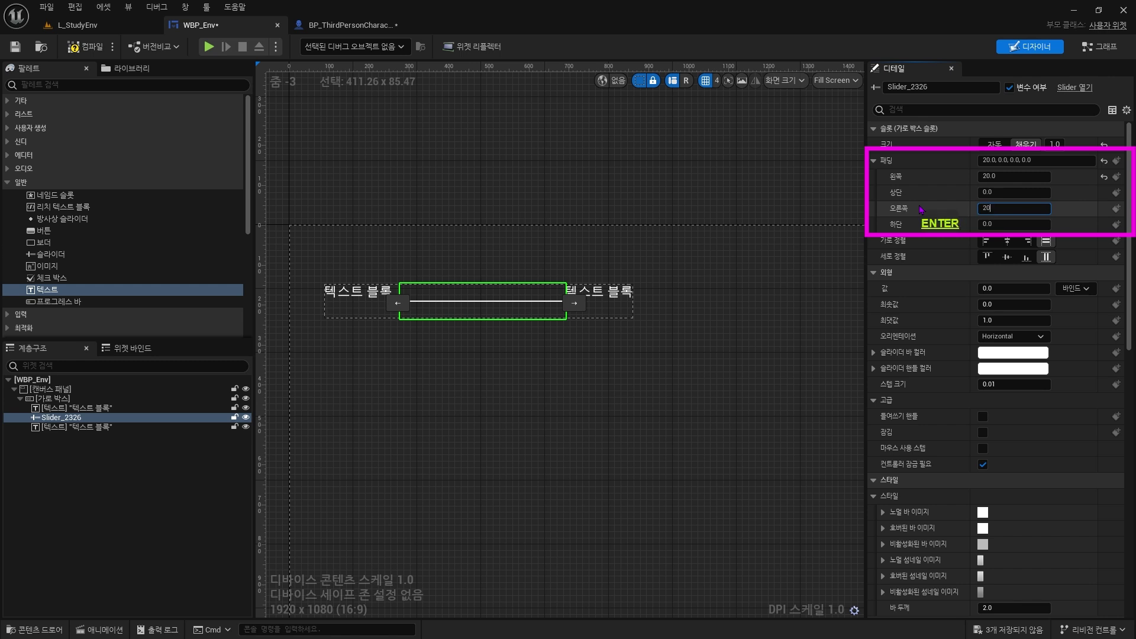
{"action": "key", "text": "Return"}
{"action": "left_click", "coordinate": [467, 342]}
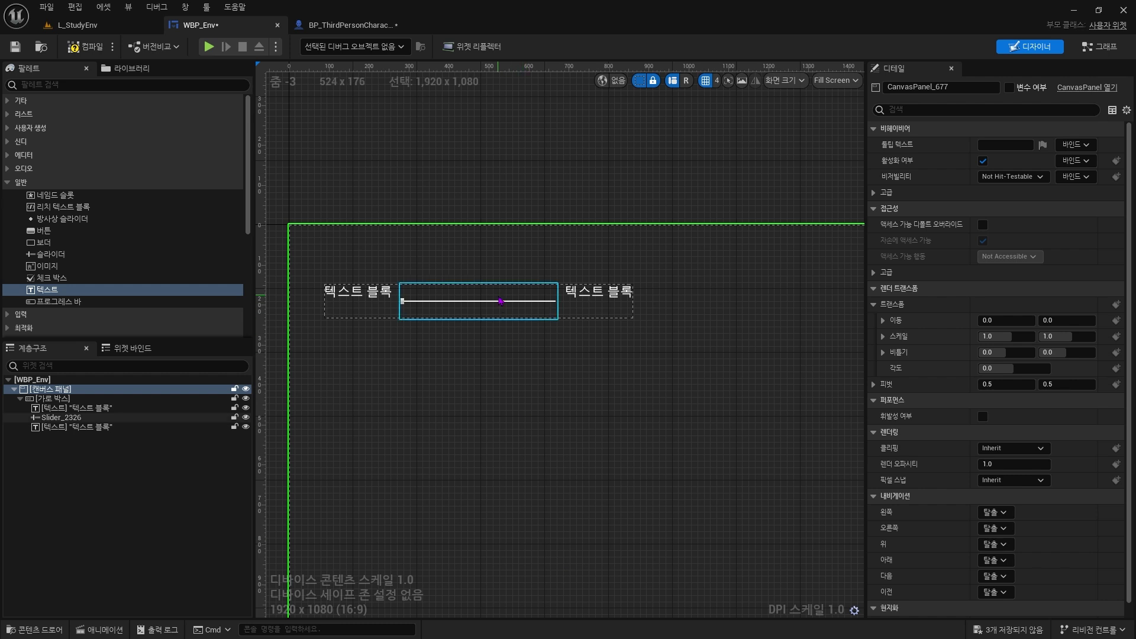
- Return the slider's slot size to Auto and set the second text block's slot size to Fill
{"action": "left_click", "coordinate": [478, 302]}
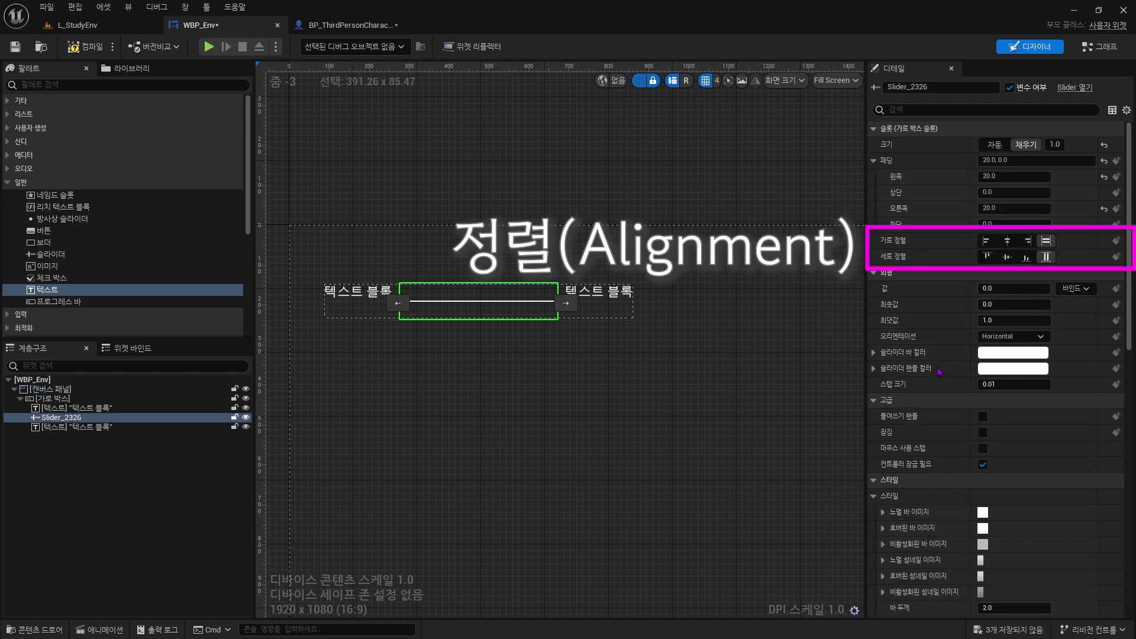
{"action": "left_click", "coordinate": [1000, 147]}
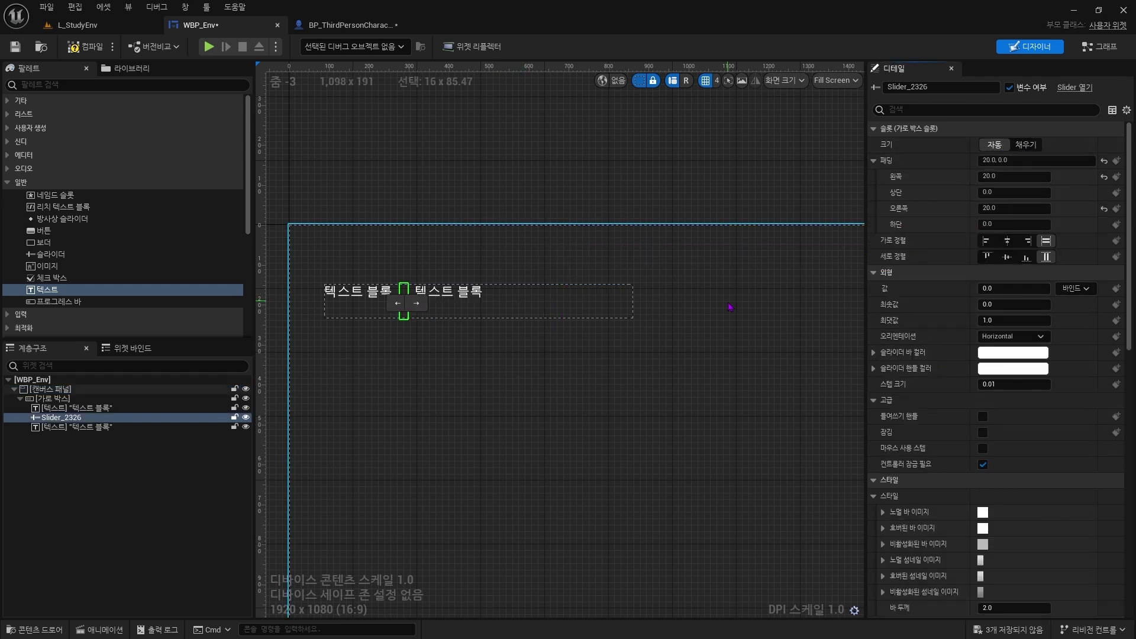
{"action": "left_click", "coordinate": [451, 306]}
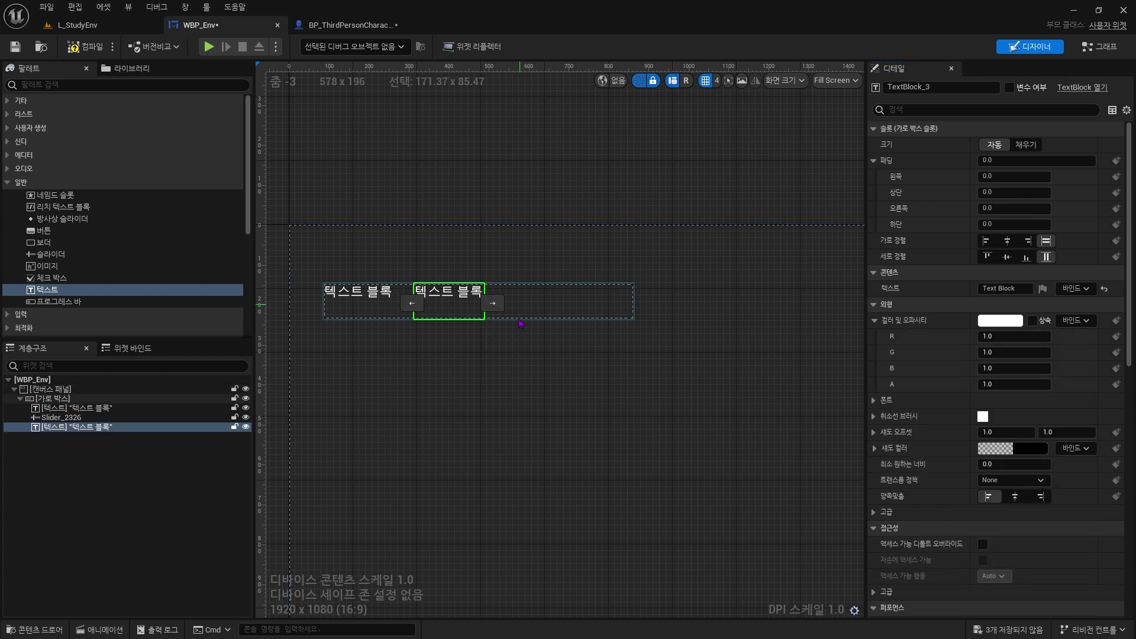
{"action": "scroll", "coordinate": [451, 305], "scroll_direction": "up", "scroll_amount": 4}
{"action": "scroll", "coordinate": [440, 288], "scroll_direction": "up", "scroll_amount": 2}
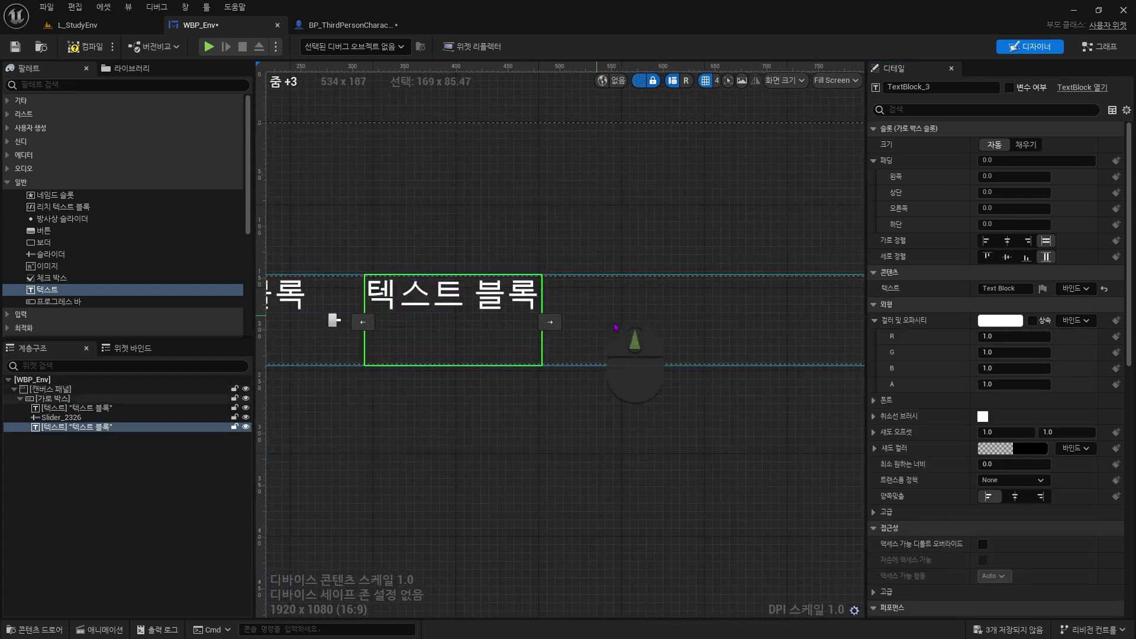
{"action": "scroll", "coordinate": [765, 355], "scroll_direction": "down", "scroll_amount": 1}
{"action": "right_click_drag", "start_coordinate": [765, 355], "coordinate": [668, 358]}
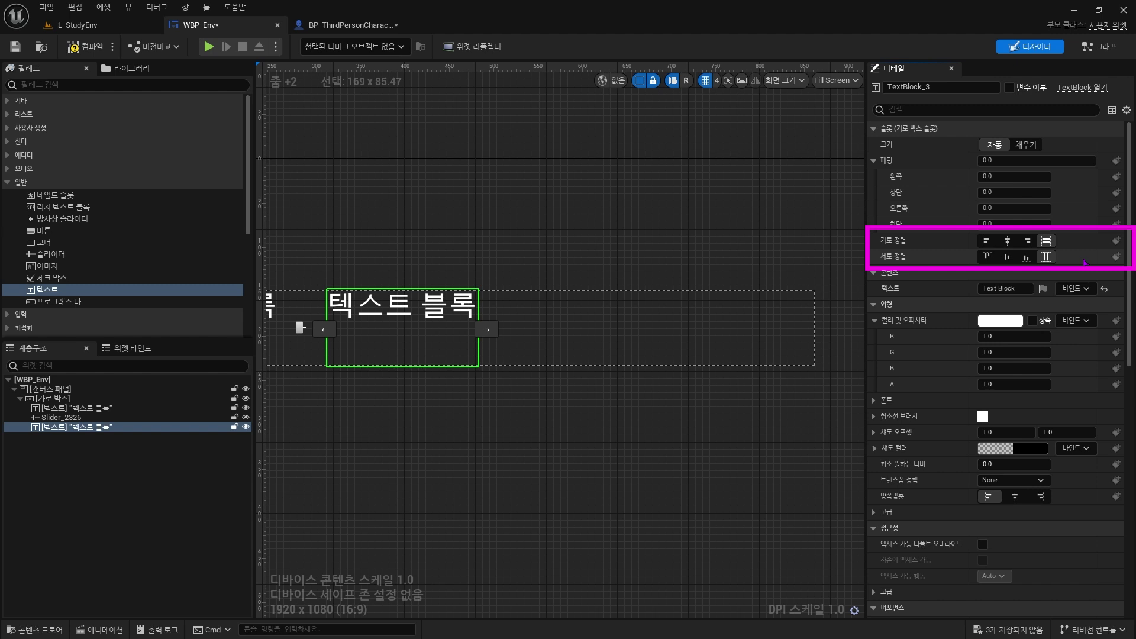
{"action": "left_click", "coordinate": [1026, 144]}
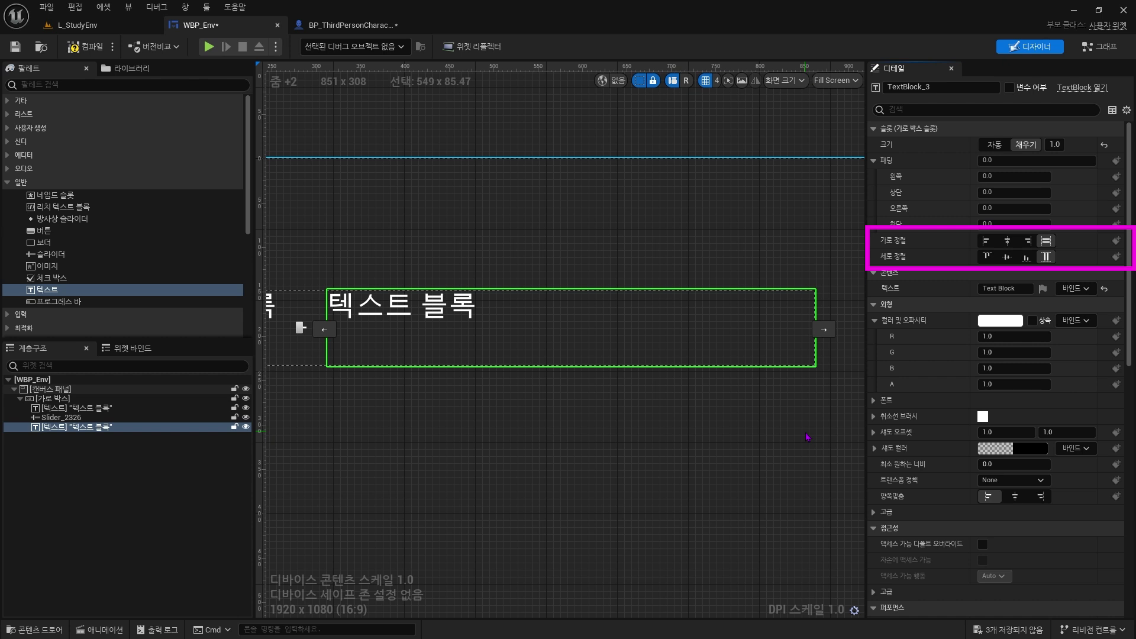
- Try the horizontal and vertical alignments on the filled second text block, ending with horizontal centre and vertical top
{"action": "left_click", "coordinate": [1011, 243]}
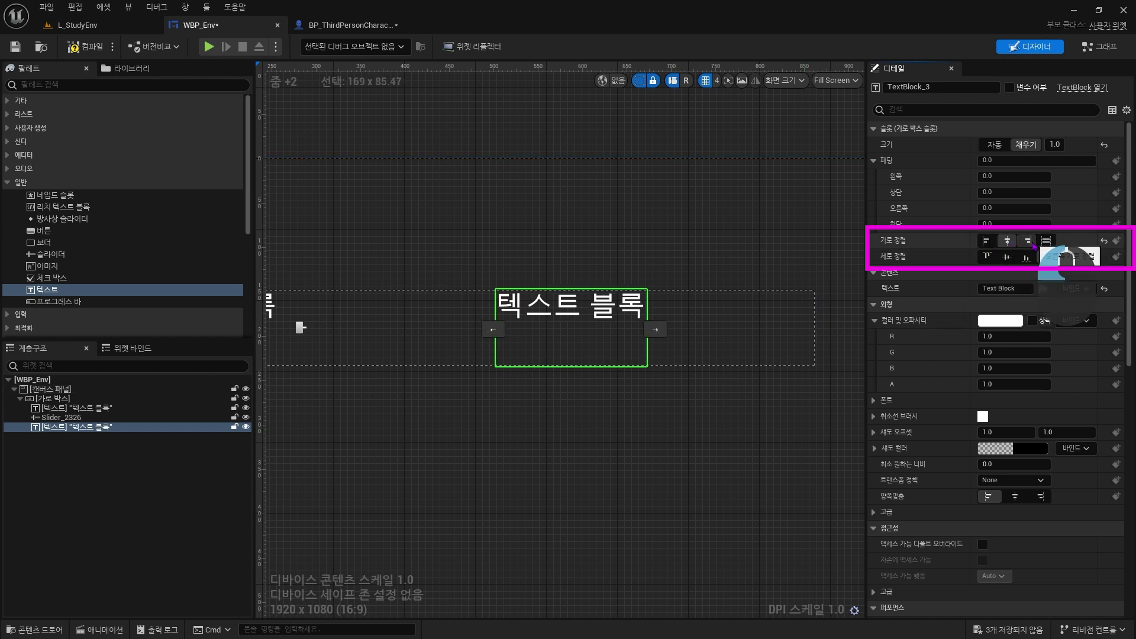
{"action": "left_click", "coordinate": [1028, 240]}
{"action": "left_click", "coordinate": [1027, 257]}
{"action": "left_click", "coordinate": [1007, 257]}
{"action": "left_click", "coordinate": [987, 257]}
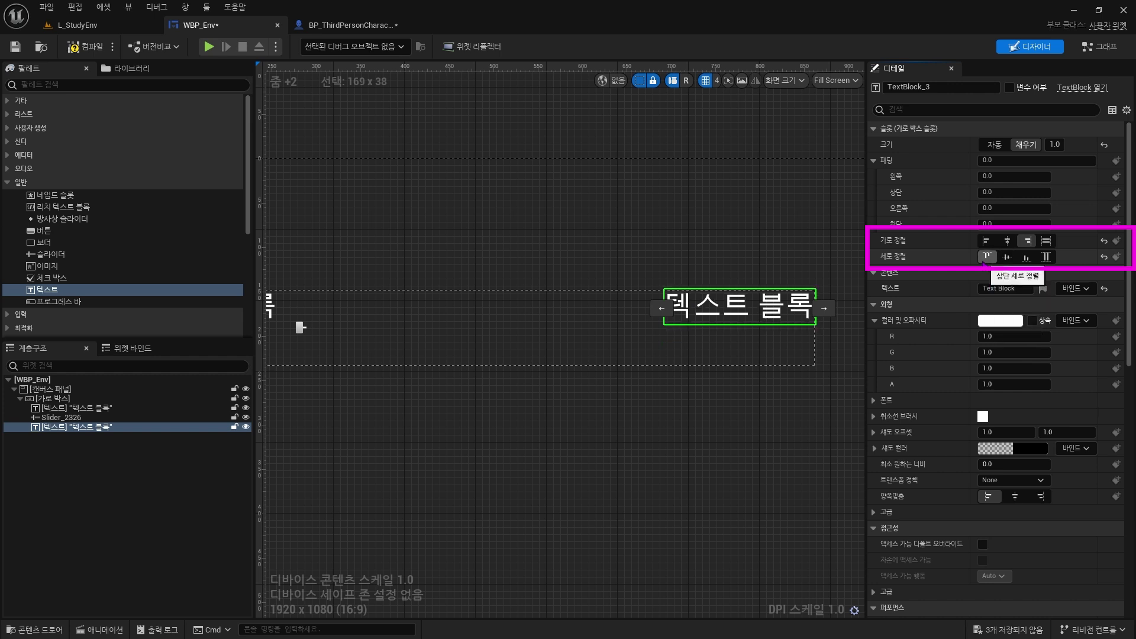
{"action": "left_click", "coordinate": [986, 240]}
{"action": "left_click", "coordinate": [1007, 241]}
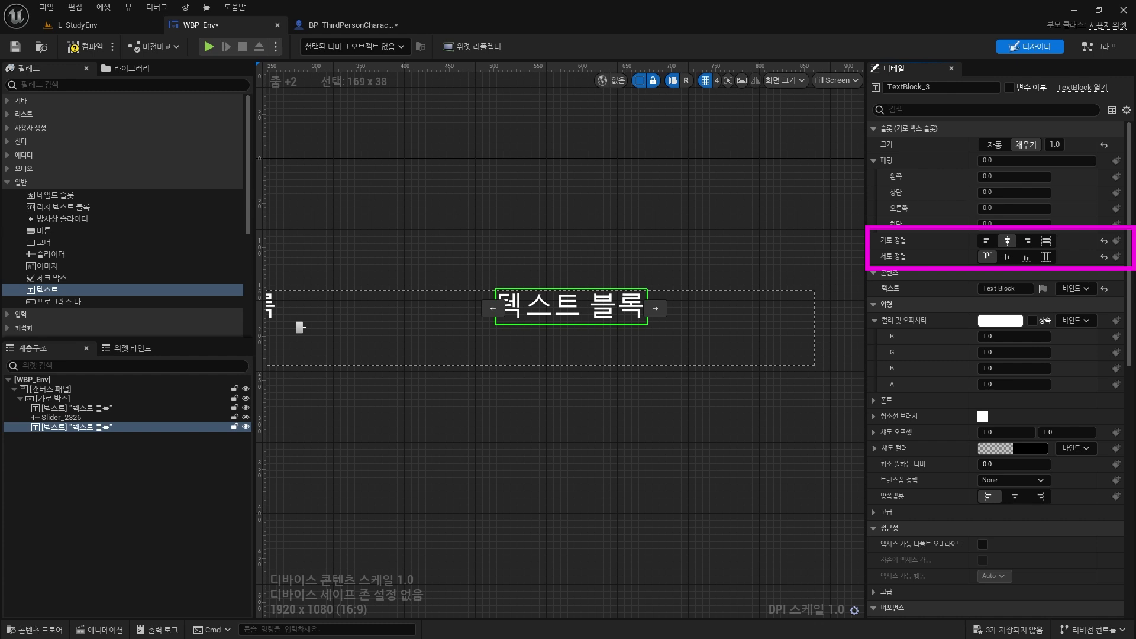
- Switch the second text block's size to Auto and try its alignments, ending with horizontal left and vertical top
{"action": "left_click", "coordinate": [994, 145]}
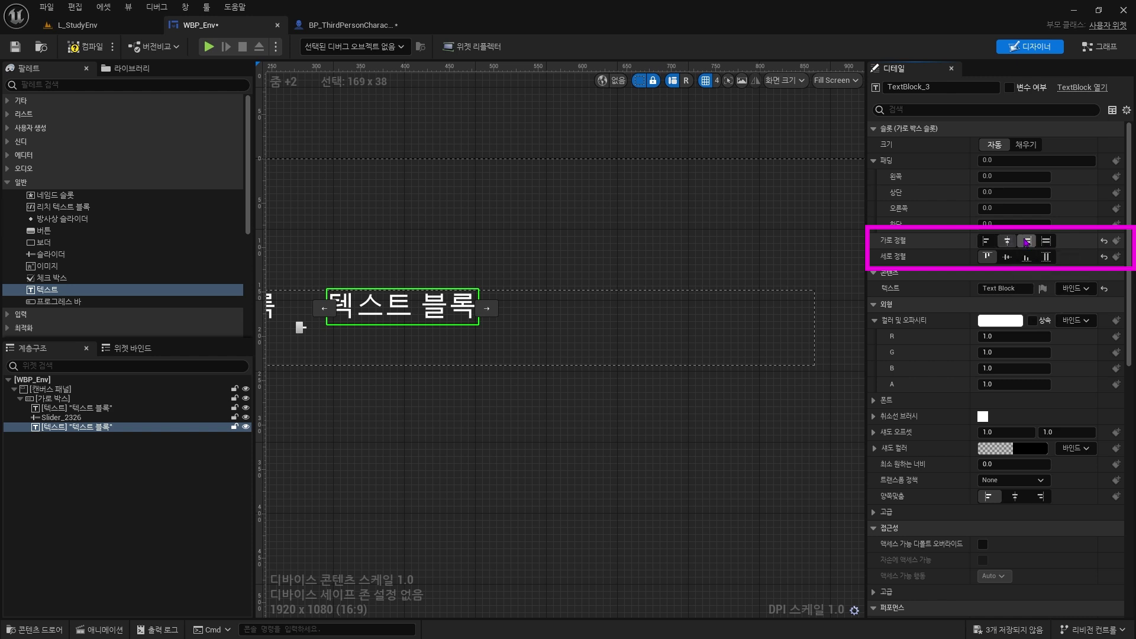
{"action": "left_click", "coordinate": [1046, 240]}
{"action": "left_click", "coordinate": [986, 240]}
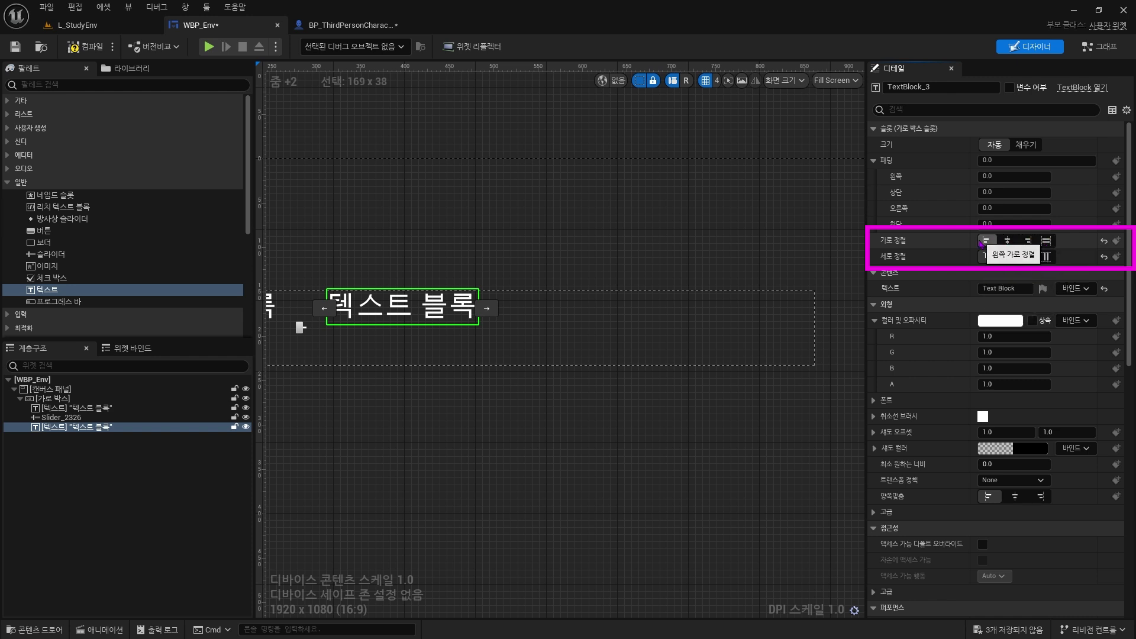
{"action": "left_click", "coordinate": [1006, 256]}
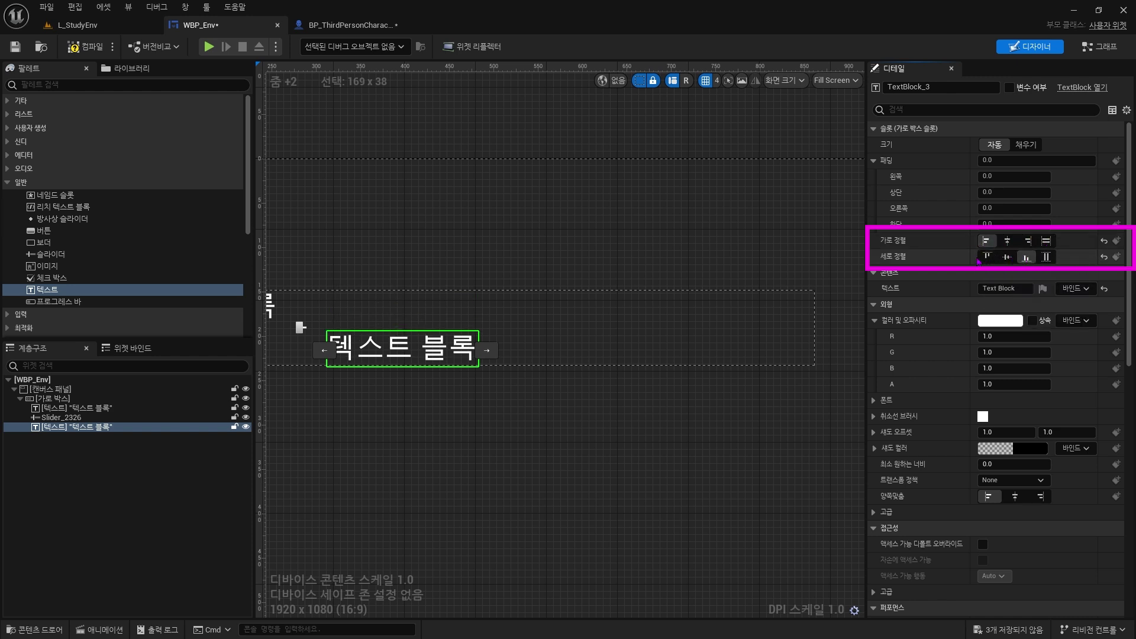
{"action": "left_click", "coordinate": [987, 256]}
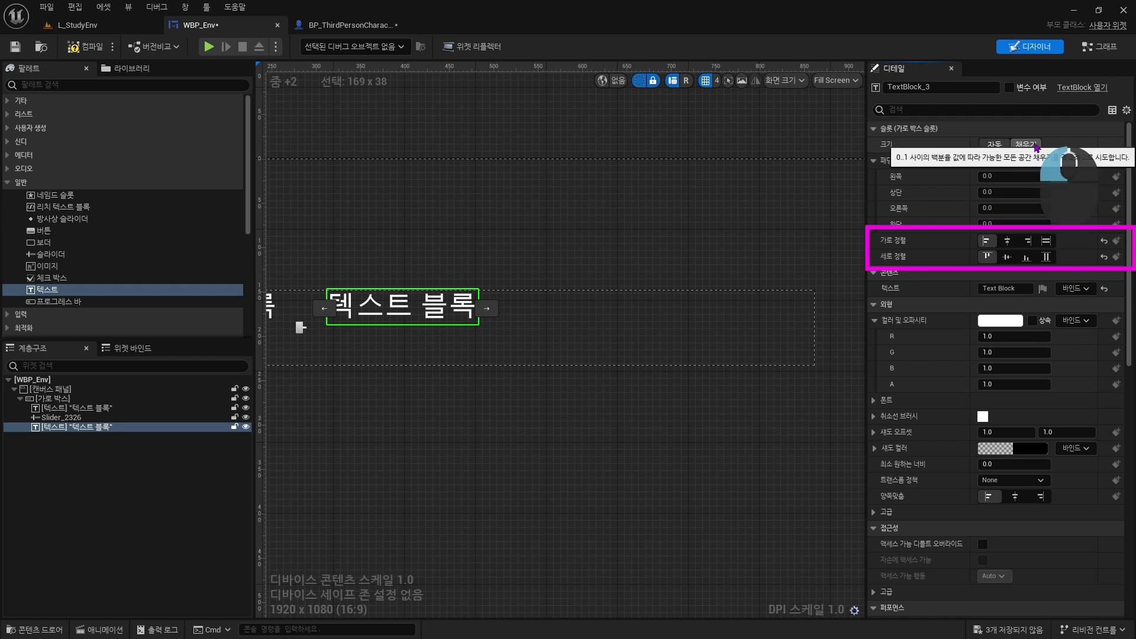
- Set the second text block's size to Fill and compare right and fill horizontal alignment, ending with left alignment
{"action": "left_click", "coordinate": [1028, 241]}
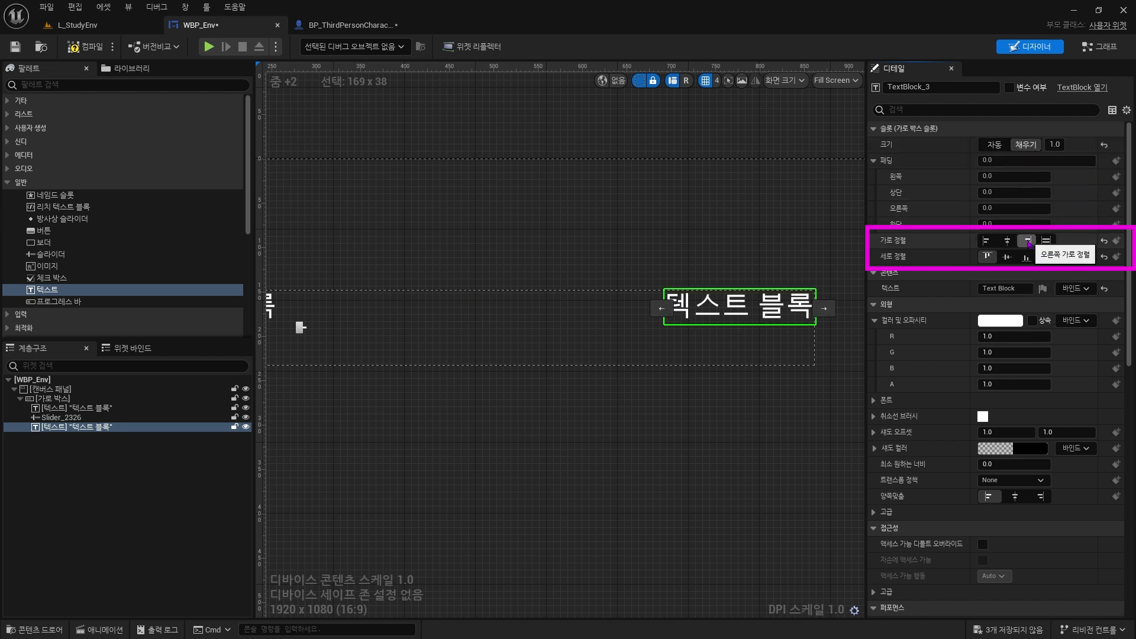
{"action": "left_click", "coordinate": [1046, 241]}
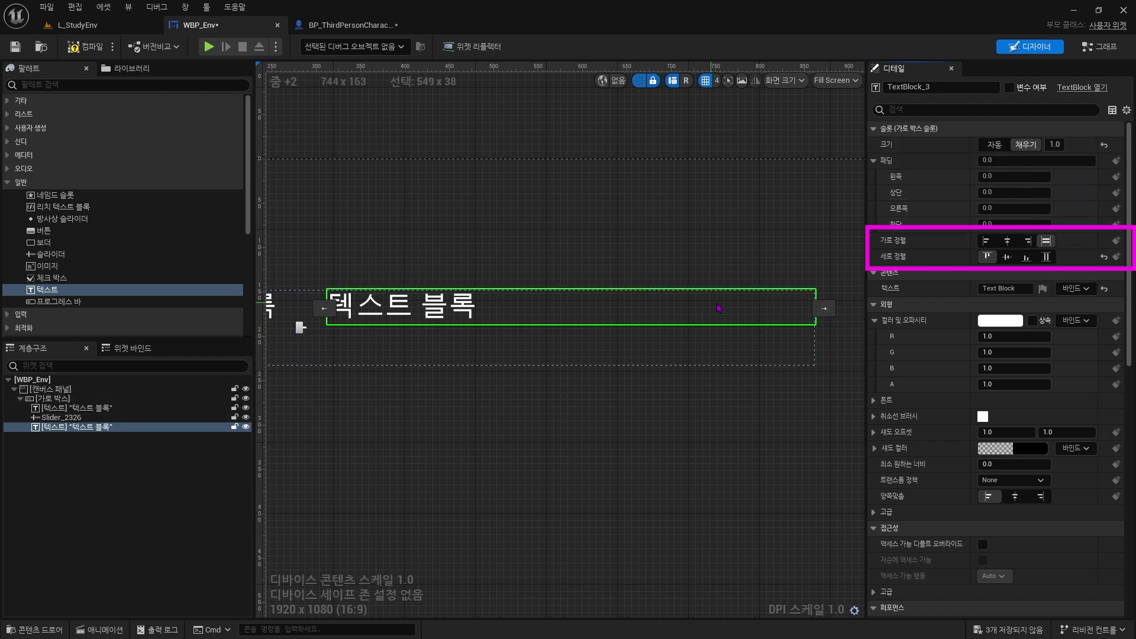
{"action": "left_click", "coordinate": [1028, 240]}
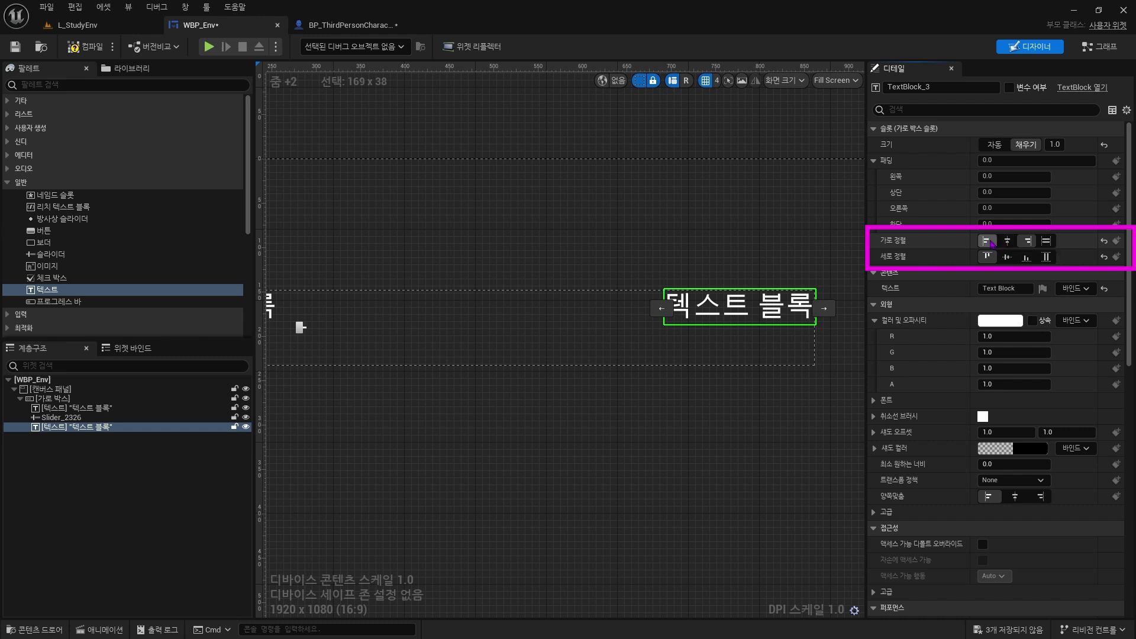
{"action": "left_click", "coordinate": [989, 241]}
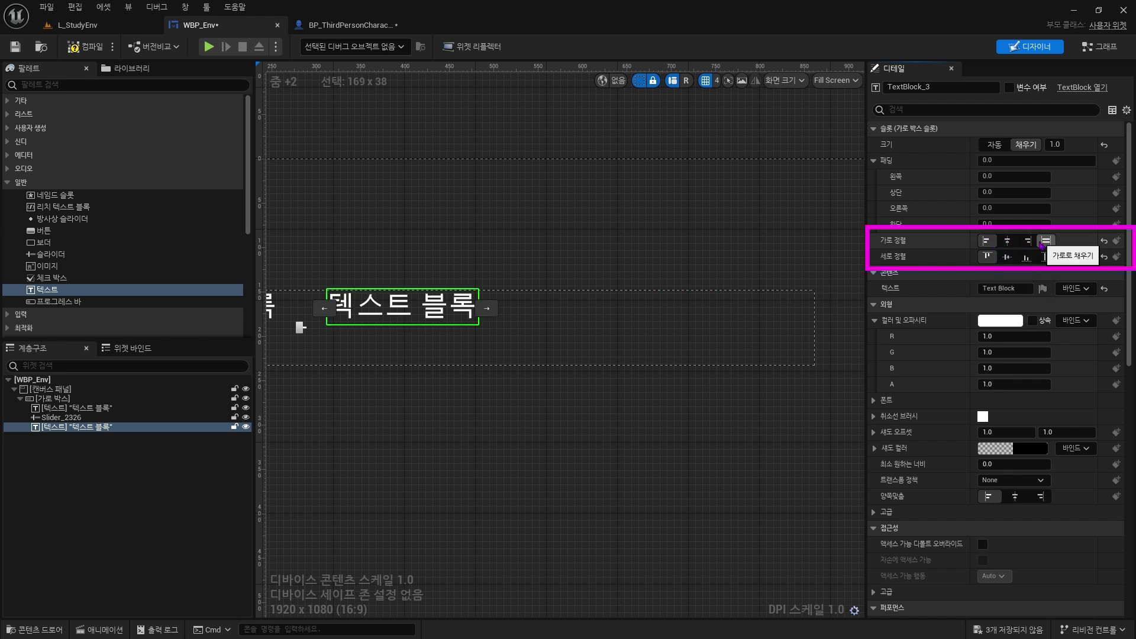
{"action": "left_click", "coordinate": [583, 340]}
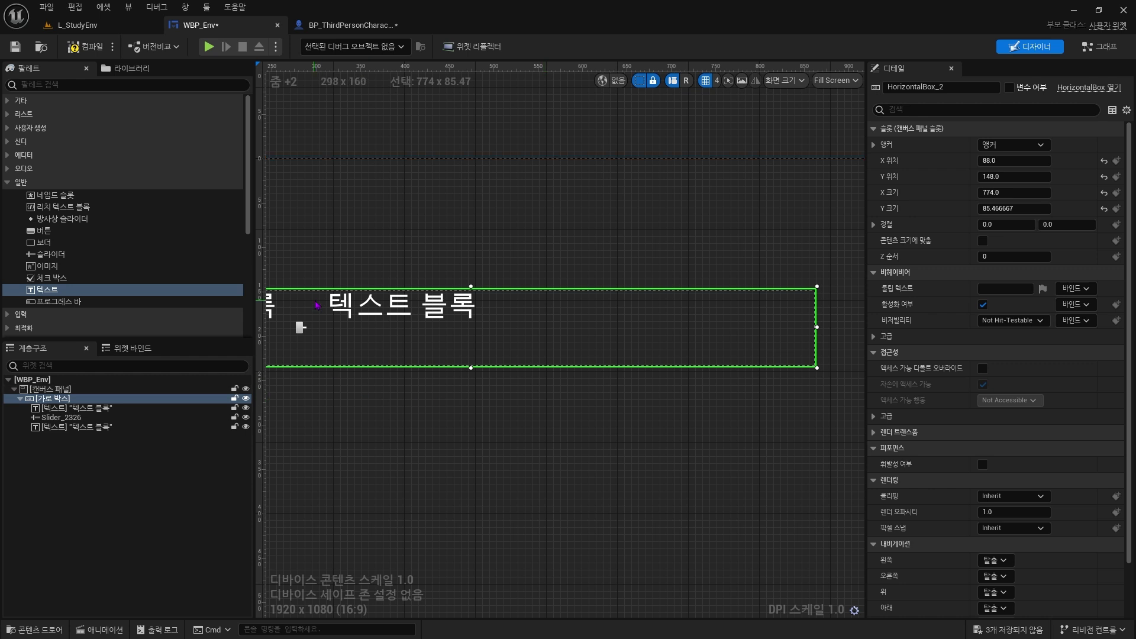
- Try centre and bottom vertical alignment on the filled second text block, ending with top alignment
{"action": "left_click", "coordinate": [428, 311]}
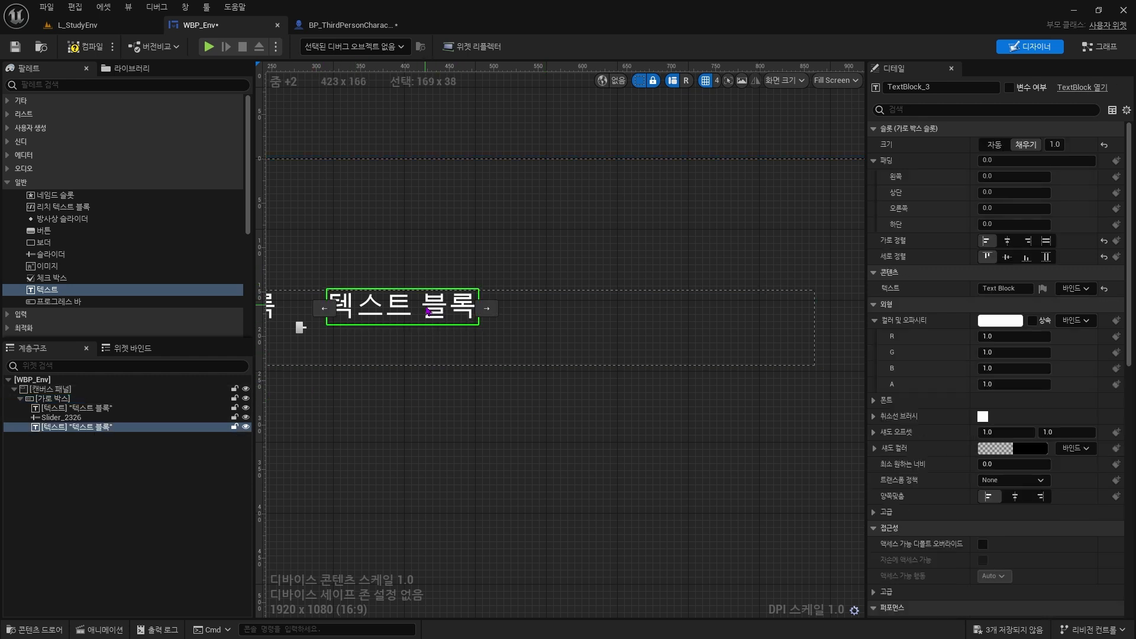
{"action": "left_click", "coordinate": [1007, 257]}
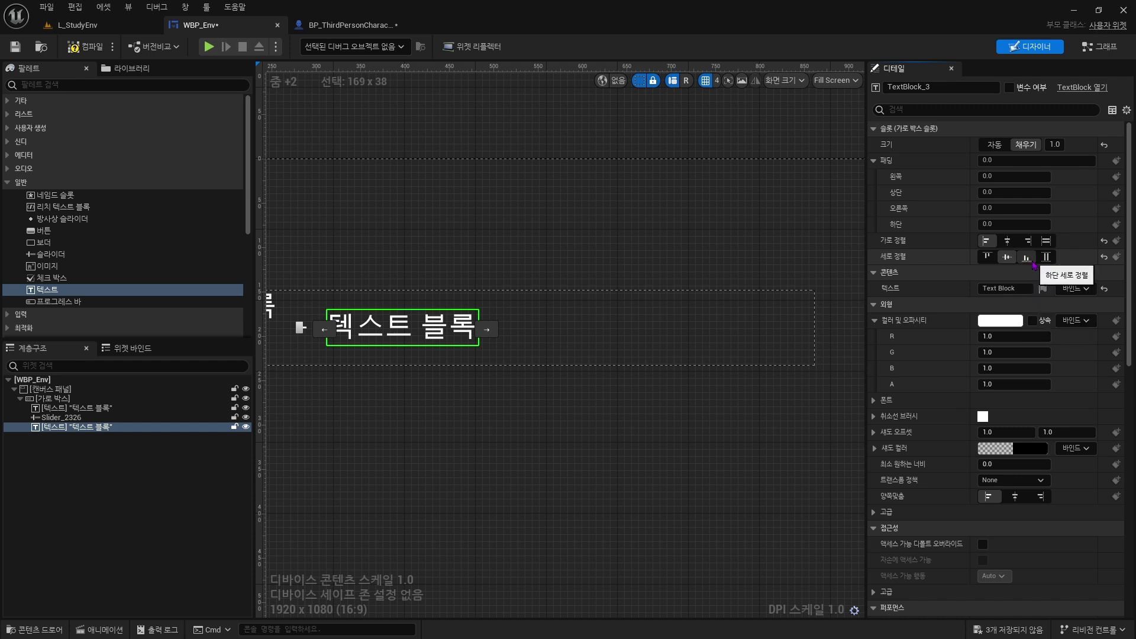
{"action": "left_click", "coordinate": [1028, 259]}
{"action": "left_click", "coordinate": [986, 257]}
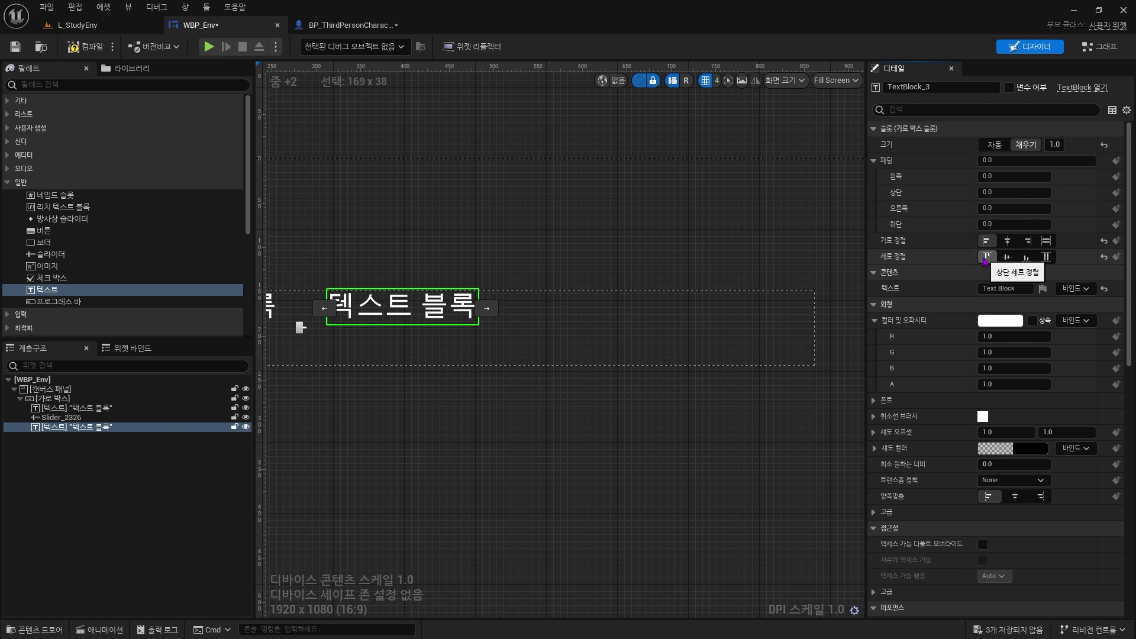
{"action": "left_click", "coordinate": [985, 256]}
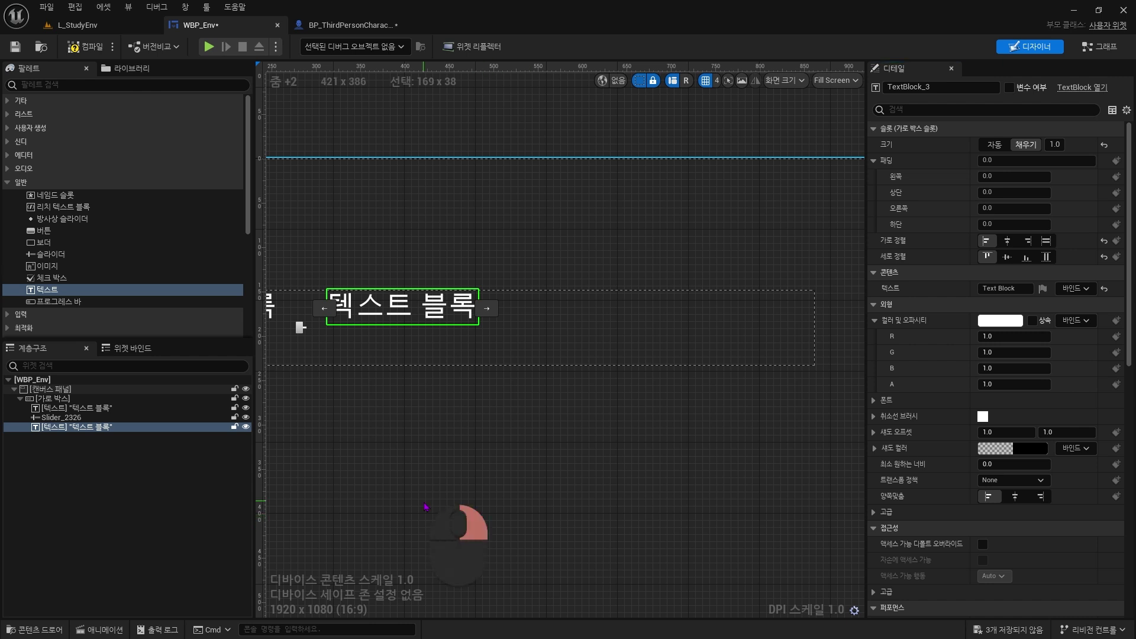
- Centre the first text block both horizontally and vertically in its horizontal box slot
{"action": "scroll", "coordinate": [558, 502], "scroll_direction": "down", "scroll_amount": 2}
{"action": "scroll", "coordinate": [558, 501], "scroll_direction": "down", "scroll_amount": 1}
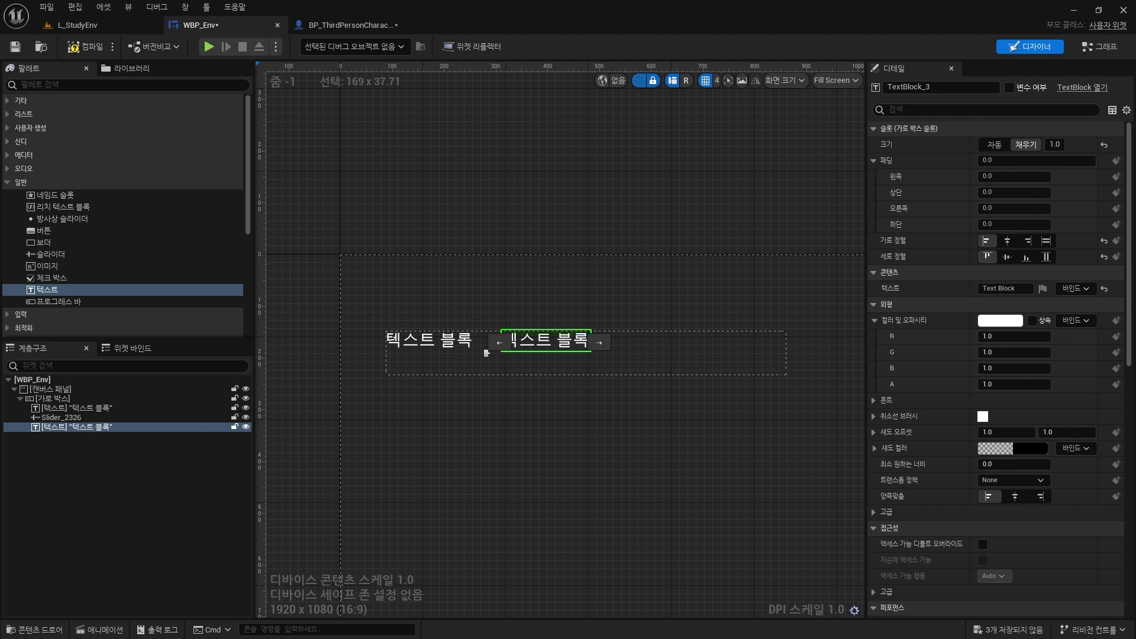
{"action": "left_click", "coordinate": [452, 364]}
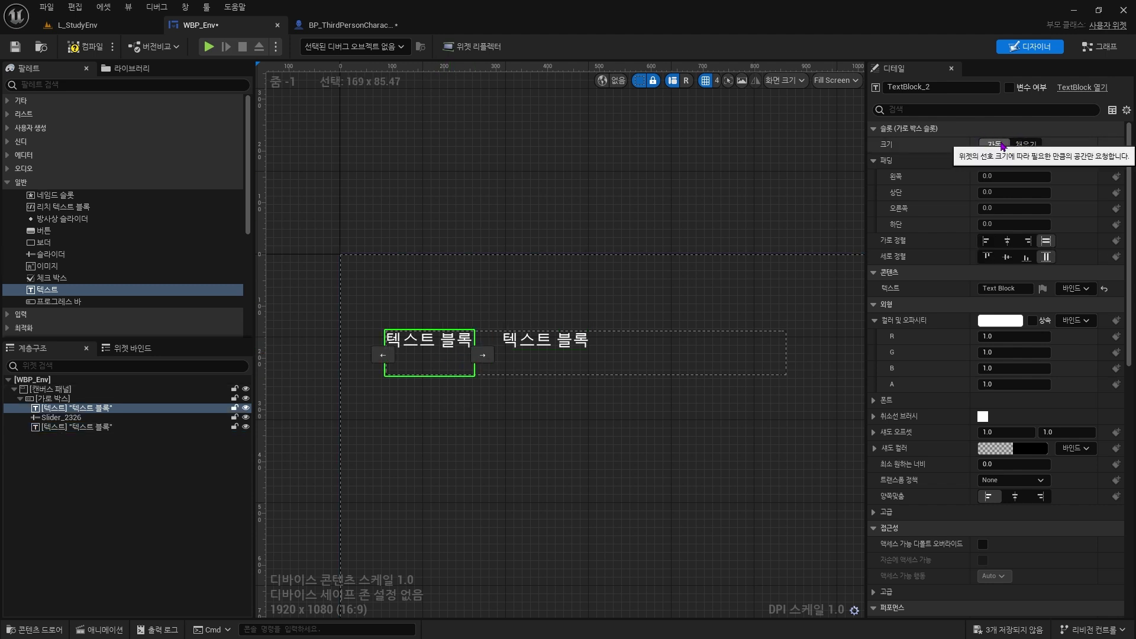
{"action": "left_click", "coordinate": [1008, 240]}
{"action": "left_click", "coordinate": [1007, 256]}
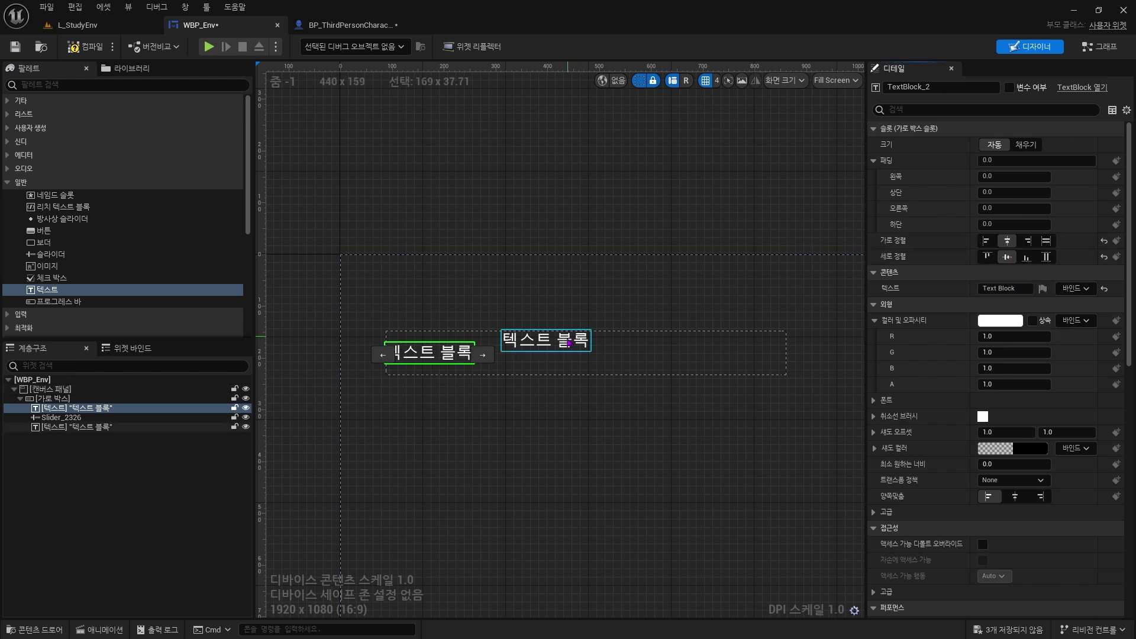
- Set the second text block to Auto size with centred horizontal and vertical alignment, and set the slider's slot size to Fill
{"action": "left_click", "coordinate": [544, 340]}
{"action": "left_click", "coordinate": [995, 144]}
{"action": "left_click", "coordinate": [1007, 240]}
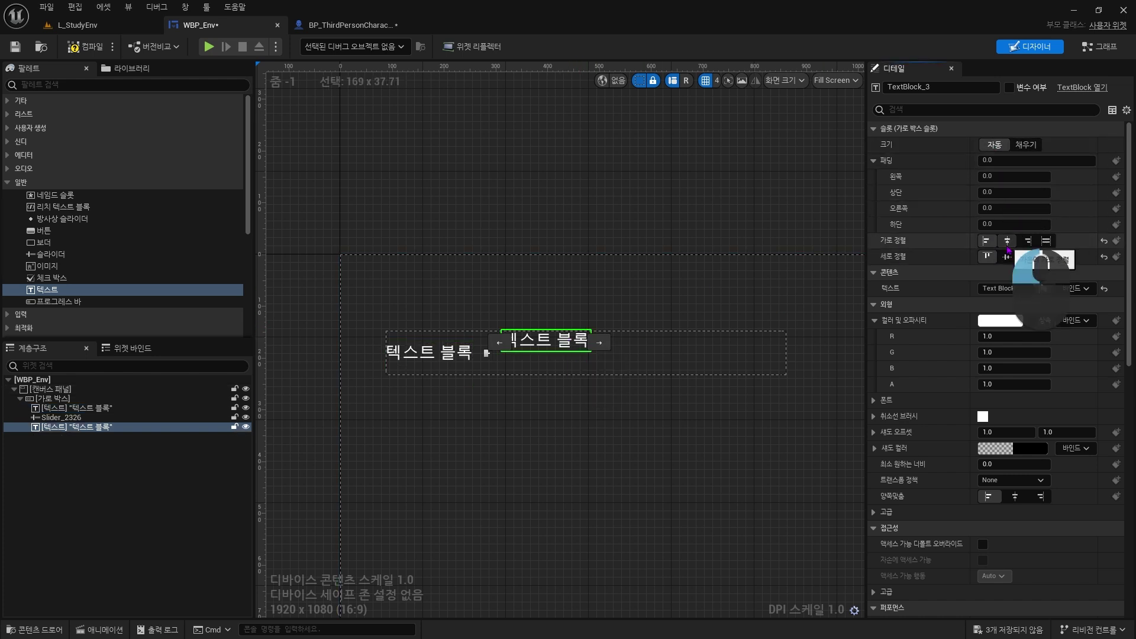
{"action": "left_click", "coordinate": [1008, 256]}
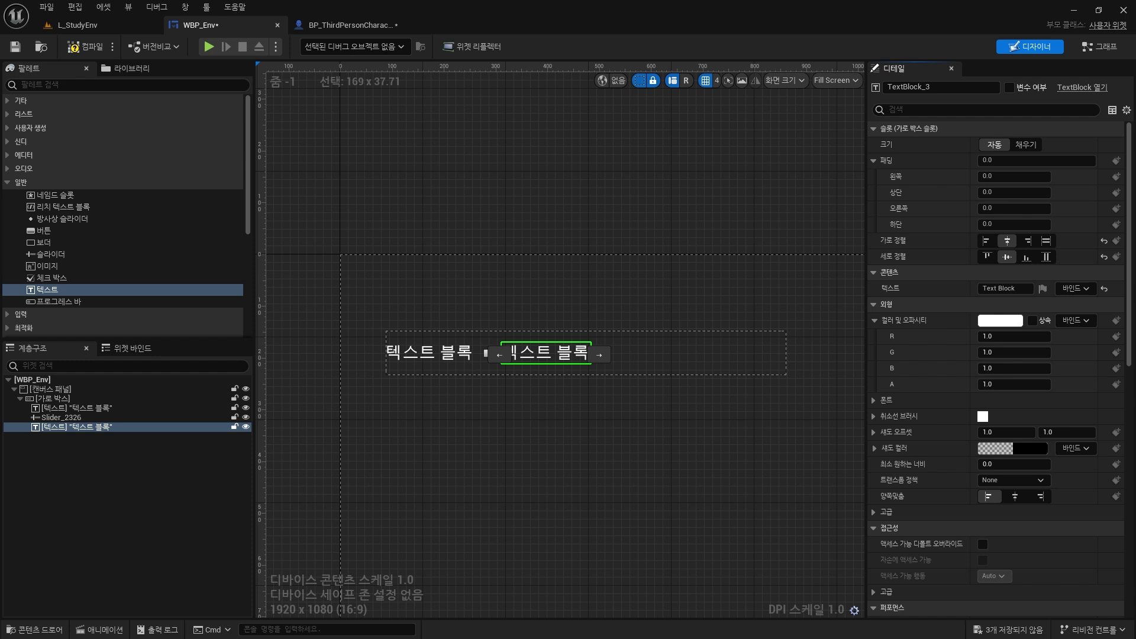
{"action": "left_click", "coordinate": [487, 353]}
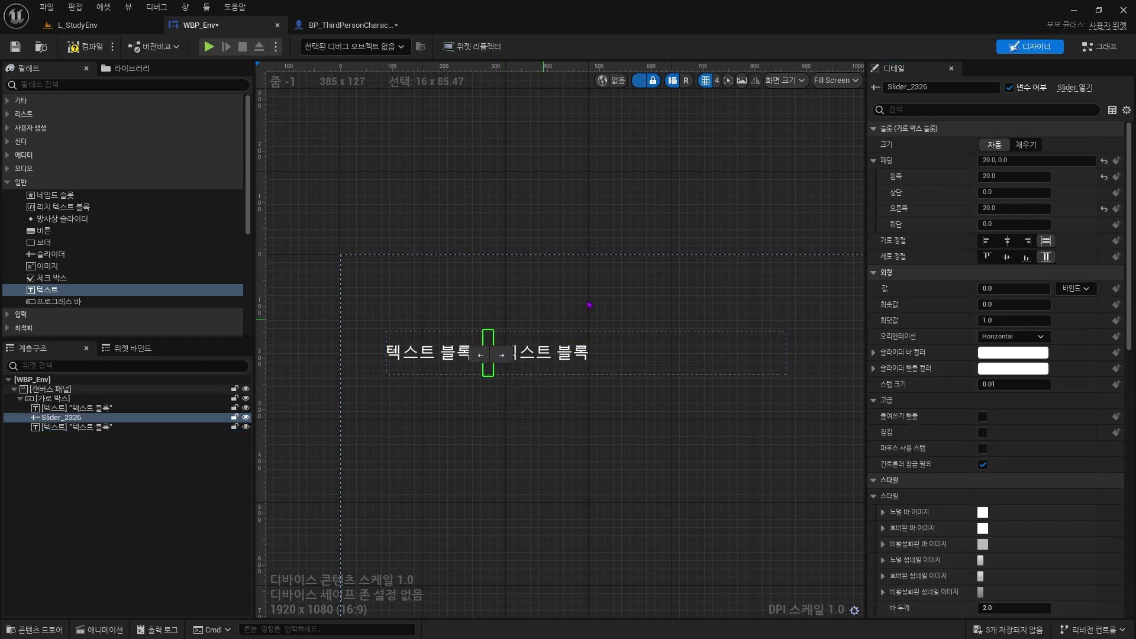
{"action": "left_click", "coordinate": [1026, 144]}
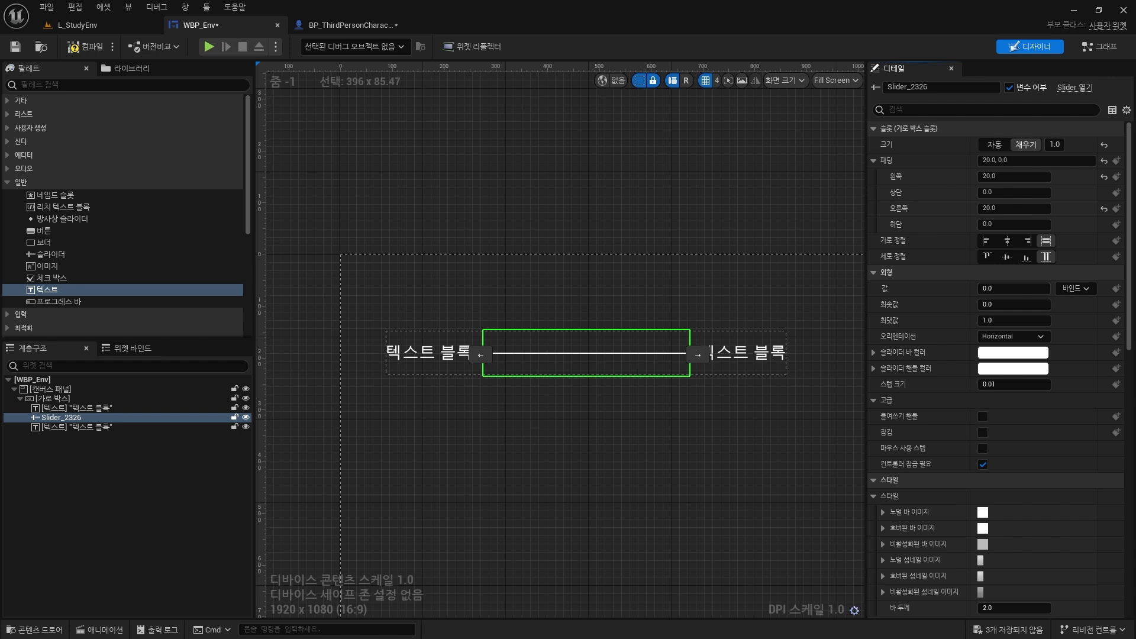
- Change the first text block's text to "시간"
{"action": "left_click", "coordinate": [436, 358]}
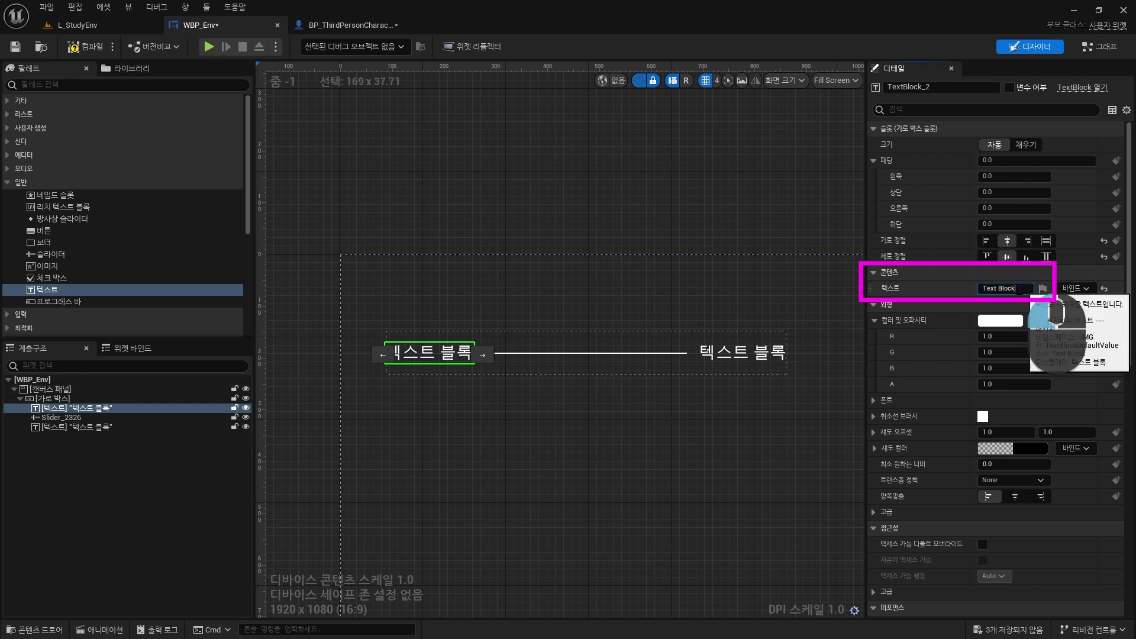
{"action": "left_click", "coordinate": [1005, 288]}
{"action": "type", "text": "시간"}
{"action": "key", "text": "Return"}
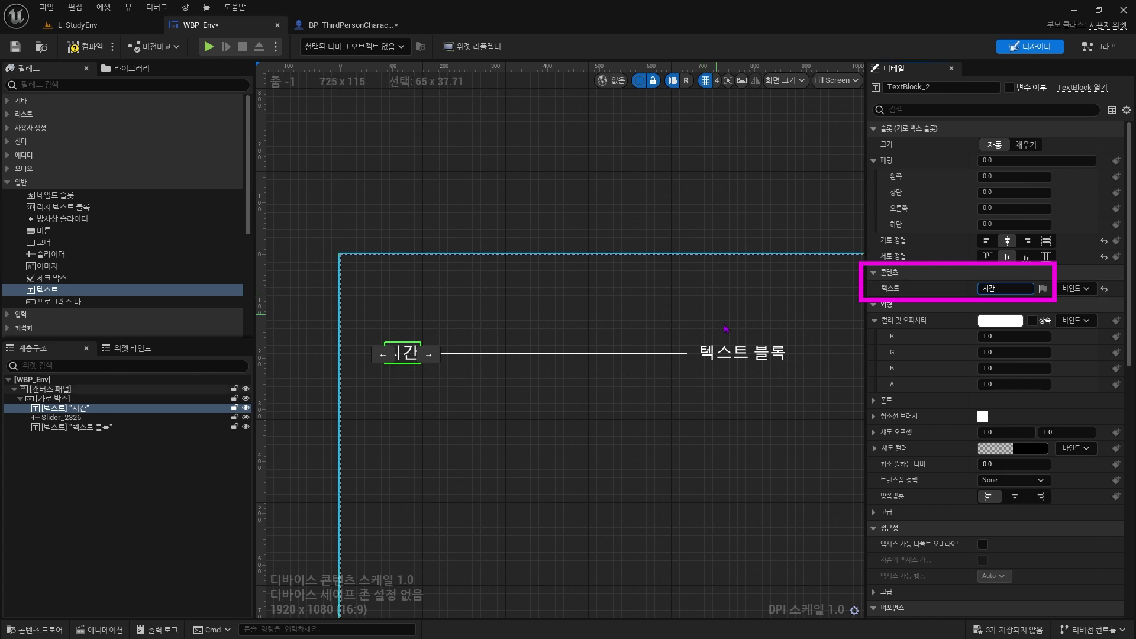
- Change the second text block's text to "1200"
{"action": "left_click", "coordinate": [743, 352]}
{"action": "left_click", "coordinate": [1004, 288]}
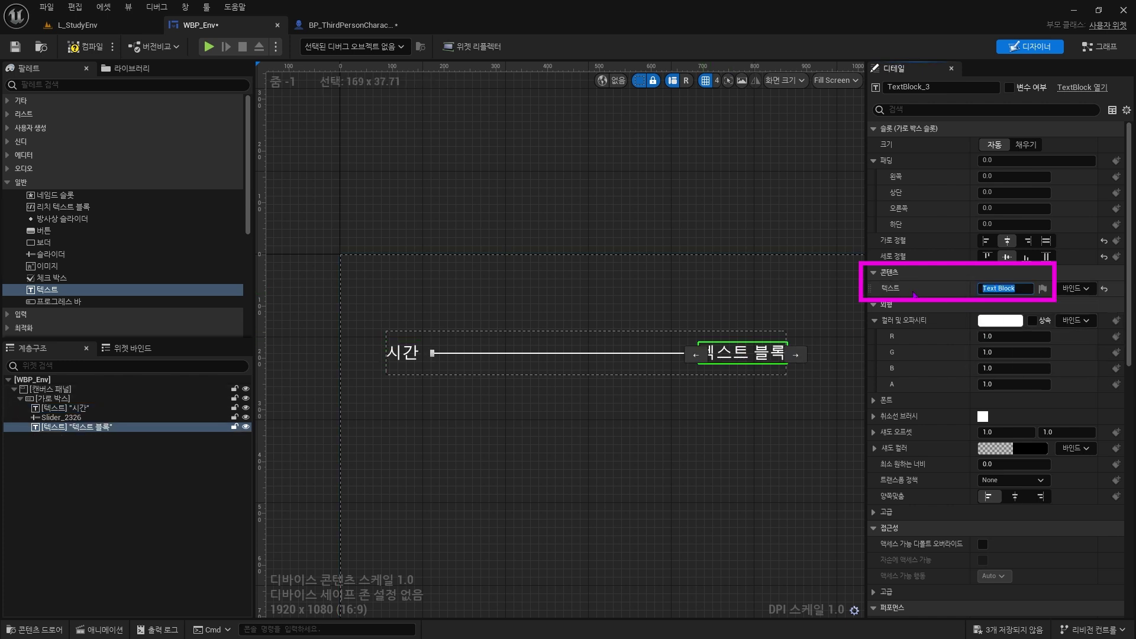
{"action": "type", "text": "1200"}
{"action": "key", "text": "Return"}
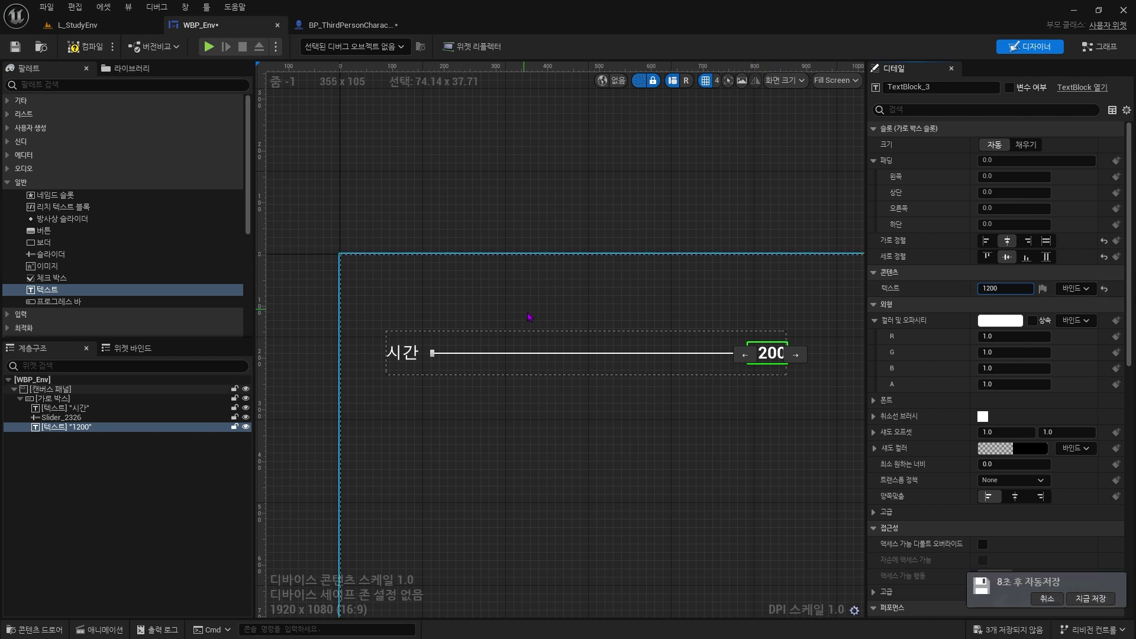
- Set the minimum desired width of the "시간" text block to 100
{"action": "left_click", "coordinate": [412, 354]}
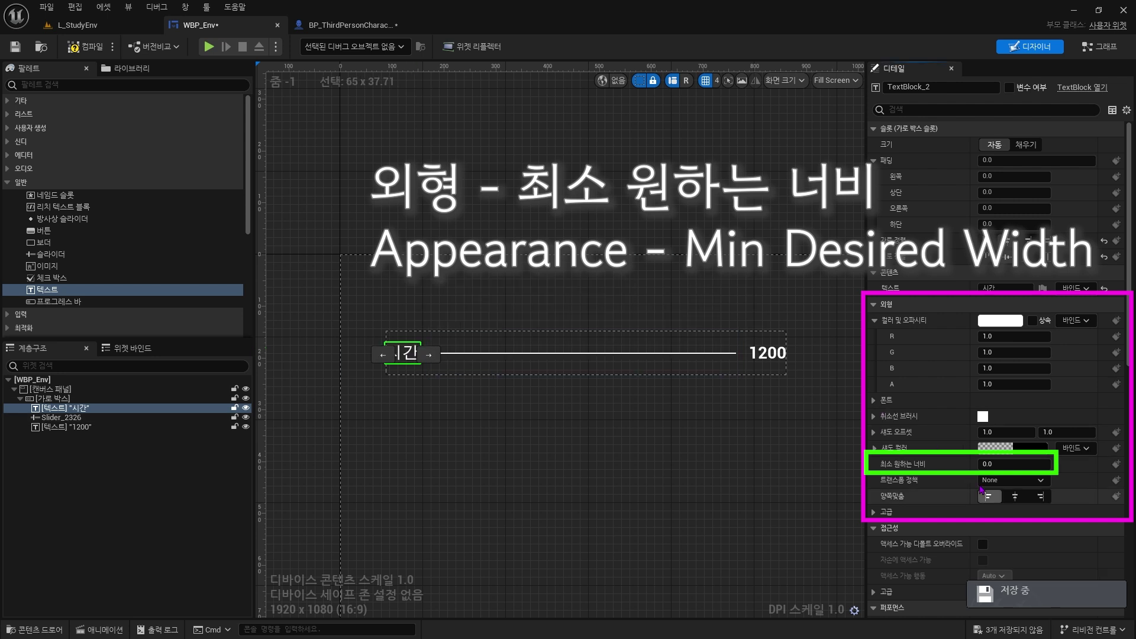
{"action": "left_click", "coordinate": [997, 464]}
{"action": "type", "text": "100"}
{"action": "key", "text": "Return"}
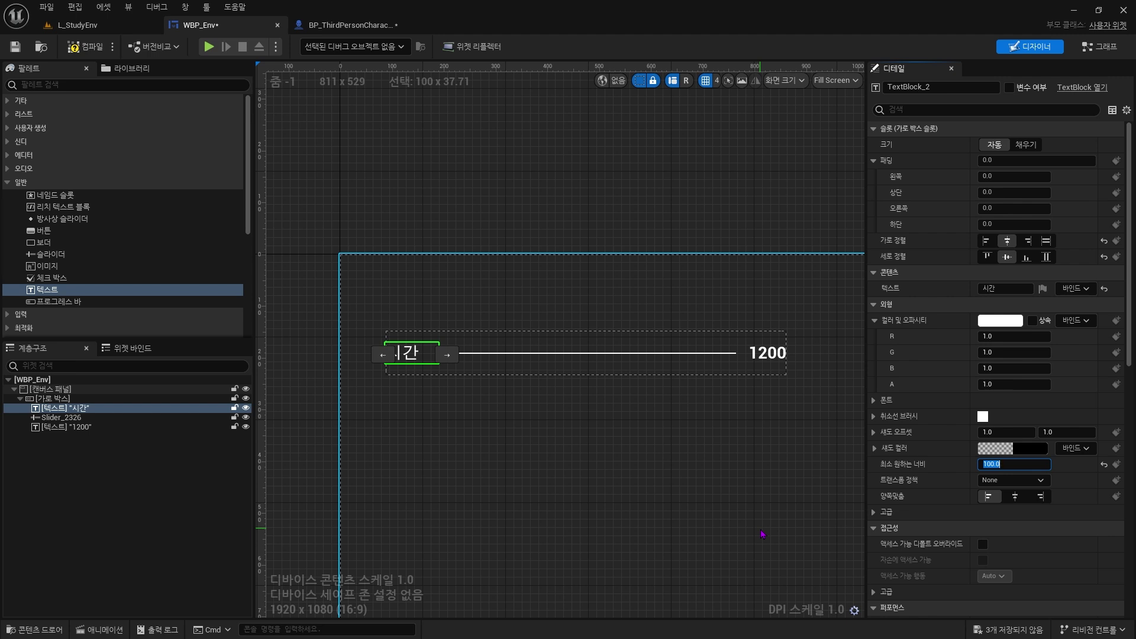
- Set the minimum desired width of the "1200" text block to 100, and reselect the "시간" text block
{"action": "left_click", "coordinate": [767, 353]}
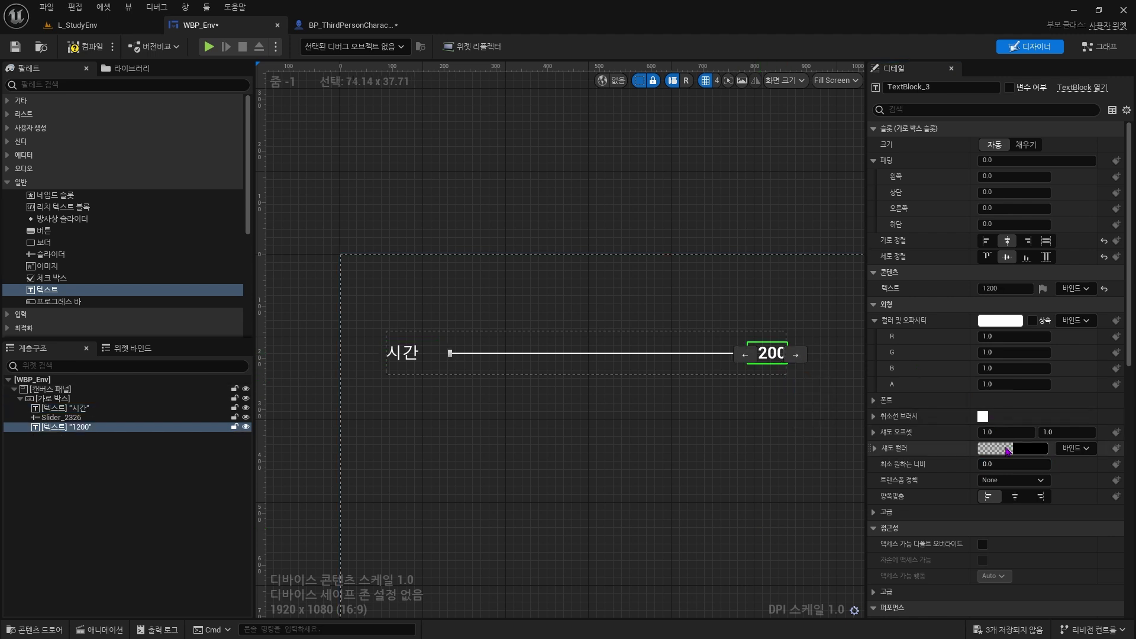
{"action": "mouse_move", "coordinate": [1015, 464]}
{"action": "left_mouse_down"}
{"action": "mouse_move", "coordinate": [1021, 487]}
{"action": "mouse_move", "coordinate": [1100, 474]}
{"action": "mouse_move", "coordinate": [1031, 463]}
{"action": "left_mouse_up"}
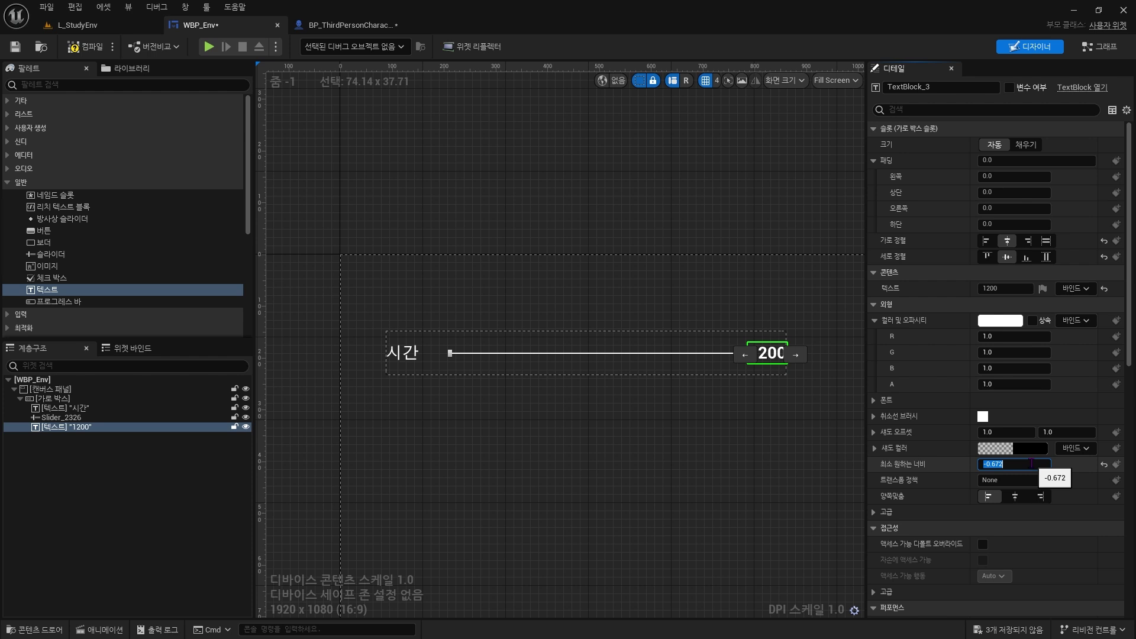
{"action": "type", "text": "100"}
{"action": "key", "text": "Return"}
{"action": "left_click", "coordinate": [65, 408]}
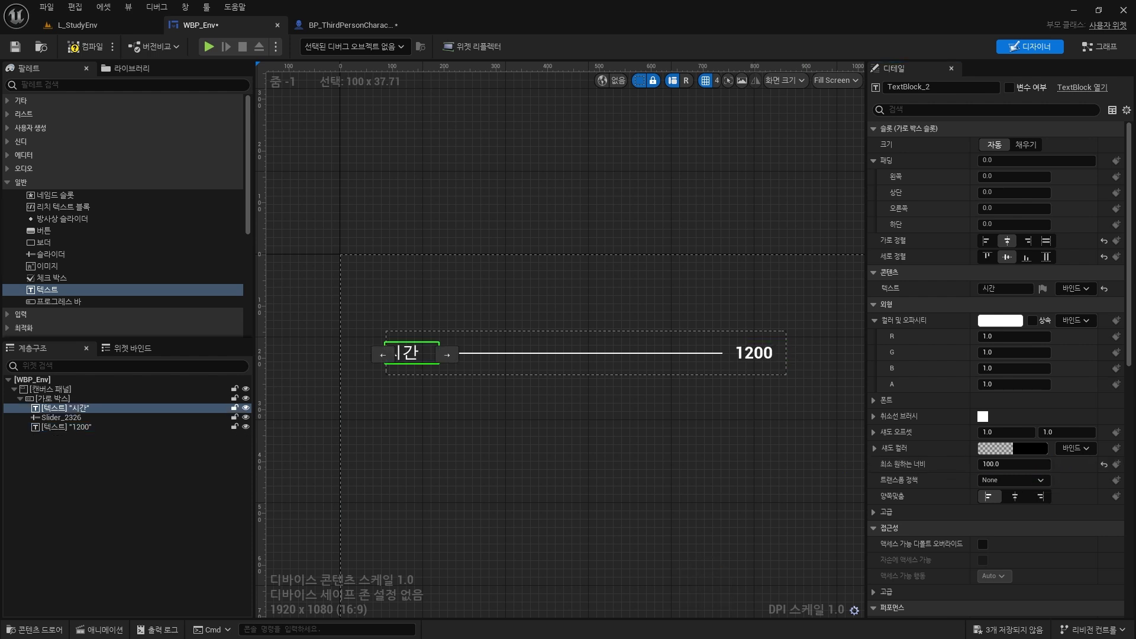
- Add a Size Box to the horizontal box and move the slider inside it
{"action": "left_click", "coordinate": [622, 355]}
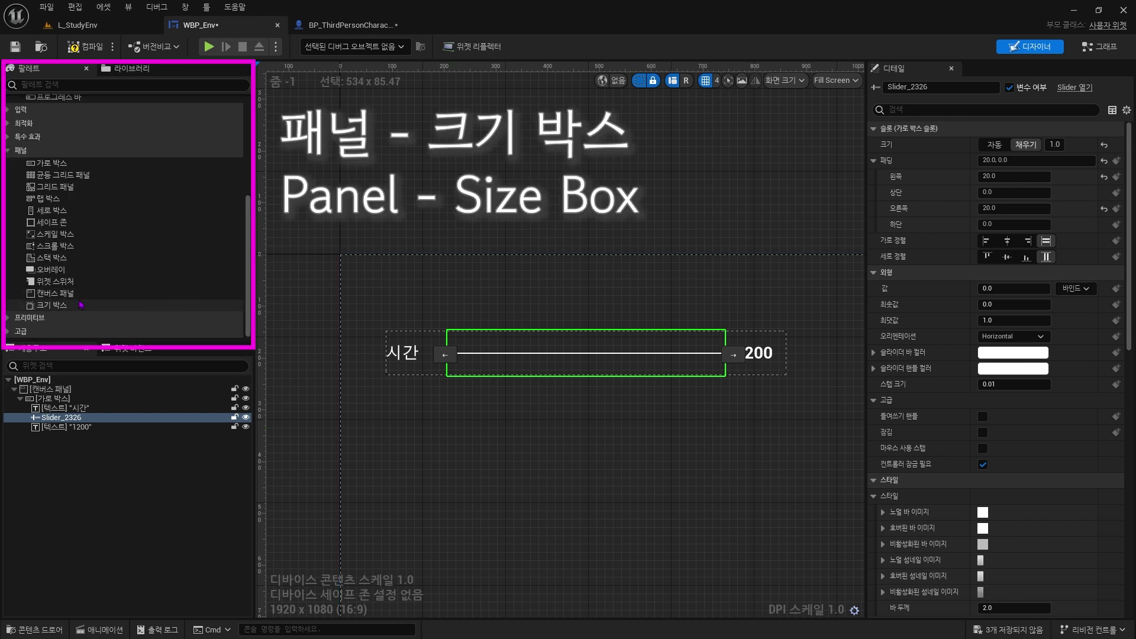
{"action": "mouse_move", "coordinate": [40, 308]}
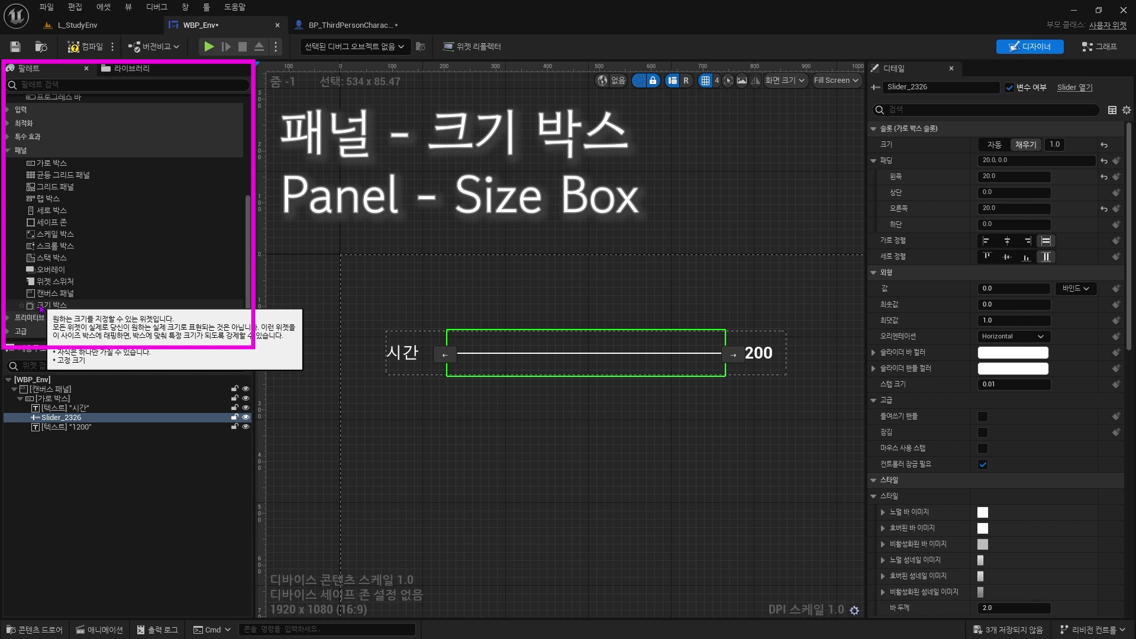
{"action": "left_click_drag", "start_coordinate": [40, 308], "coordinate": [508, 348]}
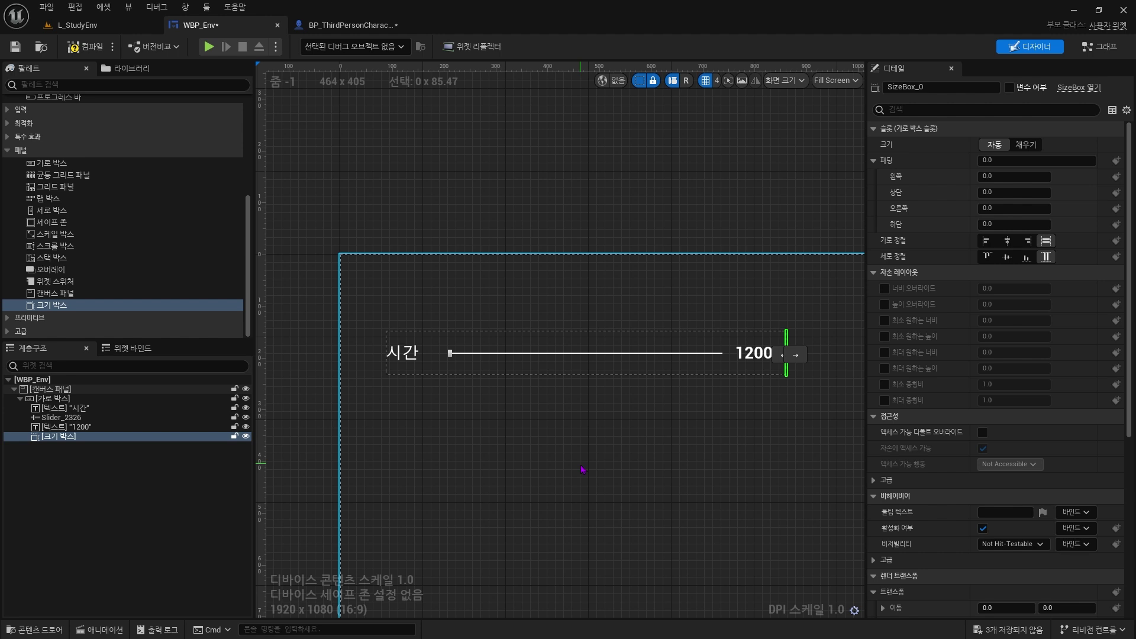
{"action": "left_click_drag", "start_coordinate": [60, 417], "coordinate": [71, 441]}
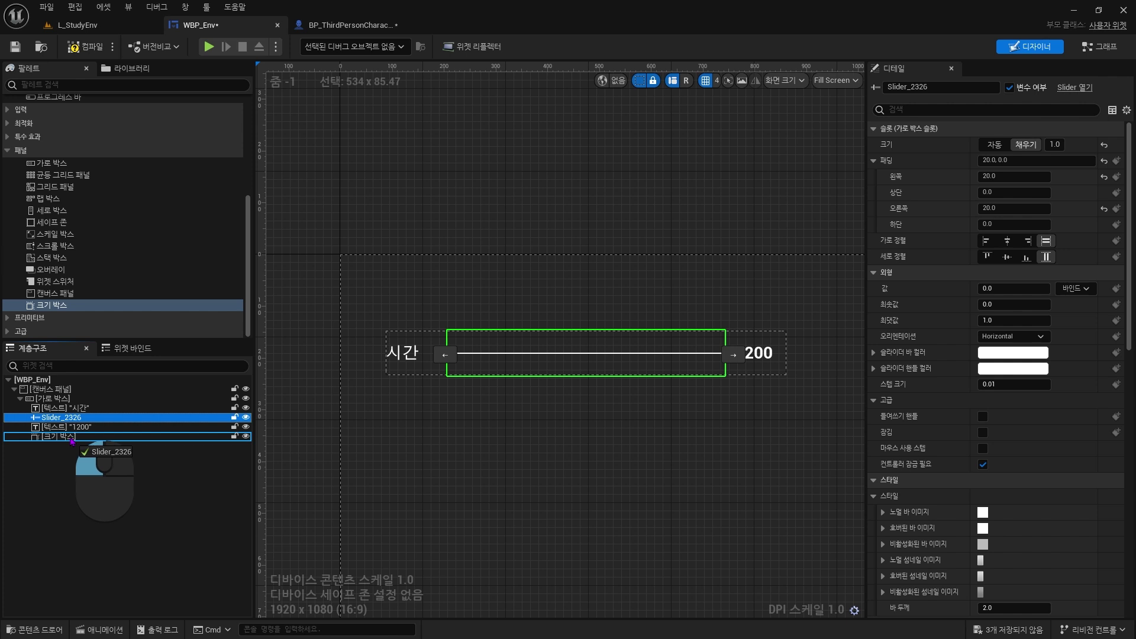
{"action": "left_click_drag", "start_coordinate": [71, 441], "coordinate": [71, 441]}
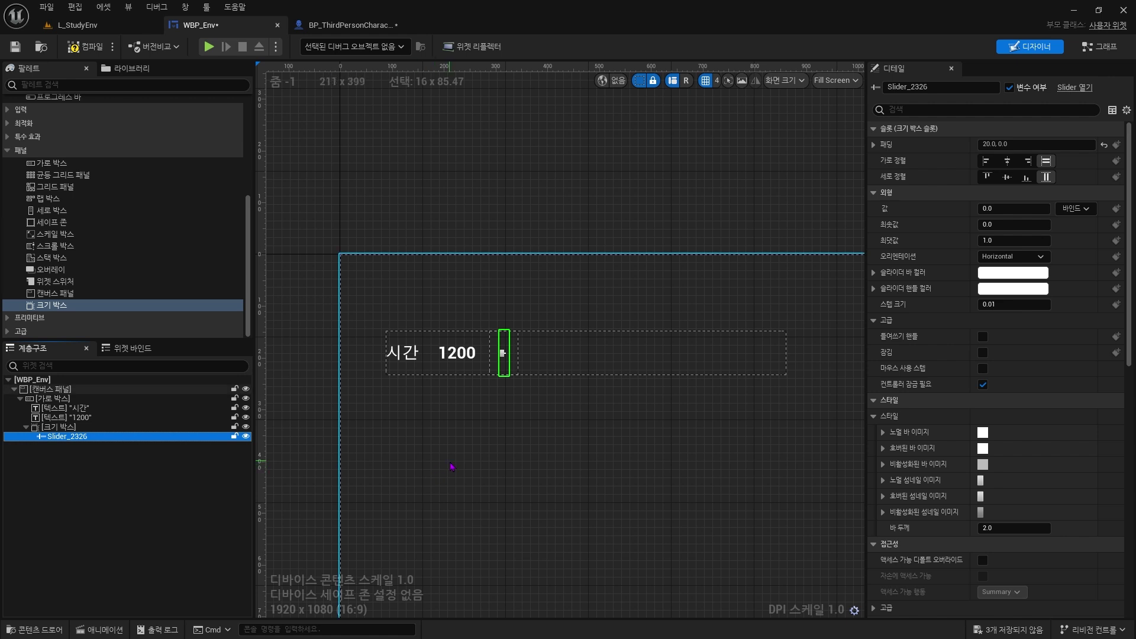
- Undo moving the slider into the Size Box and delete the empty Size Box
{"action": "key", "text": "ctrl+z"}
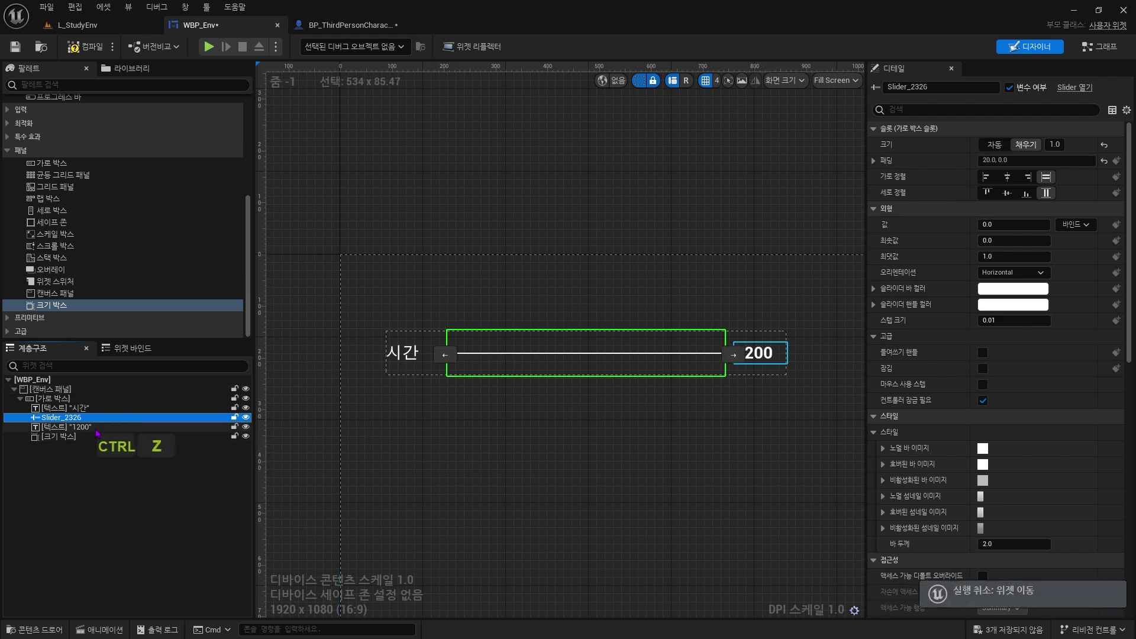
{"action": "left_click", "coordinate": [59, 436]}
{"action": "key", "text": "Delete"}
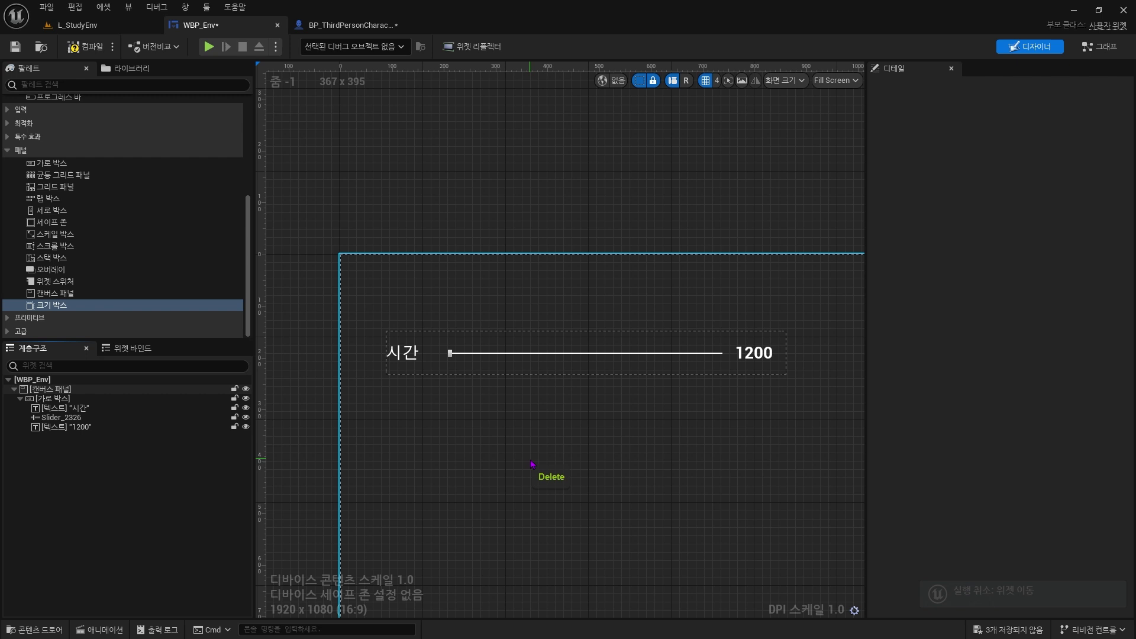
- Wrap the slider with a Size Box in place within the horizontal box
{"action": "left_click", "coordinate": [545, 354]}
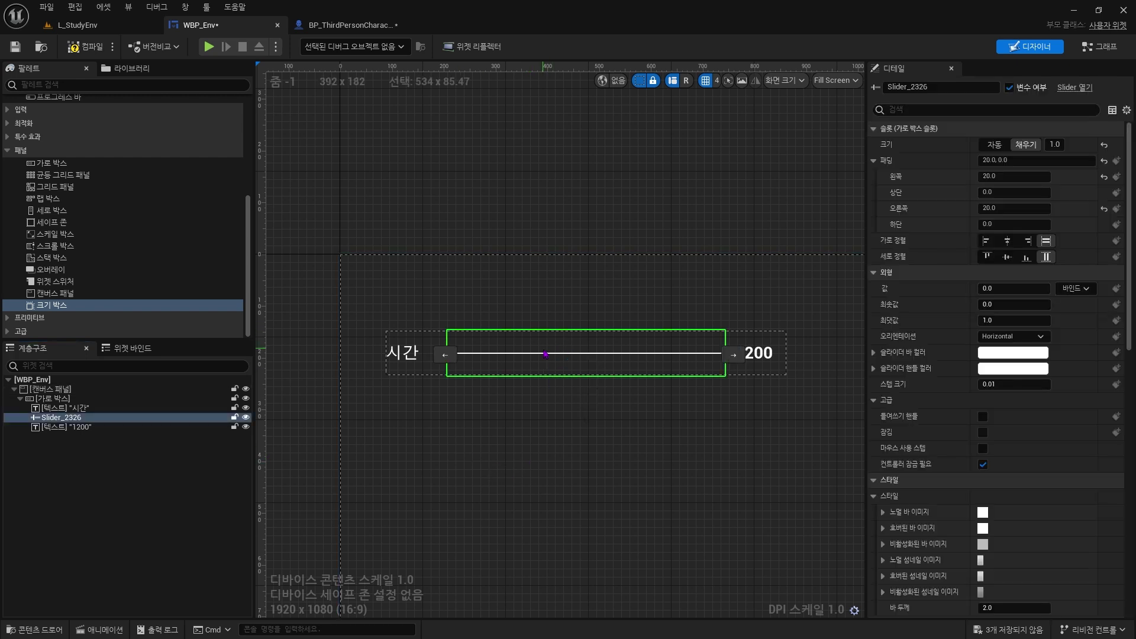
{"action": "right_click", "coordinate": [545, 354]}
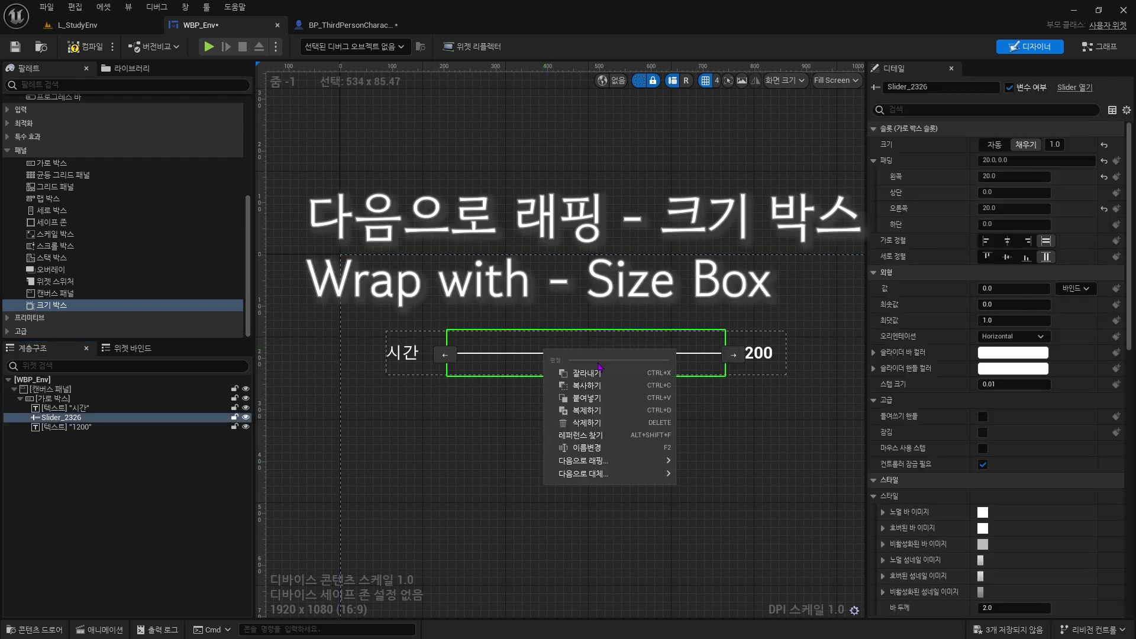
{"action": "mouse_move", "coordinate": [639, 464]}
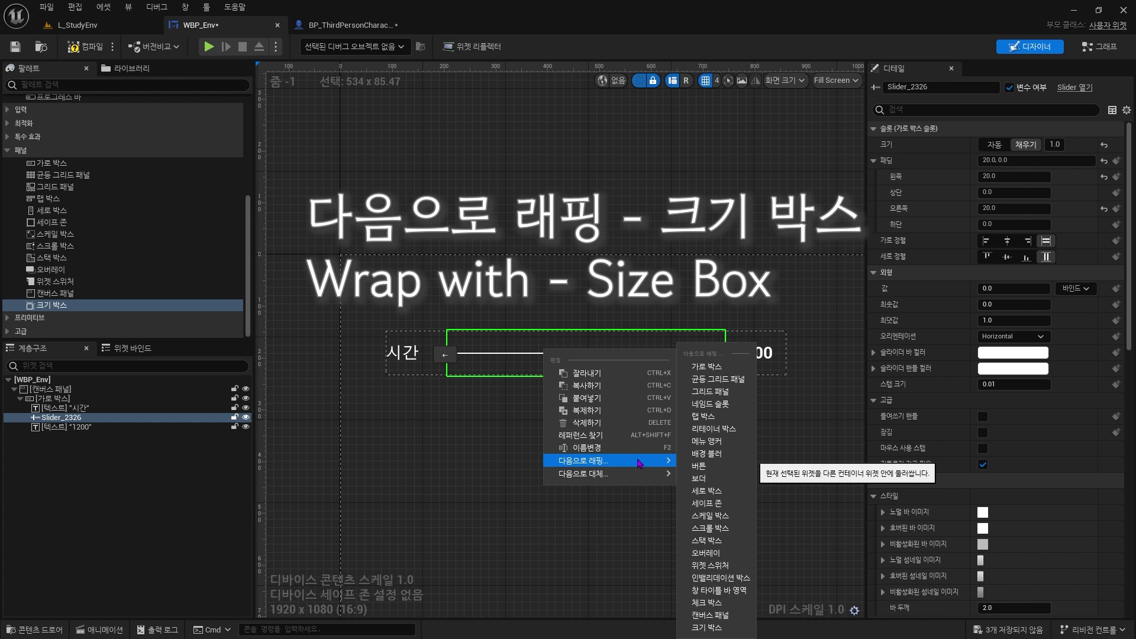
{"action": "left_click", "coordinate": [734, 632]}
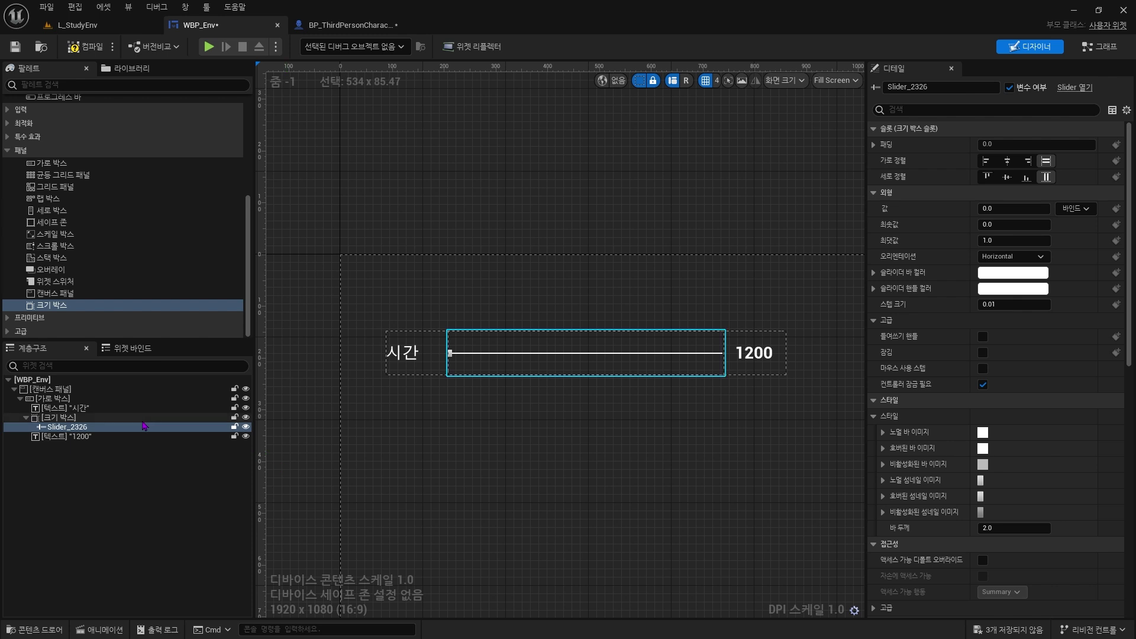
- Compare the slot settings of the Size Box and the slider inside it, including the padding, ending on the Size Box
{"action": "left_click", "coordinate": [143, 419]}
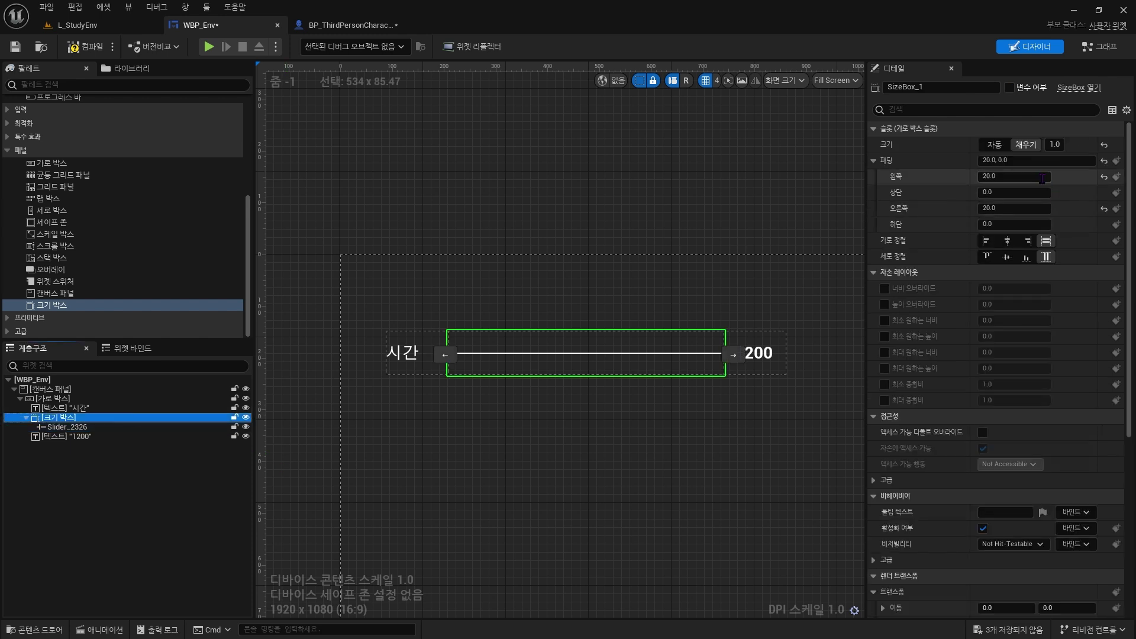
{"action": "left_click", "coordinate": [83, 427]}
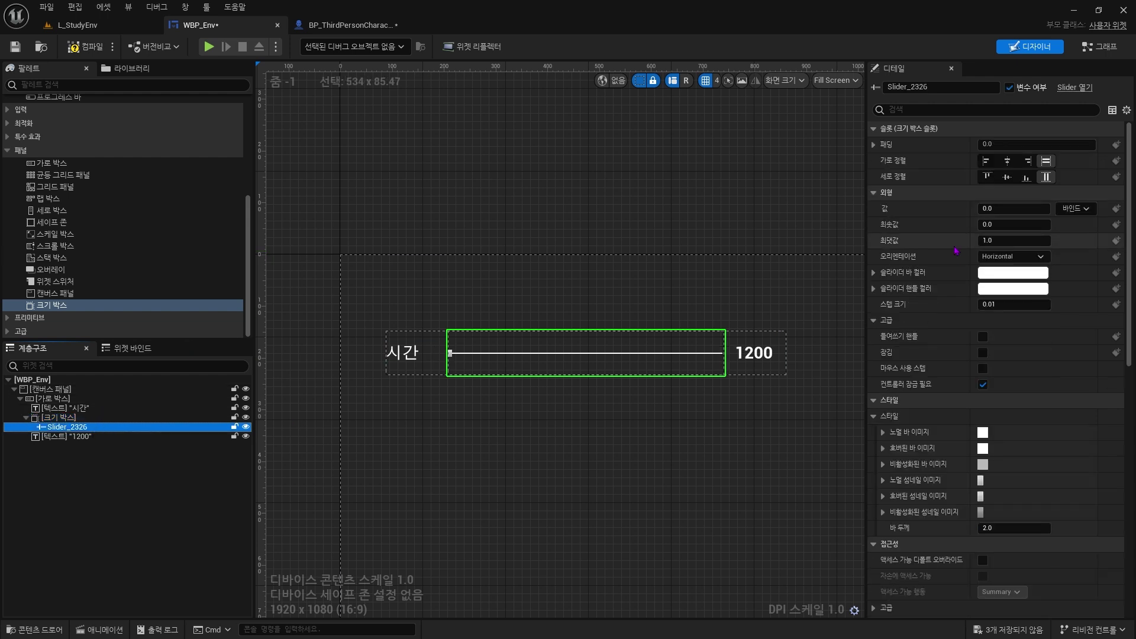
{"action": "left_click", "coordinate": [875, 145]}
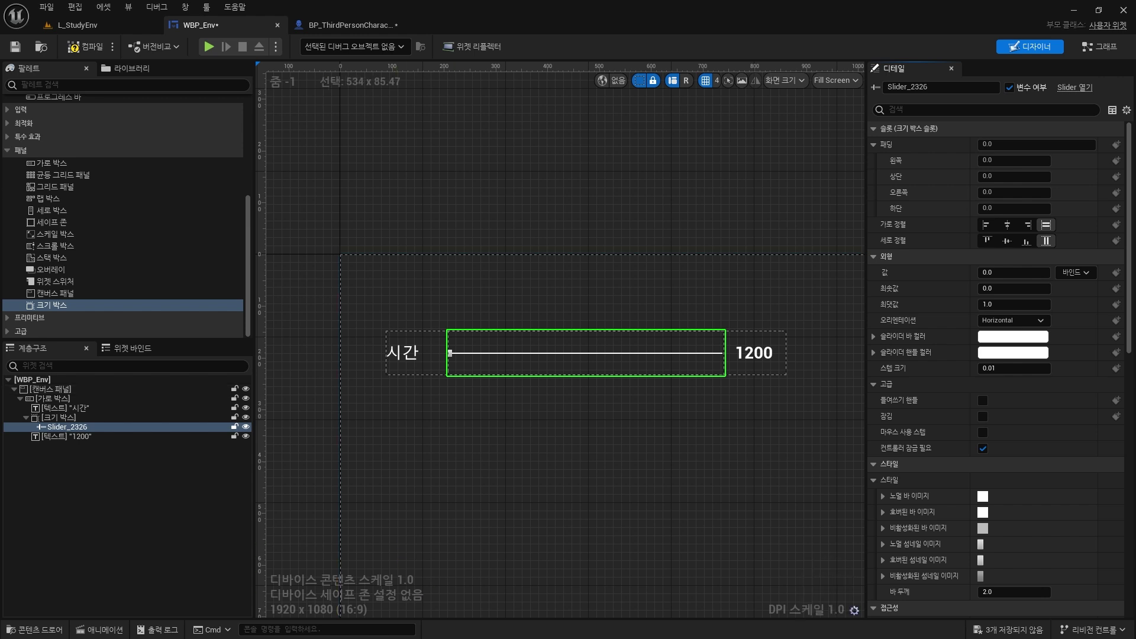
{"action": "left_click", "coordinate": [160, 418]}
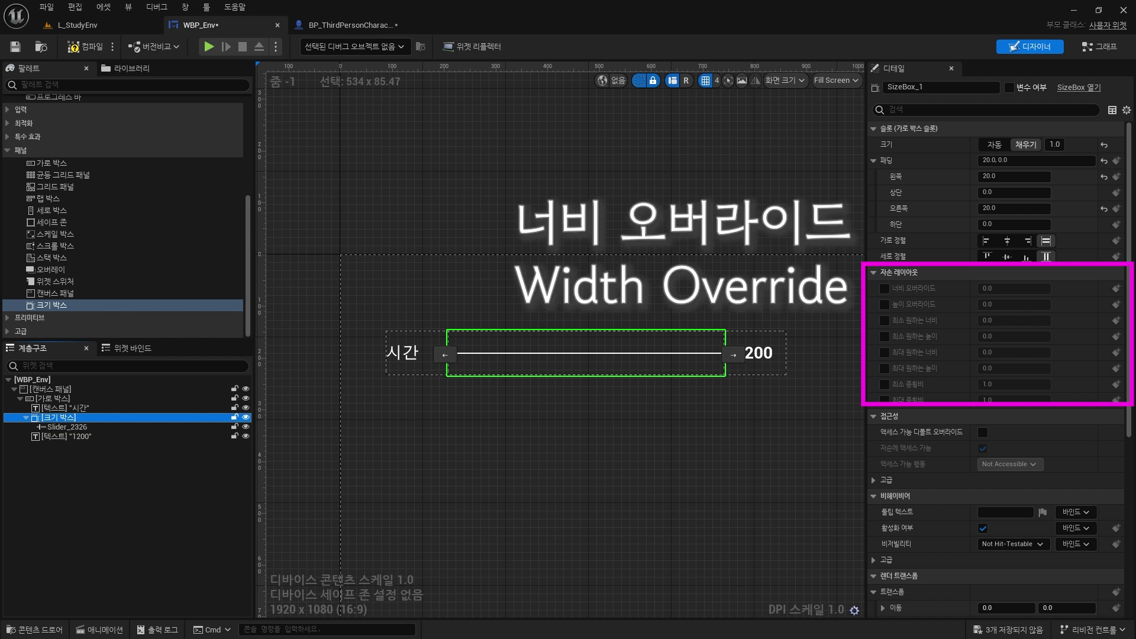
- Enable Width Override on the slider's Size Box and try widths of 500, 100 and 1000
{"action": "left_click", "coordinate": [885, 289]}
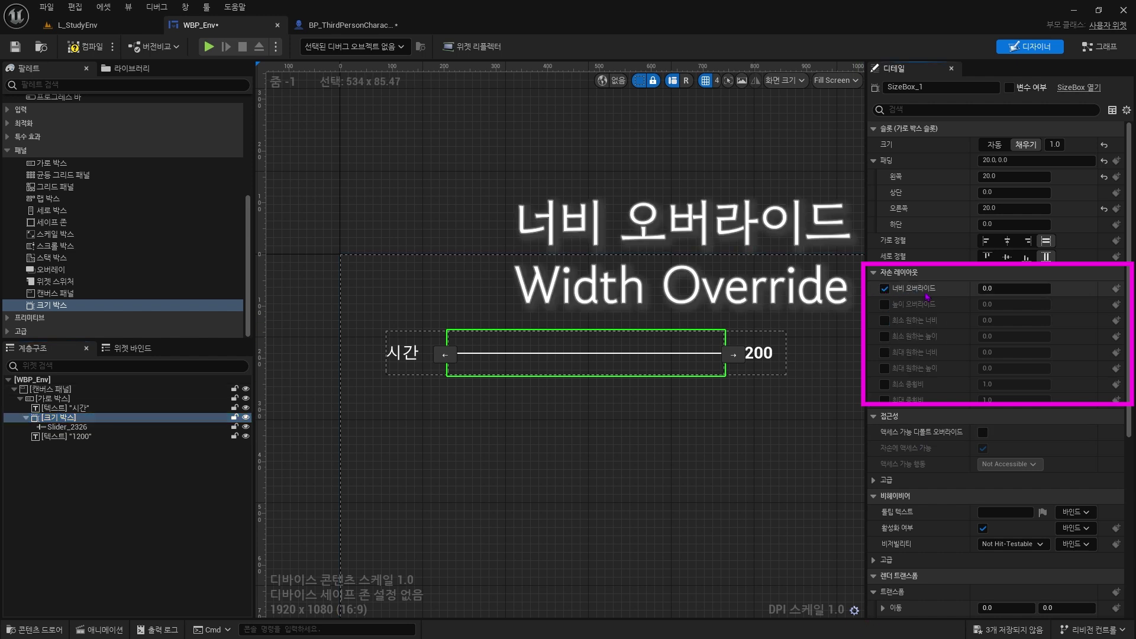
{"action": "left_click", "coordinate": [1012, 290]}
{"action": "type", "text": "500"}
{"action": "key", "text": "Return"}
{"action": "type", "text": "100"}
{"action": "key", "text": "Return"}
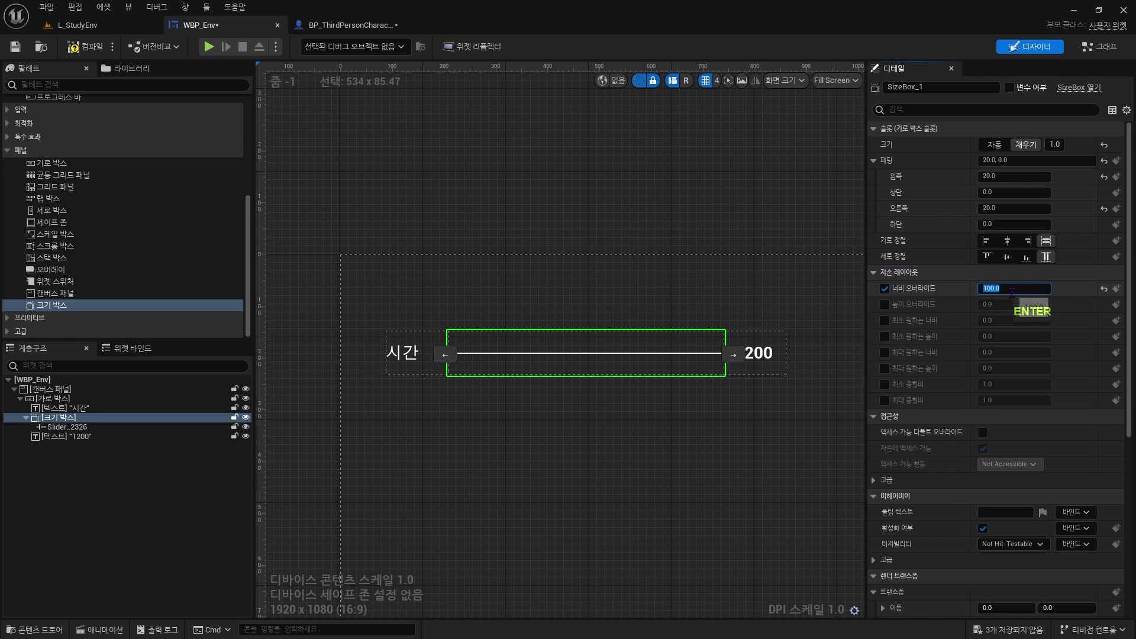
{"action": "type", "text": "1000"}
{"action": "key", "text": "Return"}
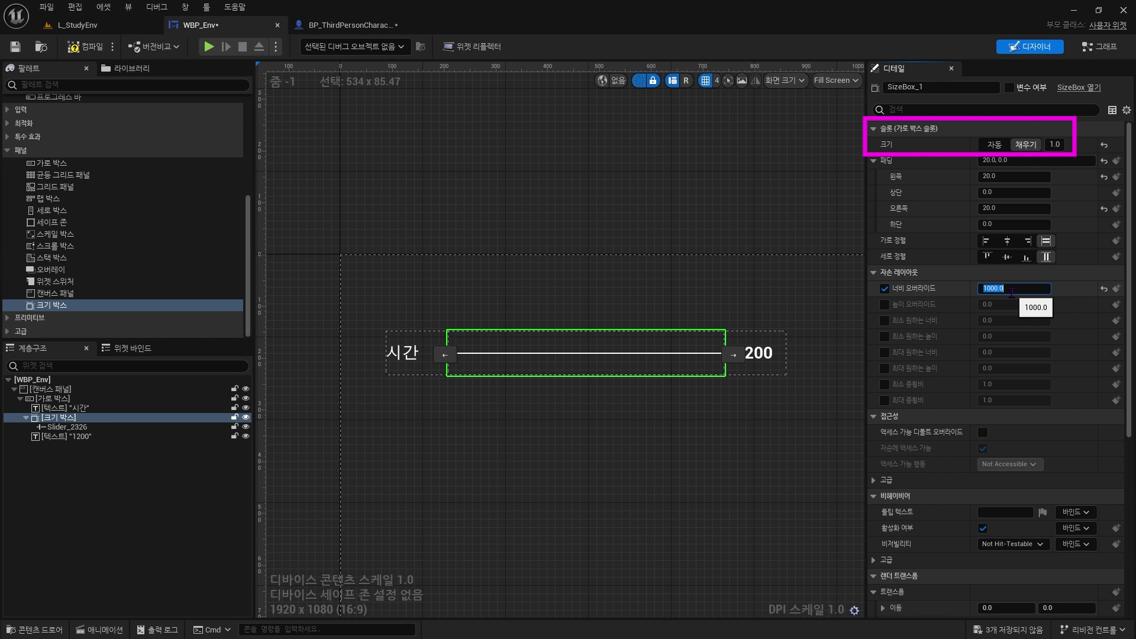
- Set the Size Box's slot size to Auto and its Width Override to 300, trying 200 first
{"action": "left_click", "coordinate": [995, 144]}
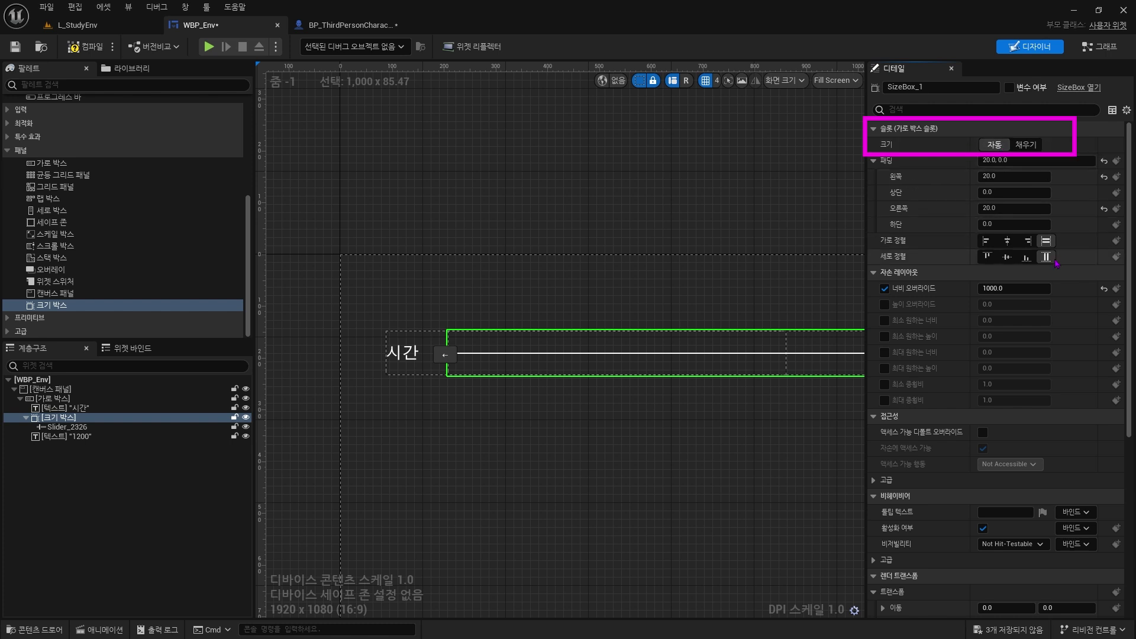
{"action": "left_click", "coordinate": [1015, 288]}
{"action": "type", "text": "200"}
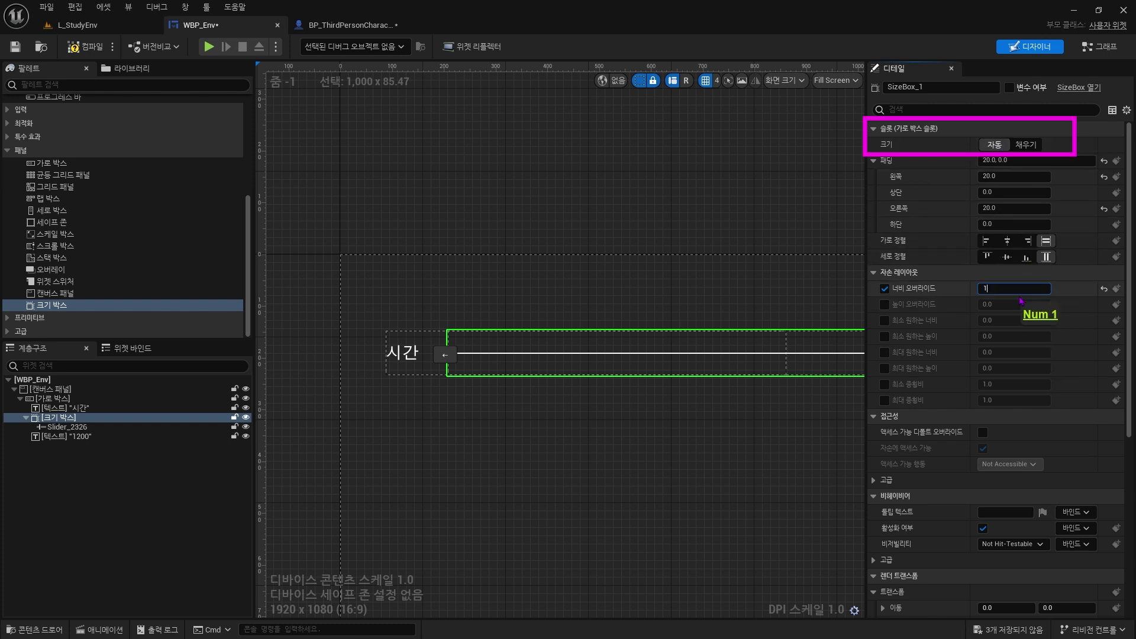
{"action": "key", "text": "Return"}
{"action": "key", "text": "Return"}
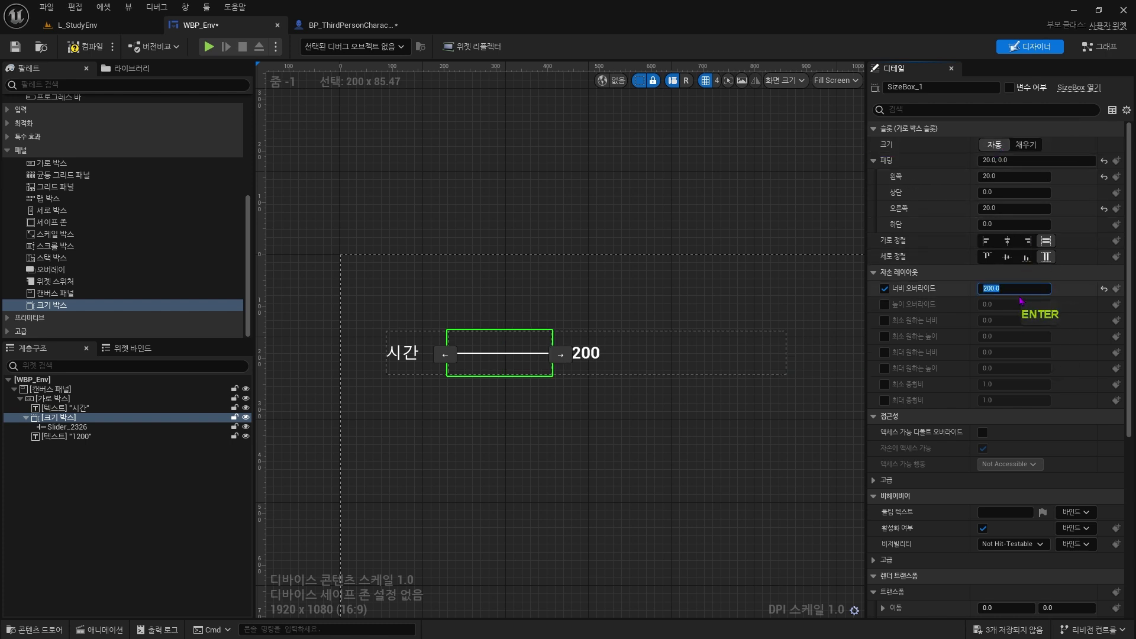
{"action": "type", "text": "300"}
{"action": "key", "text": "Return"}
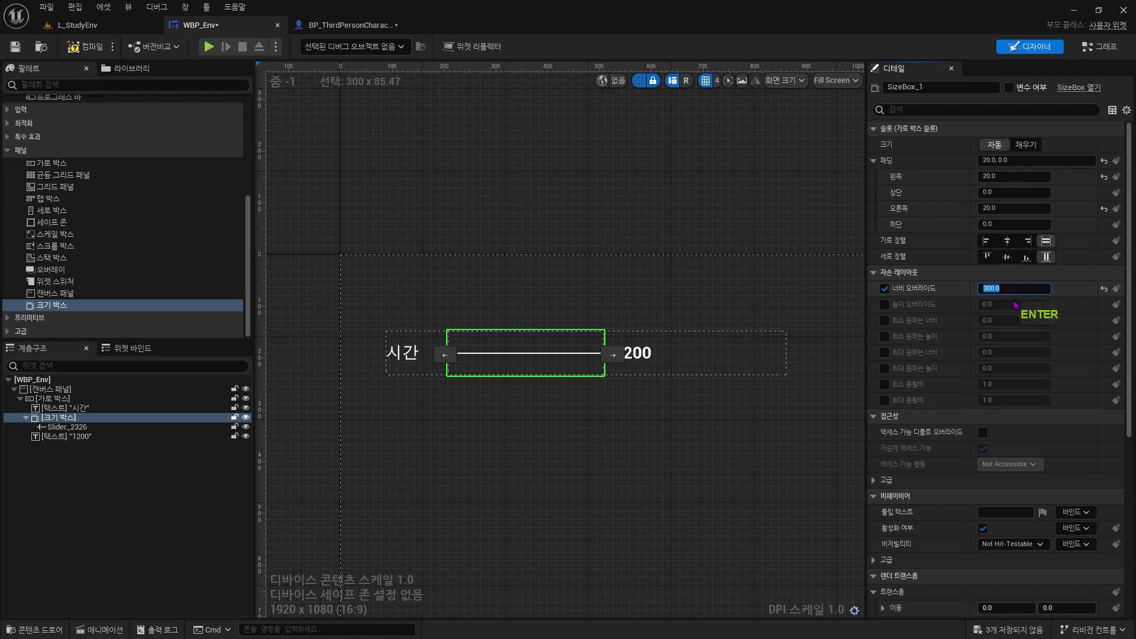
{"action": "key", "text": "Return"}
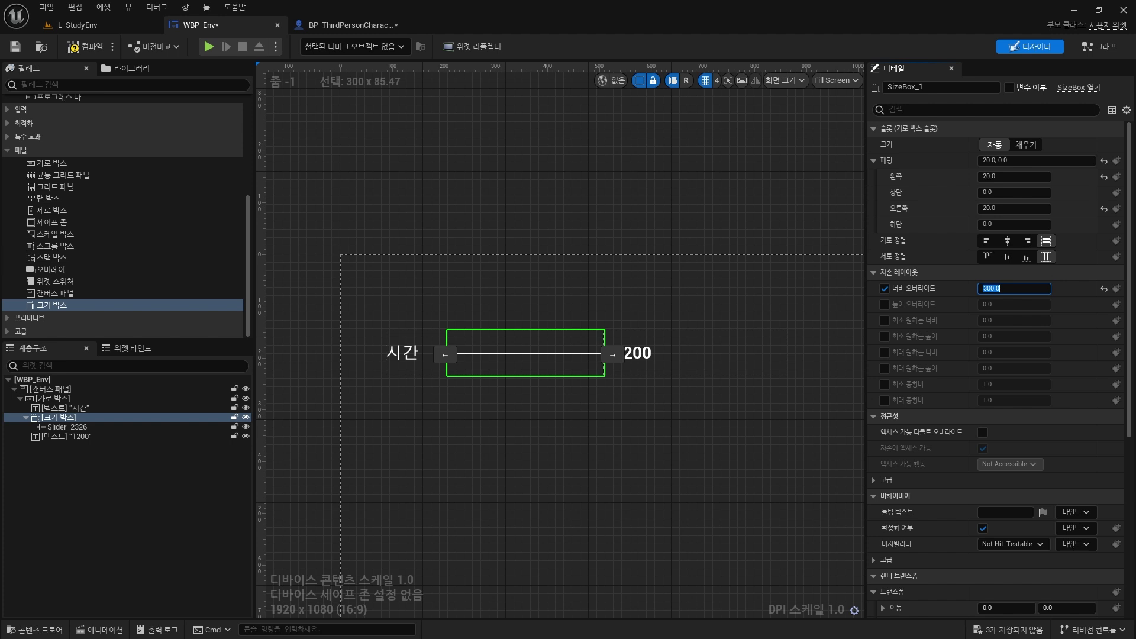
- Enable Min Desired Height on the slider's Size Box and set it to 1000
{"action": "left_click", "coordinate": [885, 337]}
{"action": "left_click", "coordinate": [1011, 336]}
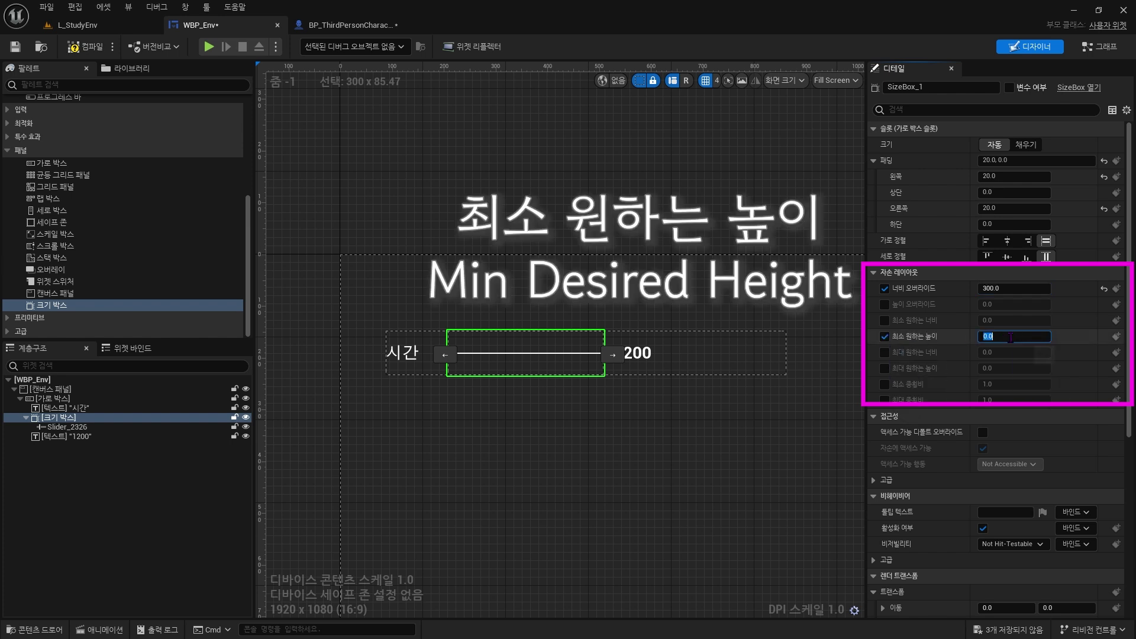
{"action": "type", "text": "1000"}
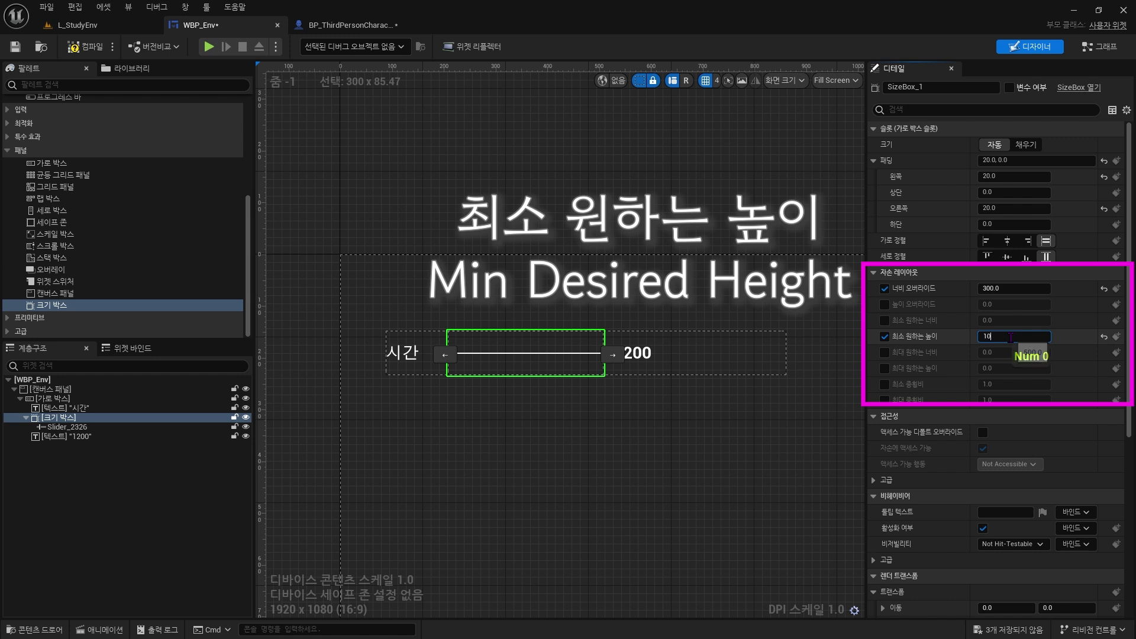
{"action": "key", "text": "Return"}
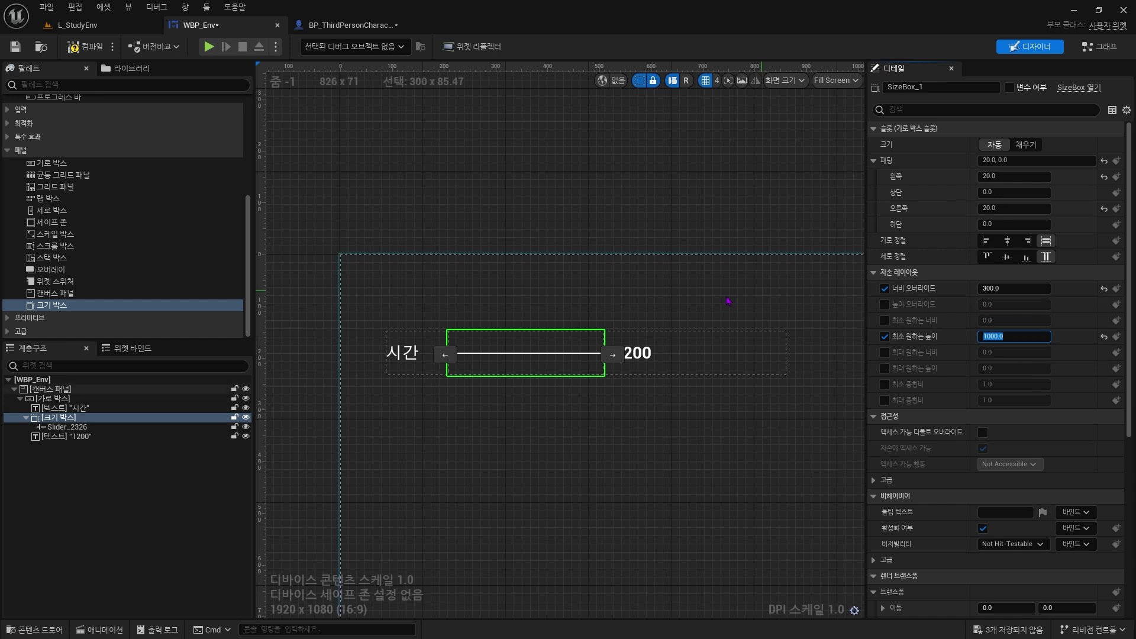
- Resize the horizontal box to about 683 × 119 and enable Size to Content for it
{"action": "left_click", "coordinate": [140, 399]}
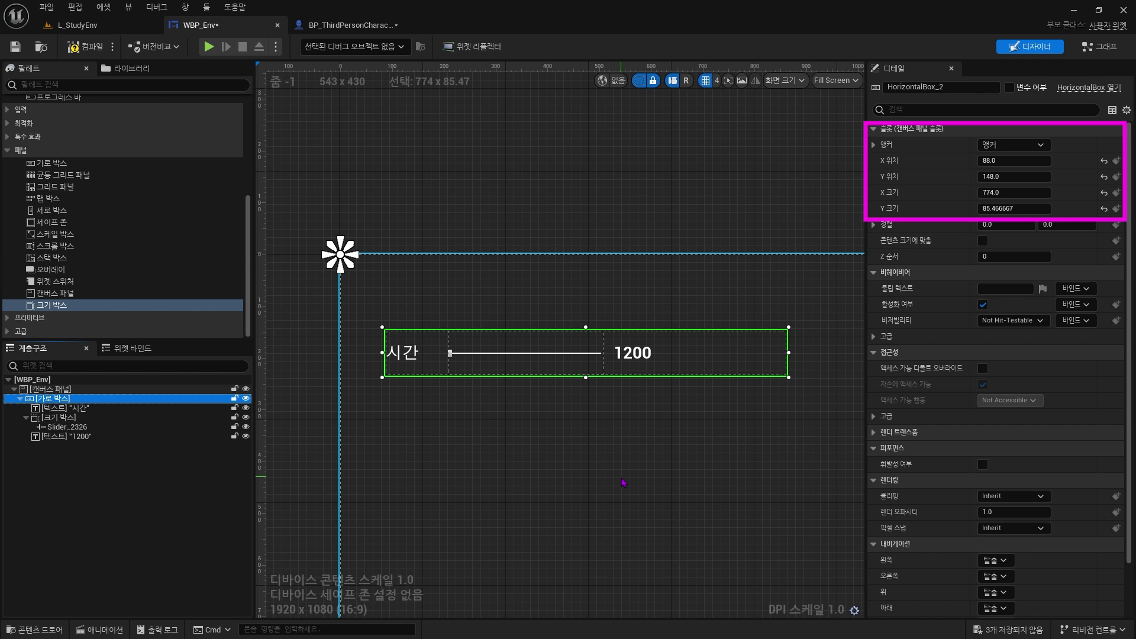
{"action": "left_click_drag", "start_coordinate": [1033, 194], "coordinate": [1060, 228]}
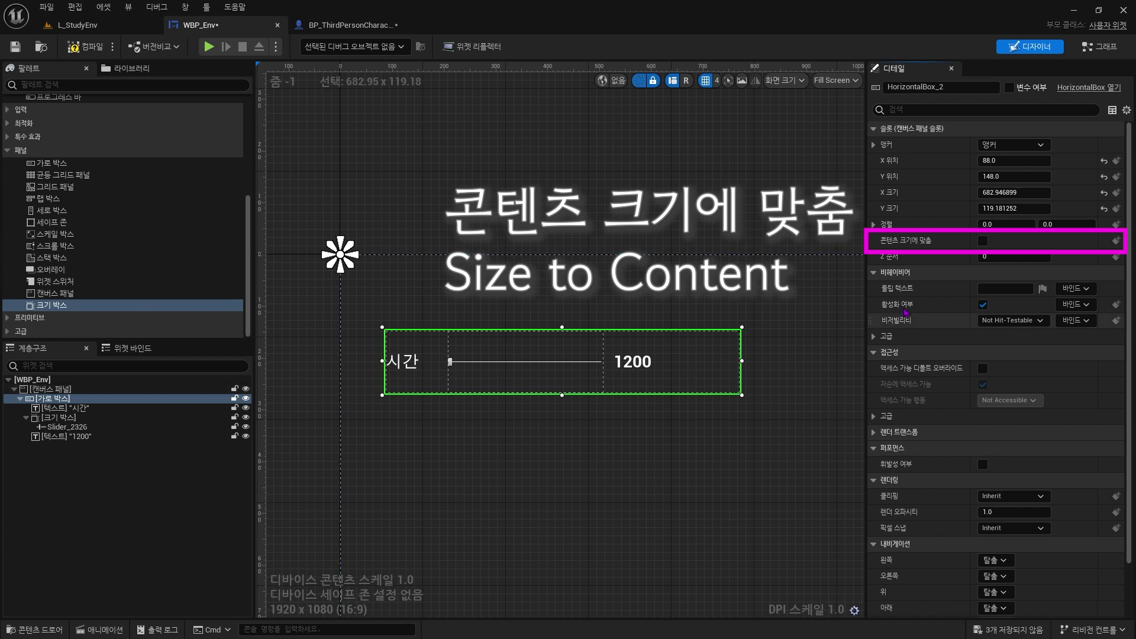
{"action": "left_click", "coordinate": [983, 241]}
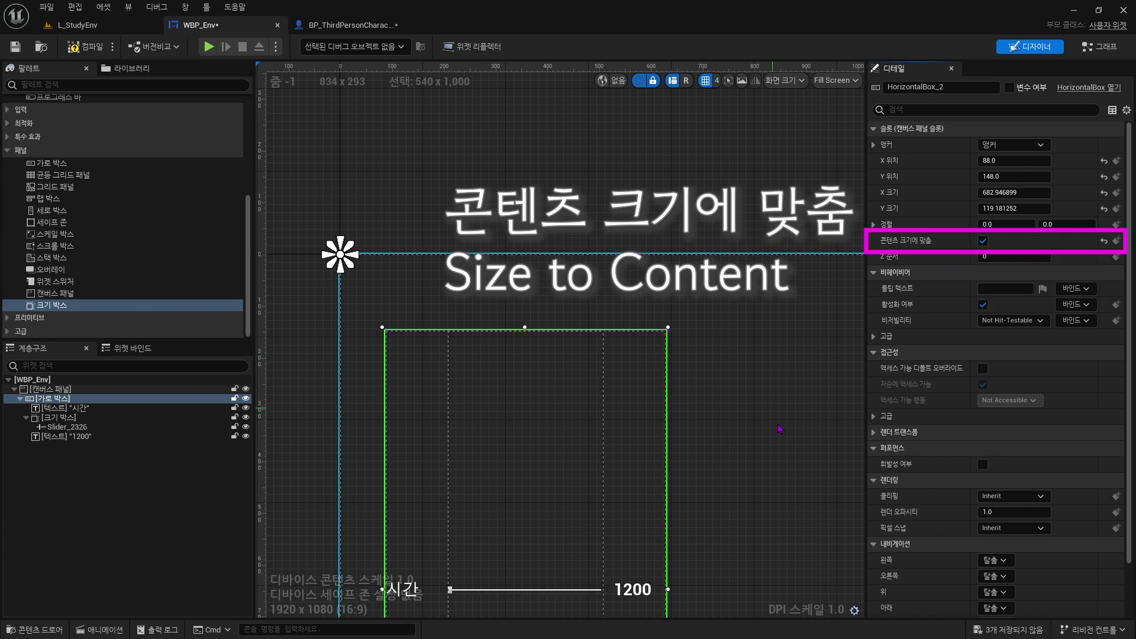
{"action": "right_click_drag", "start_coordinate": [799, 518], "coordinate": [767, 238]}
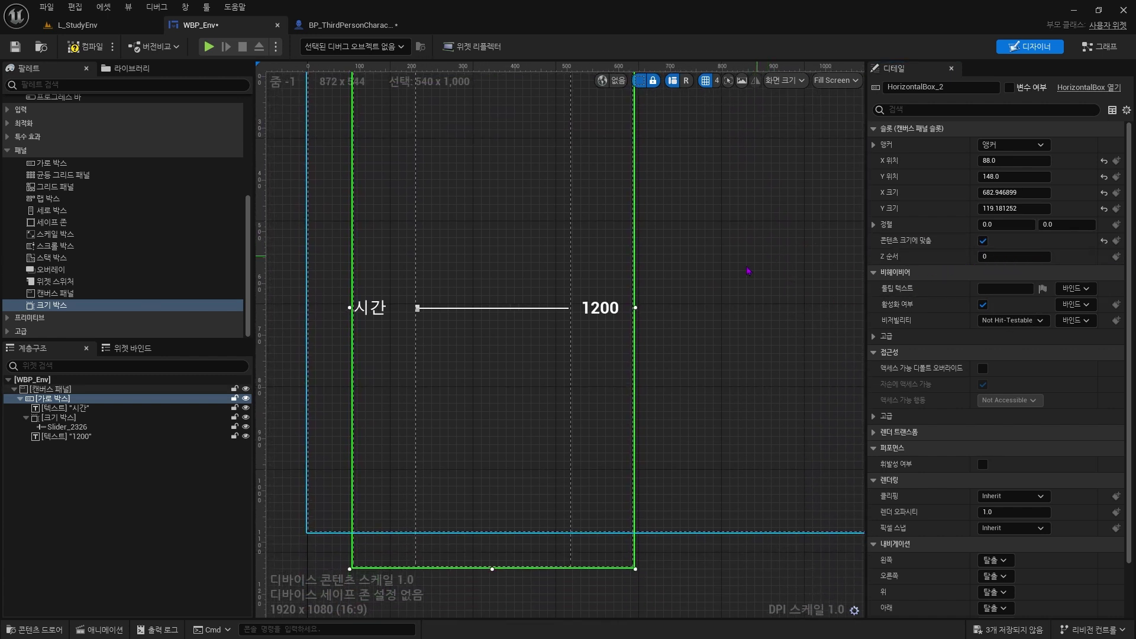
- Reduce the Min Desired Height of the slider's Size Box to about 182
{"action": "left_click", "coordinate": [123, 419]}
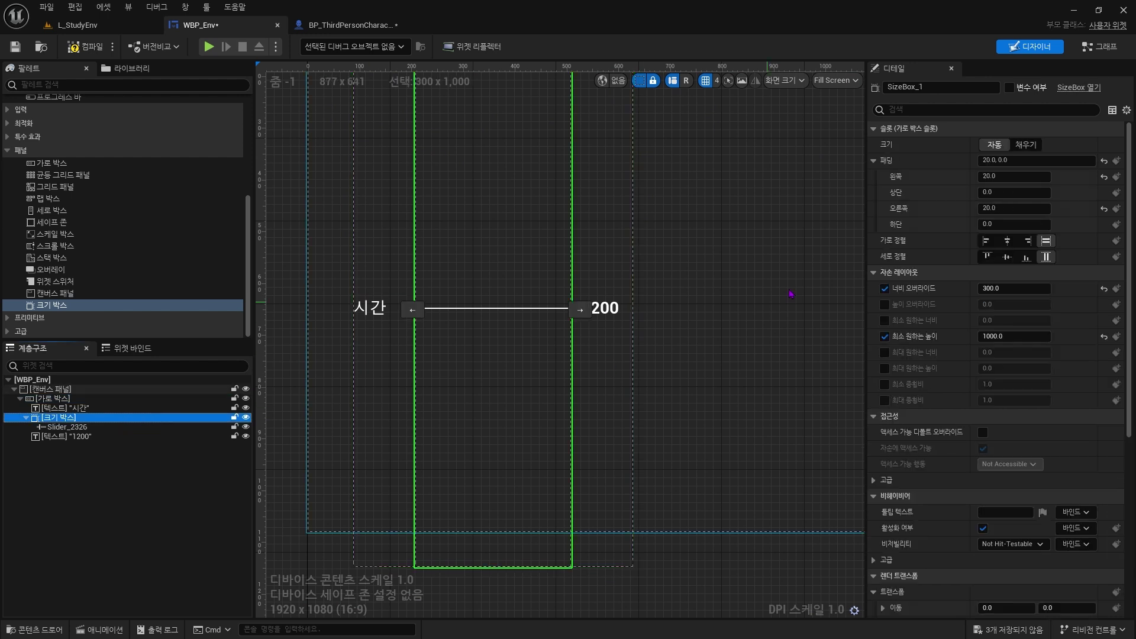
{"action": "left_click", "coordinate": [1014, 336]}
{"action": "left_click_drag", "start_coordinate": [1014, 337], "coordinate": [1101, 373]}
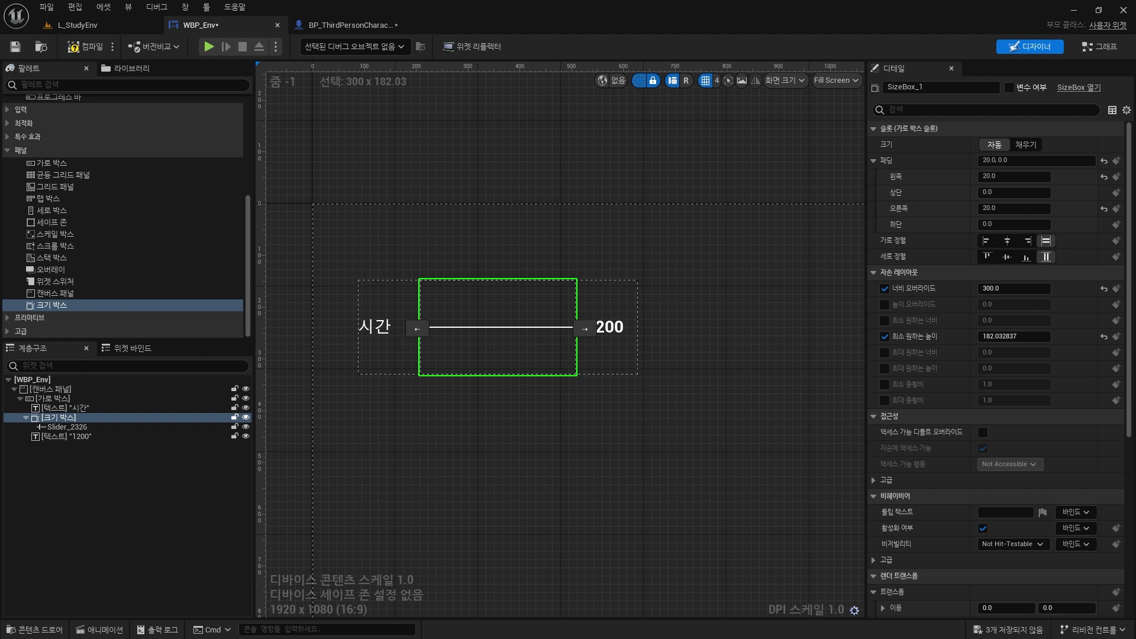
- Wrap the "시간" text with a Size Box inside the horizontal box
{"action": "left_click", "coordinate": [383, 329]}
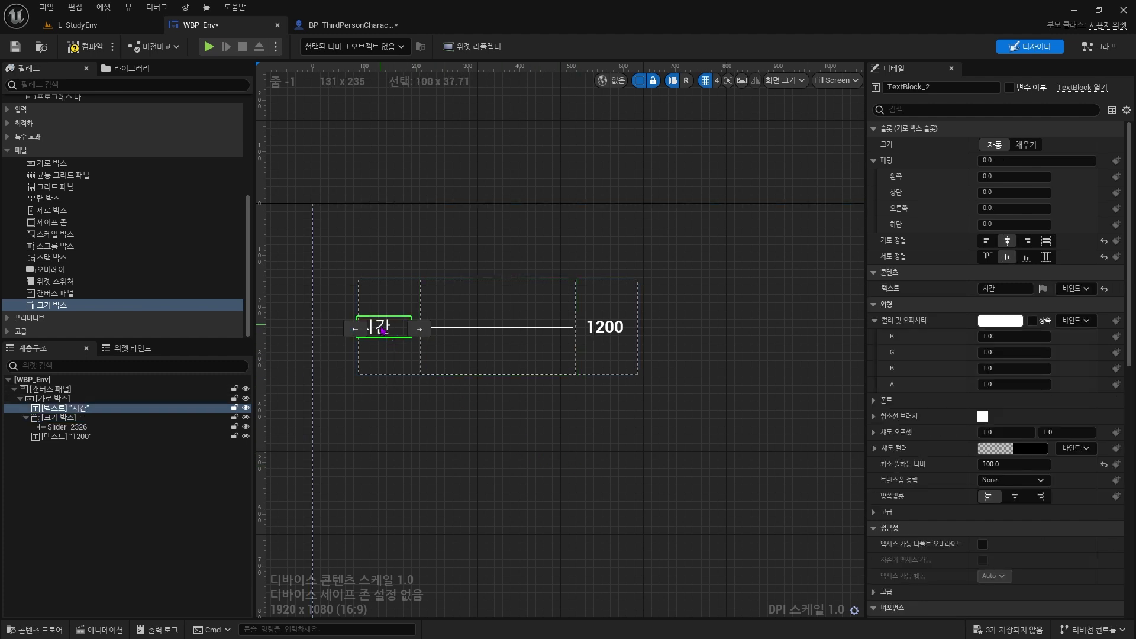
{"action": "right_click", "coordinate": [383, 329]}
{"action": "mouse_move", "coordinate": [450, 437]}
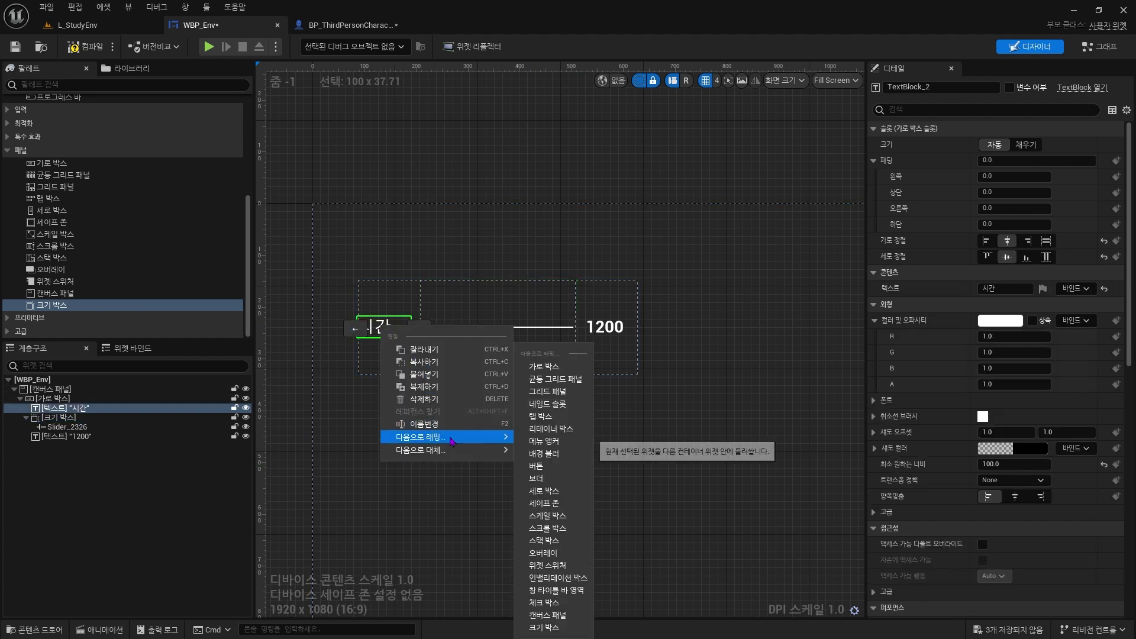
{"action": "left_click", "coordinate": [544, 628]}
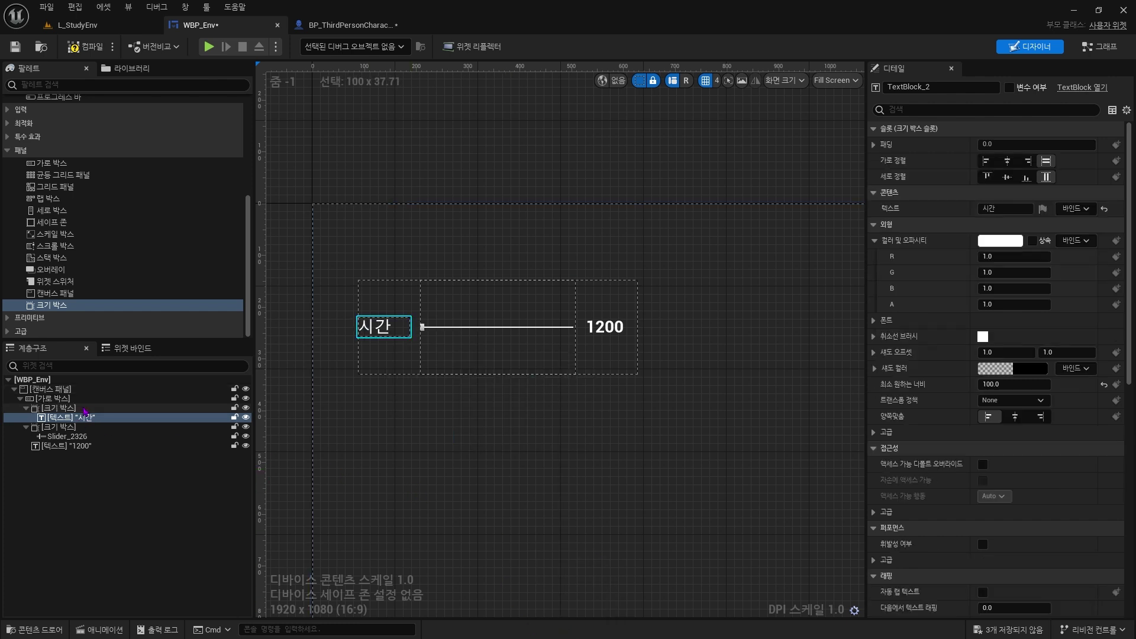
- Enable Max Desired Width on the Size Box around the "시간" text and set it to 200
{"action": "left_click", "coordinate": [84, 409]}
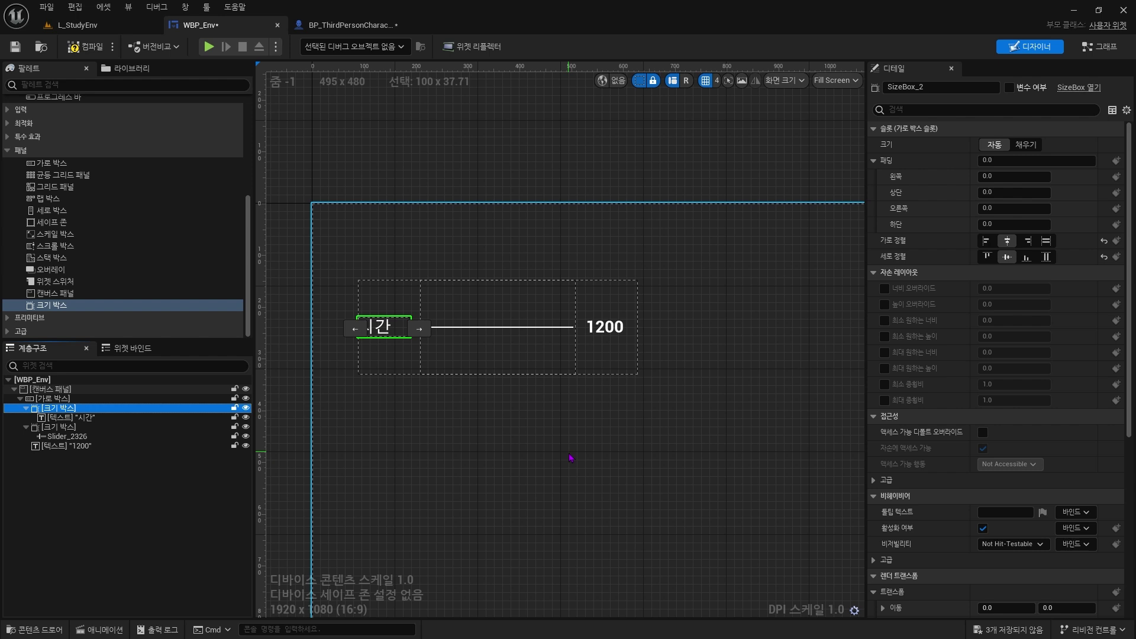
{"action": "left_click", "coordinate": [884, 353]}
{"action": "left_click", "coordinate": [1028, 353]}
{"action": "type", "text": "2"}
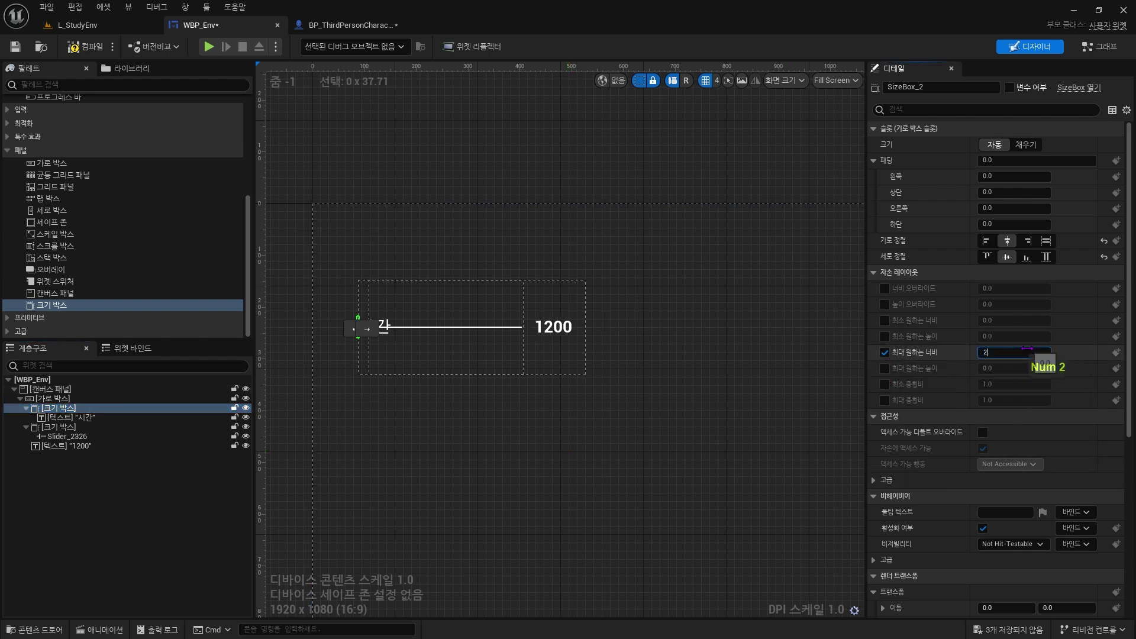
{"action": "type", "text": "00"}
{"action": "key", "text": "Return"}
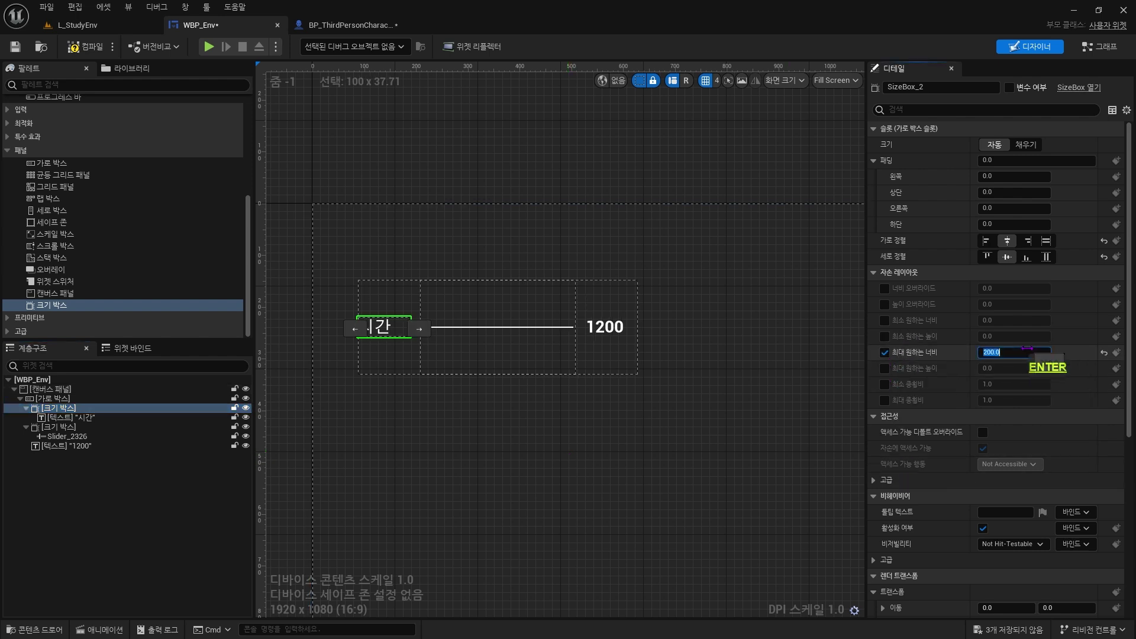
- Change the "시간" label's text to "구독 좋아요 부탁드립니다." and check the widget in a play preview
{"action": "left_click", "coordinate": [155, 418]}
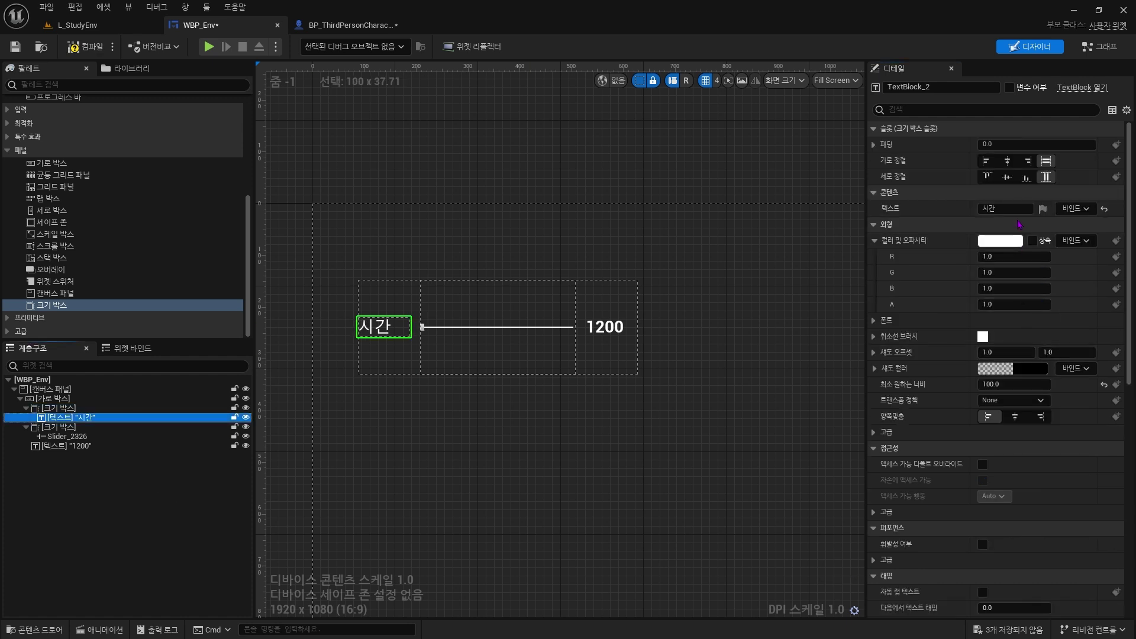
{"action": "left_click", "coordinate": [1006, 208]}
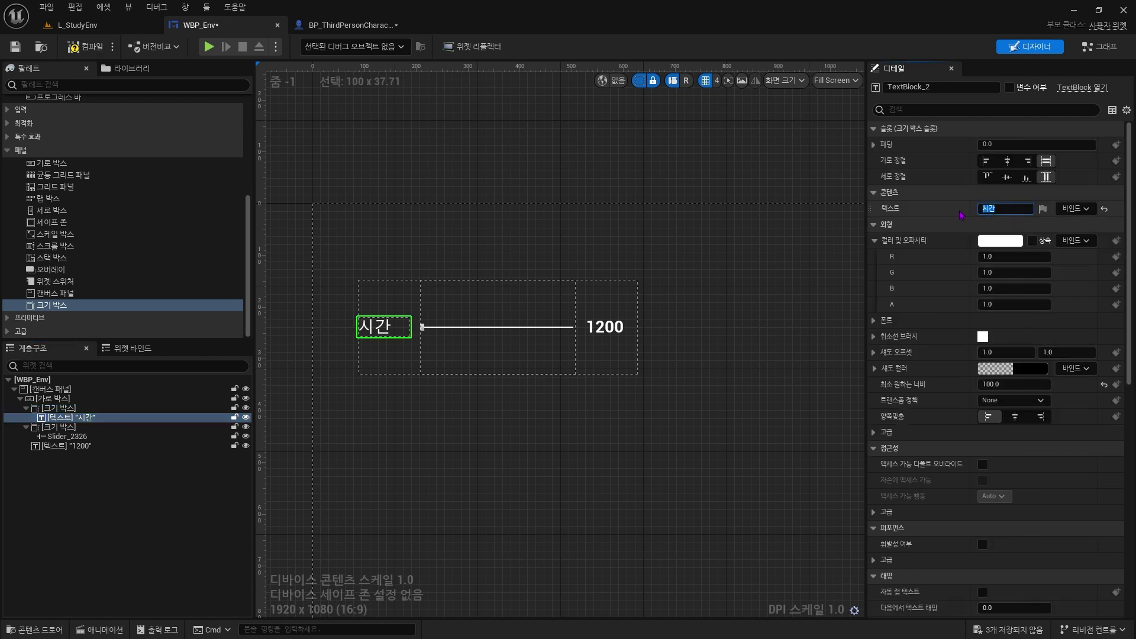
{"action": "type", "text": "구독 좋아요 부탁"}
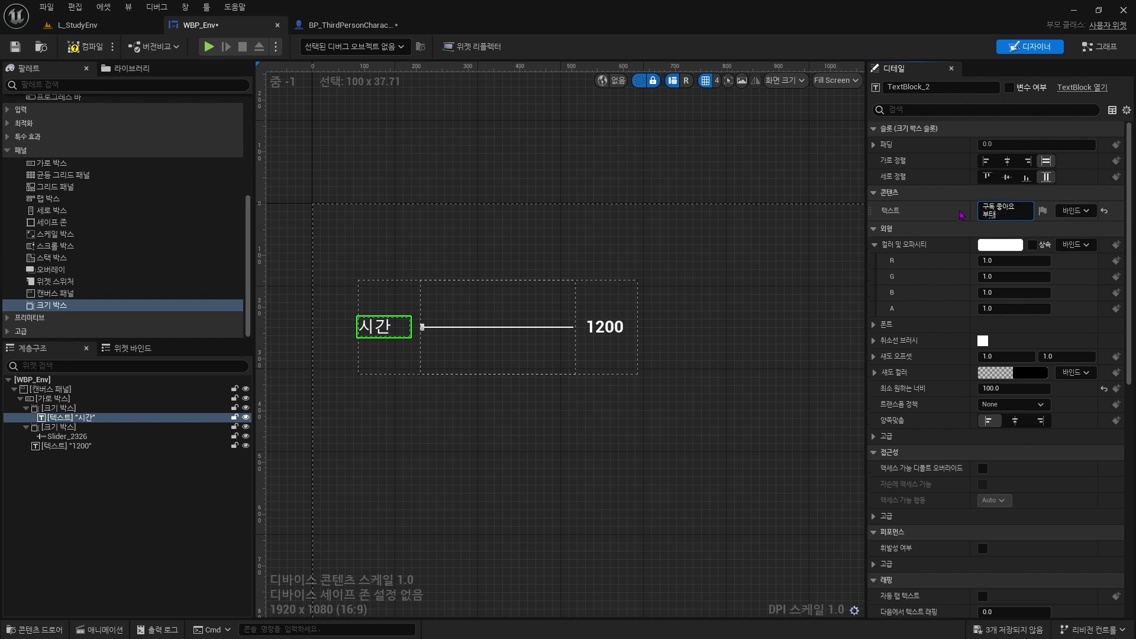
{"action": "type", "text": "드립니다."}
{"action": "key", "text": "Return"}
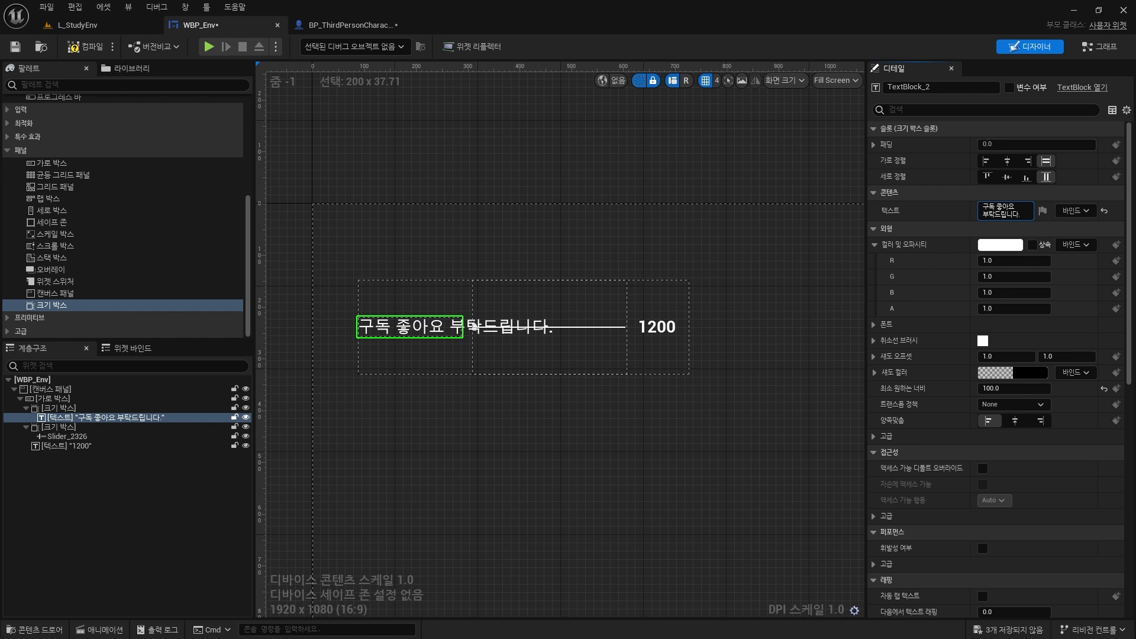
{"action": "key", "text": "alt+p"}
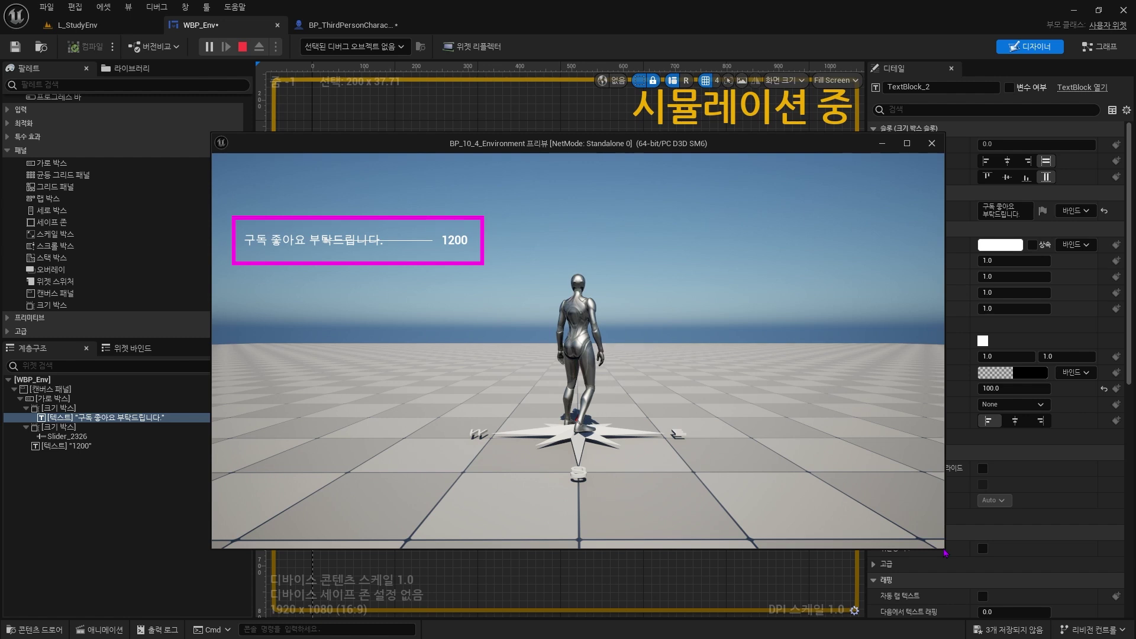
{"action": "key", "text": "Escape"}
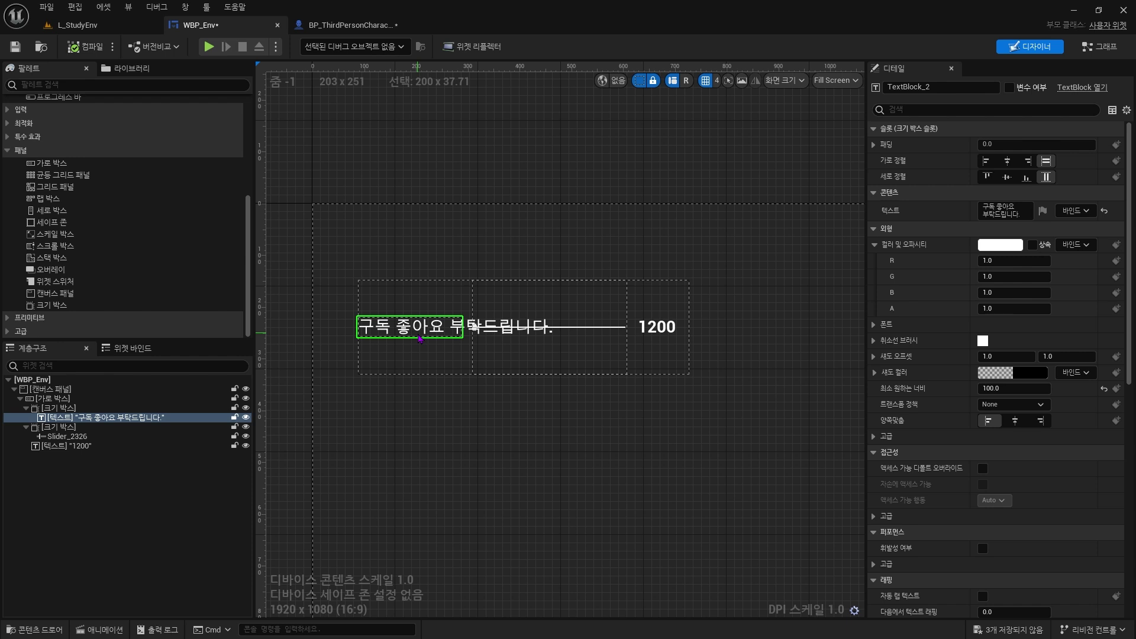
- Try Auto Wrap Text on the long label and turn it off again
{"action": "scroll", "coordinate": [887, 265], "scroll_direction": "down", "scroll_amount": 8}
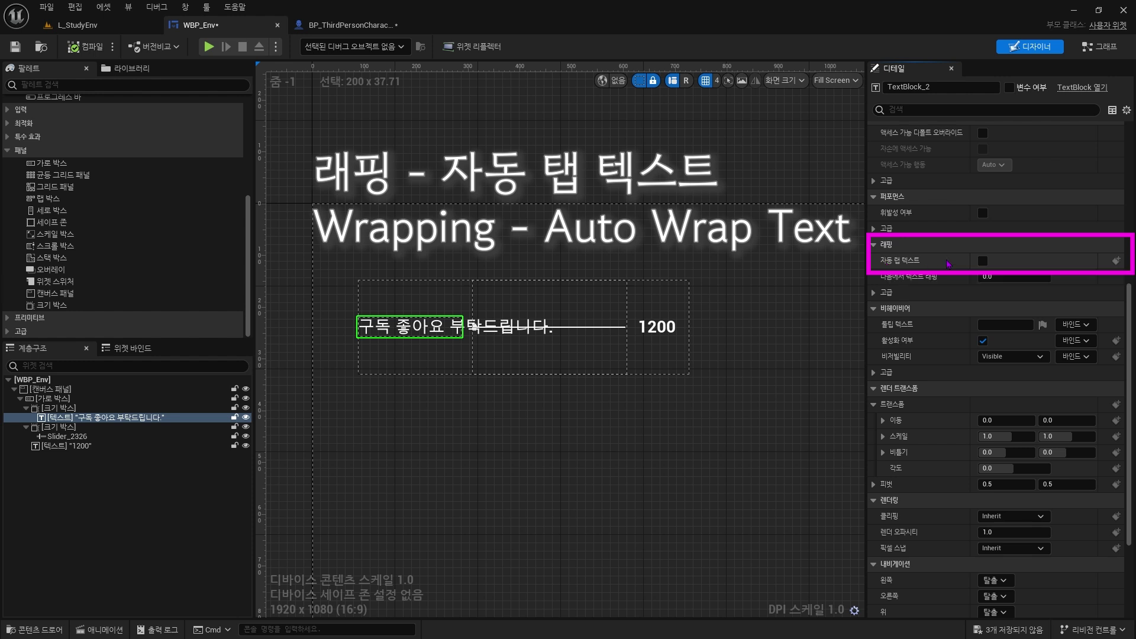
{"action": "left_click", "coordinate": [983, 260]}
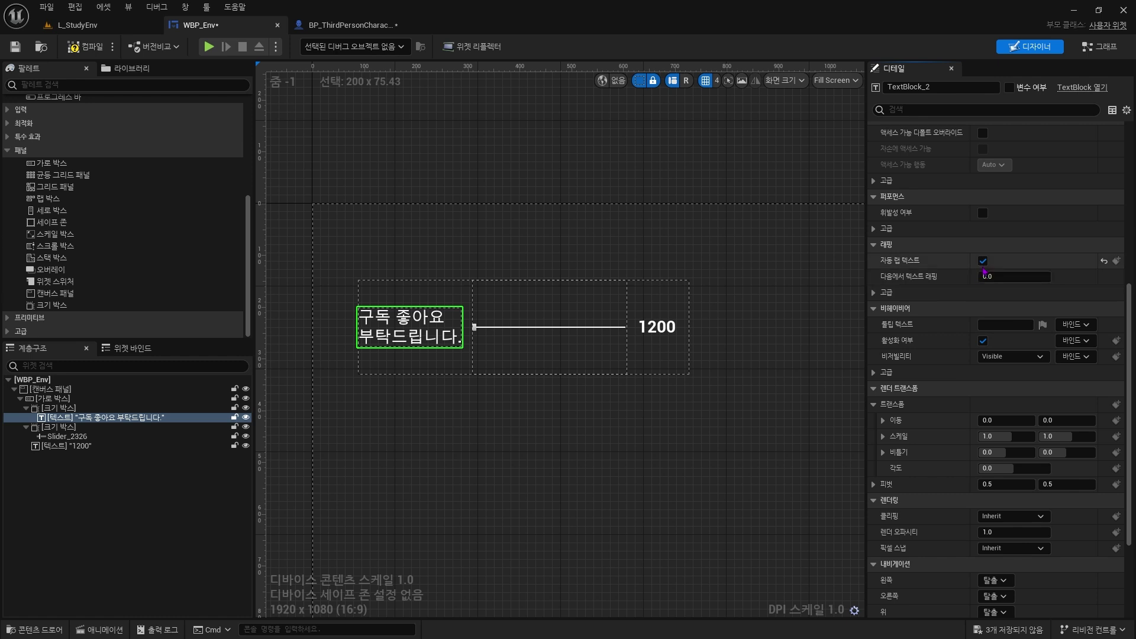
{"action": "left_click", "coordinate": [982, 260]}
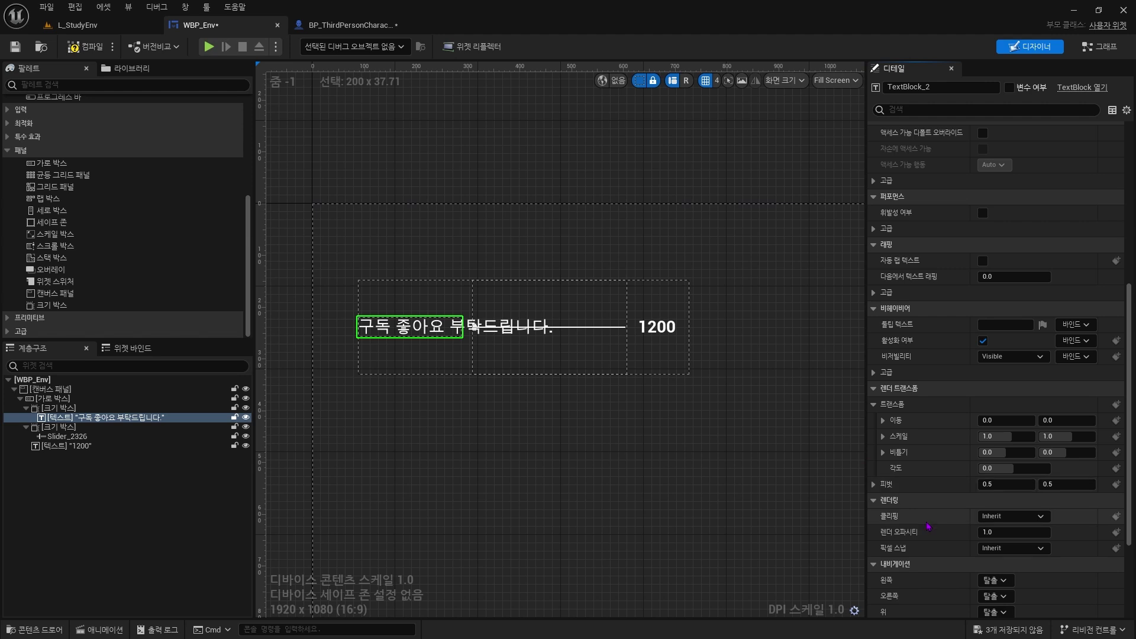
- Set the label text's rendering Clipping option to Clip to Bounds
{"action": "scroll", "coordinate": [928, 524], "scroll_direction": "down", "scroll_amount": 5}
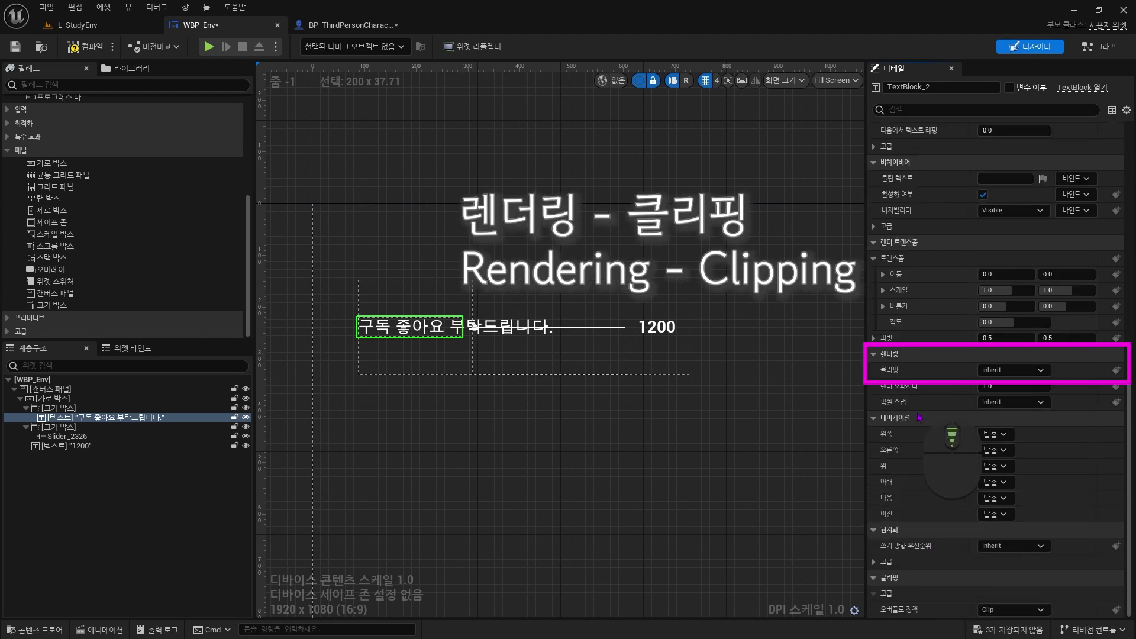
{"action": "mouse_move", "coordinate": [891, 373]}
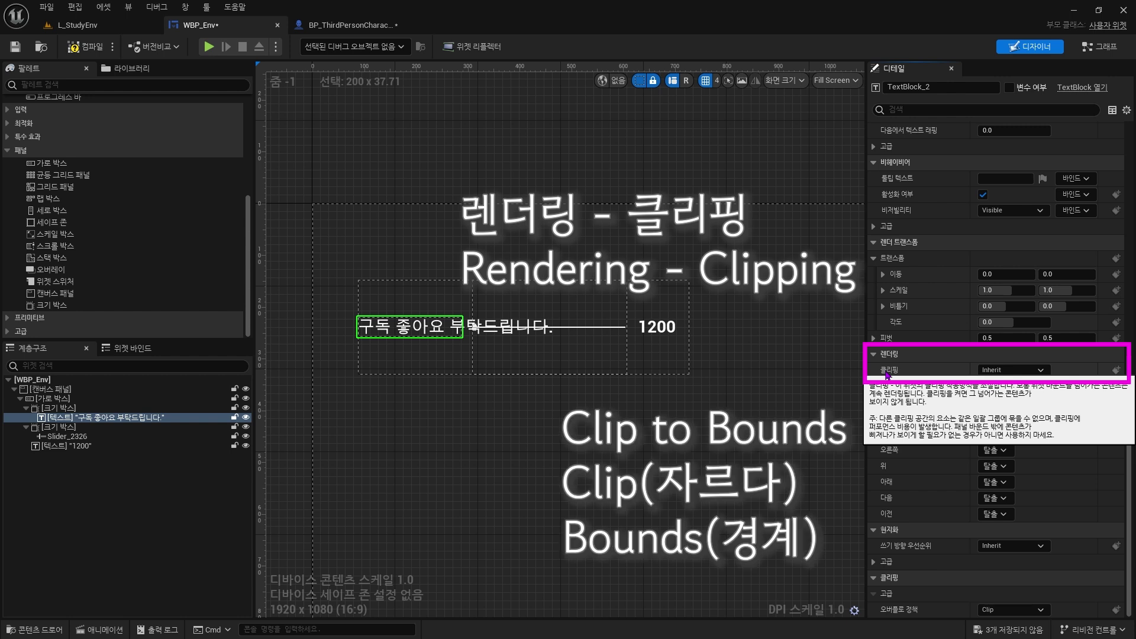
{"action": "left_click", "coordinate": [1025, 371]}
{"action": "left_click", "coordinate": [1003, 393]}
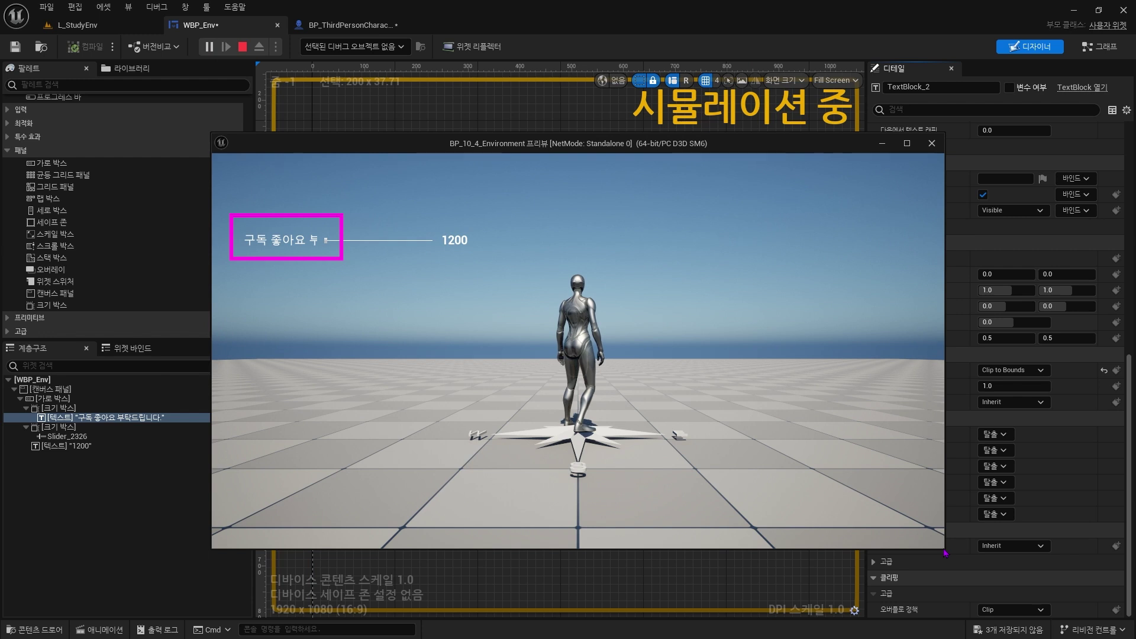
- Stop the play preview, move the long label out of its Size Box into the Horizontal Box, and delete the empty Size Box
{"action": "key", "text": "Escape"}
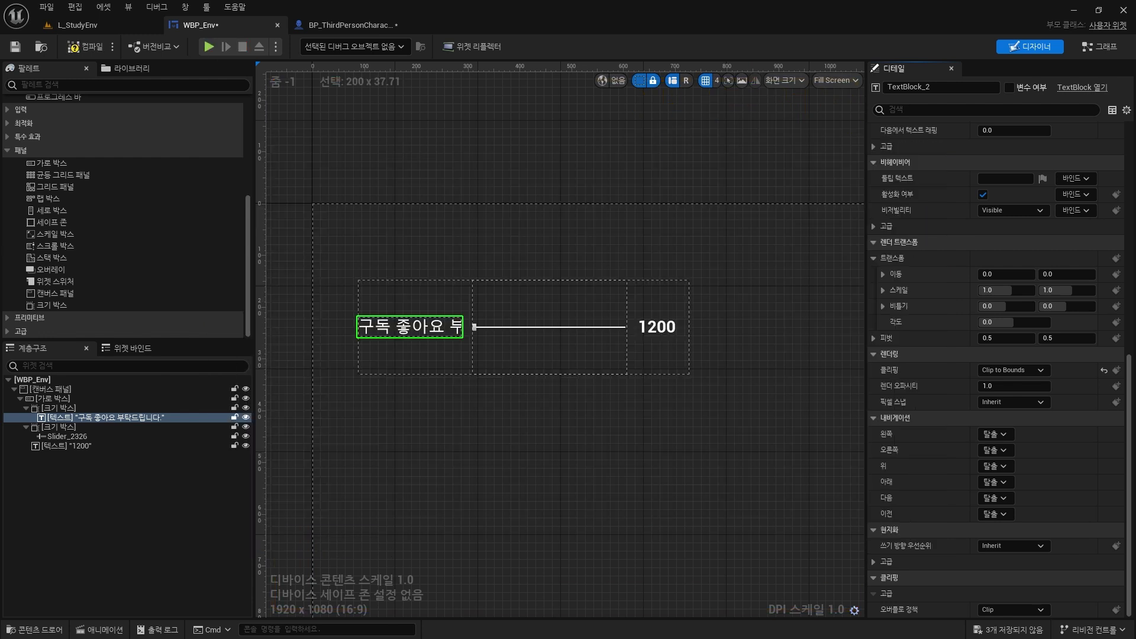
{"action": "key", "text": "Escape"}
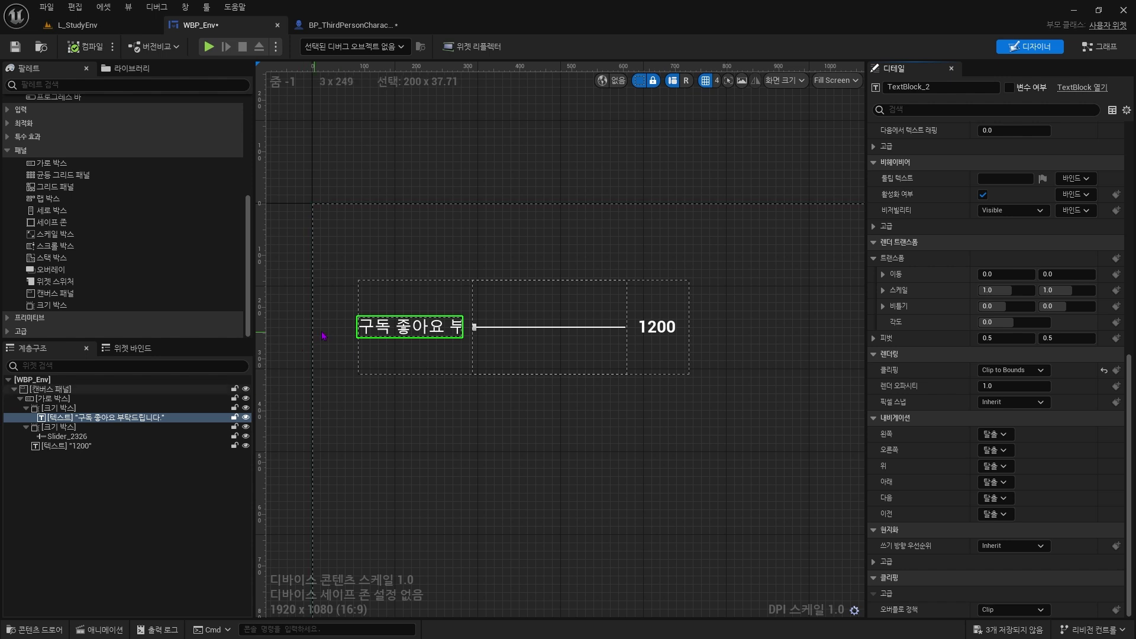
{"action": "left_click_drag", "start_coordinate": [76, 416], "coordinate": [77, 412]}
{"action": "left_click", "coordinate": [66, 408]}
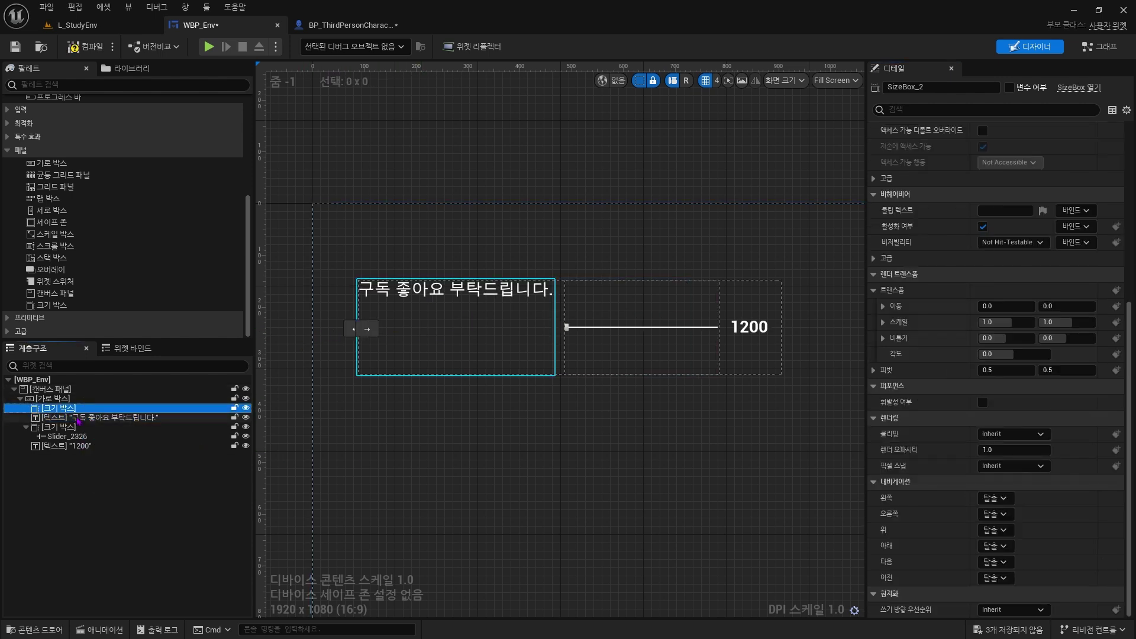
{"action": "key", "text": "Delete"}
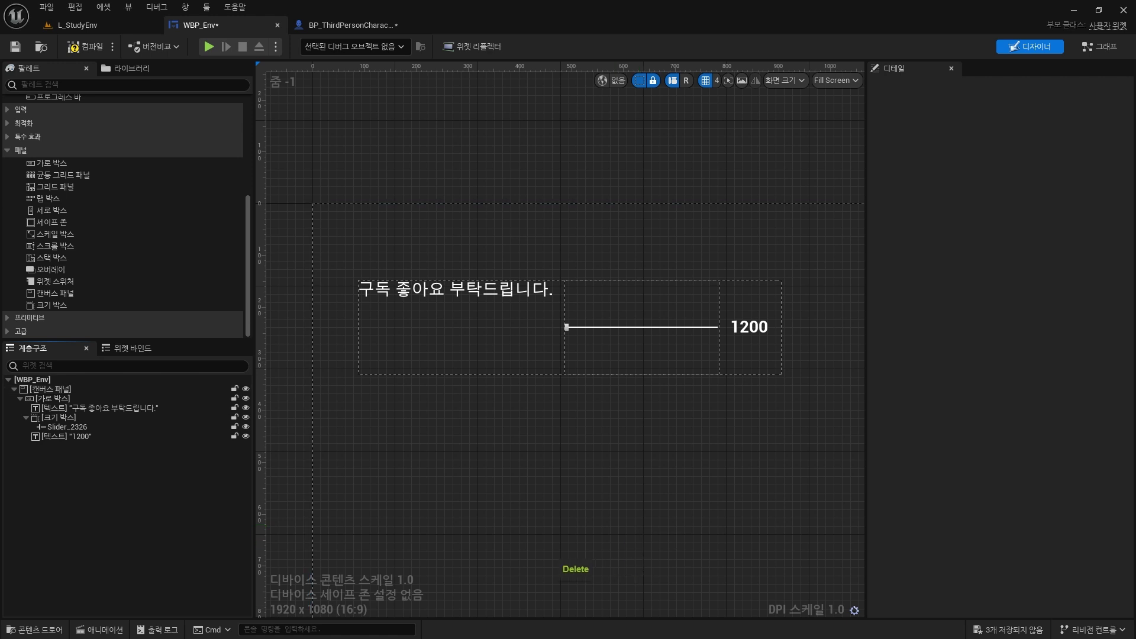
- Set the label's text to "시간" and center it horizontally and vertically in its Horizontal Box slot
{"action": "left_click", "coordinate": [495, 300]}
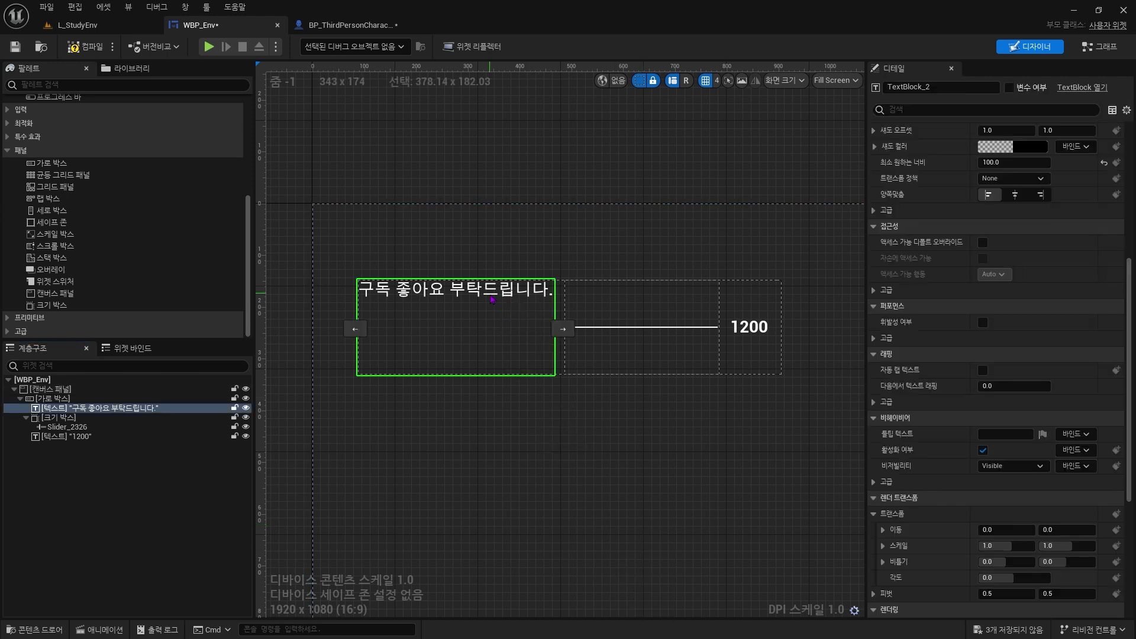
{"action": "scroll", "coordinate": [1043, 263], "scroll_direction": "up", "scroll_amount": 5}
{"action": "scroll", "coordinate": [1046, 265], "scroll_direction": "up", "scroll_amount": 3}
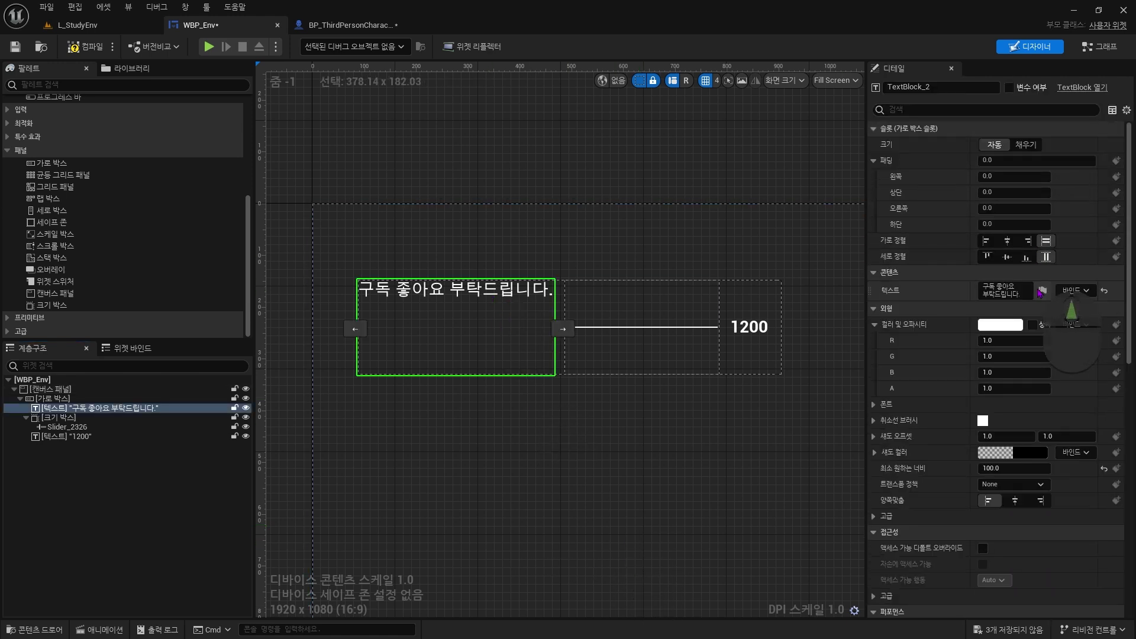
{"action": "left_click", "coordinate": [1006, 288]}
{"action": "key", "text": "ctrl+a"}
{"action": "type", "text": "시간"}
{"action": "key", "text": "Return"}
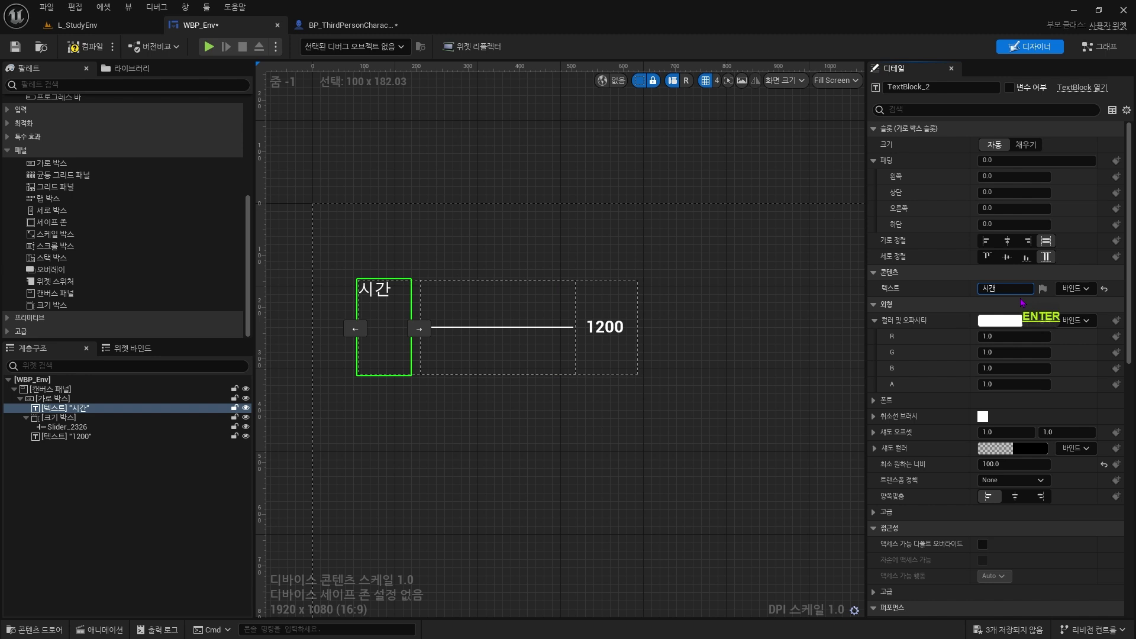
{"action": "left_click", "coordinate": [1008, 241]}
{"action": "left_click", "coordinate": [1007, 257]}
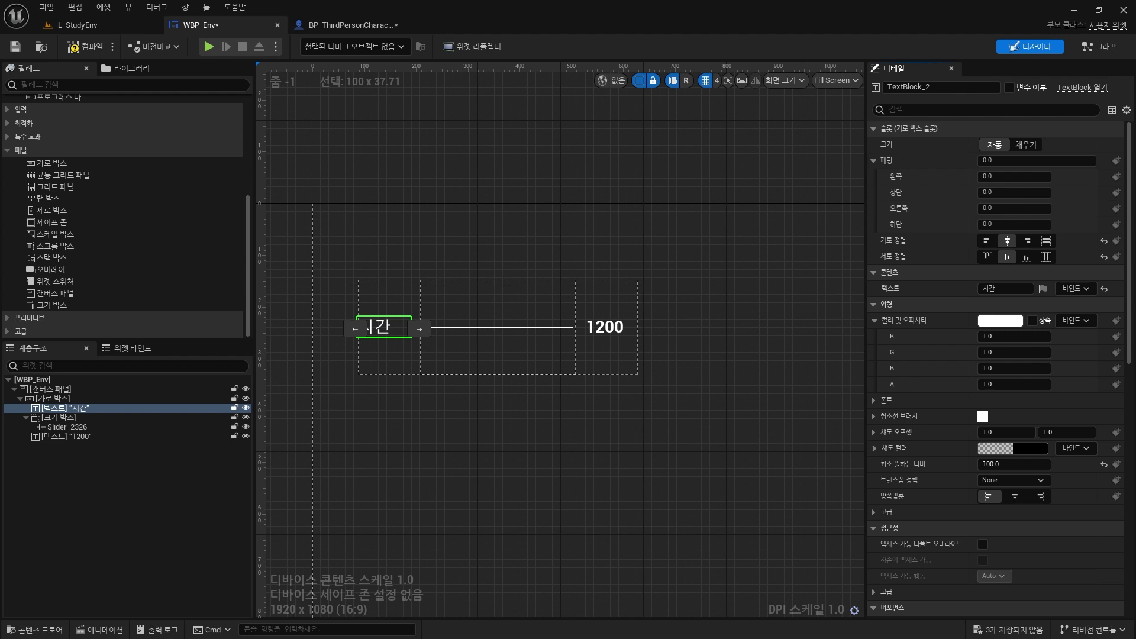
- Paste a copy of the time row's Horizontal Box and try moving it out of the original onto the canvas below
{"action": "left_click", "coordinate": [54, 398]}
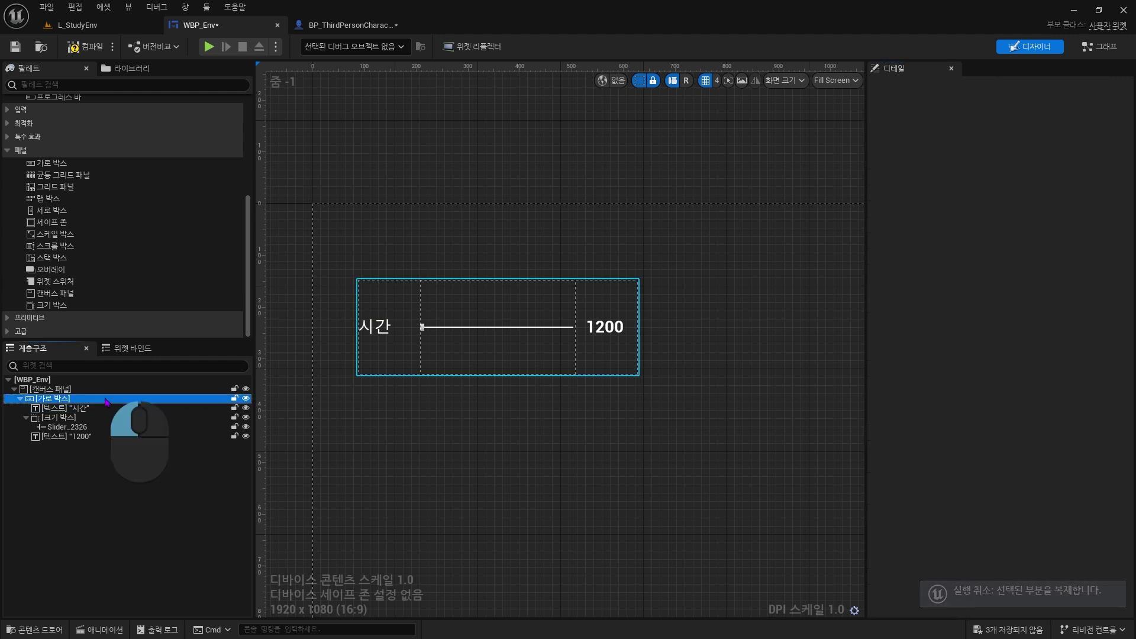
{"action": "key", "text": "ctrl+c"}
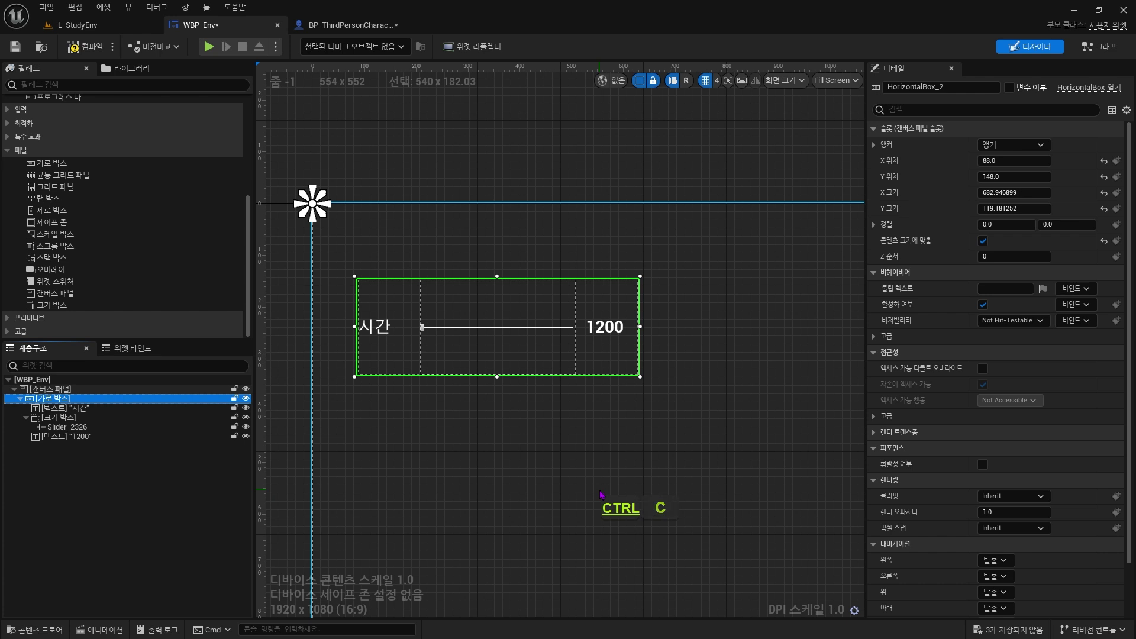
{"action": "key", "text": "ctrl+v"}
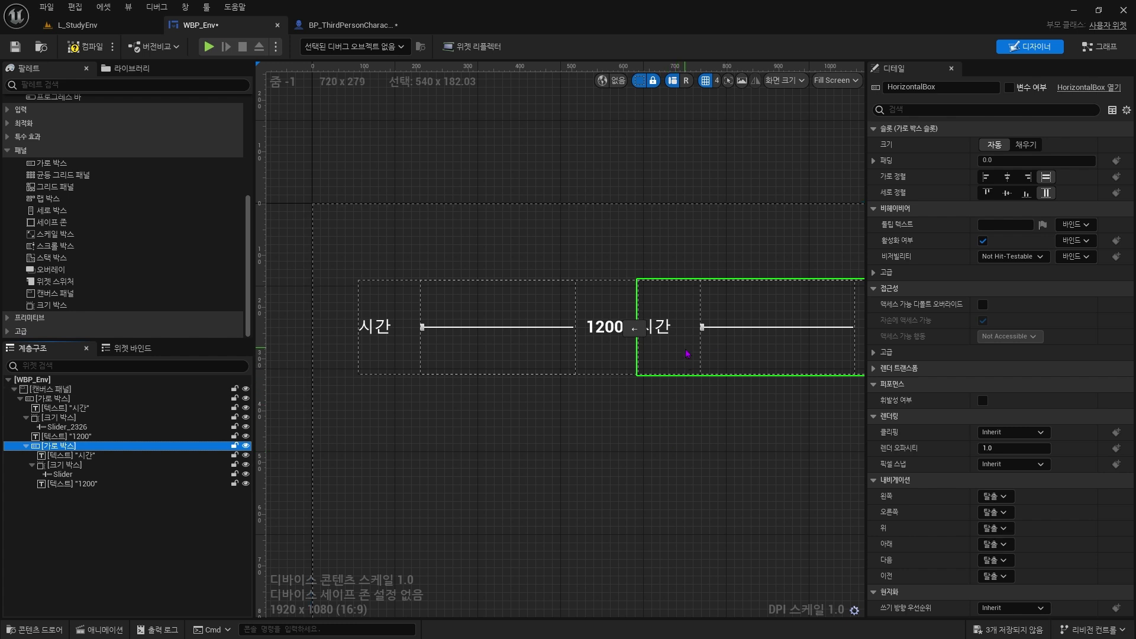
{"action": "left_click_drag", "start_coordinate": [683, 354], "coordinate": [329, 440]}
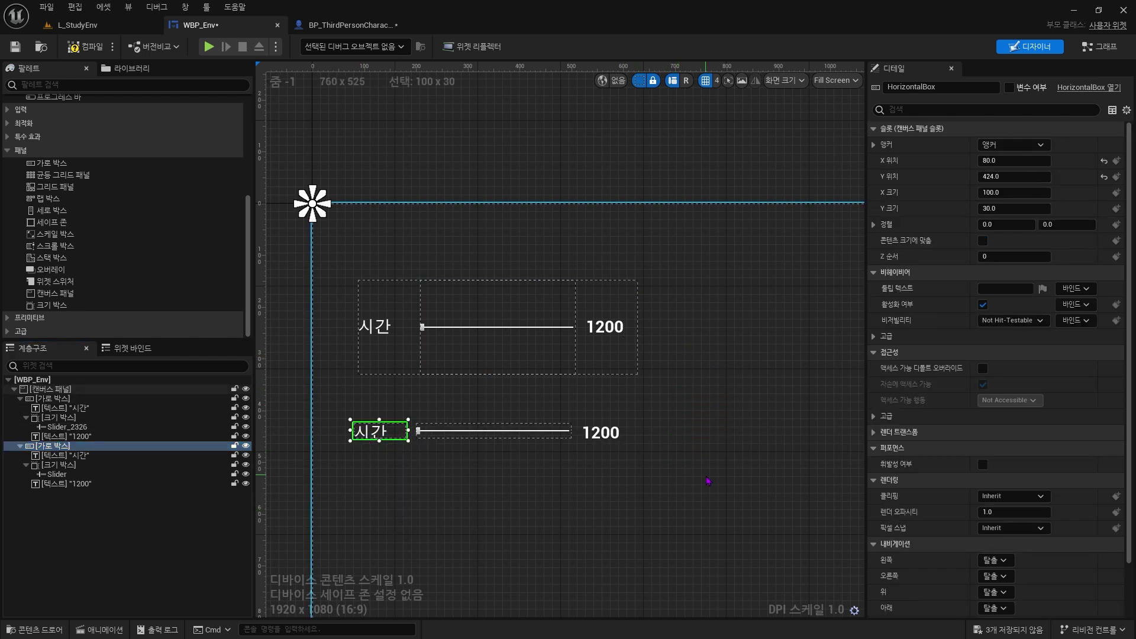
{"action": "key", "text": "ctrl+z"}
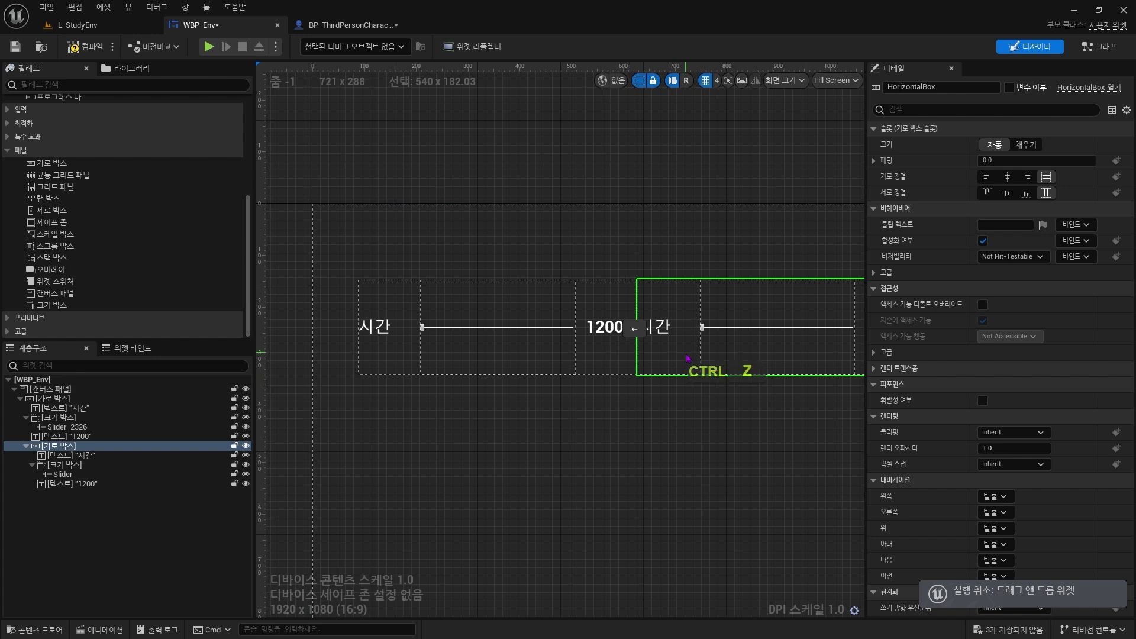
{"action": "left_click_drag", "start_coordinate": [688, 358], "coordinate": [364, 437], "text": "alt"}
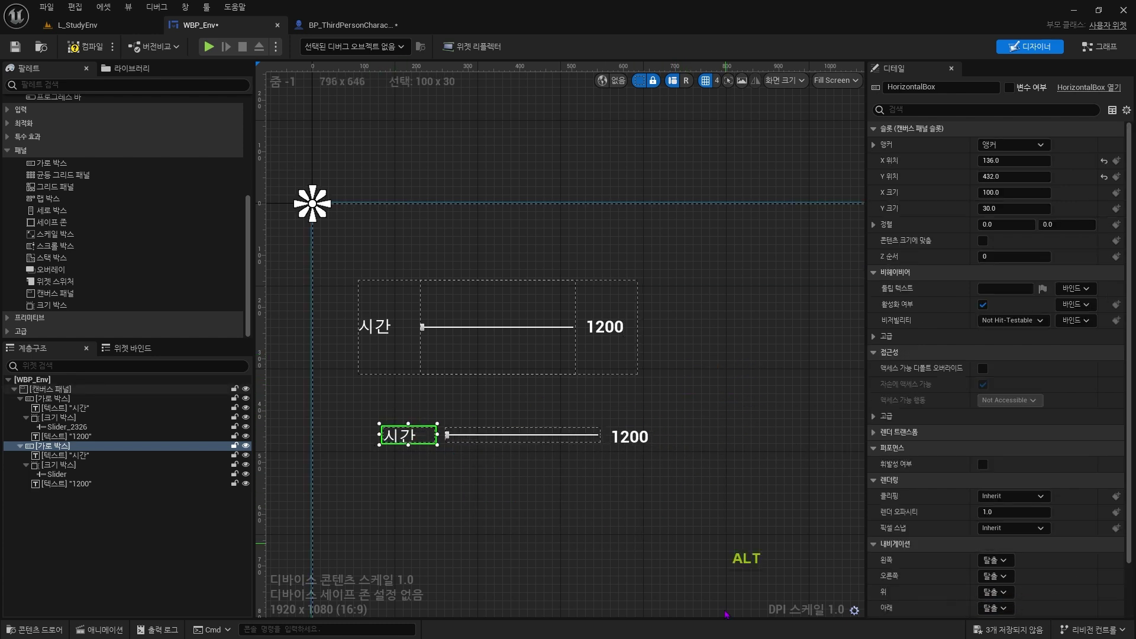
{"action": "key", "text": "ctrl+z"}
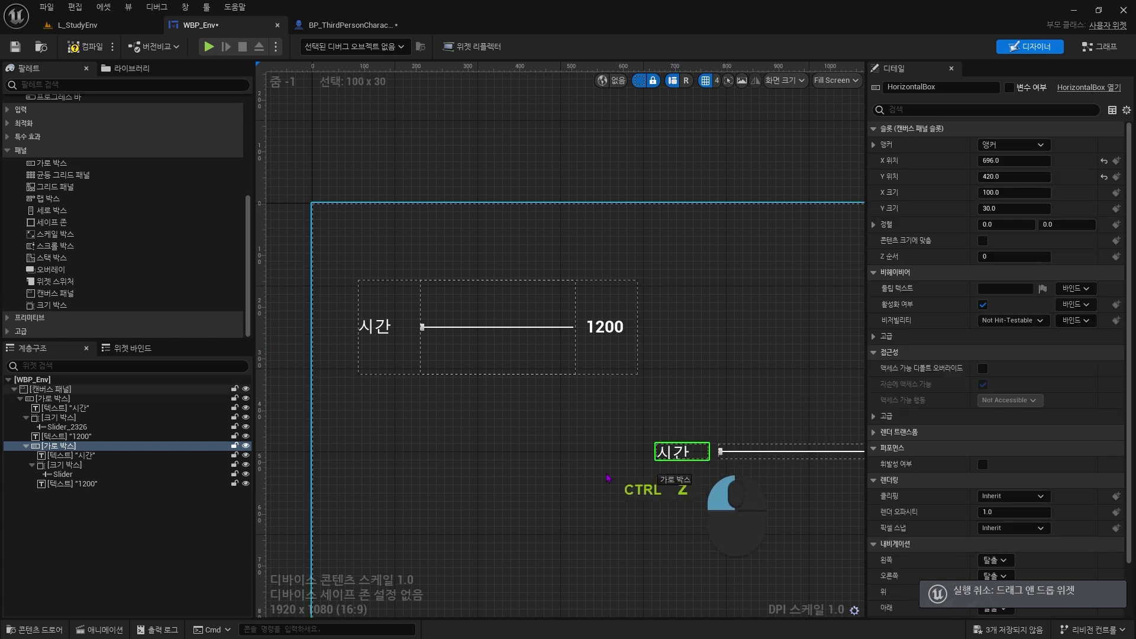
{"action": "key", "text": "ctrl+z"}
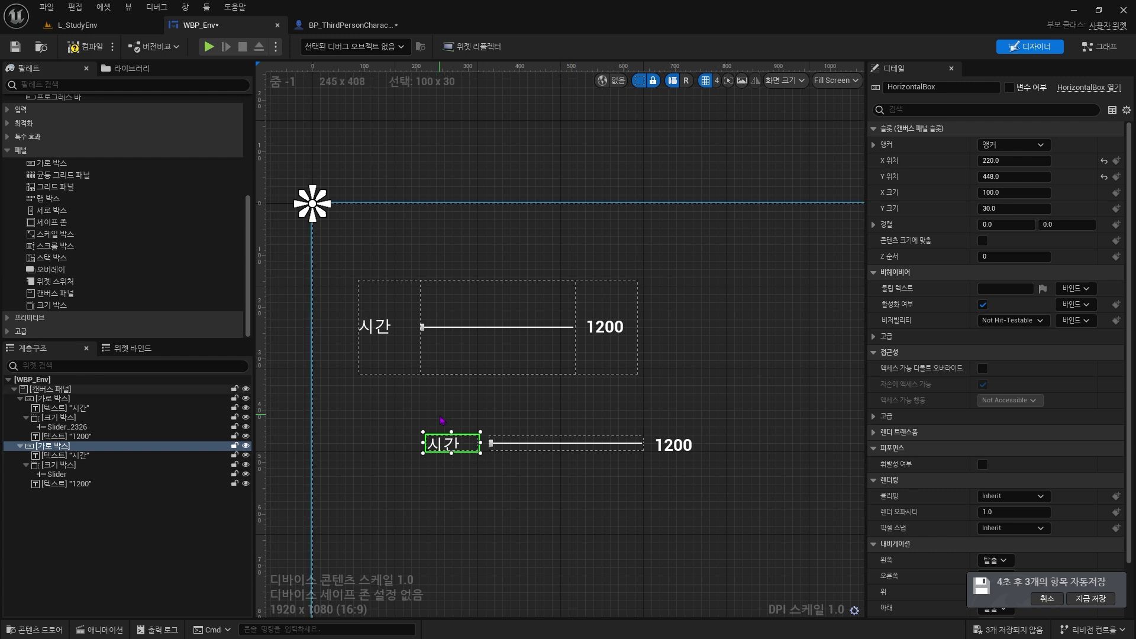
- Duplicate the original time row on the canvas and place the copy below it at about X 100, Y 508
{"action": "left_click", "coordinate": [526, 370]}
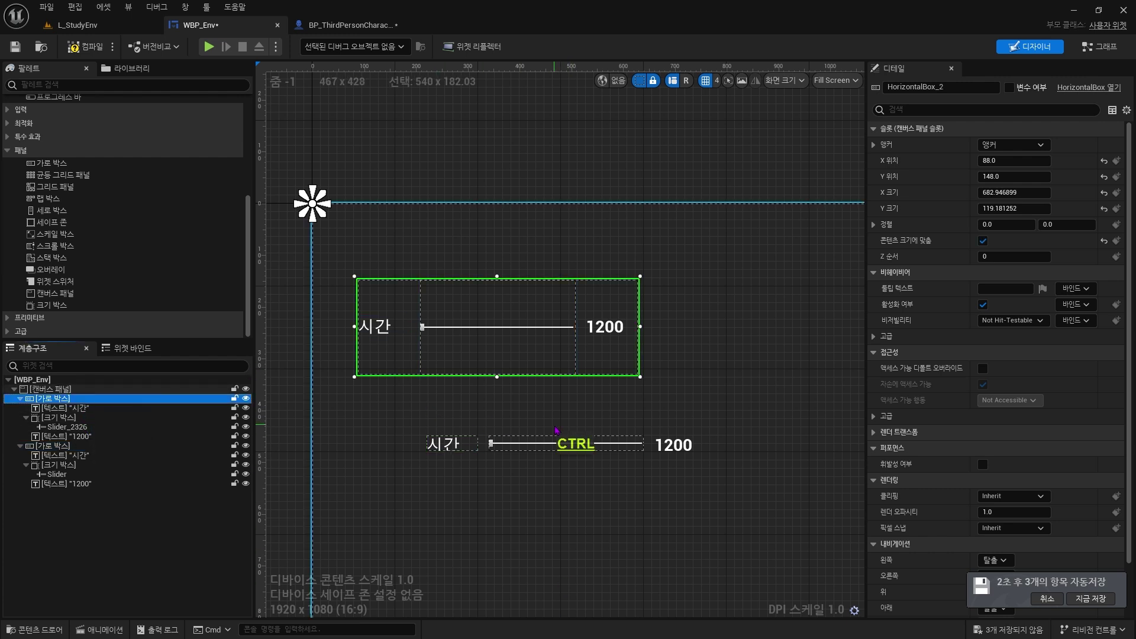
{"action": "key", "text": "ctrl+d"}
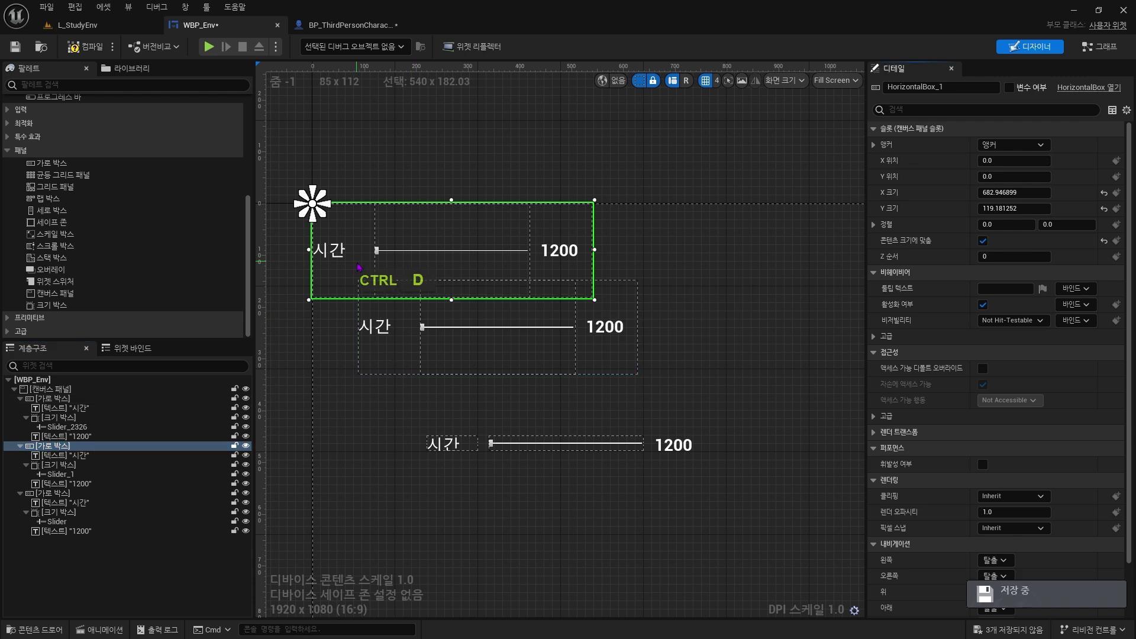
{"action": "left_click_drag", "start_coordinate": [357, 269], "coordinate": [412, 533]}
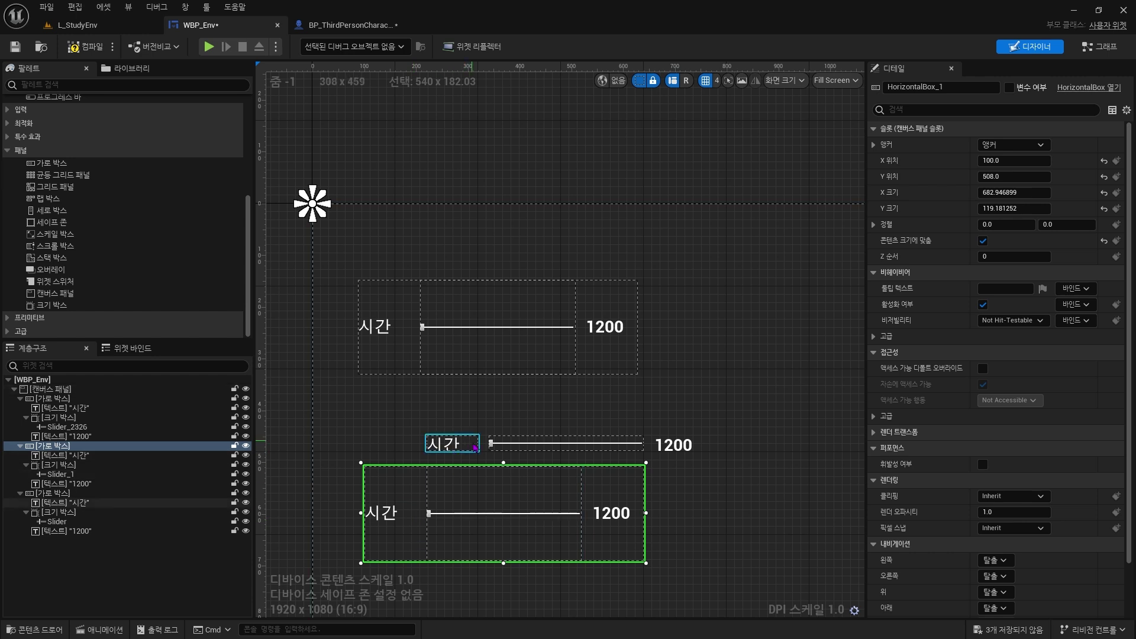
- Delete the pasted 100 x 30 Horizontal Box lying between the two full-size time rows
{"action": "left_click", "coordinate": [477, 449]}
{"action": "left_click", "coordinate": [477, 449]}
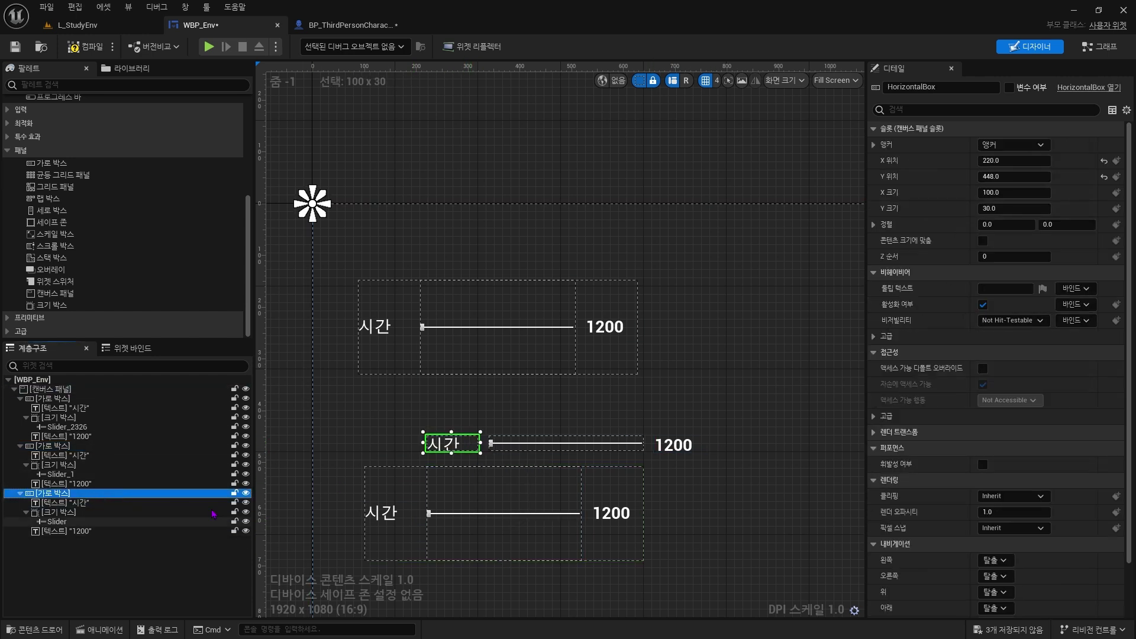
{"action": "key", "text": "Delete"}
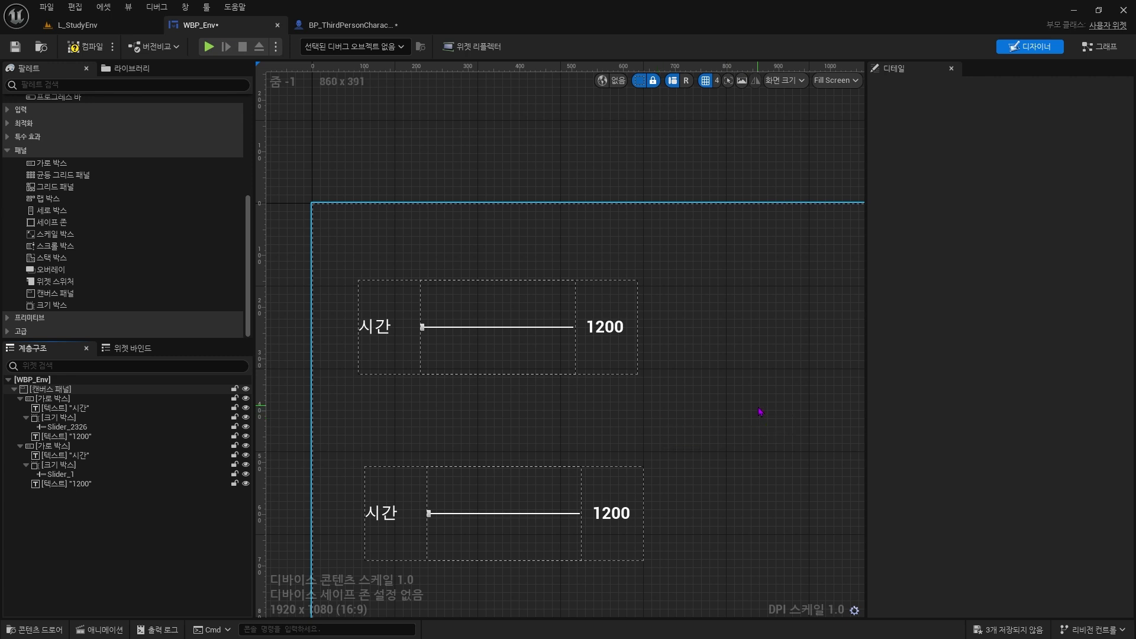
- Copy the original time row and paste it into the Canvas Panel beside the original, at about X 675, Y 177
{"action": "left_click", "coordinate": [85, 399]}
{"action": "key", "text": "ctrl+c"}
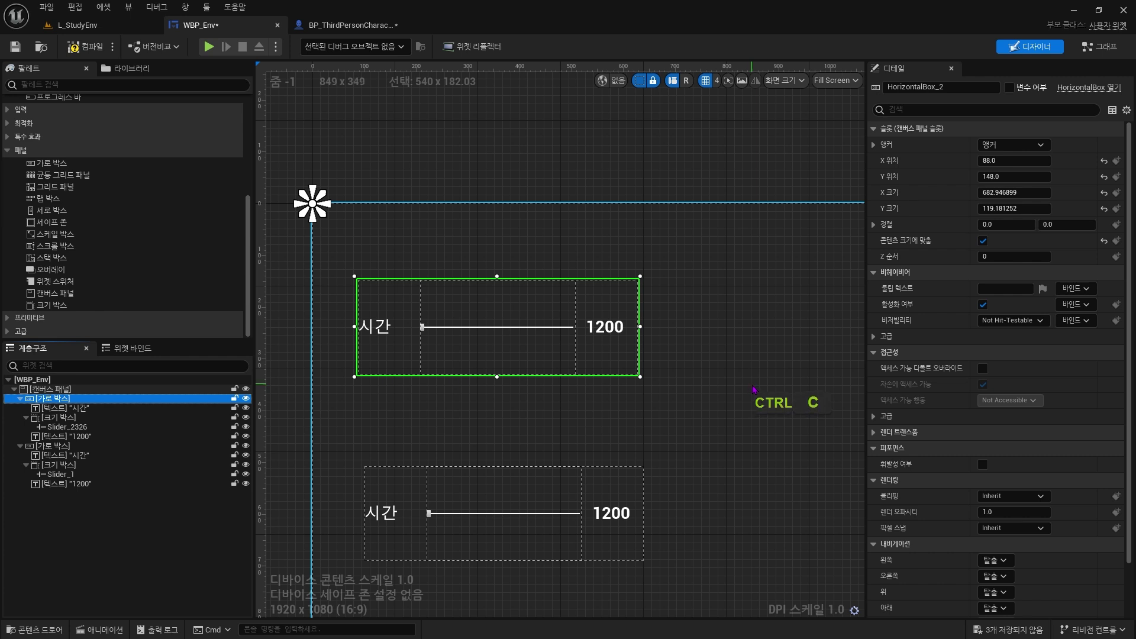
{"action": "left_click", "coordinate": [755, 389]}
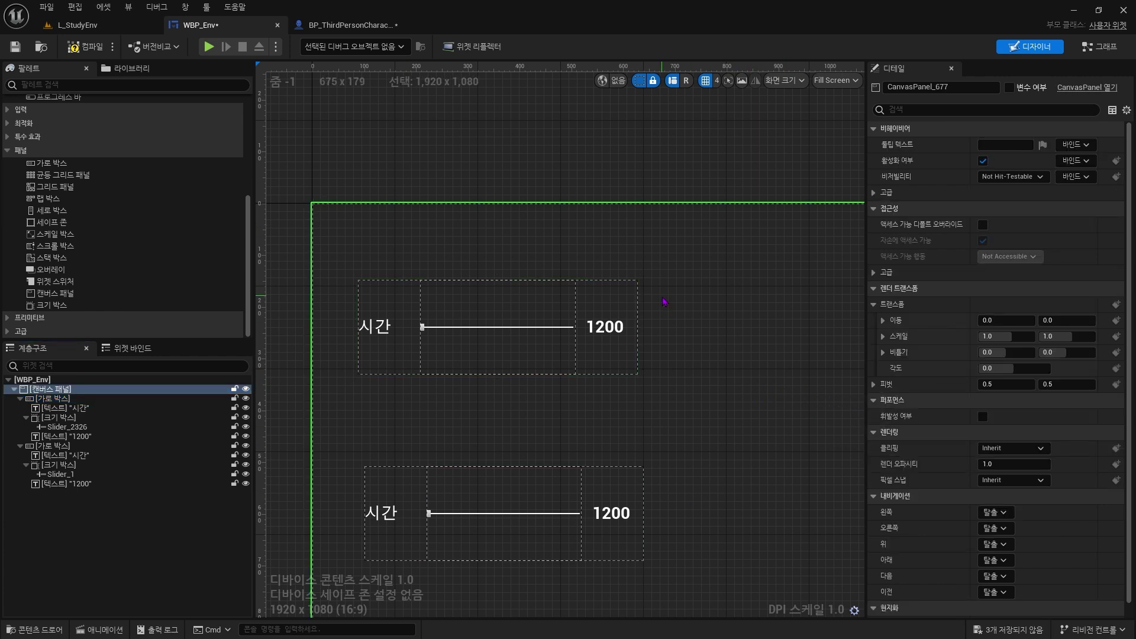
{"action": "key", "text": "ctrl+v"}
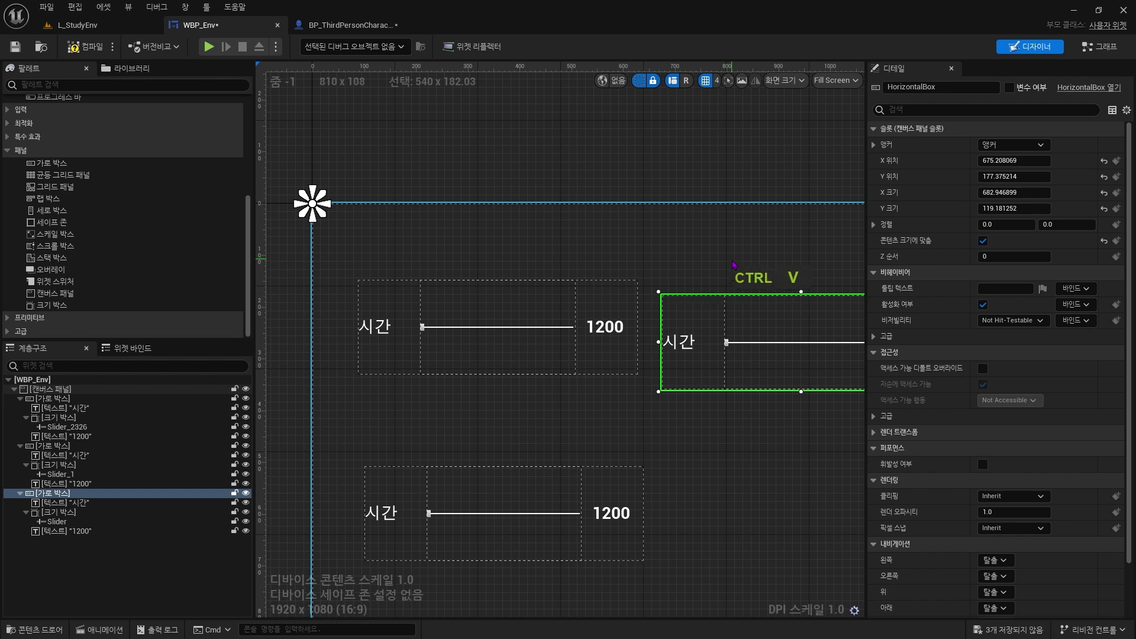
{"action": "right_click_drag", "start_coordinate": [732, 263], "coordinate": [534, 242]}
{"action": "scroll", "coordinate": [628, 305], "scroll_direction": "down", "scroll_amount": 2}
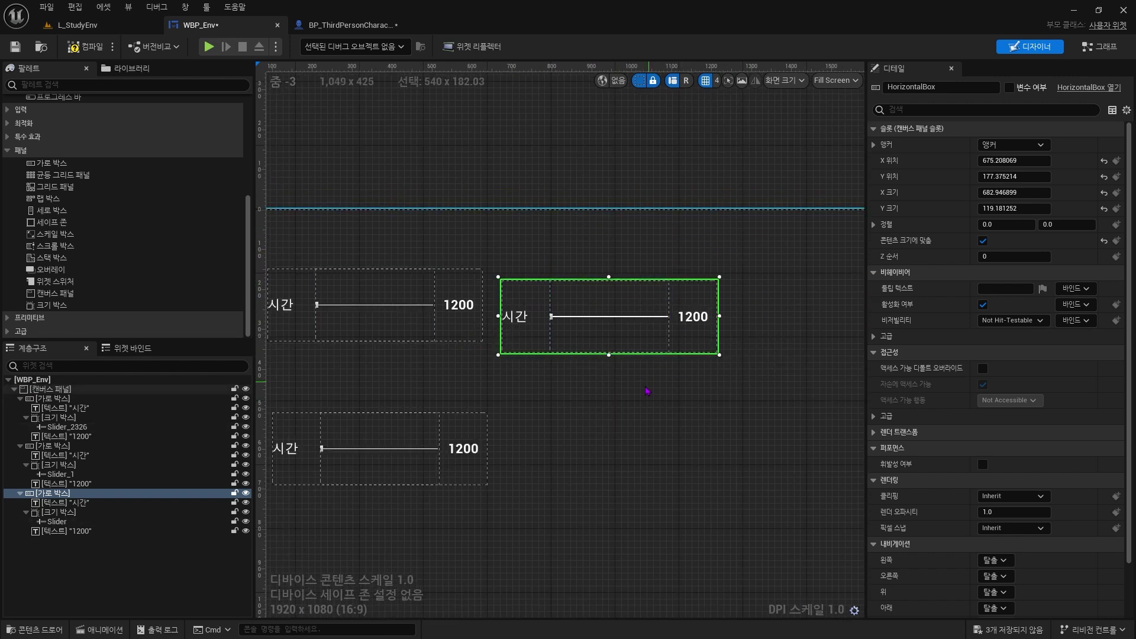
{"action": "right_click_drag", "start_coordinate": [515, 384], "coordinate": [564, 380]}
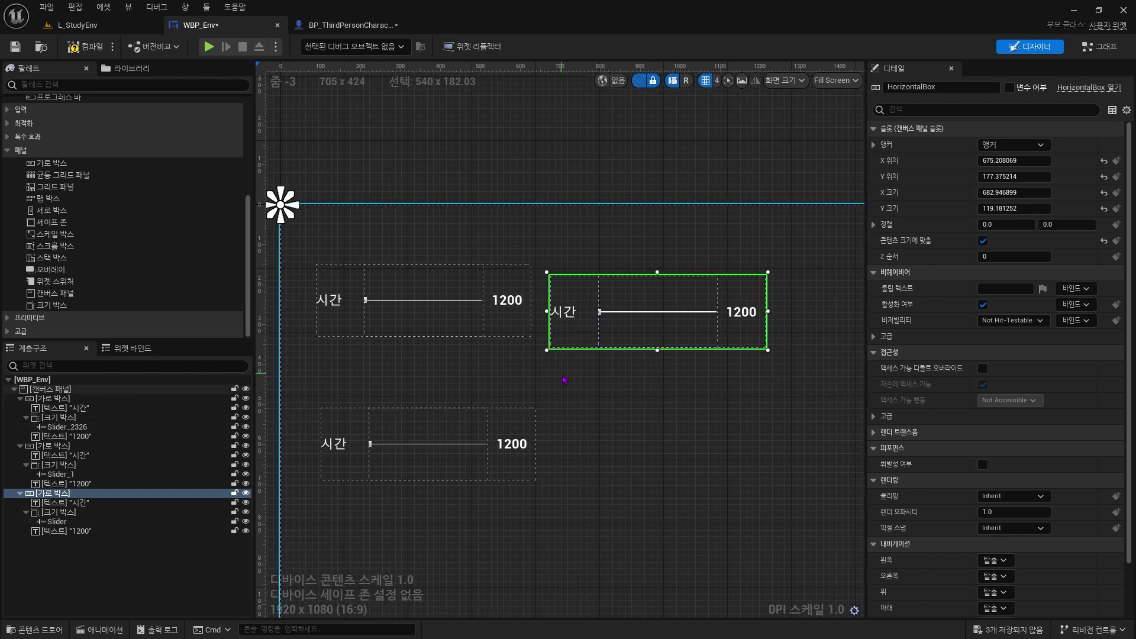
- Try pasting the time row into a new Vertical Box at about X 896, Y 564, and delete that Vertical Box
{"action": "left_click", "coordinate": [701, 427]}
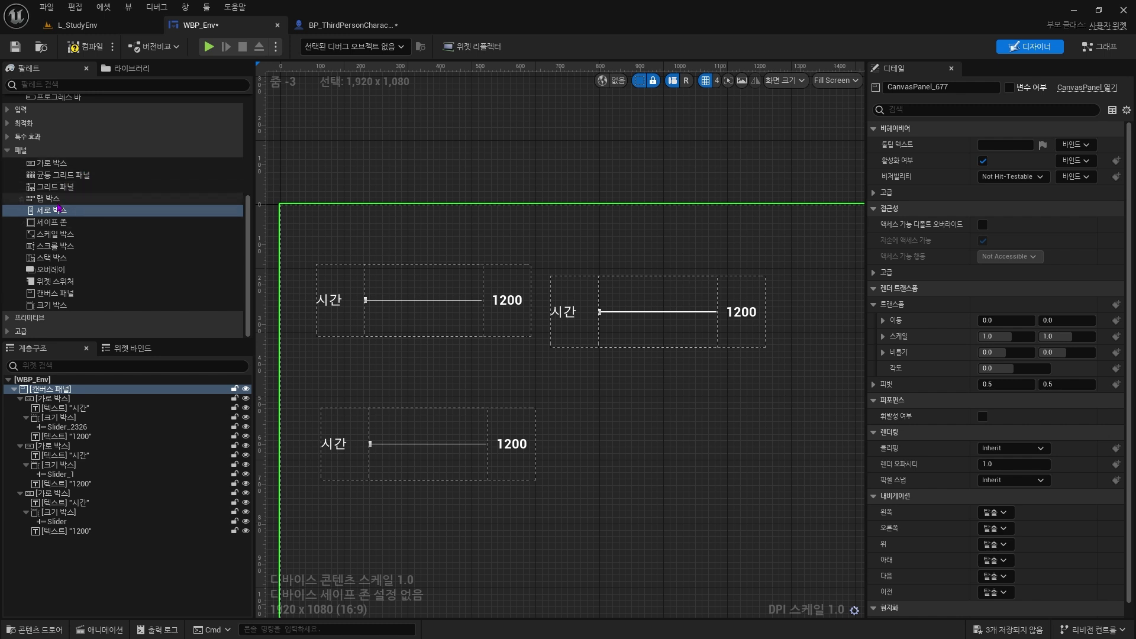
{"action": "left_click_drag", "start_coordinate": [59, 209], "coordinate": [637, 431]}
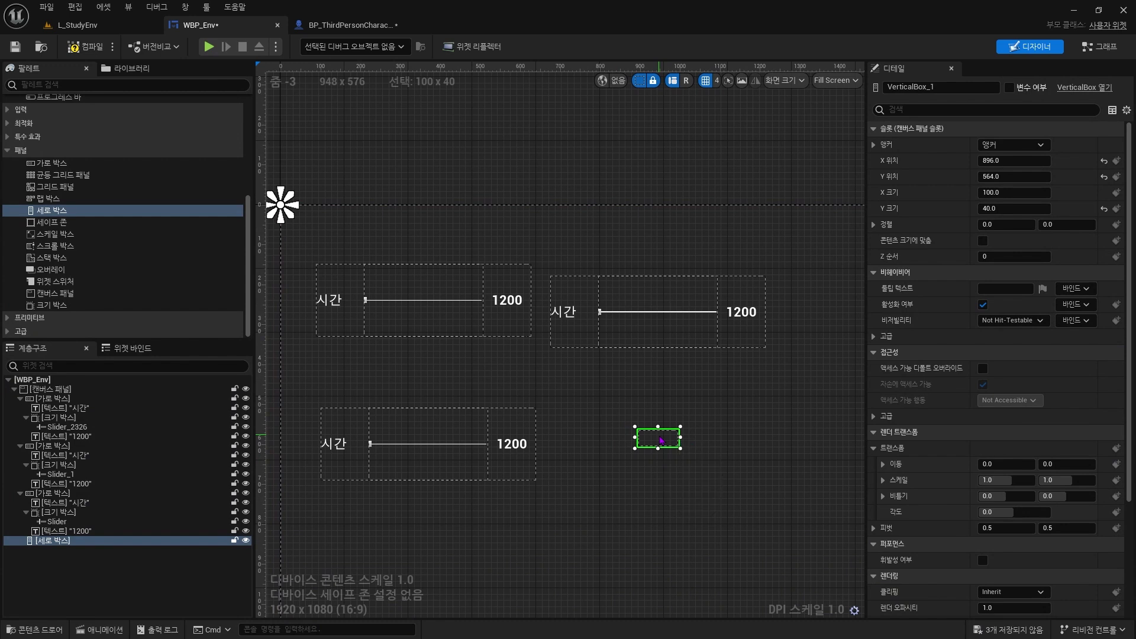
{"action": "key", "text": "ctrl+v"}
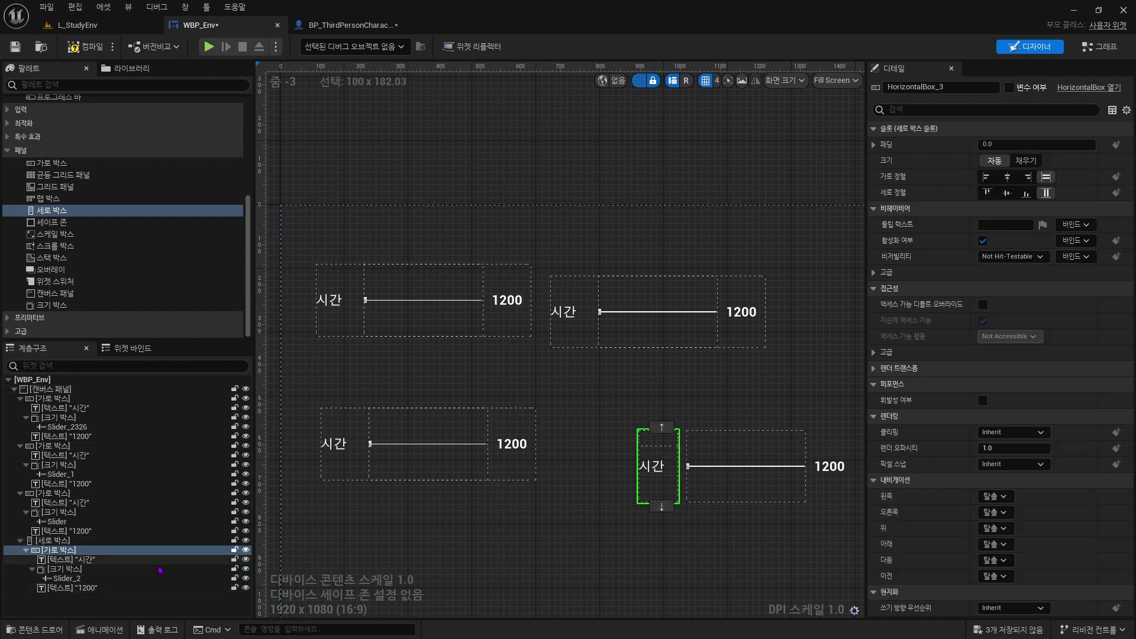
{"action": "left_click", "coordinate": [112, 541]}
{"action": "left_click", "coordinate": [111, 543]}
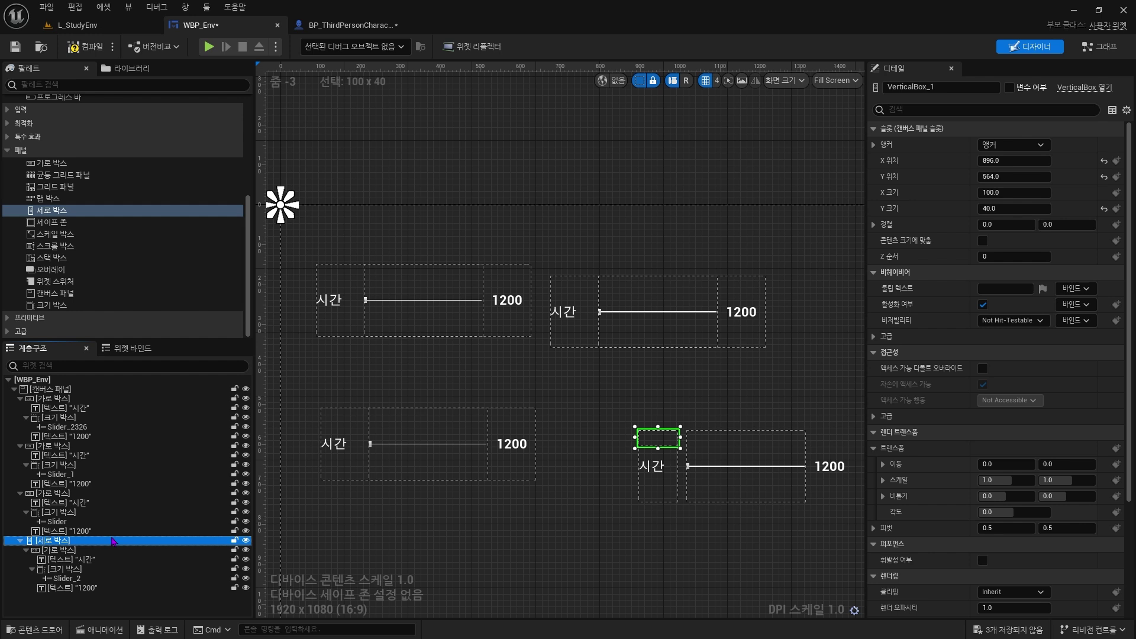
{"action": "key", "text": "Delete"}
- Duplicate the original time row and place the copy beside the lower row, completing a two-by-two arrangement
{"action": "left_click", "coordinate": [478, 379]}
{"action": "key", "text": "ctrl+d"}
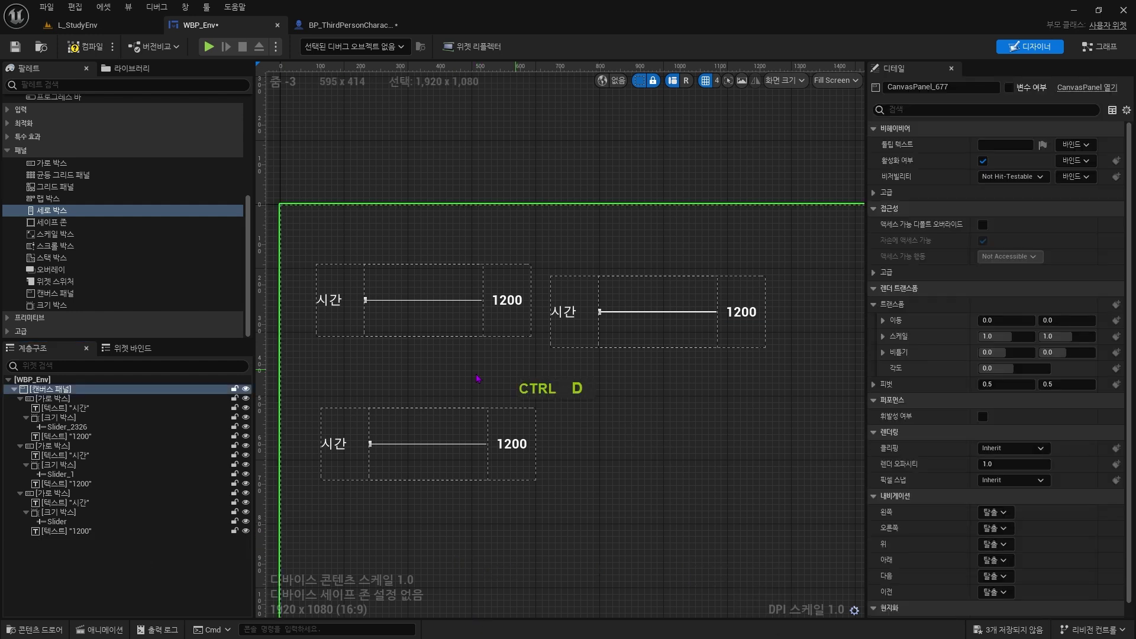
{"action": "left_click", "coordinate": [62, 399]}
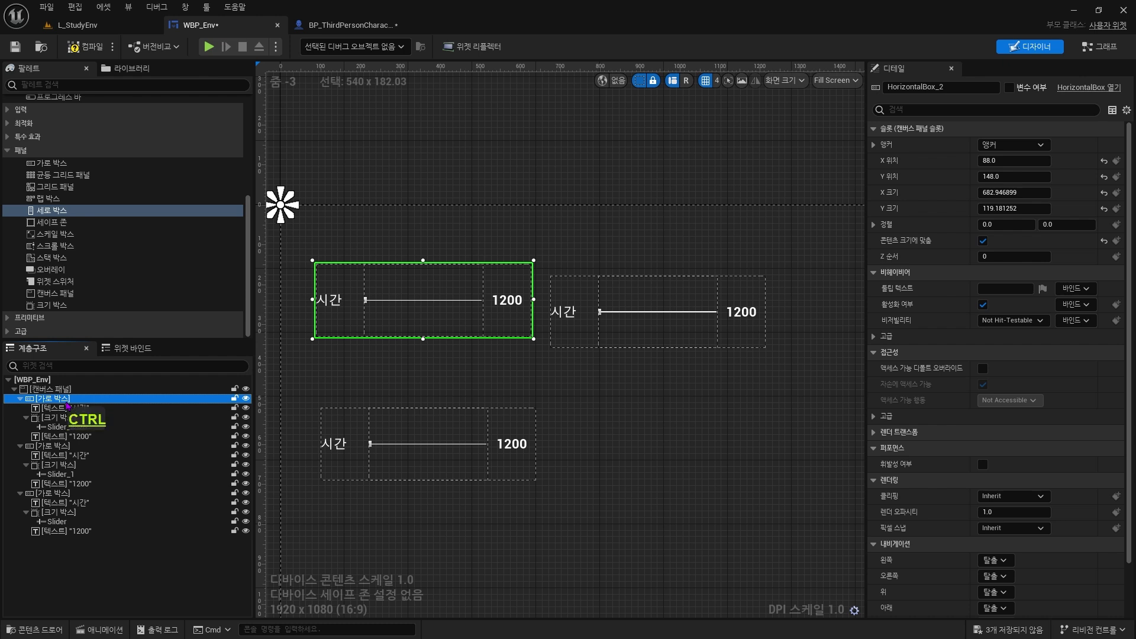
{"action": "key", "text": "ctrl+d"}
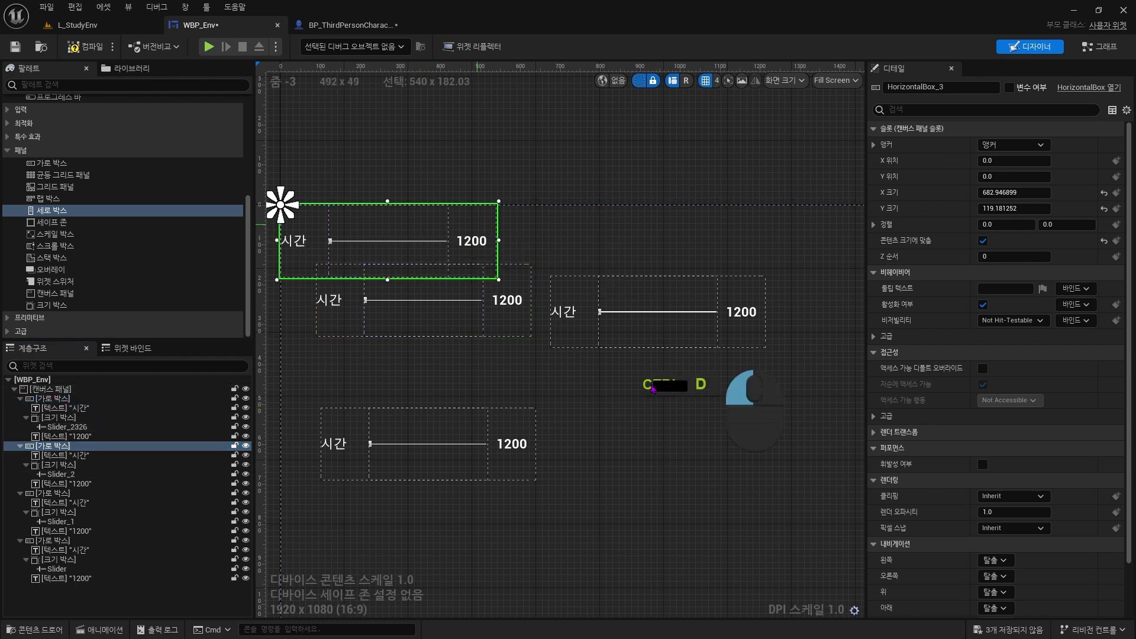
{"action": "left_click_drag", "start_coordinate": [433, 231], "coordinate": [718, 430]}
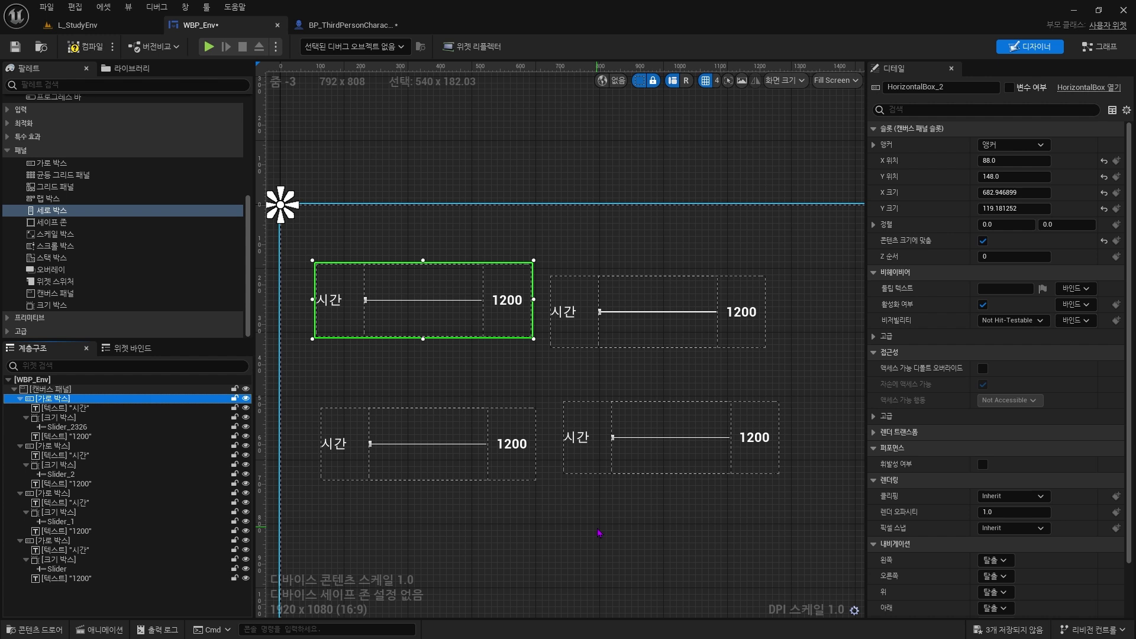
- Wrap the original time row's Horizontal Box in a Vertical Box
{"action": "right_click", "coordinate": [437, 303]}
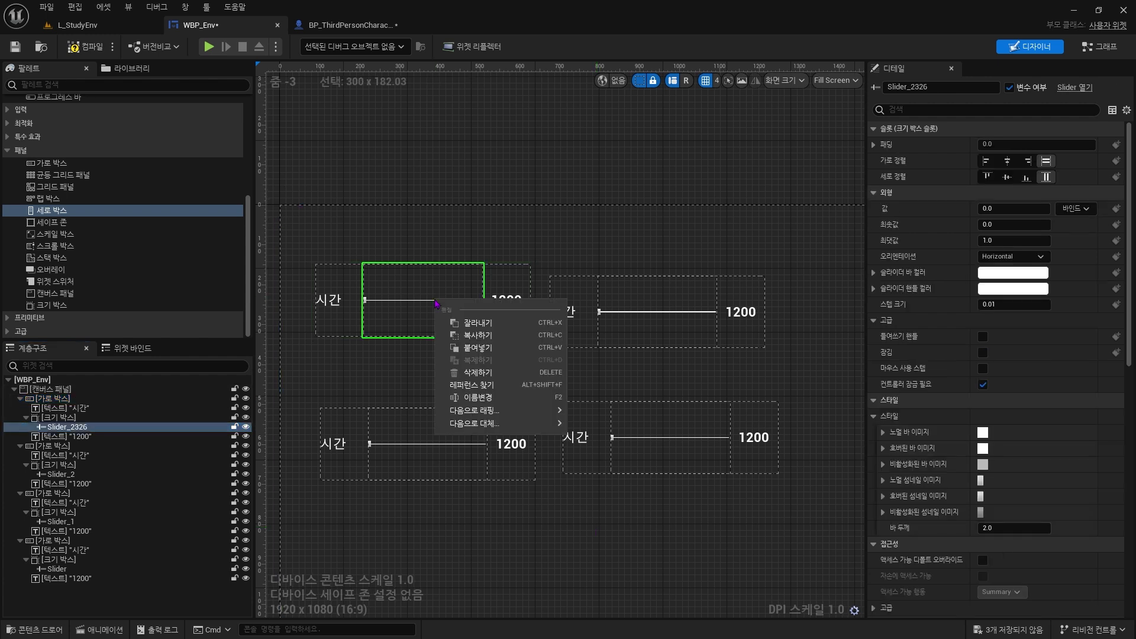
{"action": "right_click", "coordinate": [506, 290]}
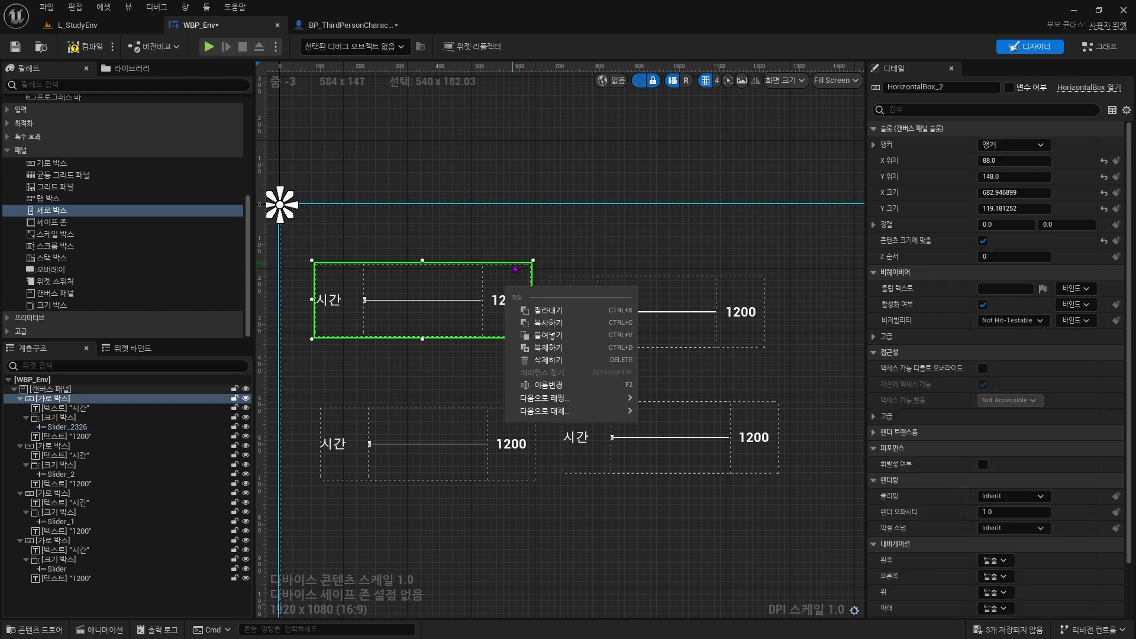
{"action": "right_click", "coordinate": [449, 281]}
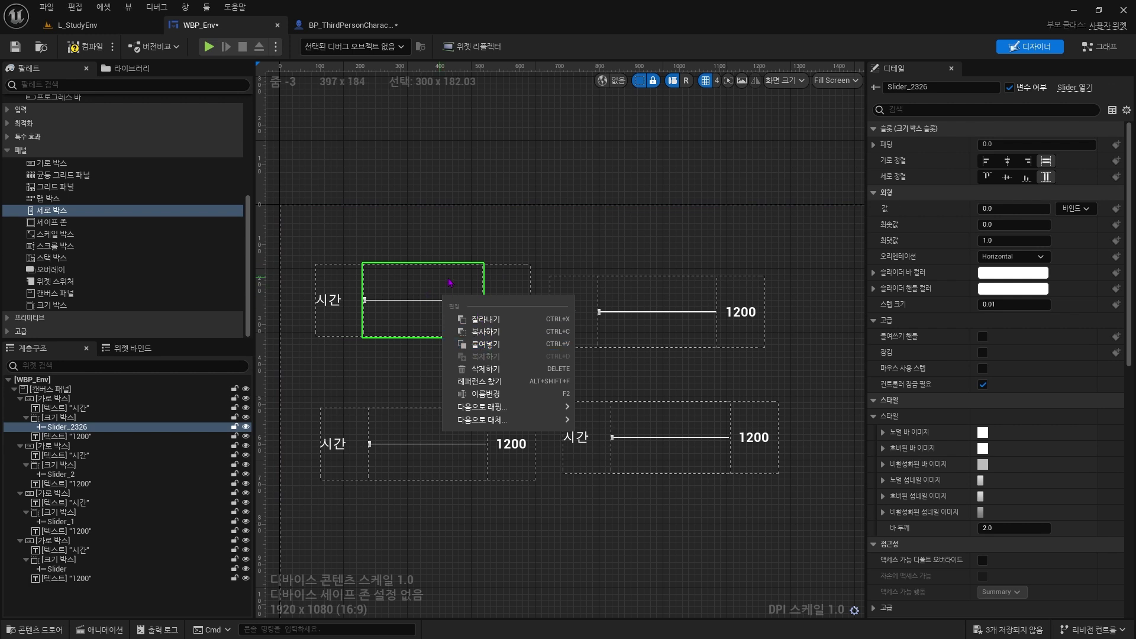
{"action": "right_click", "coordinate": [62, 399]}
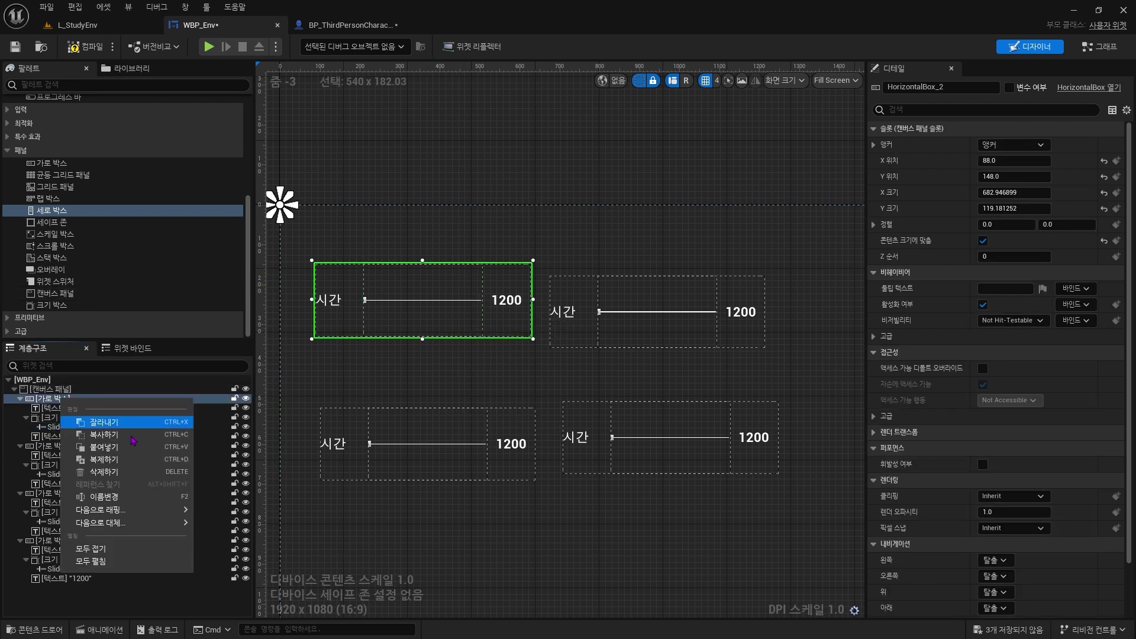
{"action": "mouse_move", "coordinate": [139, 513]}
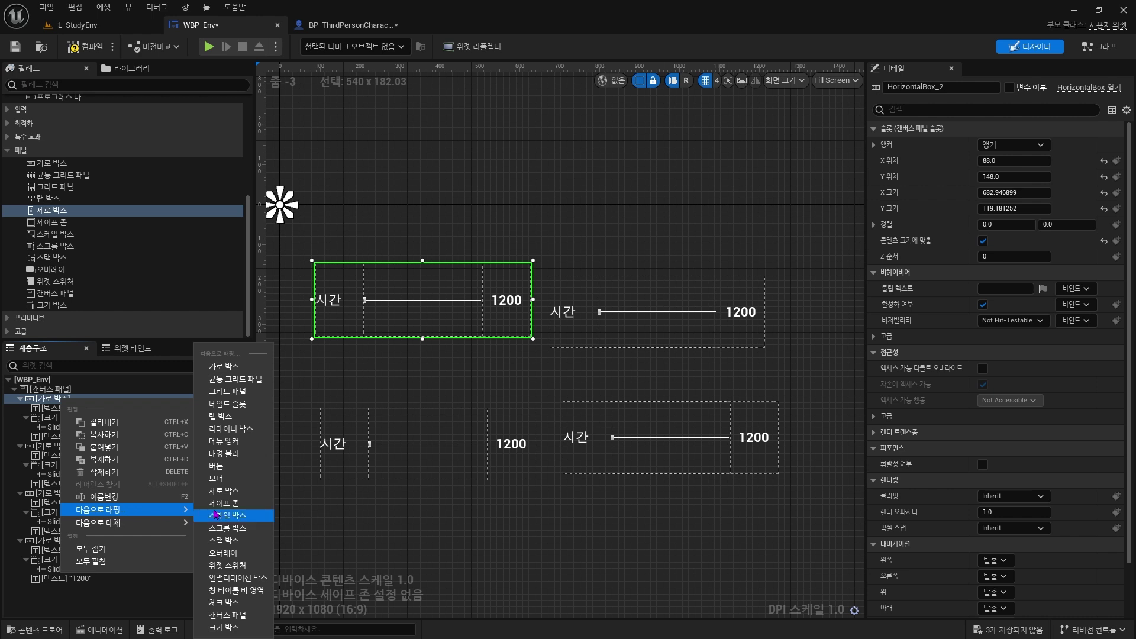
{"action": "left_click", "coordinate": [232, 491]}
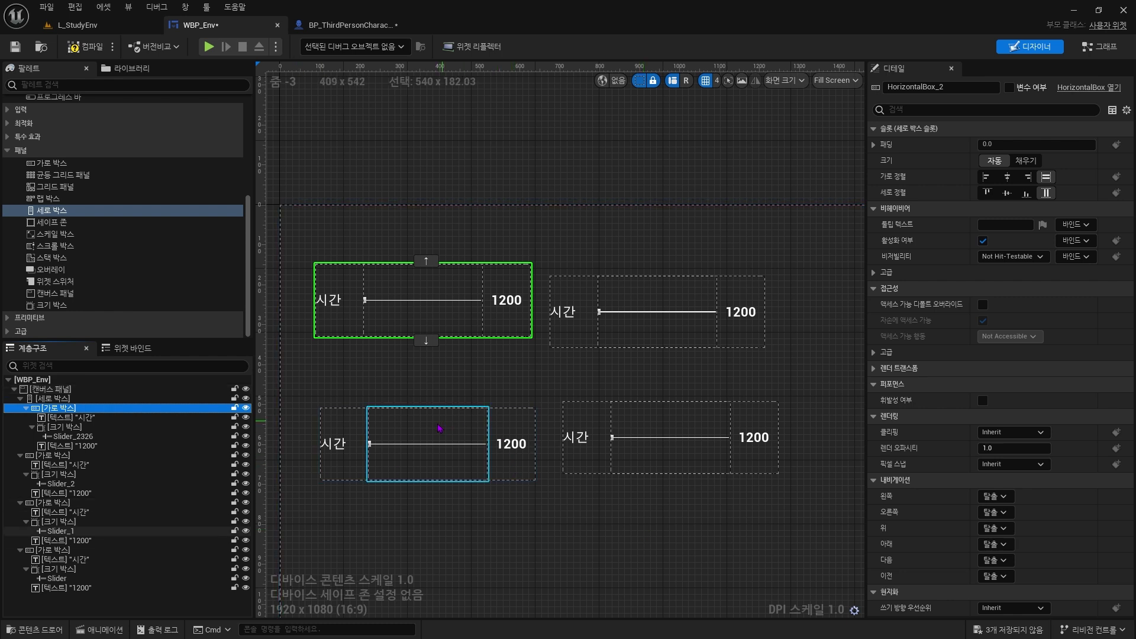
- Move the other three time rows together into the Vertical Box that holds the original row
{"action": "left_click", "coordinate": [53, 455]}
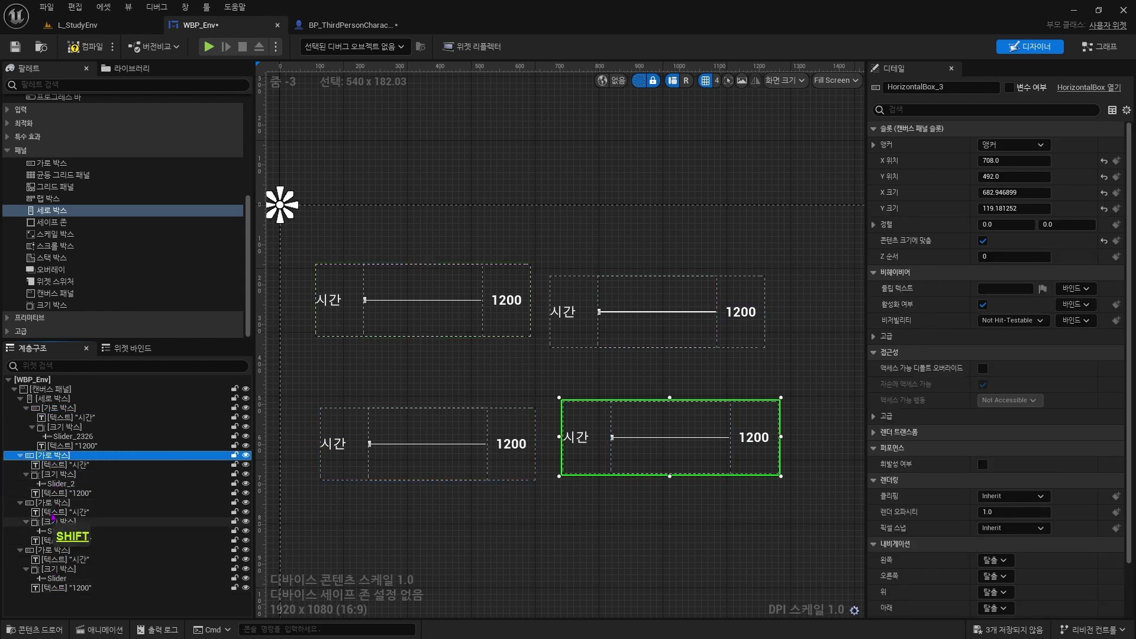
{"action": "left_click", "coordinate": [53, 503], "text": "ctrl"}
{"action": "left_click", "coordinate": [59, 550], "text": "ctrl"}
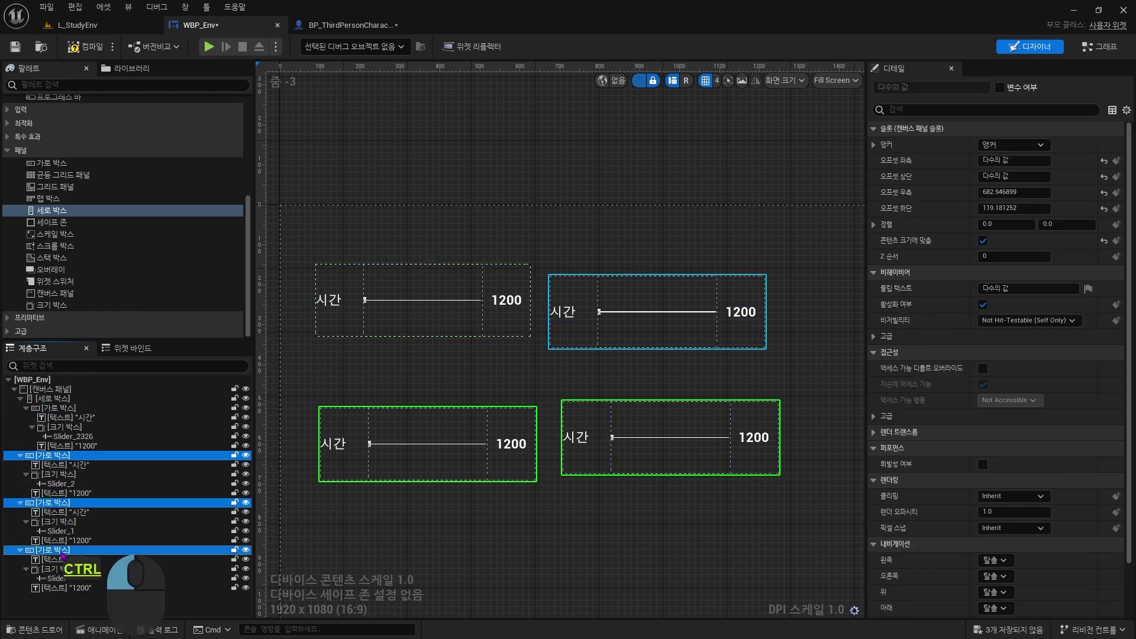
{"action": "left_click_drag", "start_coordinate": [59, 457], "coordinate": [51, 405]}
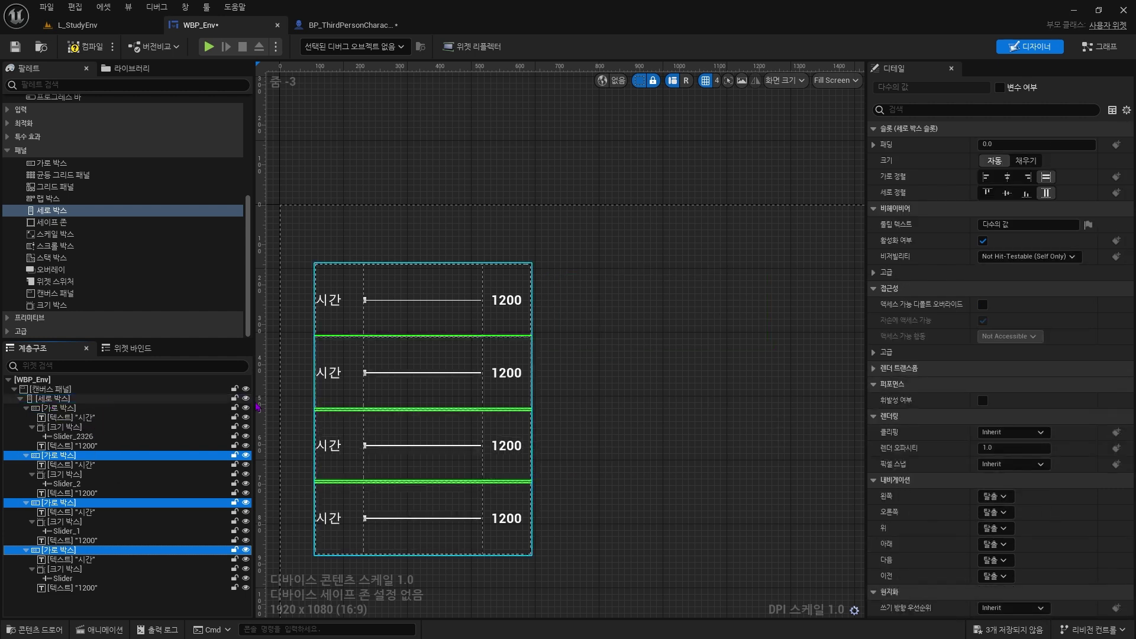
{"action": "left_click", "coordinate": [678, 499]}
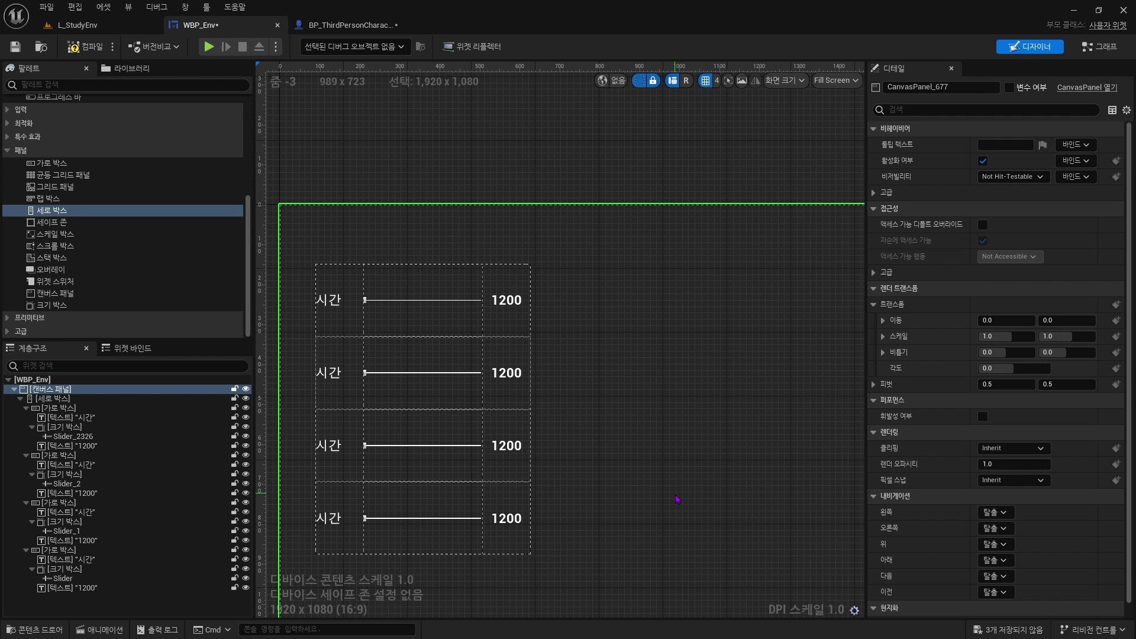
- Set the text justification of all four 시간 labels to centred
{"action": "left_click", "coordinate": [332, 303], "text": "ctrl"}
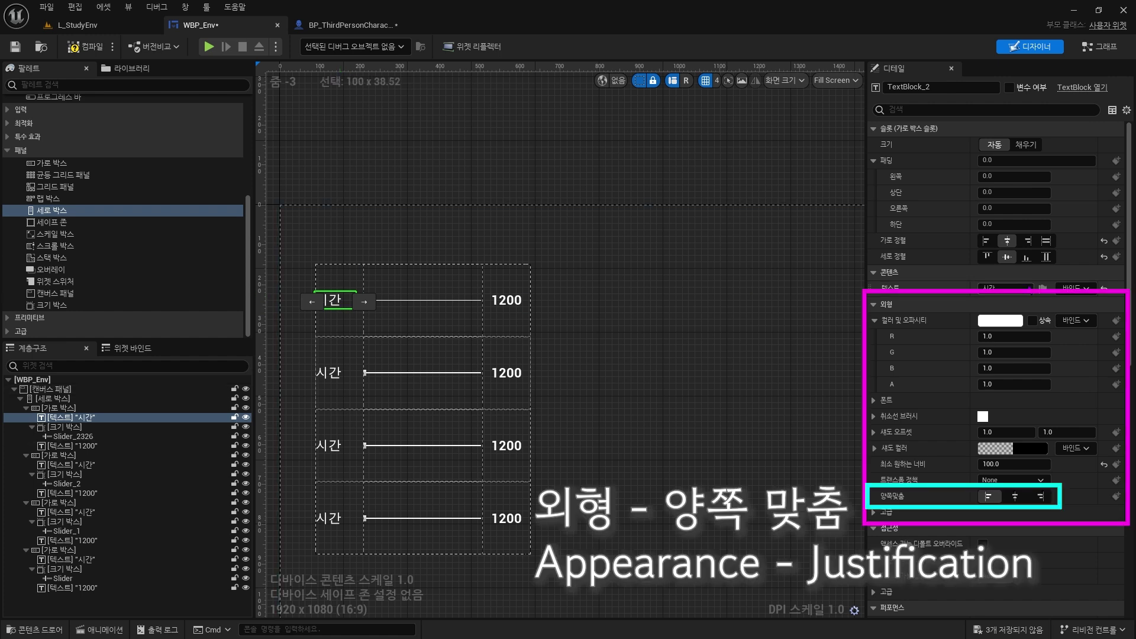
{"action": "left_click", "coordinate": [1015, 497]}
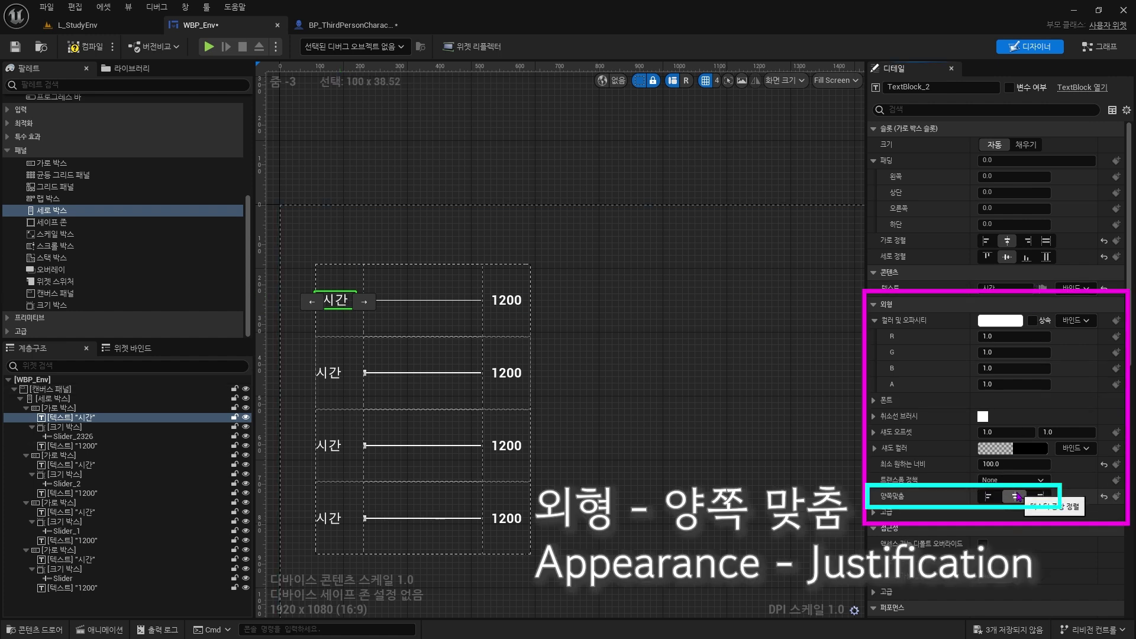
{"action": "left_click", "coordinate": [330, 372]}
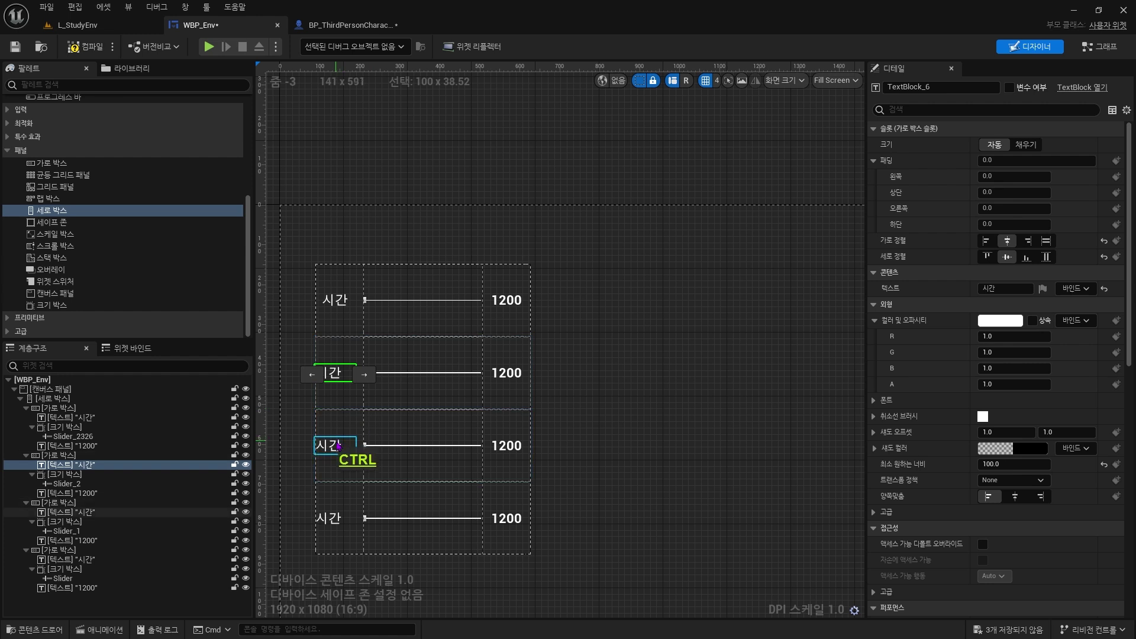
{"action": "left_click", "coordinate": [338, 446], "text": "ctrl"}
{"action": "left_click", "coordinate": [335, 520], "text": "ctrl"}
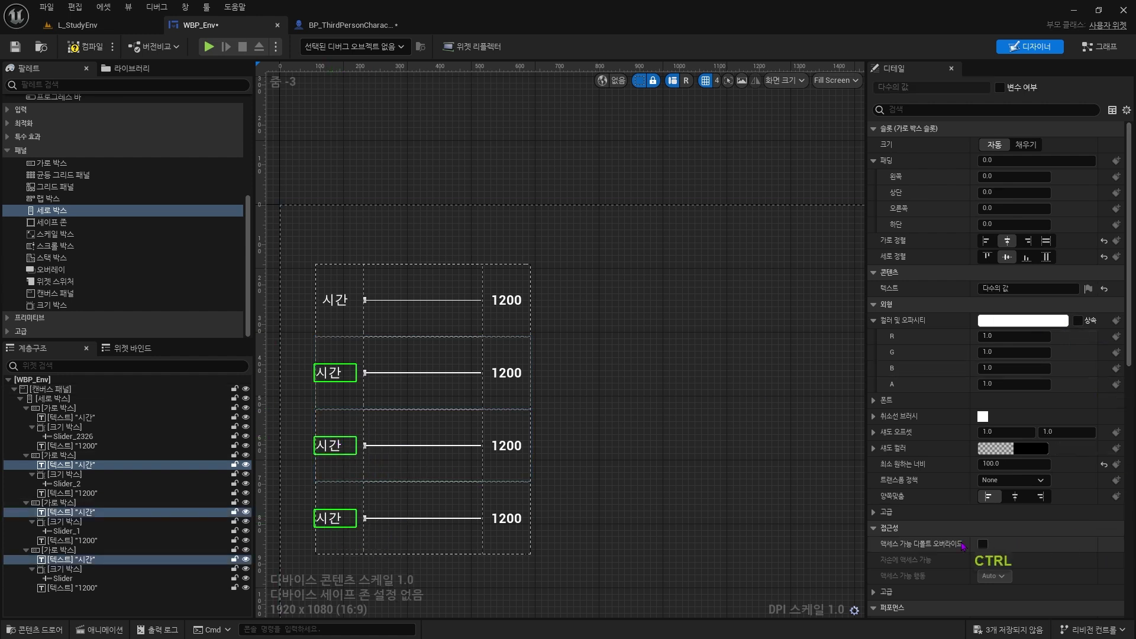
{"action": "left_click", "coordinate": [342, 377], "text": "ctrl"}
{"action": "left_click", "coordinate": [339, 447], "text": "ctrl"}
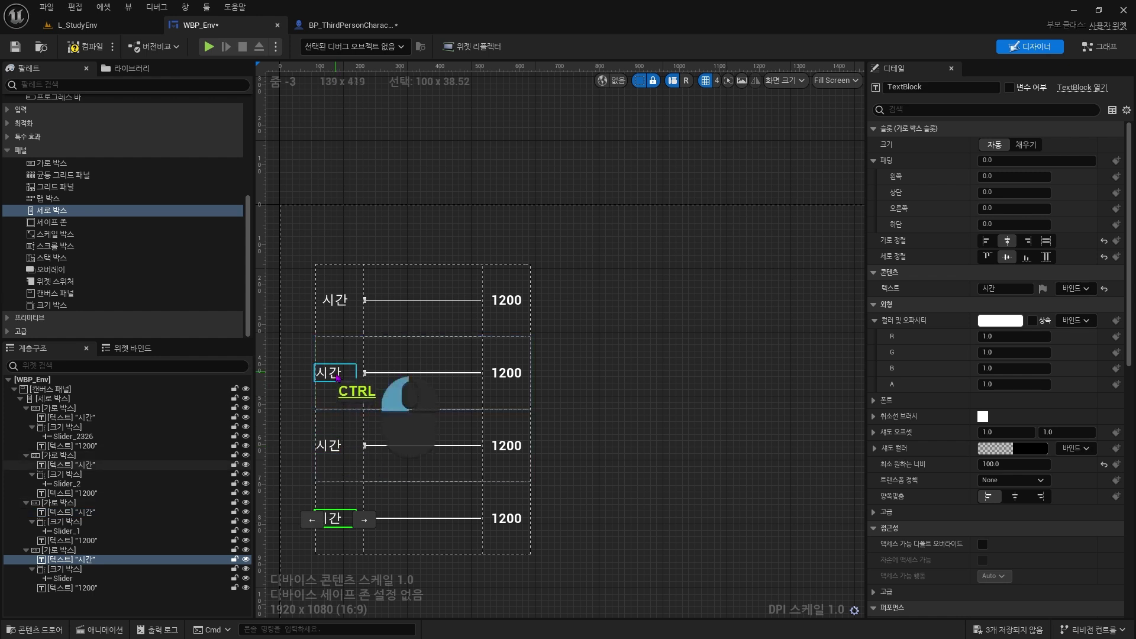
{"action": "left_click", "coordinate": [343, 376], "text": "ctrl"}
{"action": "left_click", "coordinate": [339, 446], "text": "ctrl"}
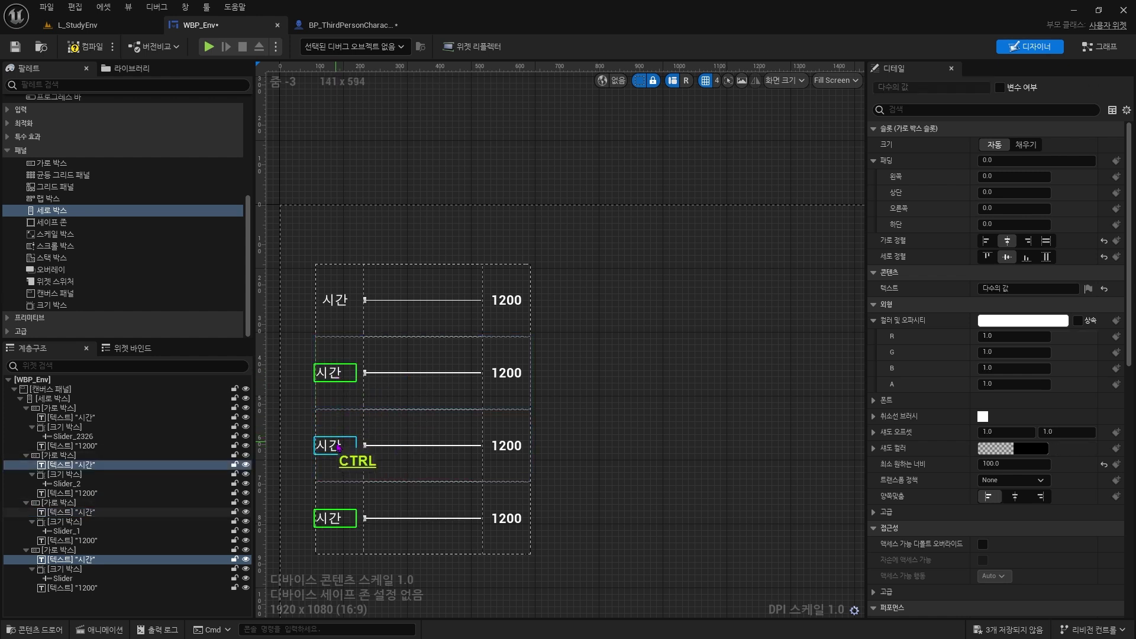
{"action": "left_click", "coordinate": [1016, 497], "text": "ctrl"}
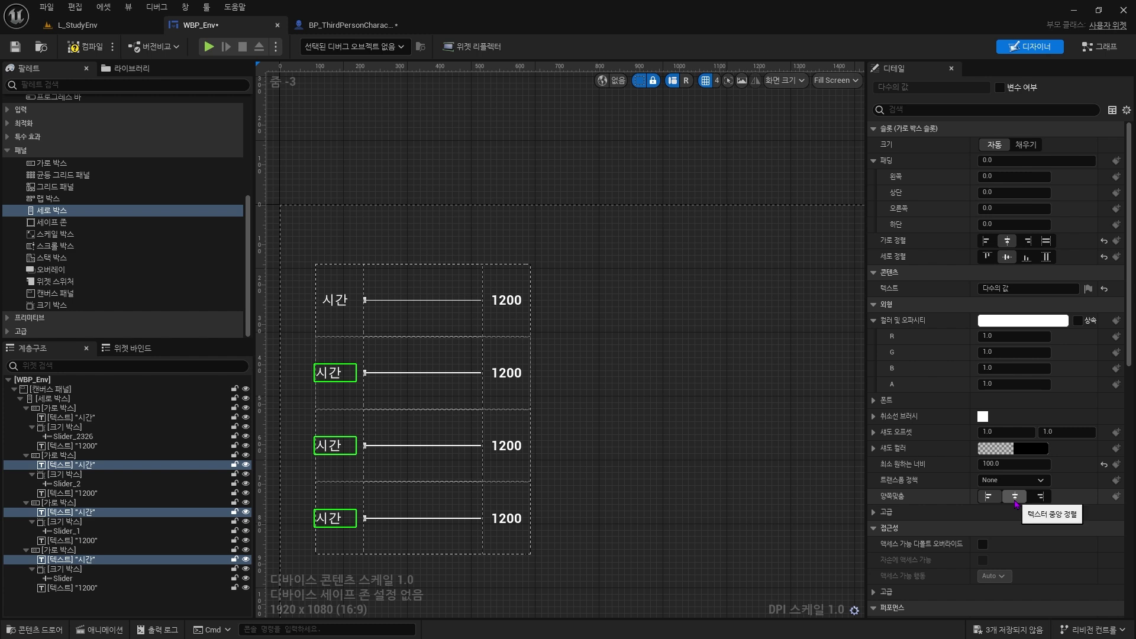
{"action": "left_click", "coordinate": [1015, 498]}
{"action": "left_click", "coordinate": [700, 419]}
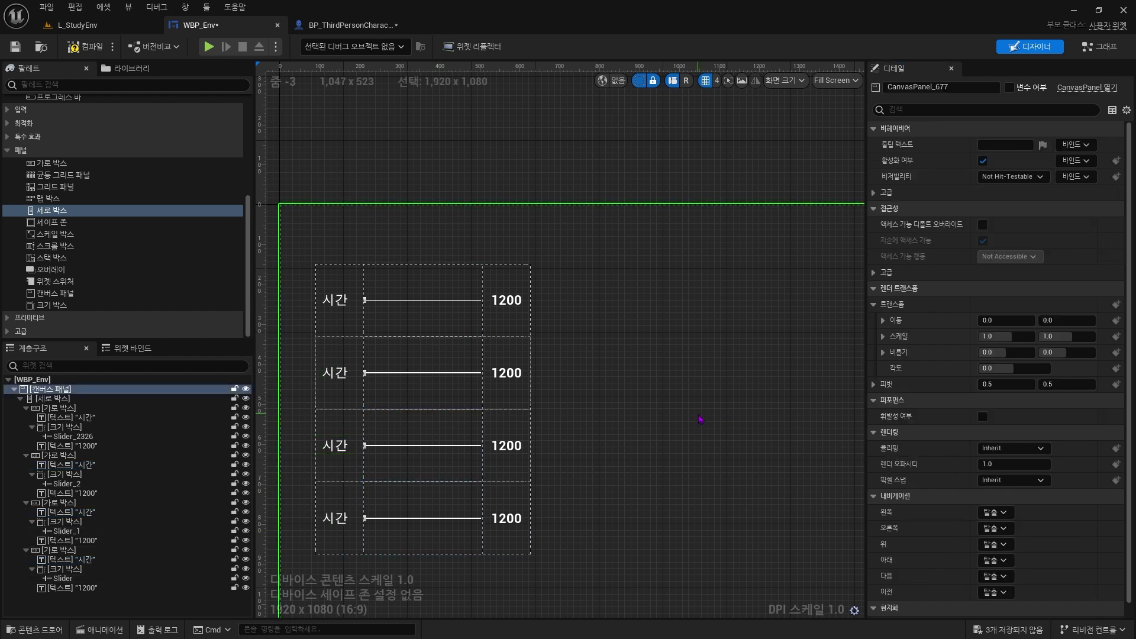
- Set the minimum desired height of the Size Boxes in all four rows to 100
{"action": "left_click", "coordinate": [74, 437]}
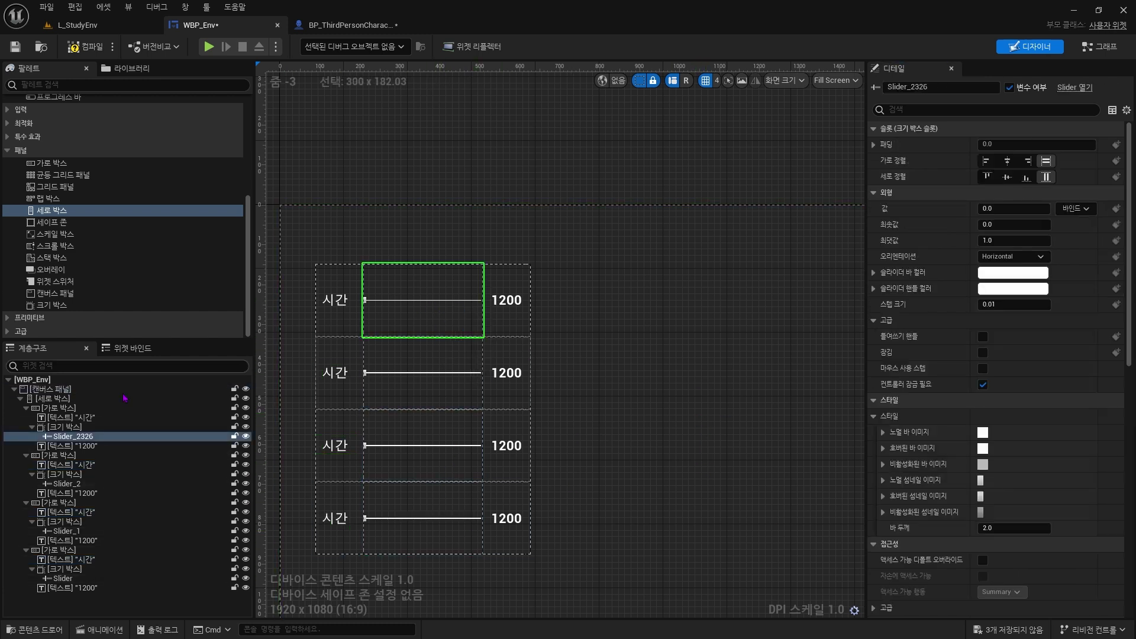
{"action": "left_click", "coordinate": [100, 428]}
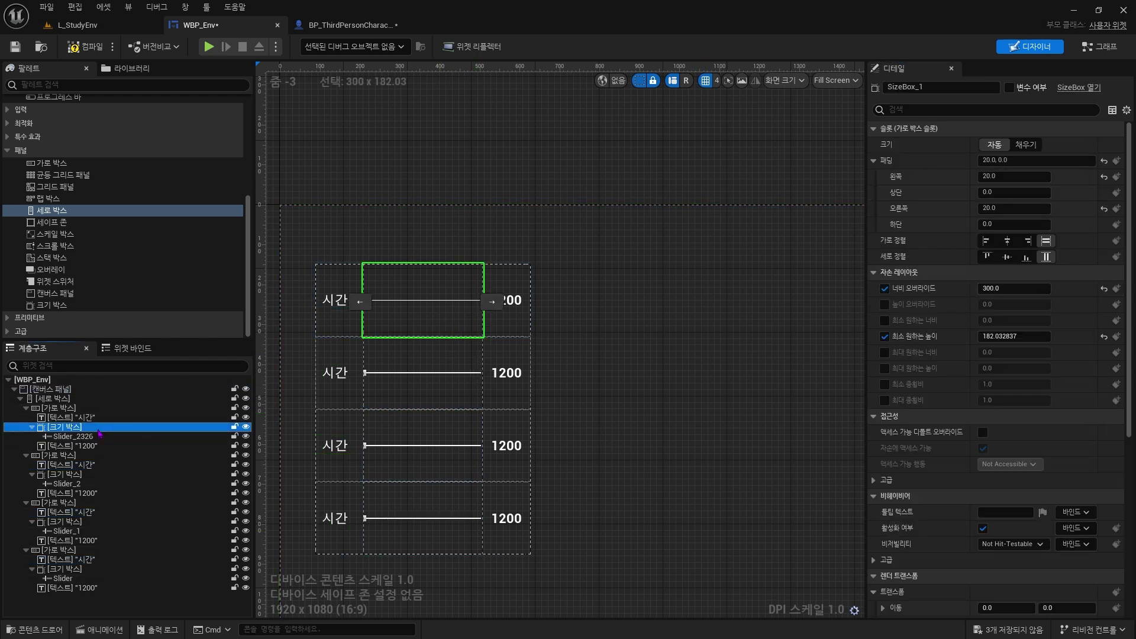
{"action": "left_click", "coordinate": [91, 475], "text": "ctrl"}
{"action": "left_click", "coordinate": [84, 522], "text": "ctrl"}
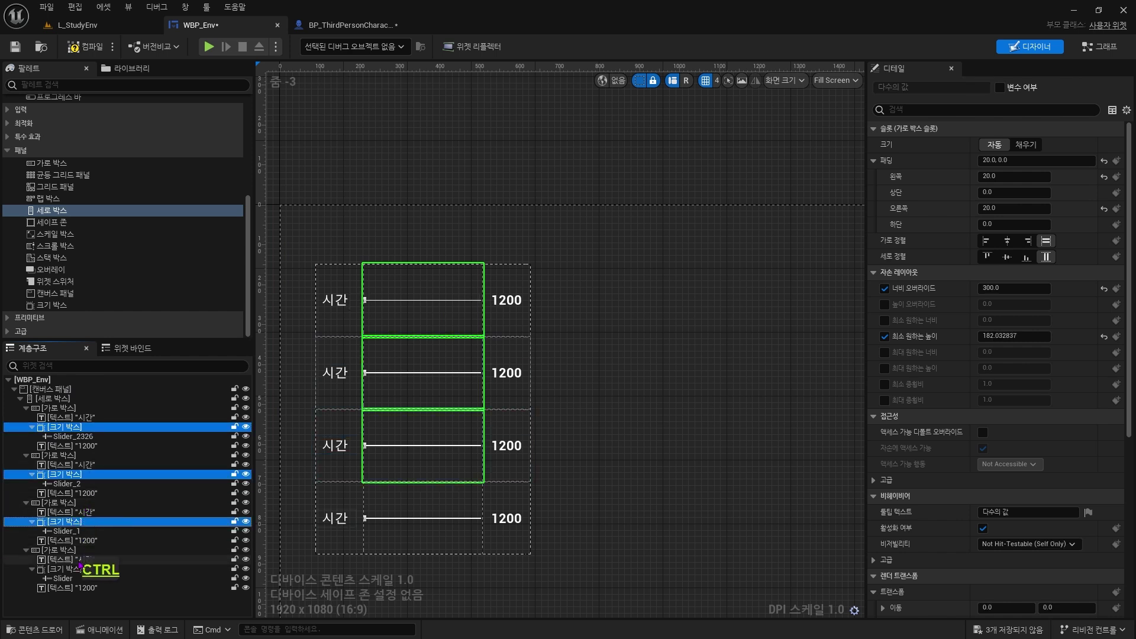
{"action": "left_click", "coordinate": [74, 569], "text": "ctrl"}
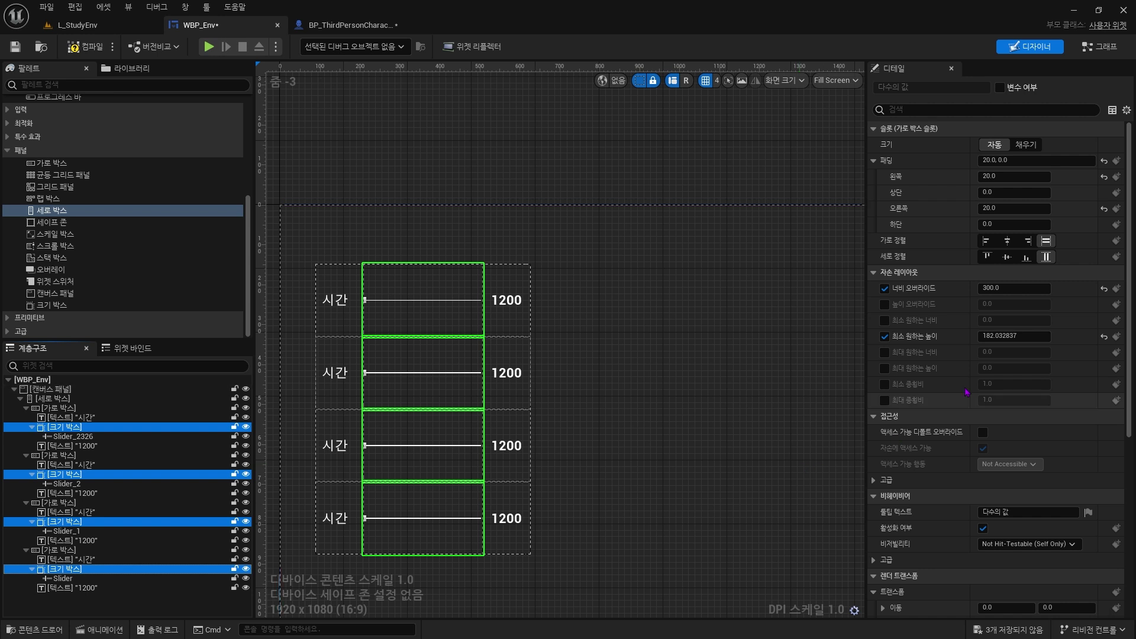
{"action": "left_click", "coordinate": [1010, 335]}
{"action": "type", "text": "100"}
{"action": "key", "text": "Return"}
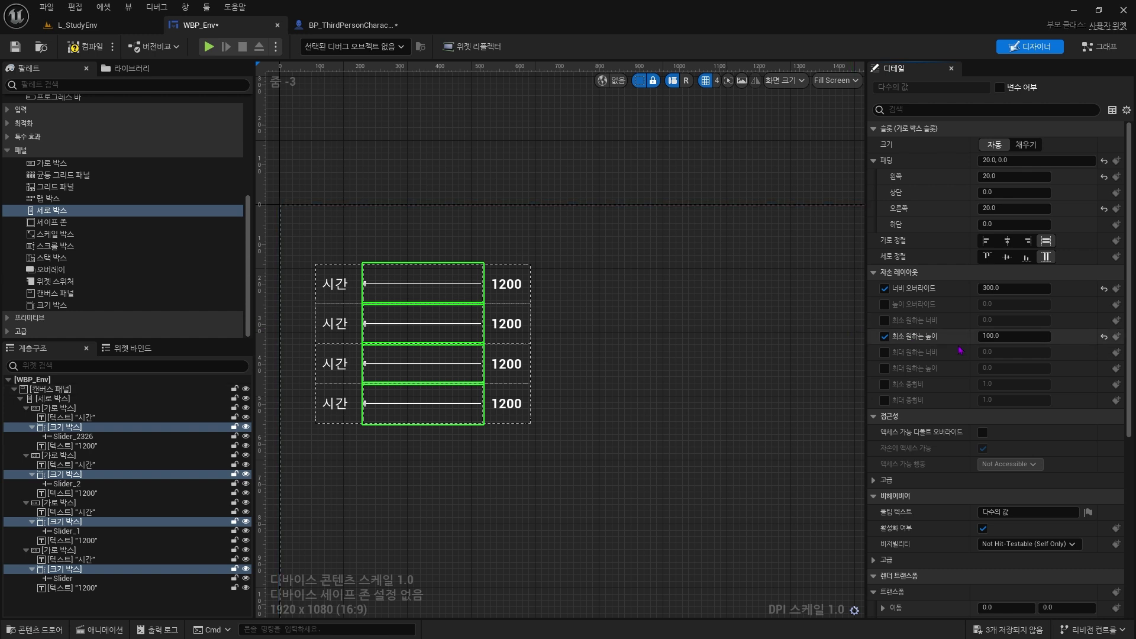
{"action": "left_click", "coordinate": [623, 414]}
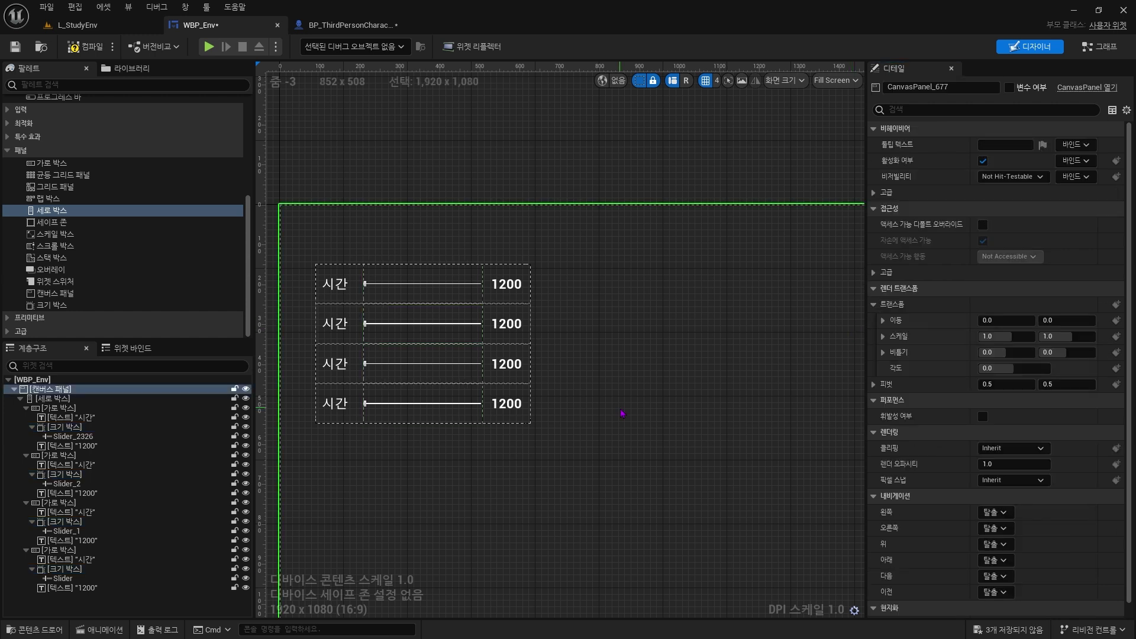
- Anchor the Vertical Box to the canvas's bottom-left corner and move it to about X 154, Y -527
{"action": "left_click", "coordinate": [93, 400]}
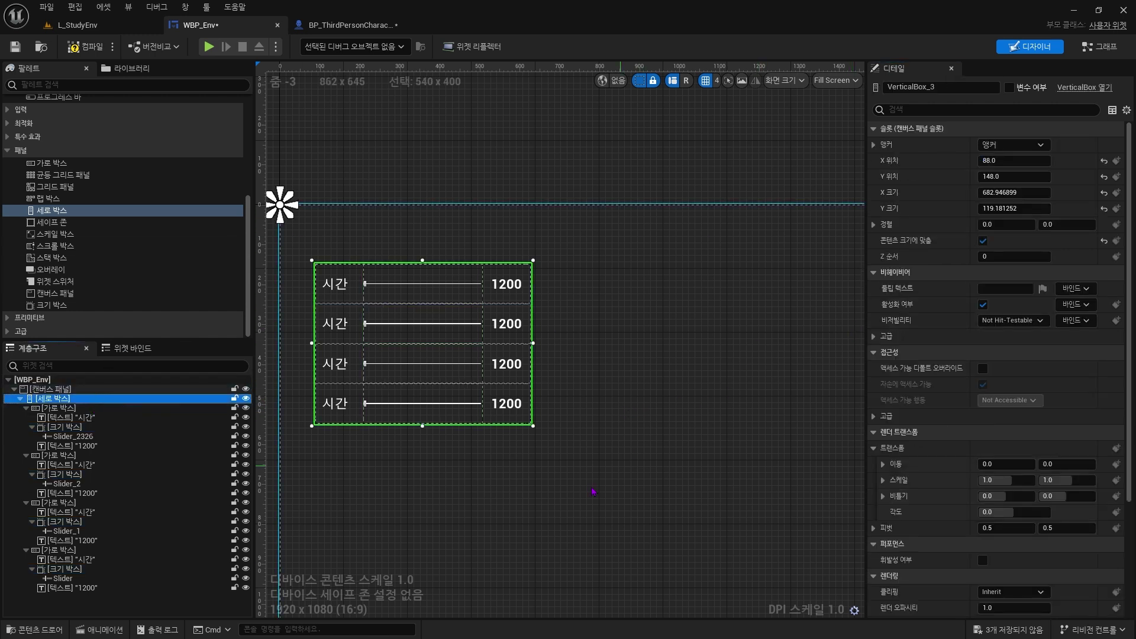
{"action": "scroll", "coordinate": [716, 355], "scroll_direction": "down", "scroll_amount": 1}
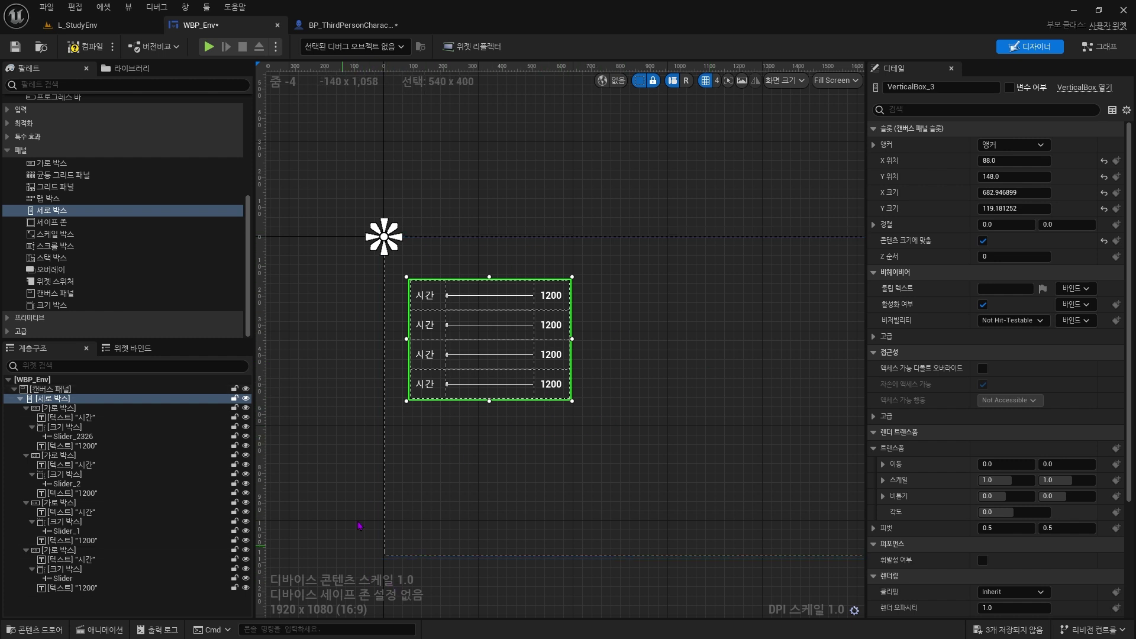
{"action": "left_click", "coordinate": [1035, 142]}
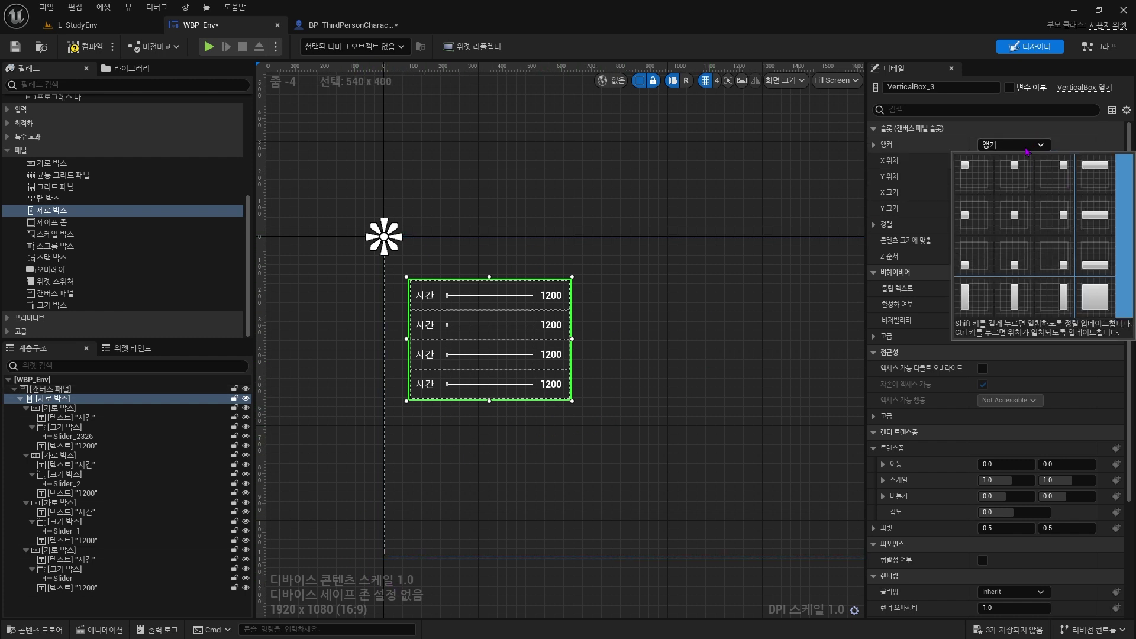
{"action": "left_click", "coordinate": [978, 260]}
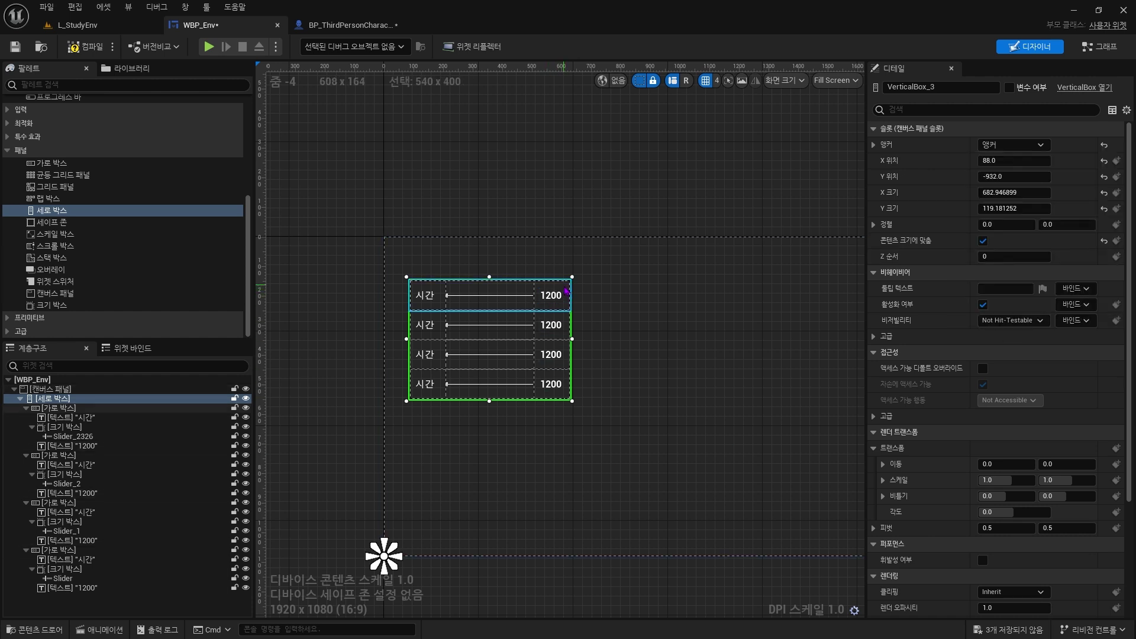
{"action": "left_click_drag", "start_coordinate": [523, 299], "coordinate": [522, 421]}
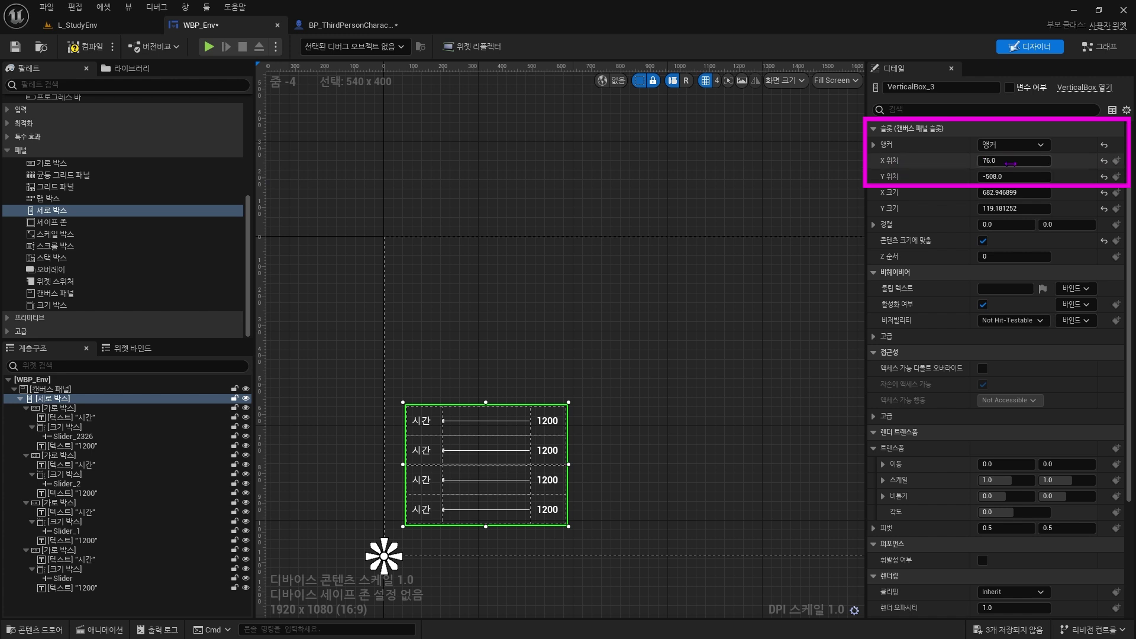
{"action": "mouse_move", "coordinate": [1015, 161]}
{"action": "left_mouse_down"}
{"action": "mouse_move", "coordinate": [503, 204]}
{"action": "mouse_move", "coordinate": [1068, 165]}
{"action": "mouse_move", "coordinate": [663, 193]}
{"action": "mouse_move", "coordinate": [1069, 176]}
{"action": "mouse_move", "coordinate": [935, 177]}
{"action": "mouse_move", "coordinate": [1016, 176]}
{"action": "mouse_move", "coordinate": [1004, 176]}
{"action": "left_mouse_up"}
- Set the minimum desired height of all four rows' Size Boxes to 50 and move the Vertical Box to about X 83, Y -288
{"action": "scroll", "coordinate": [670, 377], "scroll_direction": "up", "scroll_amount": 2}
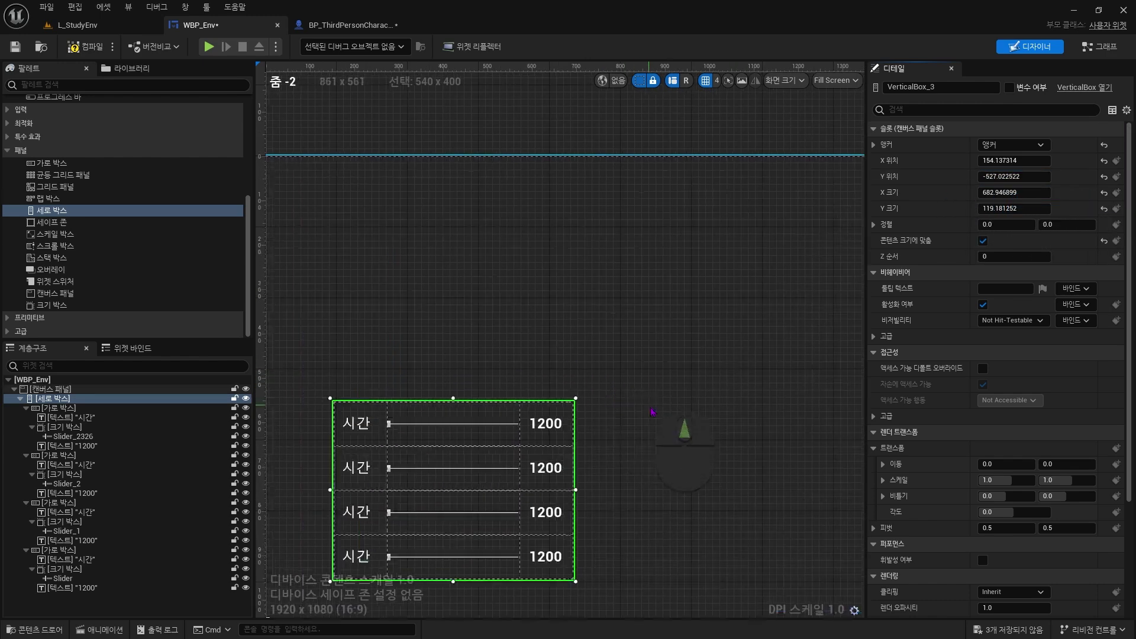
{"action": "scroll", "coordinate": [680, 413], "scroll_direction": "down", "scroll_amount": 5}
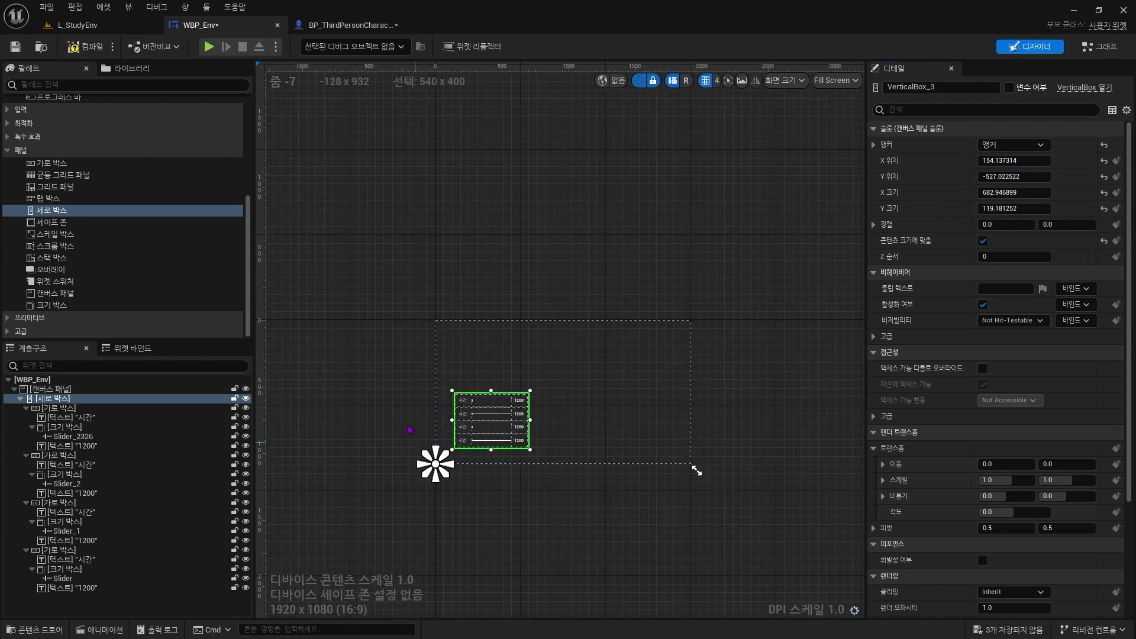
{"action": "scroll", "coordinate": [444, 401], "scroll_direction": "up", "scroll_amount": 3}
{"action": "scroll", "coordinate": [444, 402], "scroll_direction": "up", "scroll_amount": 5}
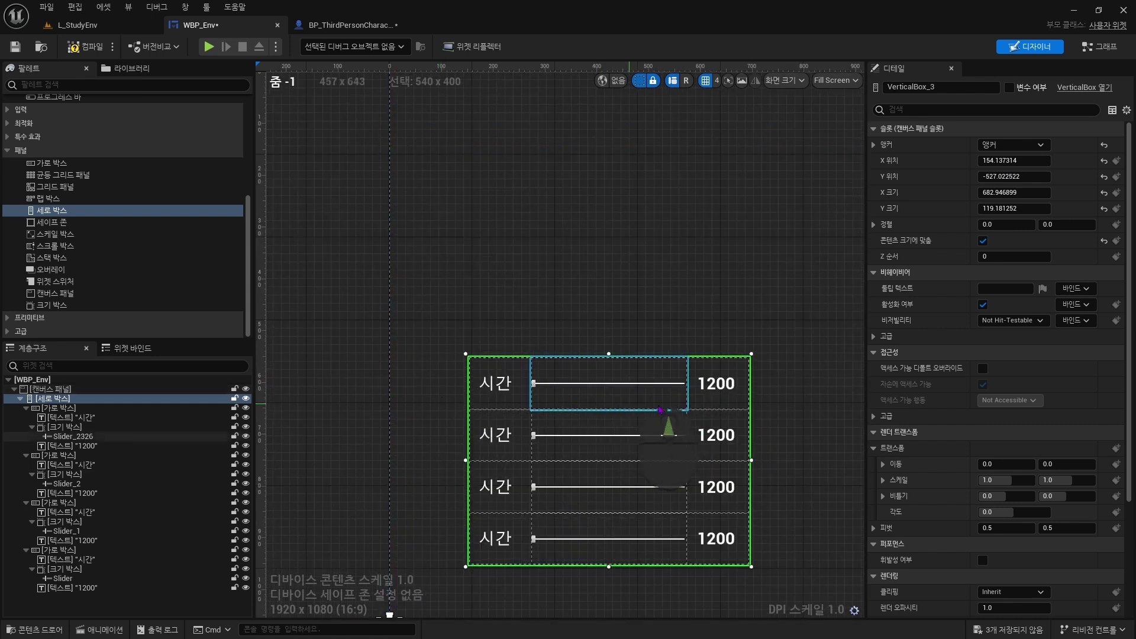
{"action": "left_click", "coordinate": [555, 282]}
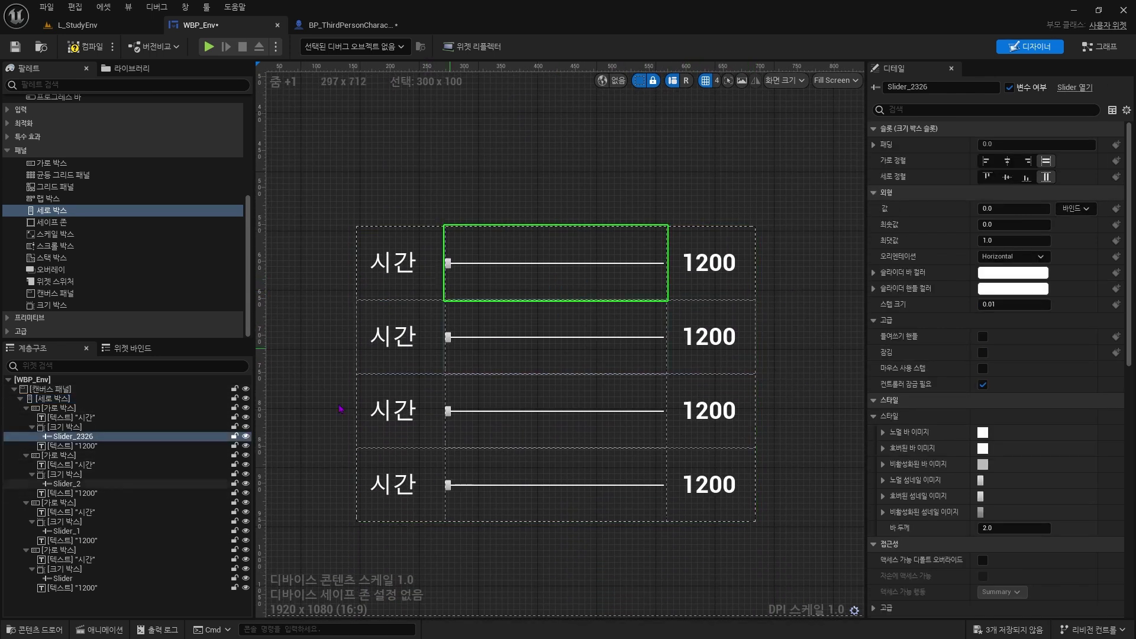
{"action": "left_click", "coordinate": [77, 426]}
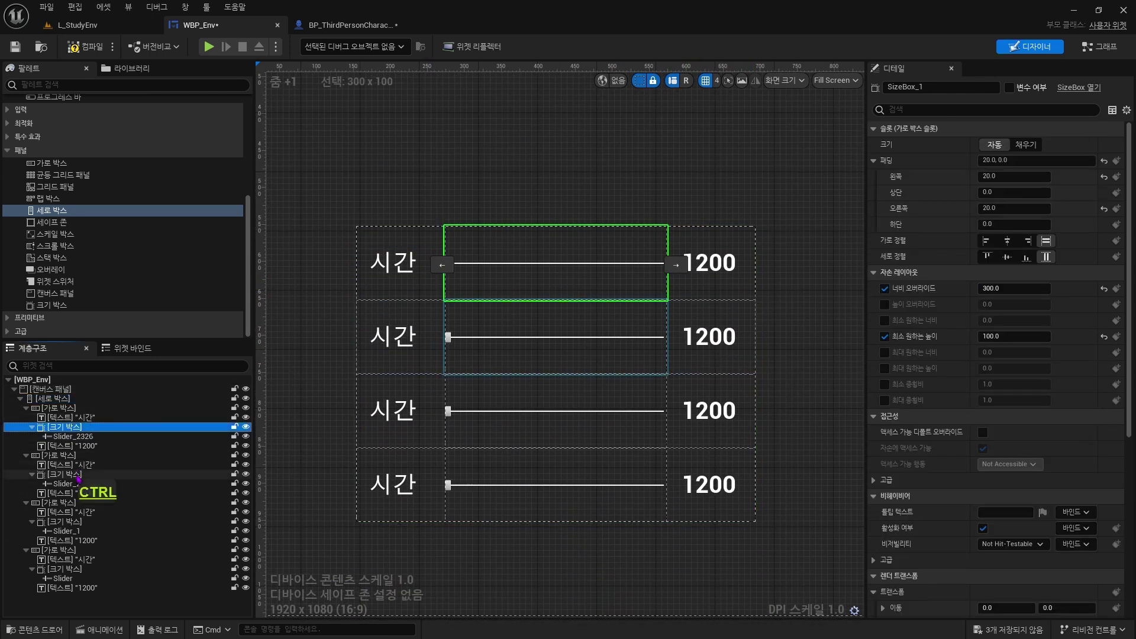
{"action": "left_click", "coordinate": [74, 474], "text": "ctrl"}
{"action": "left_click", "coordinate": [77, 522], "text": "ctrl"}
{"action": "left_click", "coordinate": [74, 568], "text": "ctrl"}
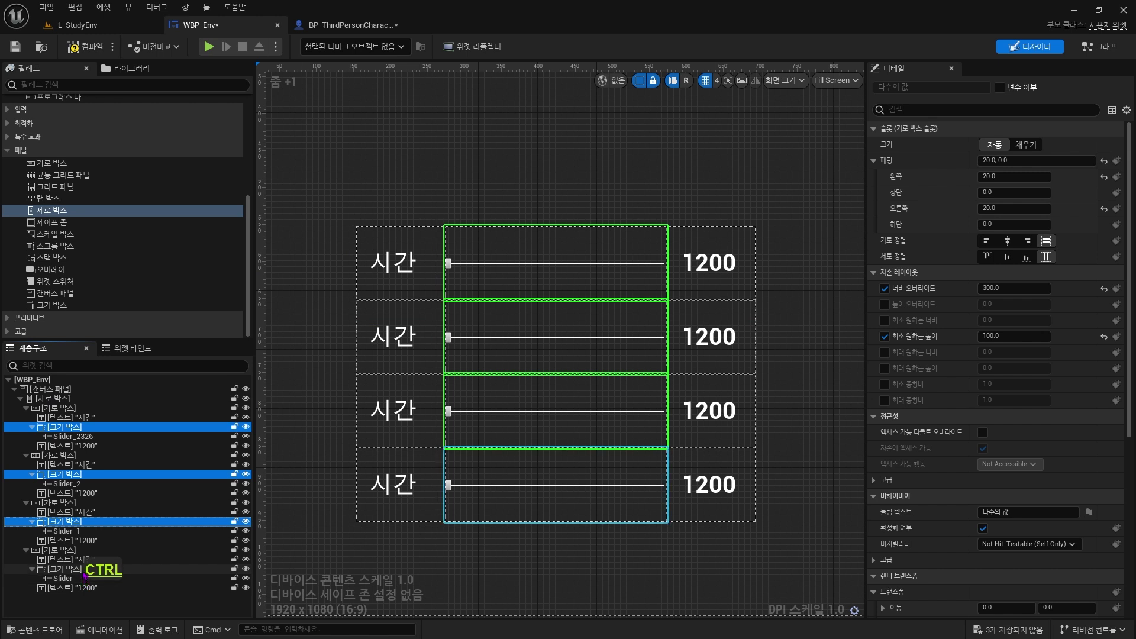
{"action": "left_click", "coordinate": [1024, 337]}
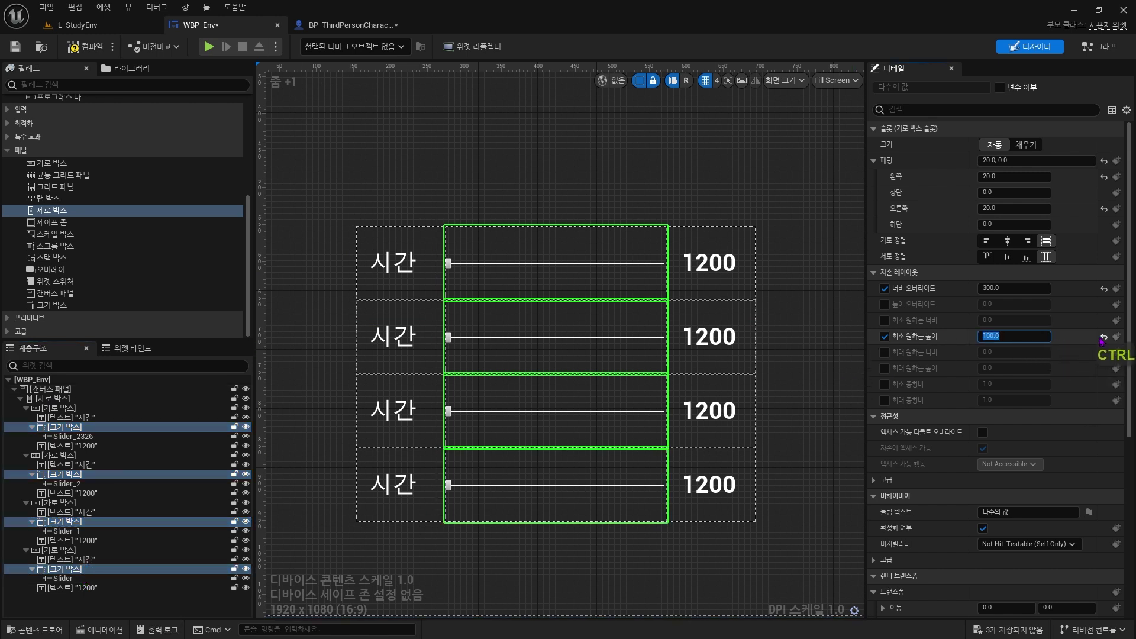
{"action": "left_click", "coordinate": [1104, 337]}
{"action": "left_click", "coordinate": [1031, 335]}
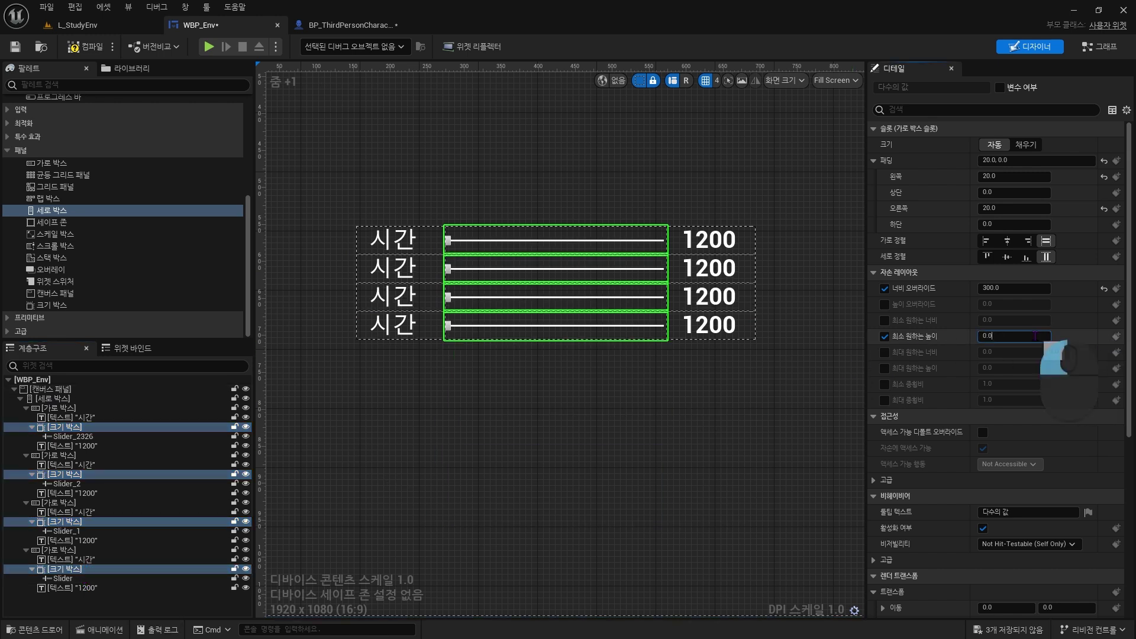
{"action": "type", "text": "50"}
{"action": "key", "text": "Return"}
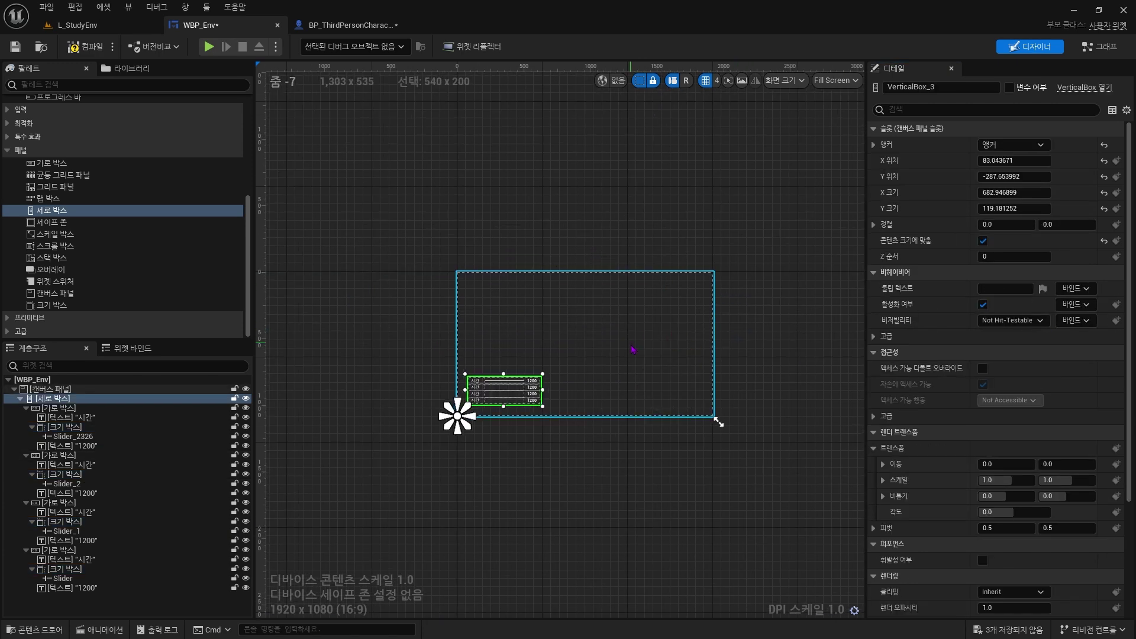
- Run the level preview and bring up the environment widget in the game to check the four slider rows
{"action": "scroll", "coordinate": [645, 368], "scroll_direction": "up", "scroll_amount": 2}
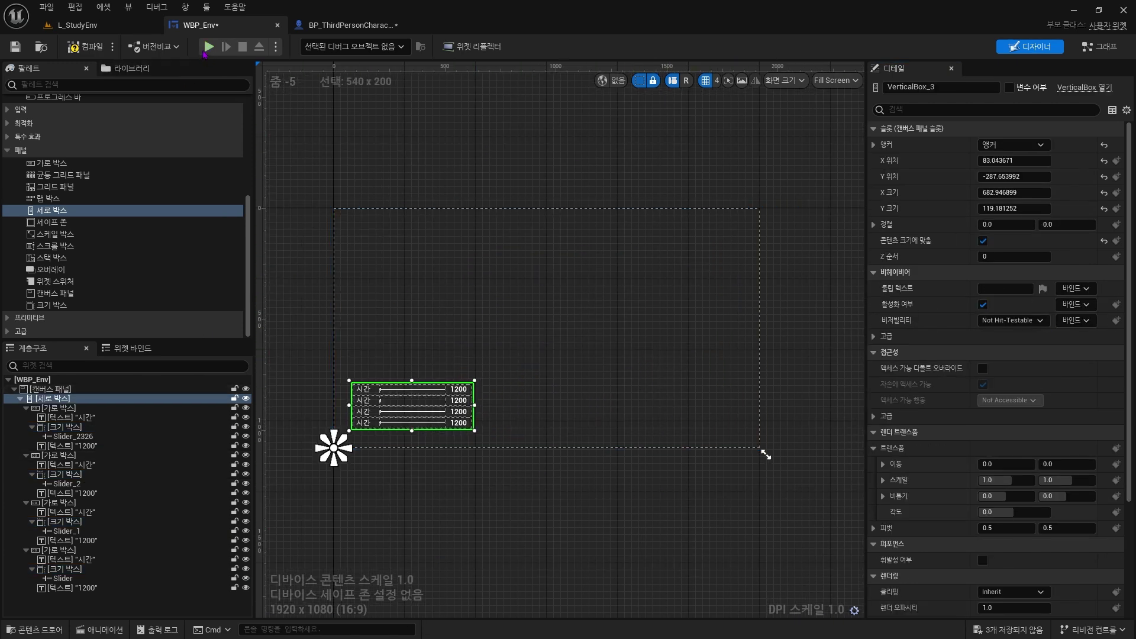
{"action": "left_click", "coordinate": [208, 47]}
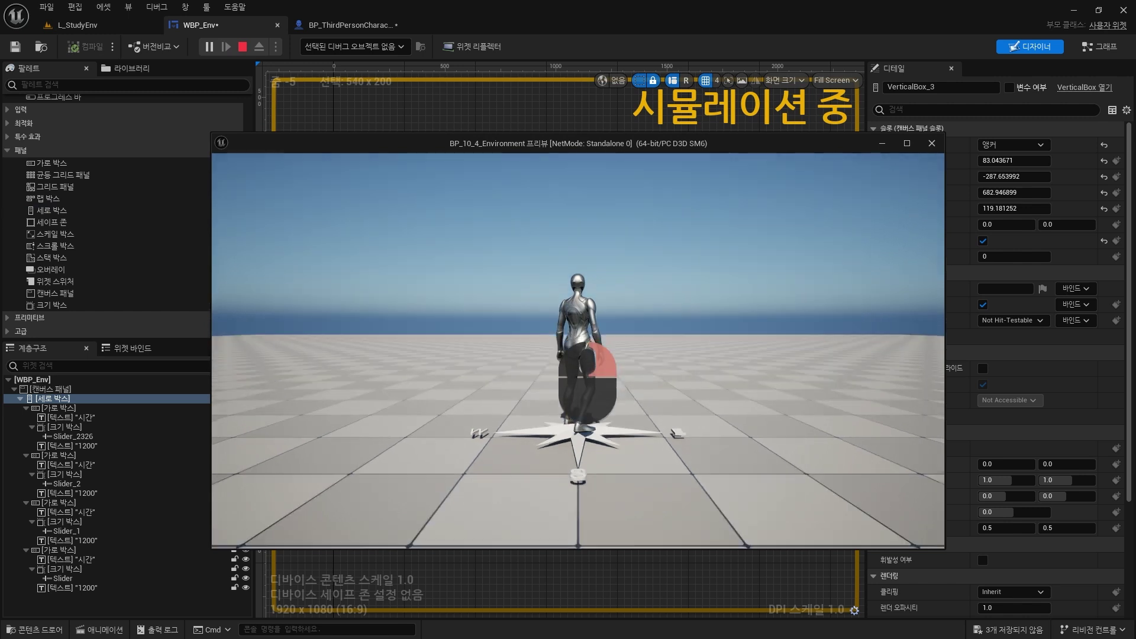
{"action": "key", "text": "l"}
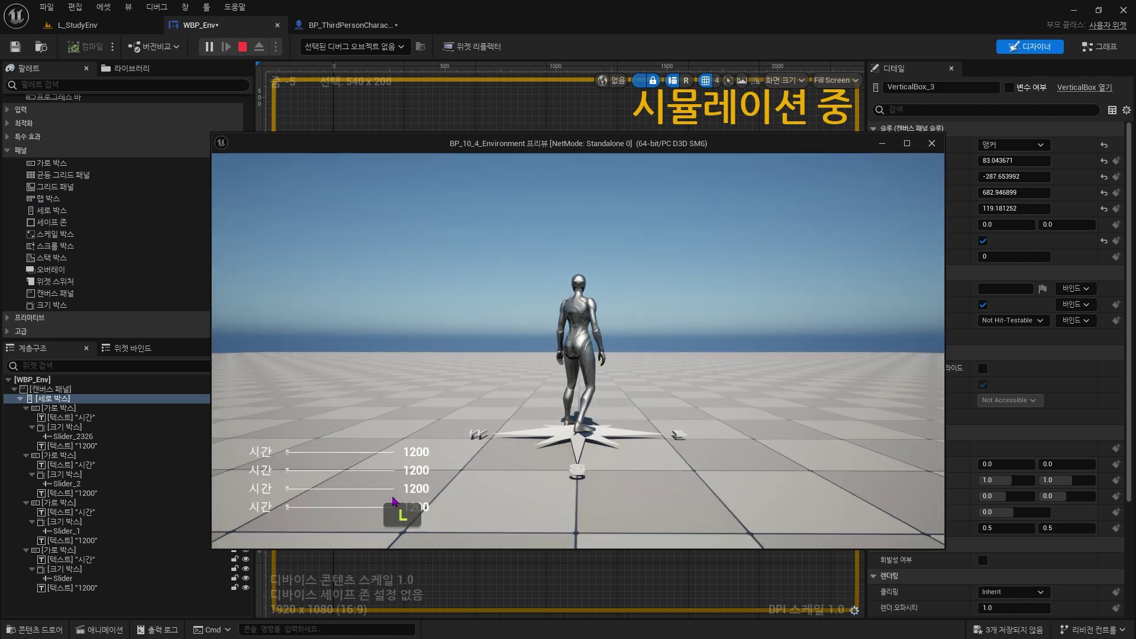